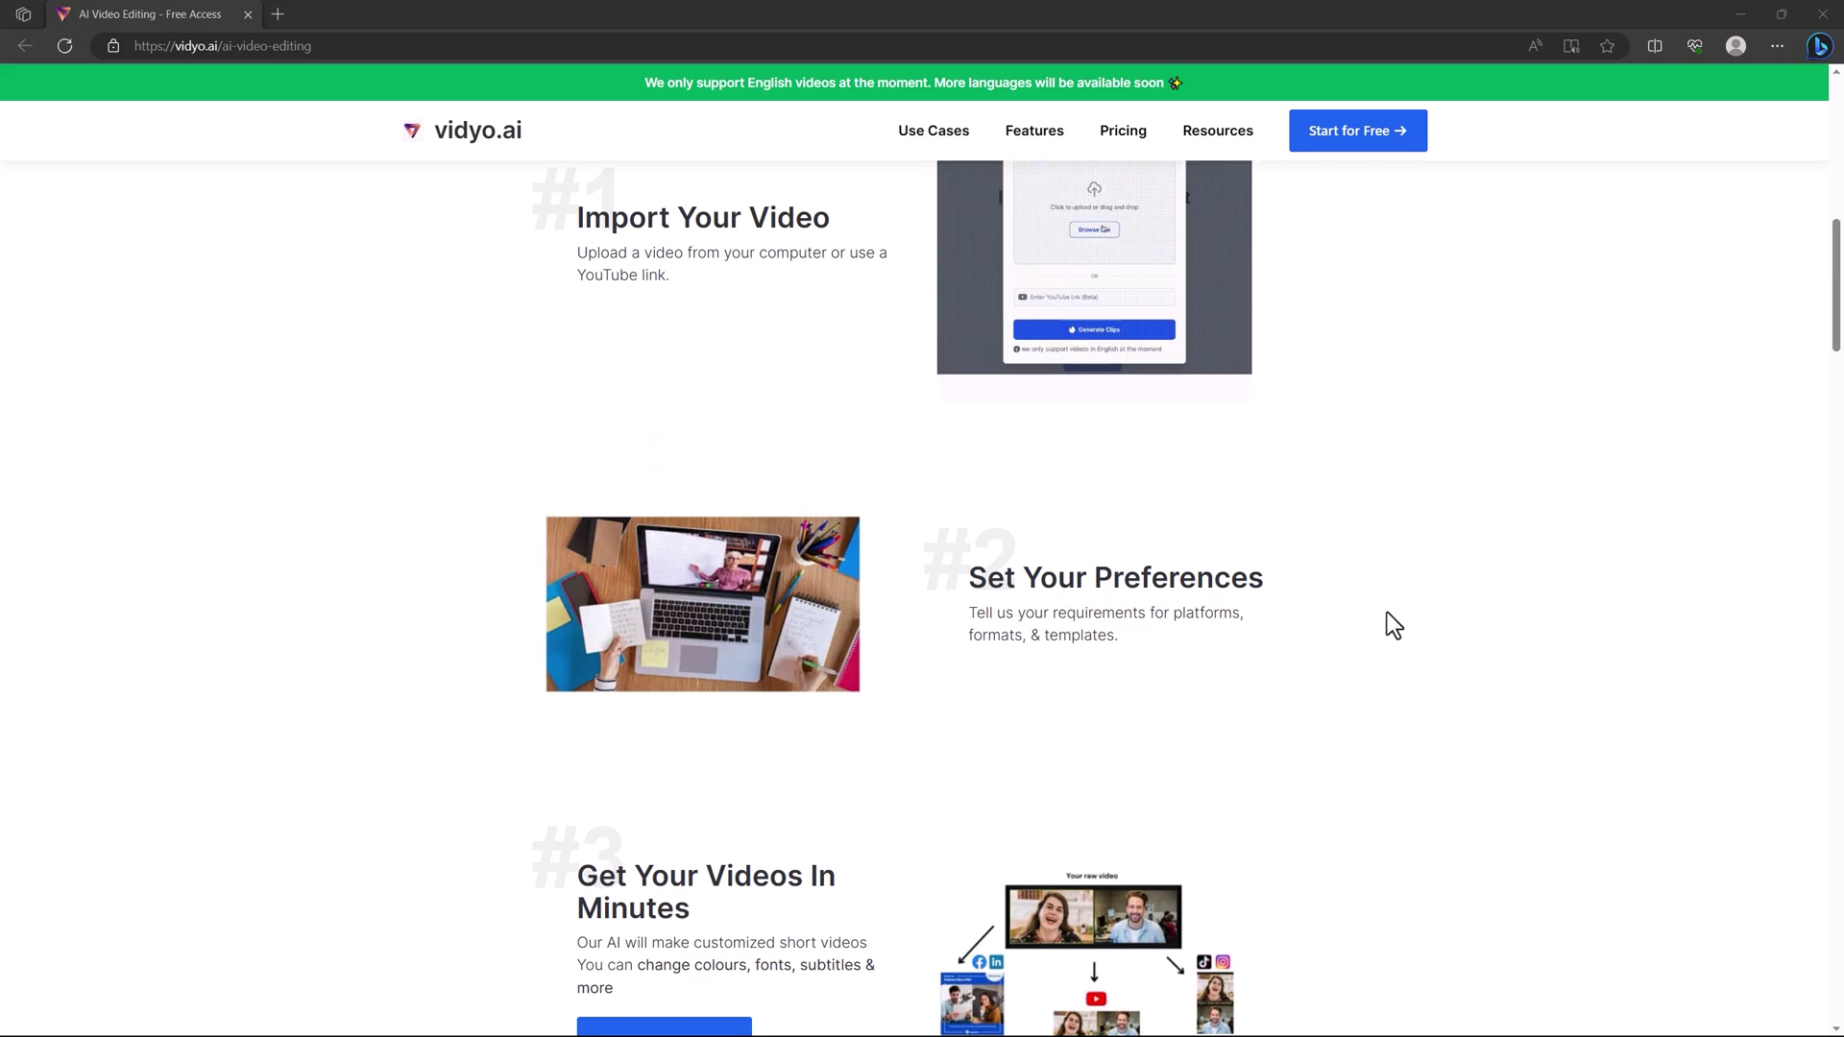
Step: Import the open YouTube video "Make Your Videos LOOK CINEMATIC Using this Free Editor | CapCut Tutorial" into vidyo.ai by its link
{"action": "scroll", "coordinate": [1393, 625], "scroll_direction": "down", "scroll_amount": 3}
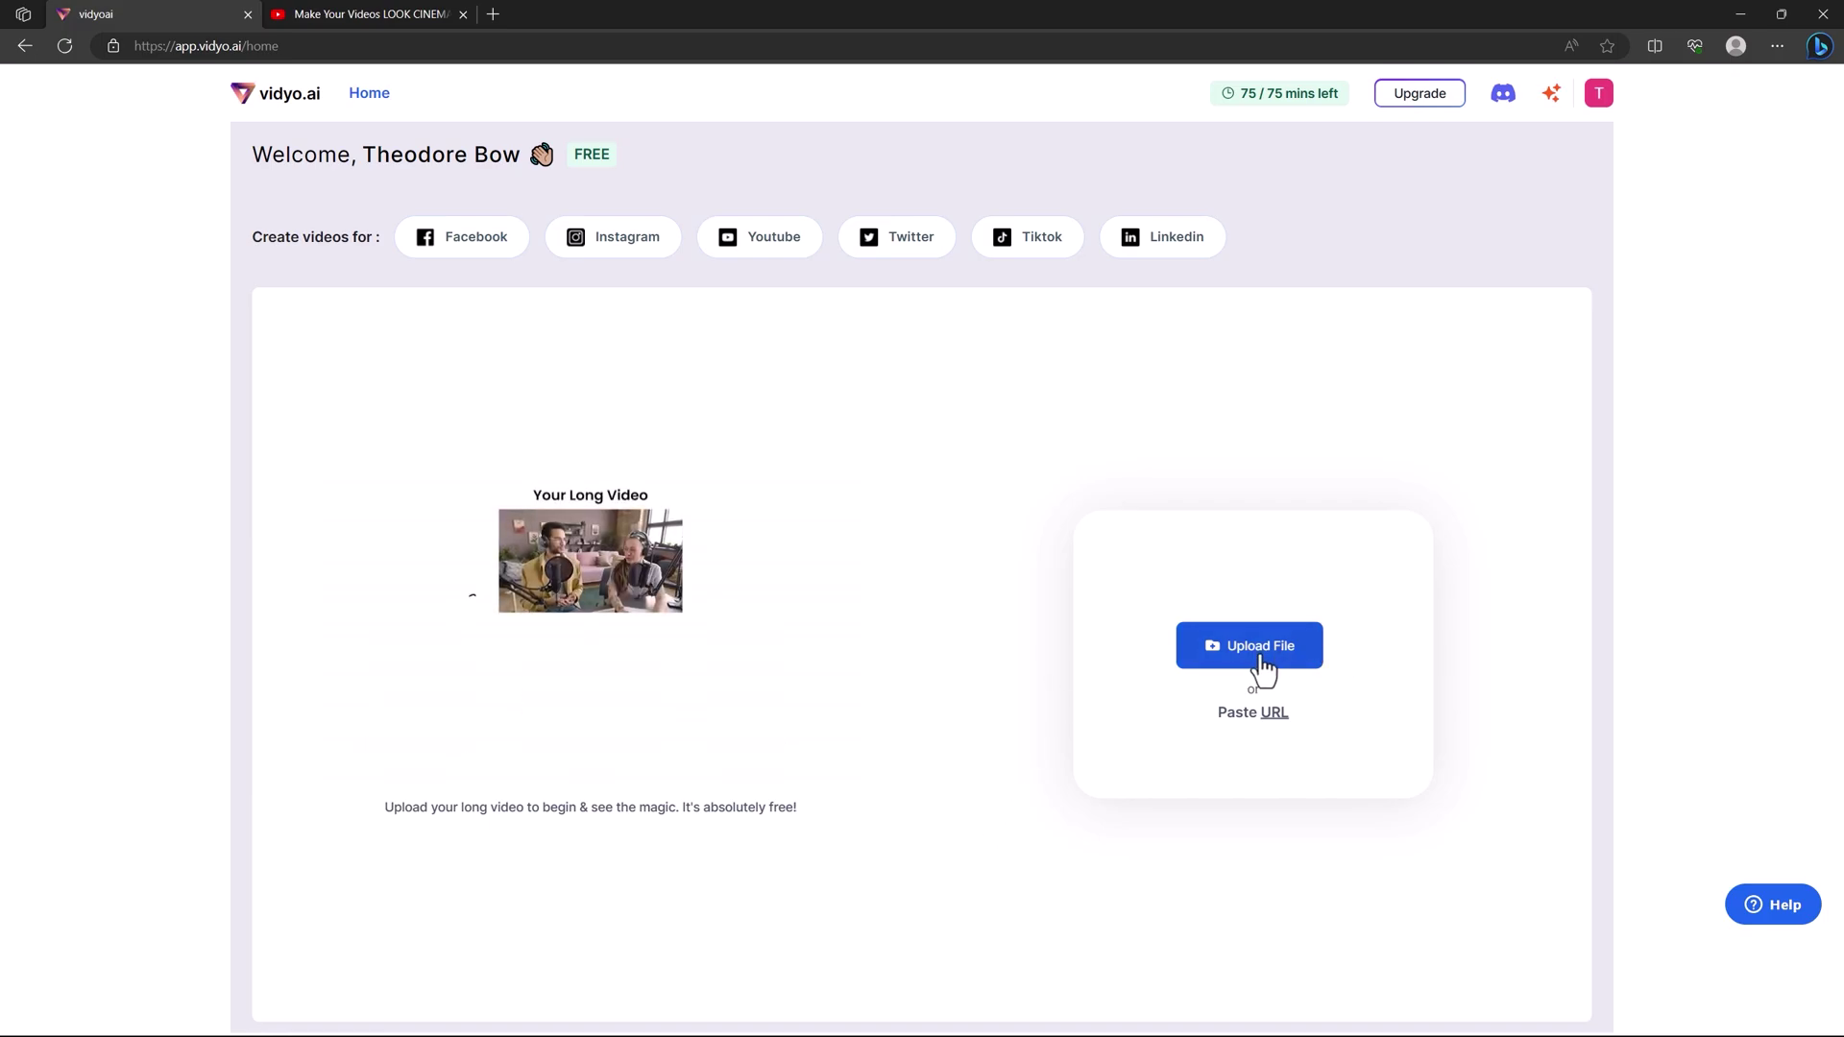
{"action": "left_click", "coordinate": [1280, 720]}
{"action": "key", "text": "ctrl+Tab"}
{"action": "left_click", "coordinate": [544, 38]}
{"action": "key", "text": "ctrl+c"}
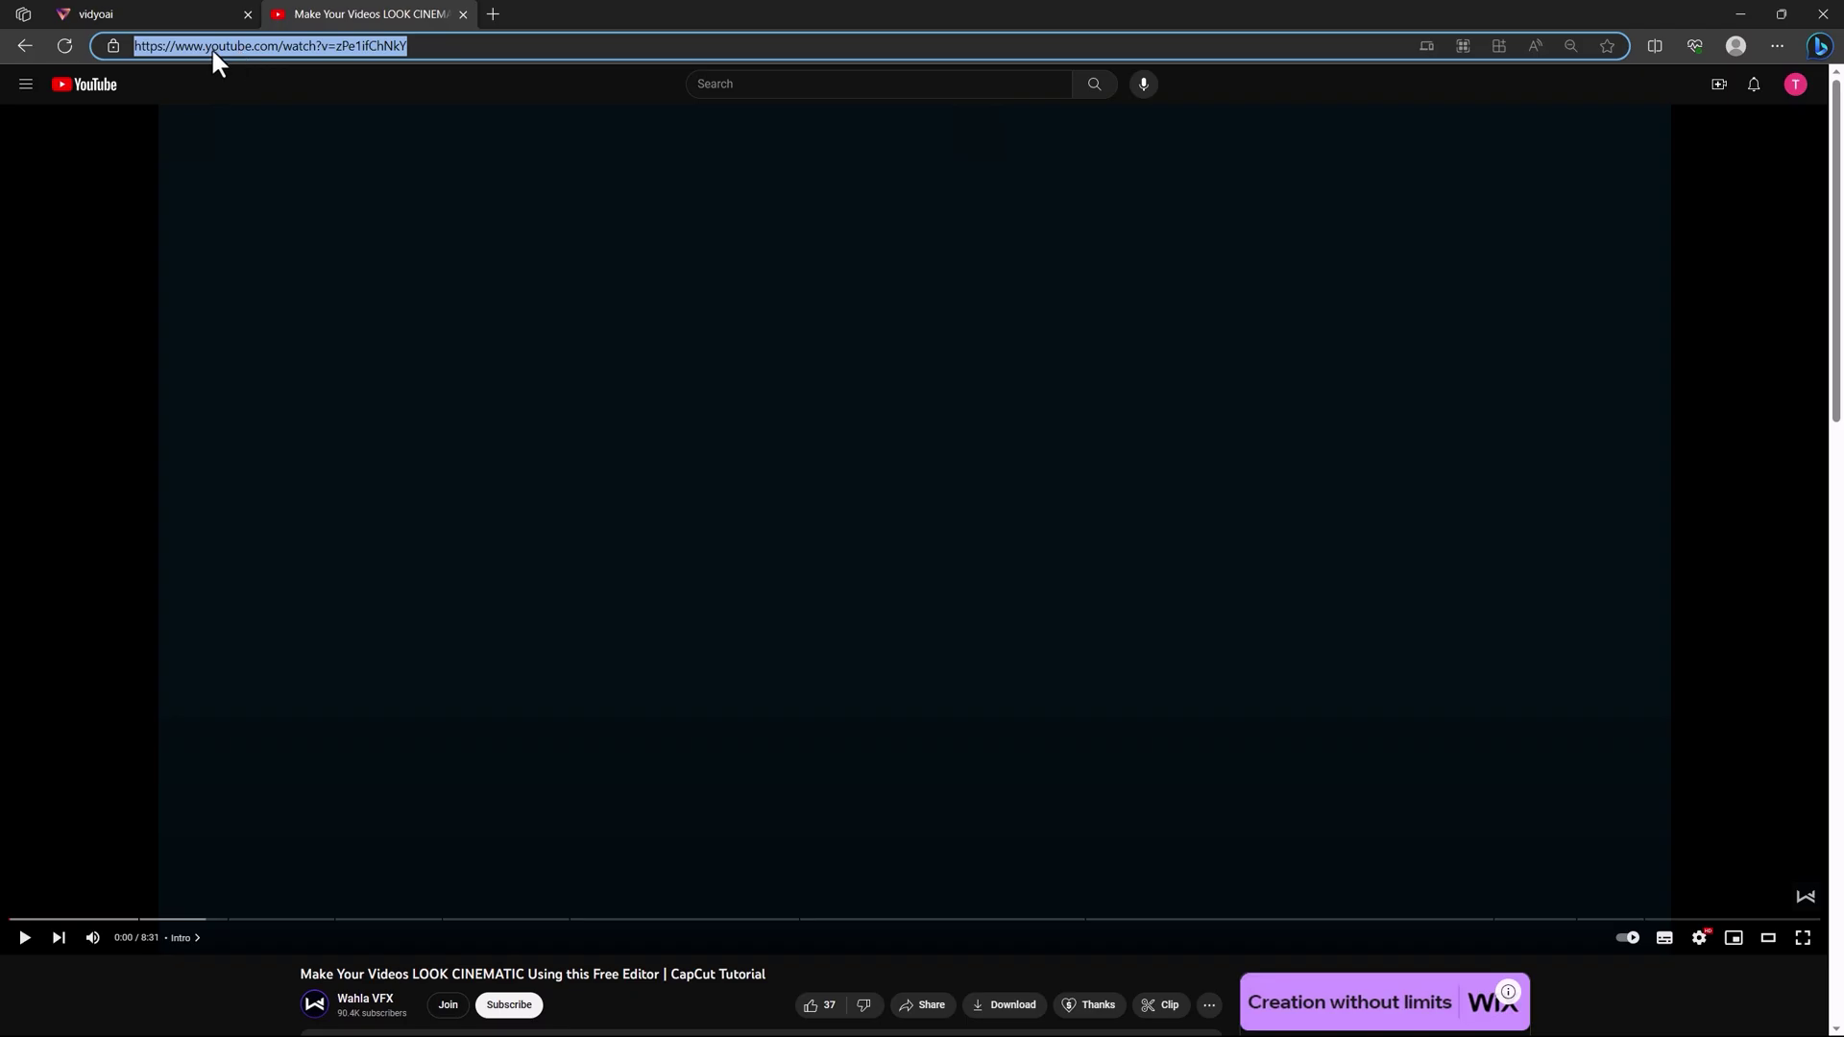
{"action": "left_click", "coordinate": [195, 13]}
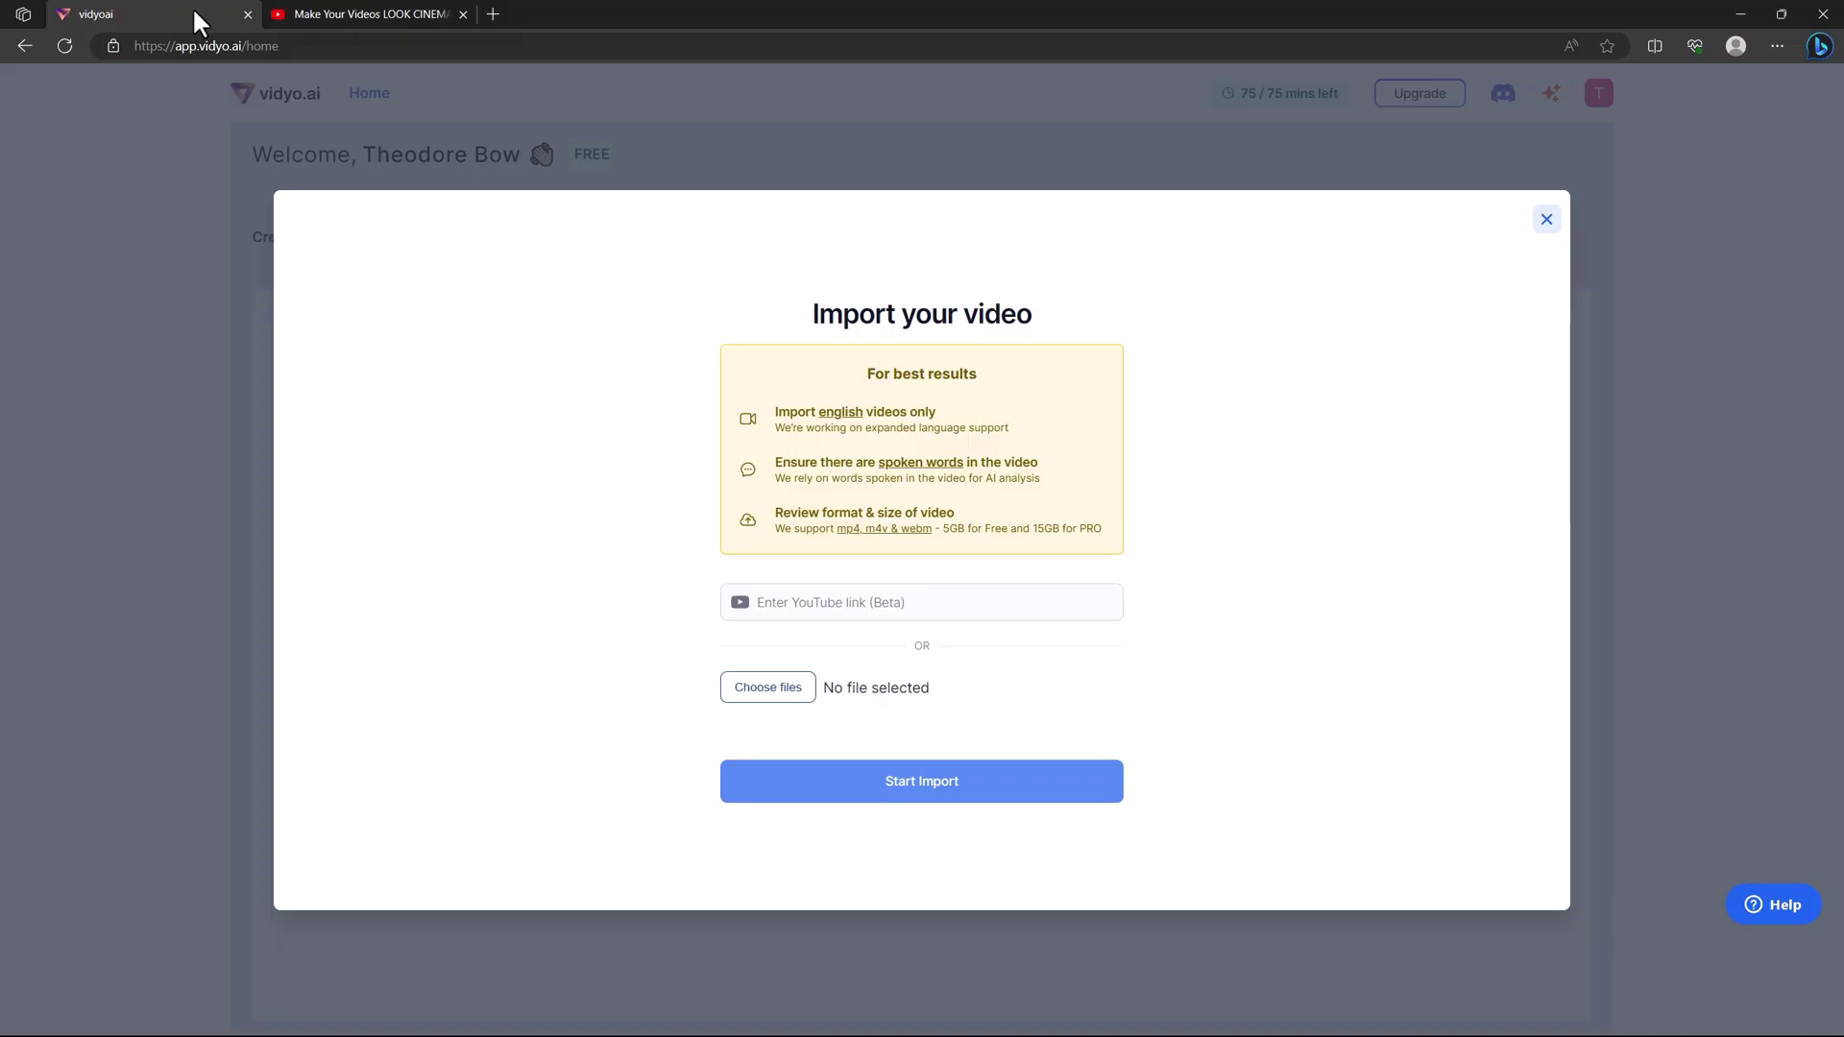
{"action": "left_click", "coordinate": [869, 596]}
{"action": "key", "text": "ctrl+v"}
{"action": "left_click", "coordinate": [976, 782]}
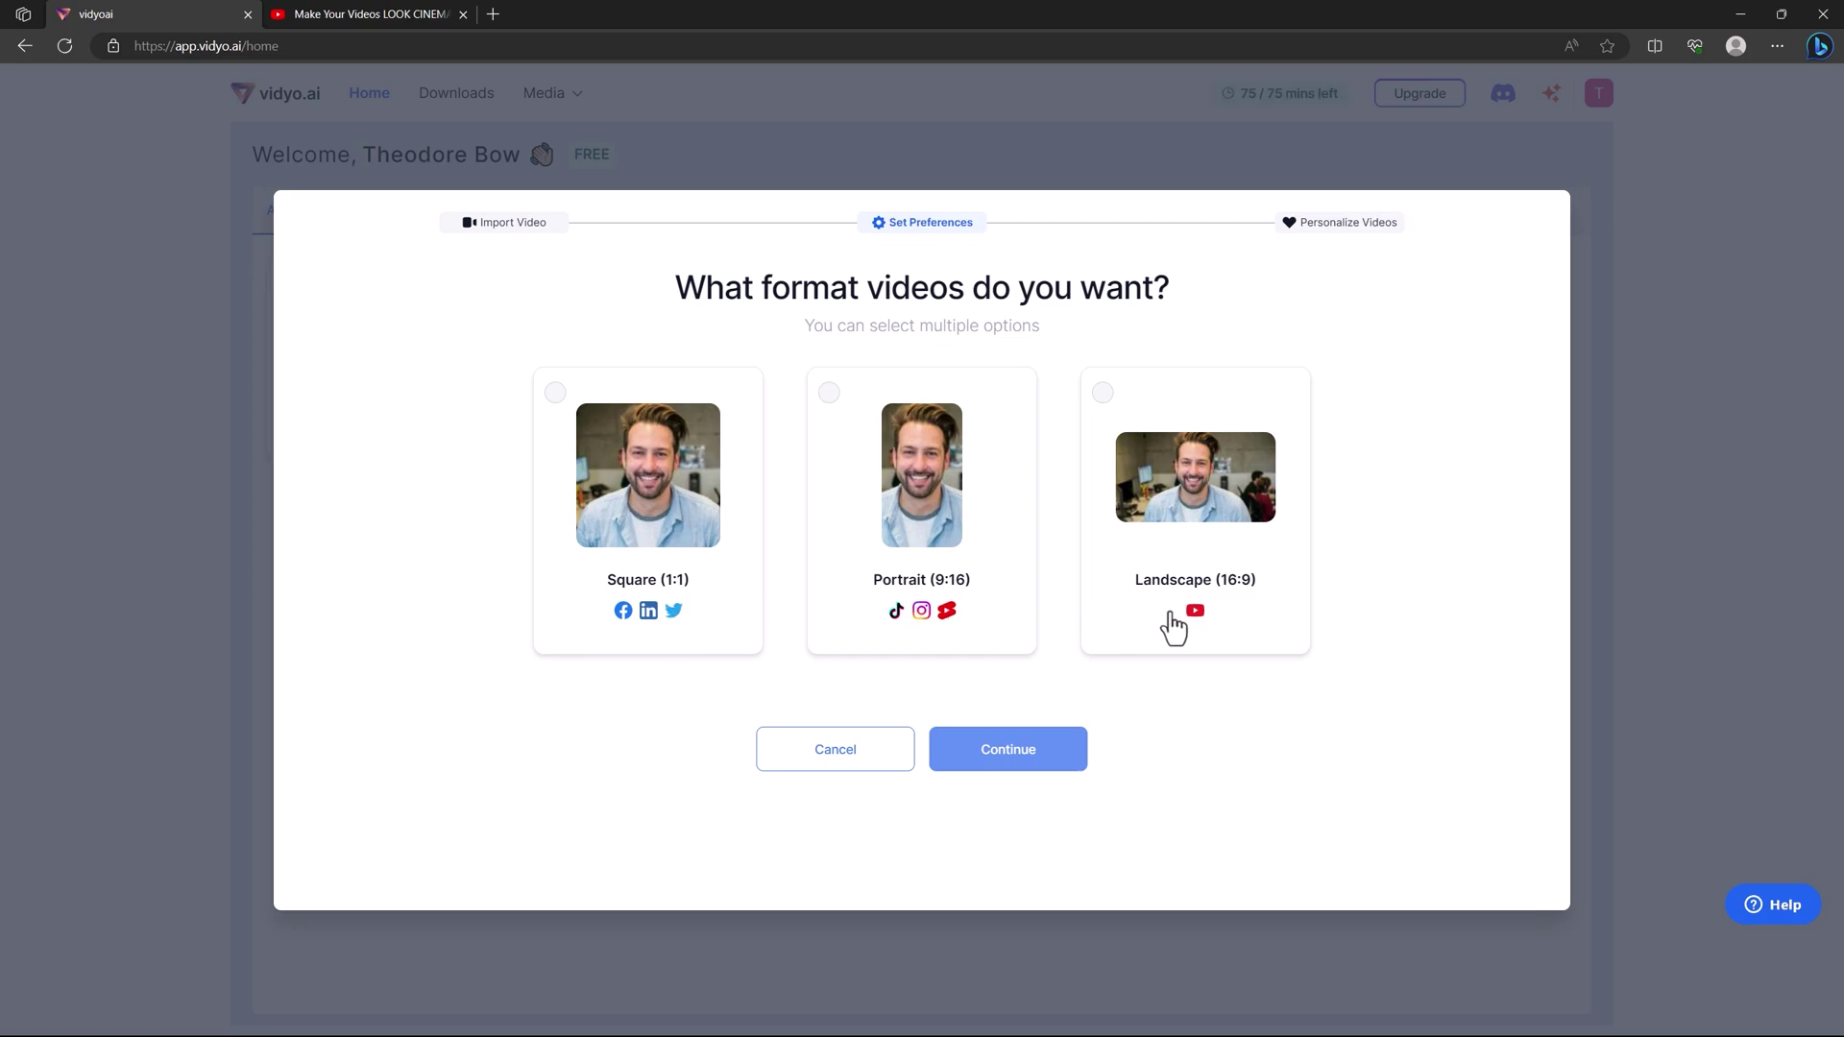
Step: Request Portrait (9:16) clips with the white-title, green-caption and yellow-caption black templates, leaving the social handles blank
{"action": "left_click", "coordinate": [959, 610]}
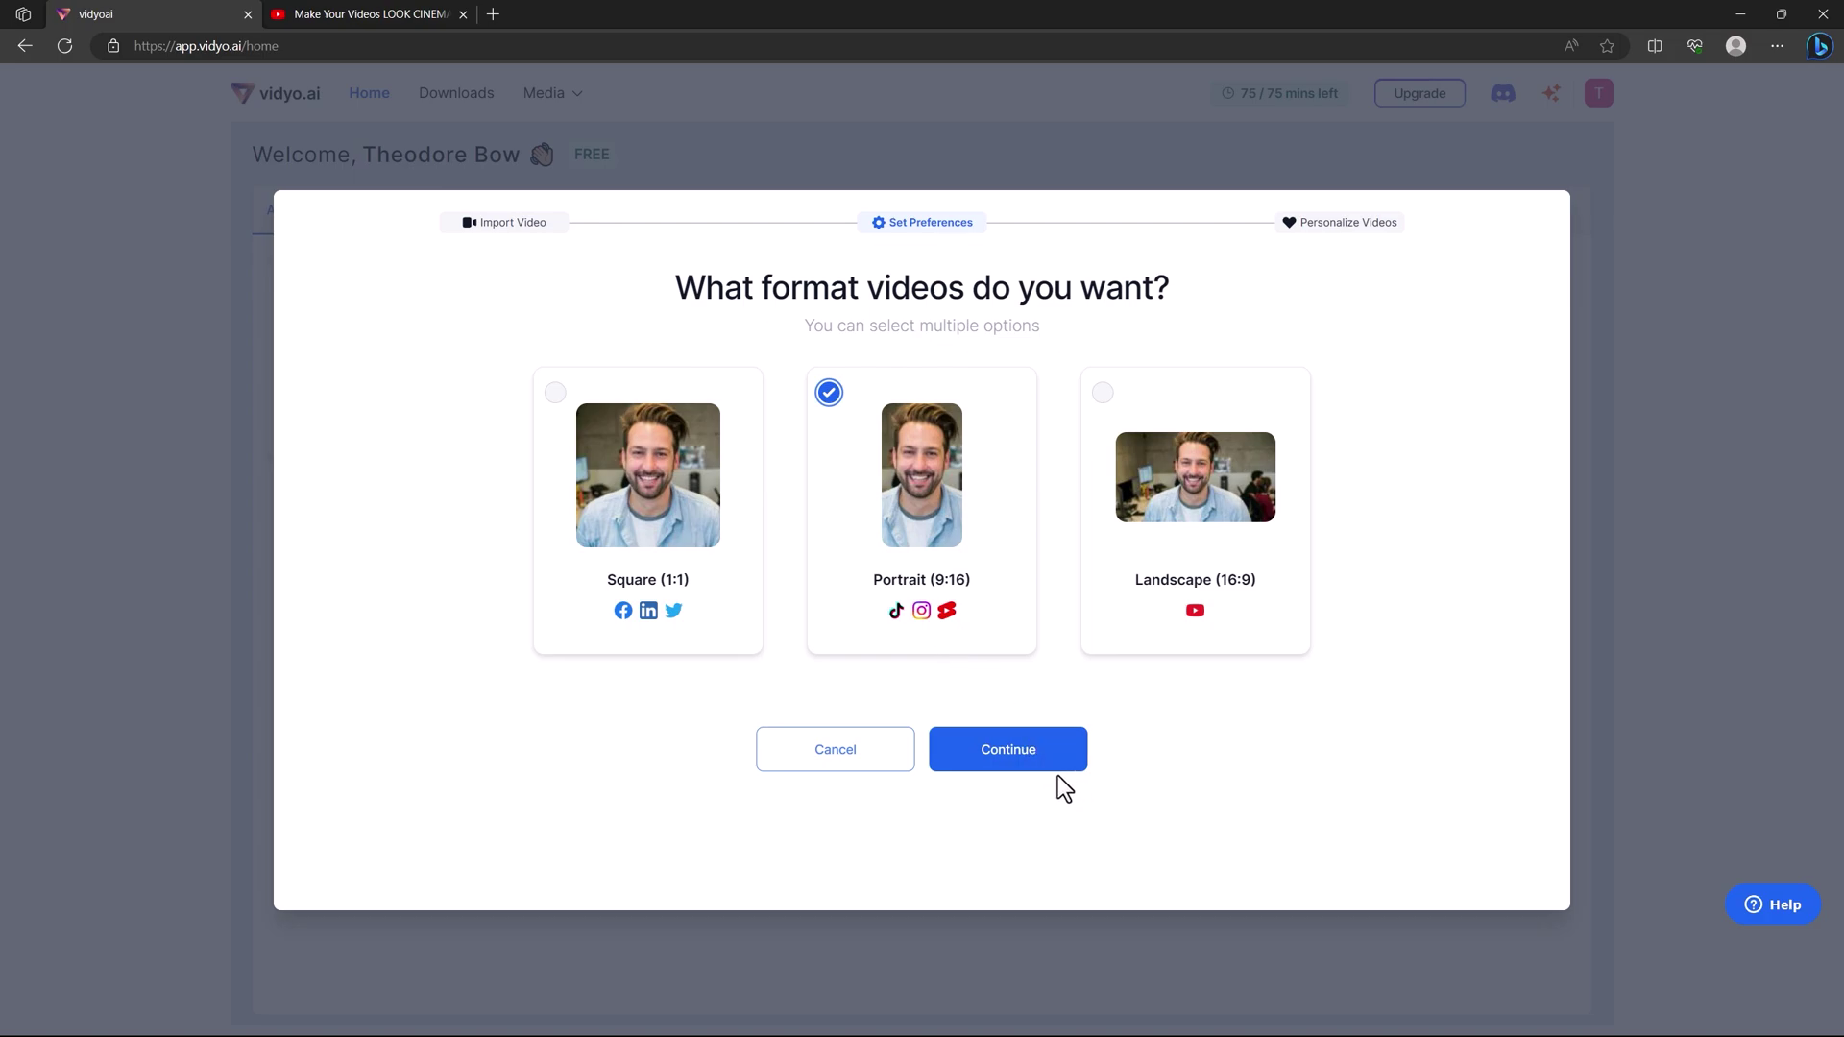
{"action": "left_click", "coordinate": [1015, 765]}
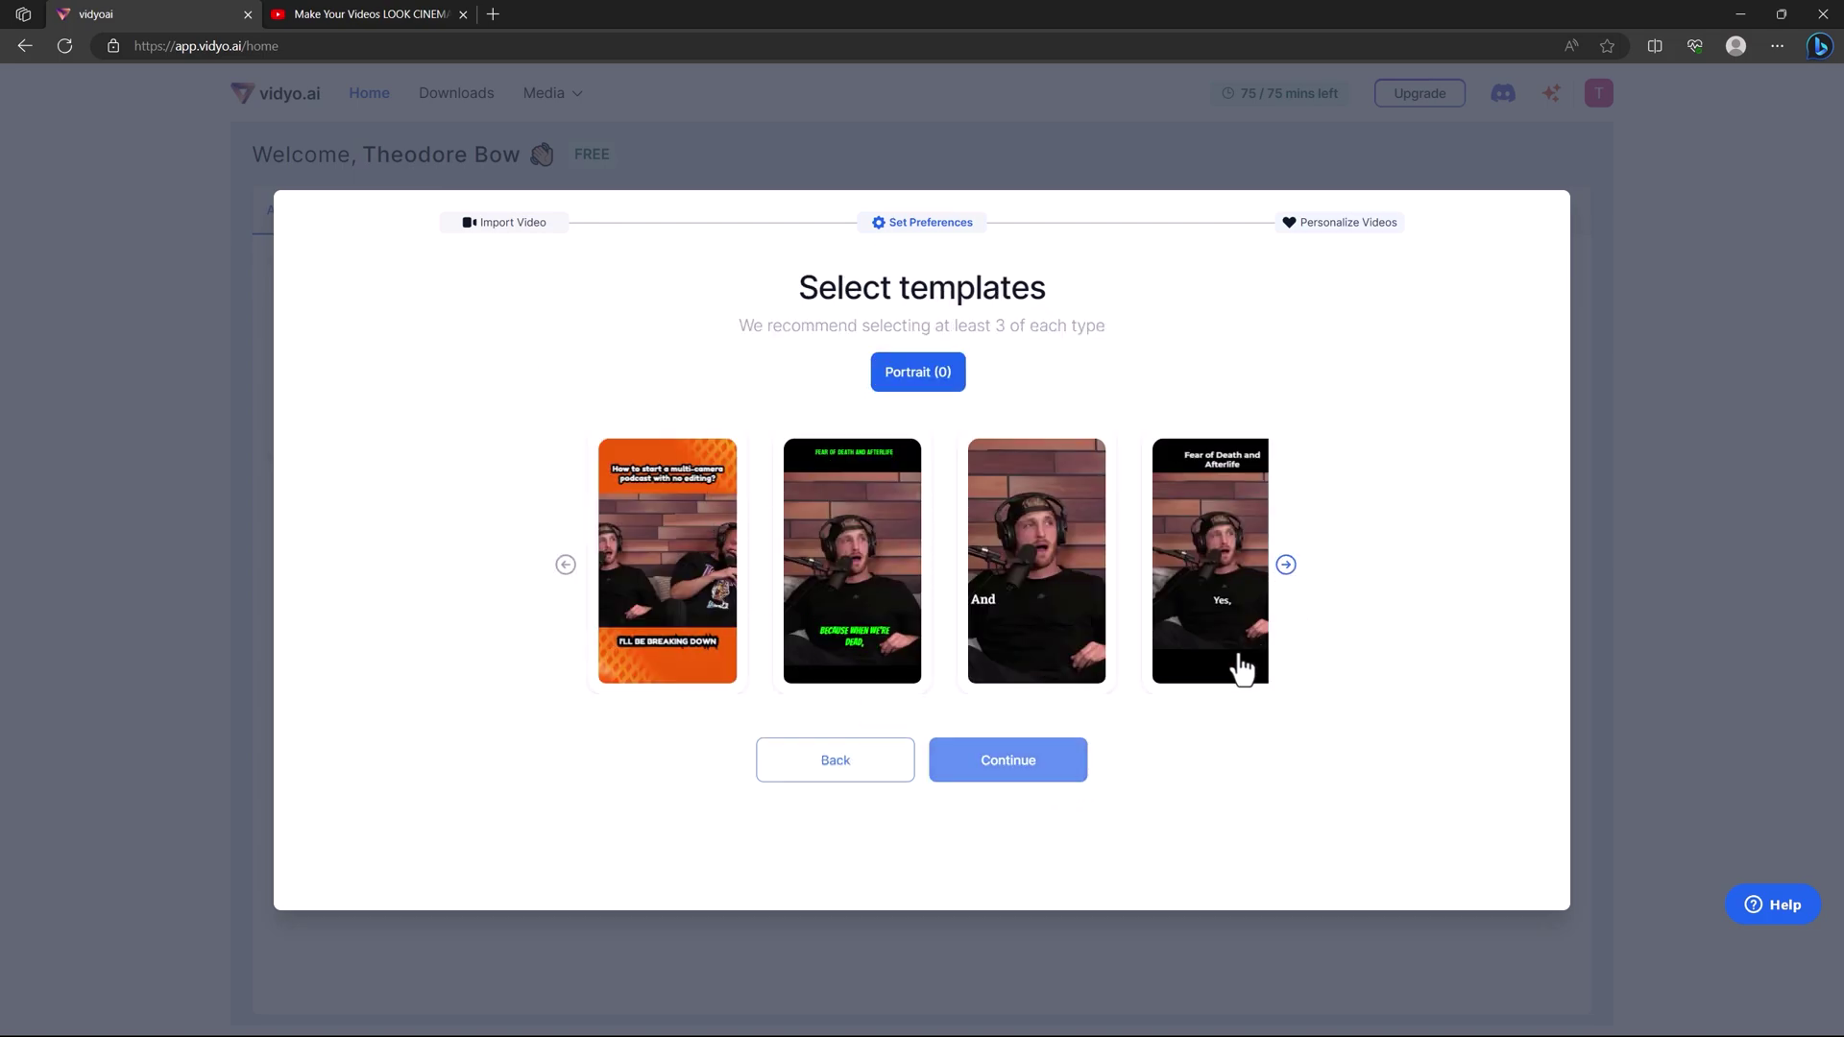
{"action": "left_click", "coordinate": [1236, 614]}
{"action": "left_click", "coordinate": [862, 566]}
{"action": "left_click", "coordinate": [1286, 565]}
{"action": "left_click", "coordinate": [1285, 565]}
{"action": "left_click", "coordinate": [836, 619]}
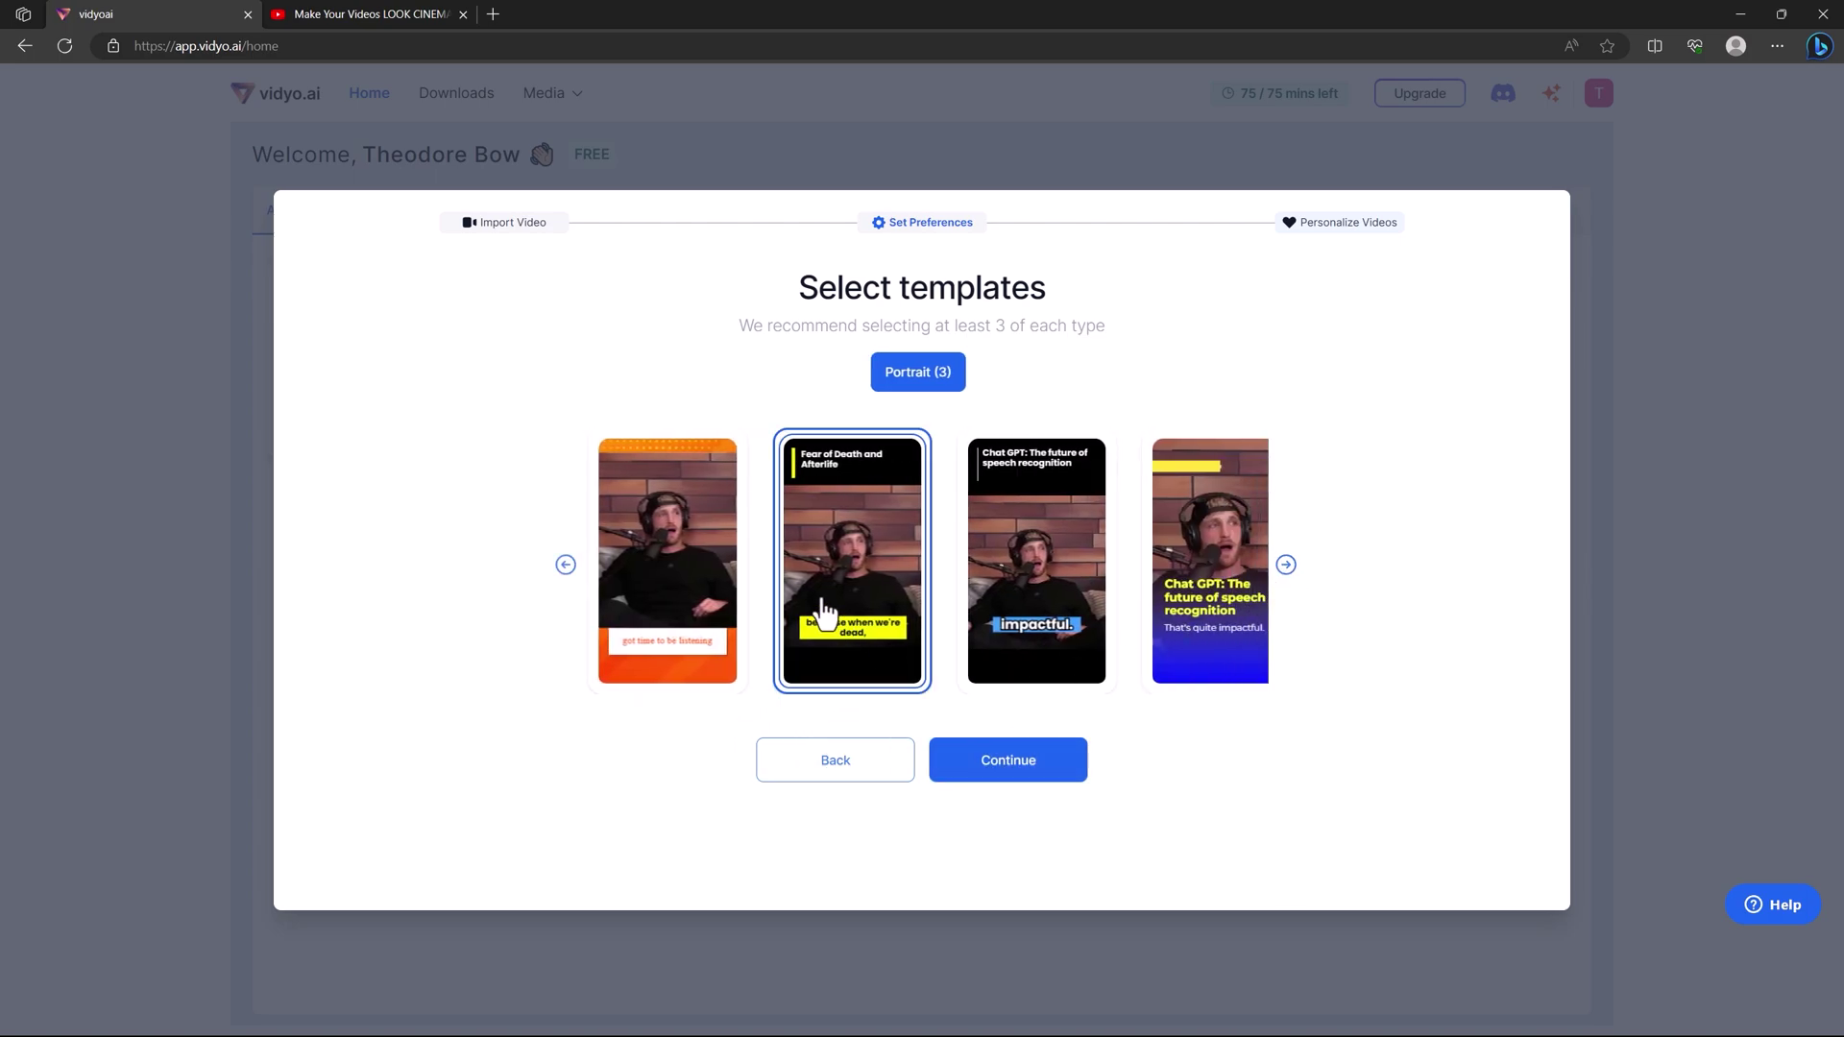
{"action": "left_click", "coordinate": [1058, 782]}
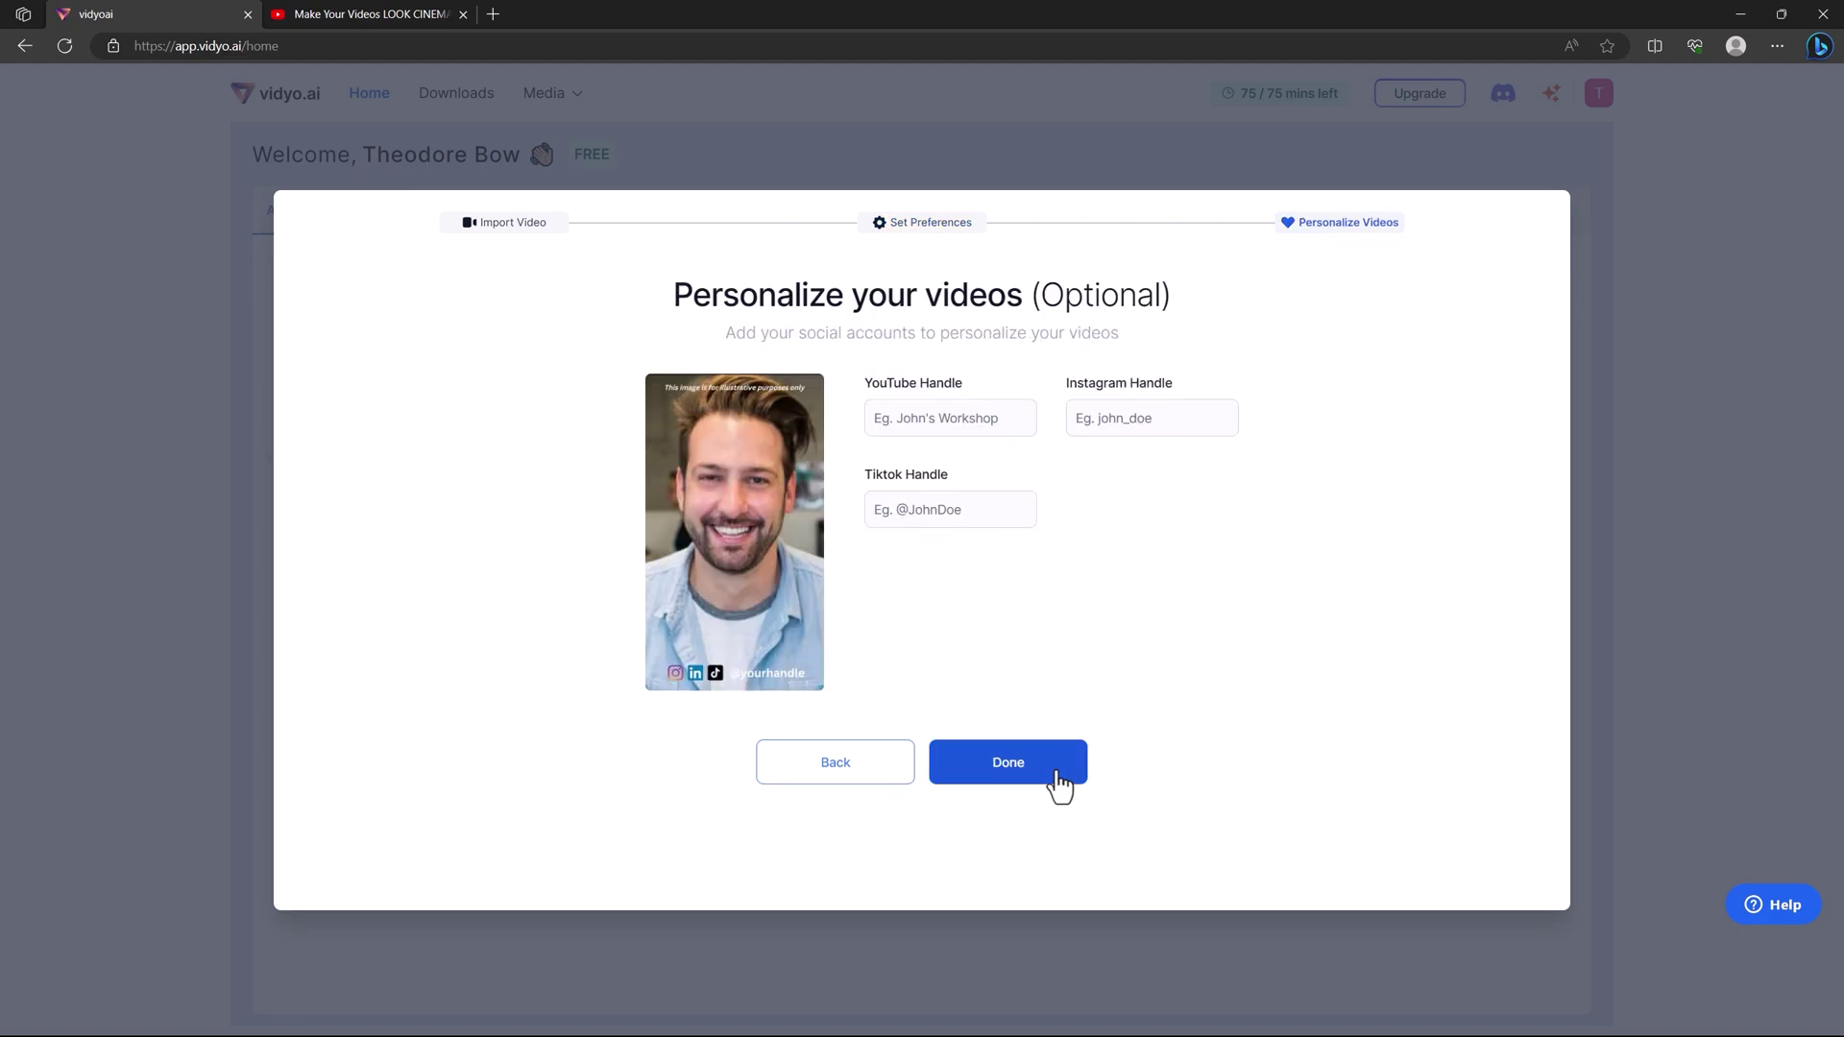
{"action": "left_click", "coordinate": [1026, 777]}
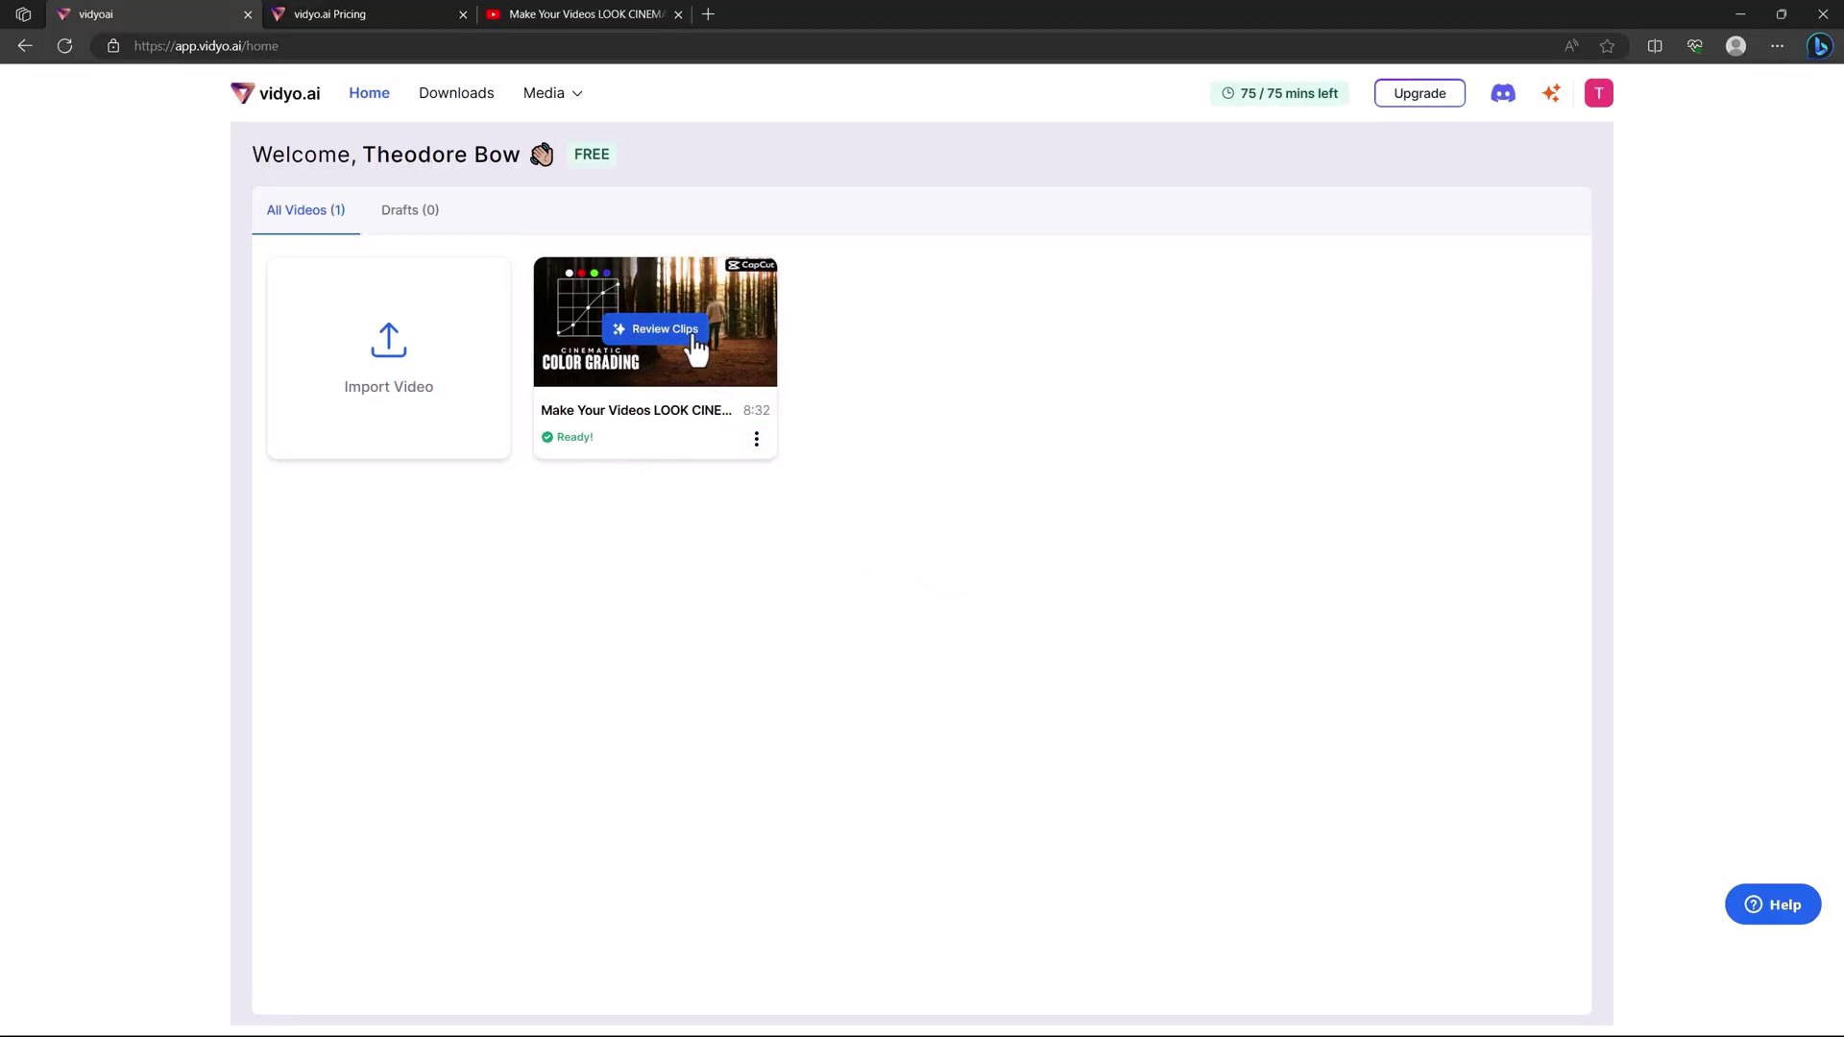
Step: Open the imported video's first short, "Transforming Ordinary Videos into Cinematic Masterpieces", for editing and apply the black template with a white title
{"action": "left_click", "coordinate": [644, 332]}
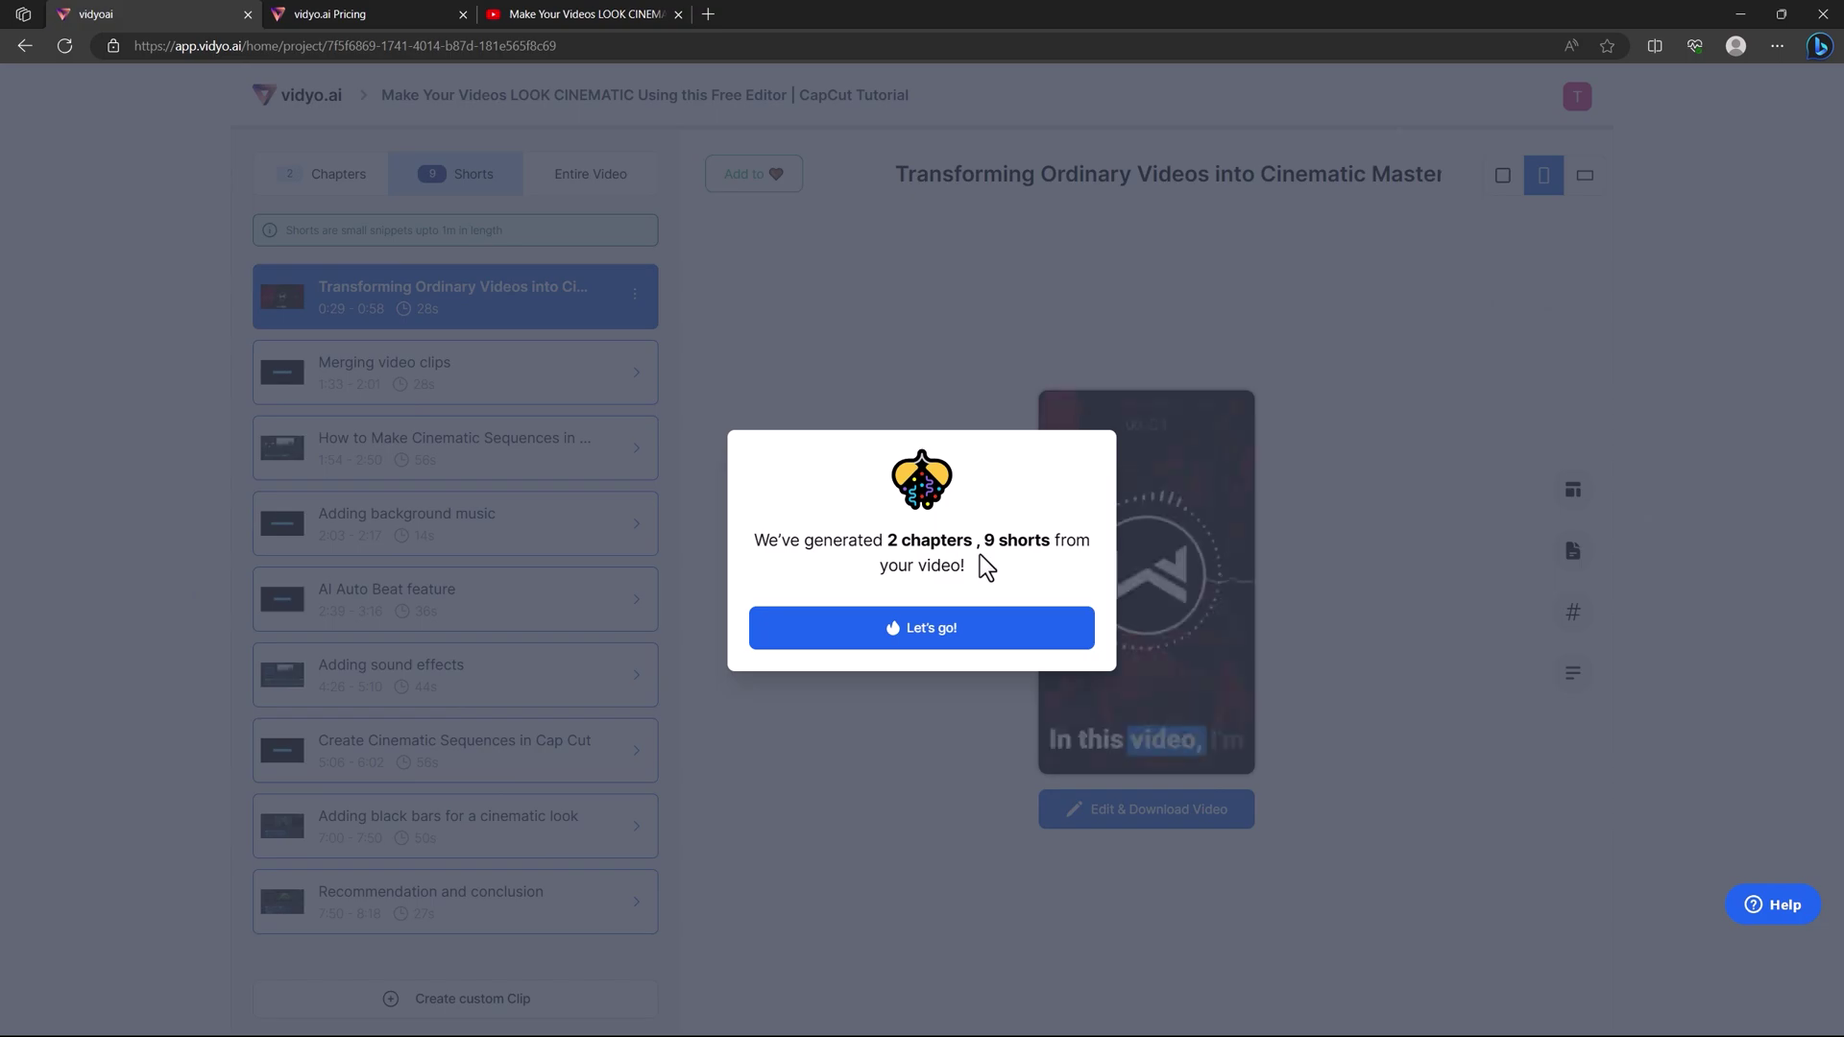
{"action": "left_click", "coordinate": [1146, 593]}
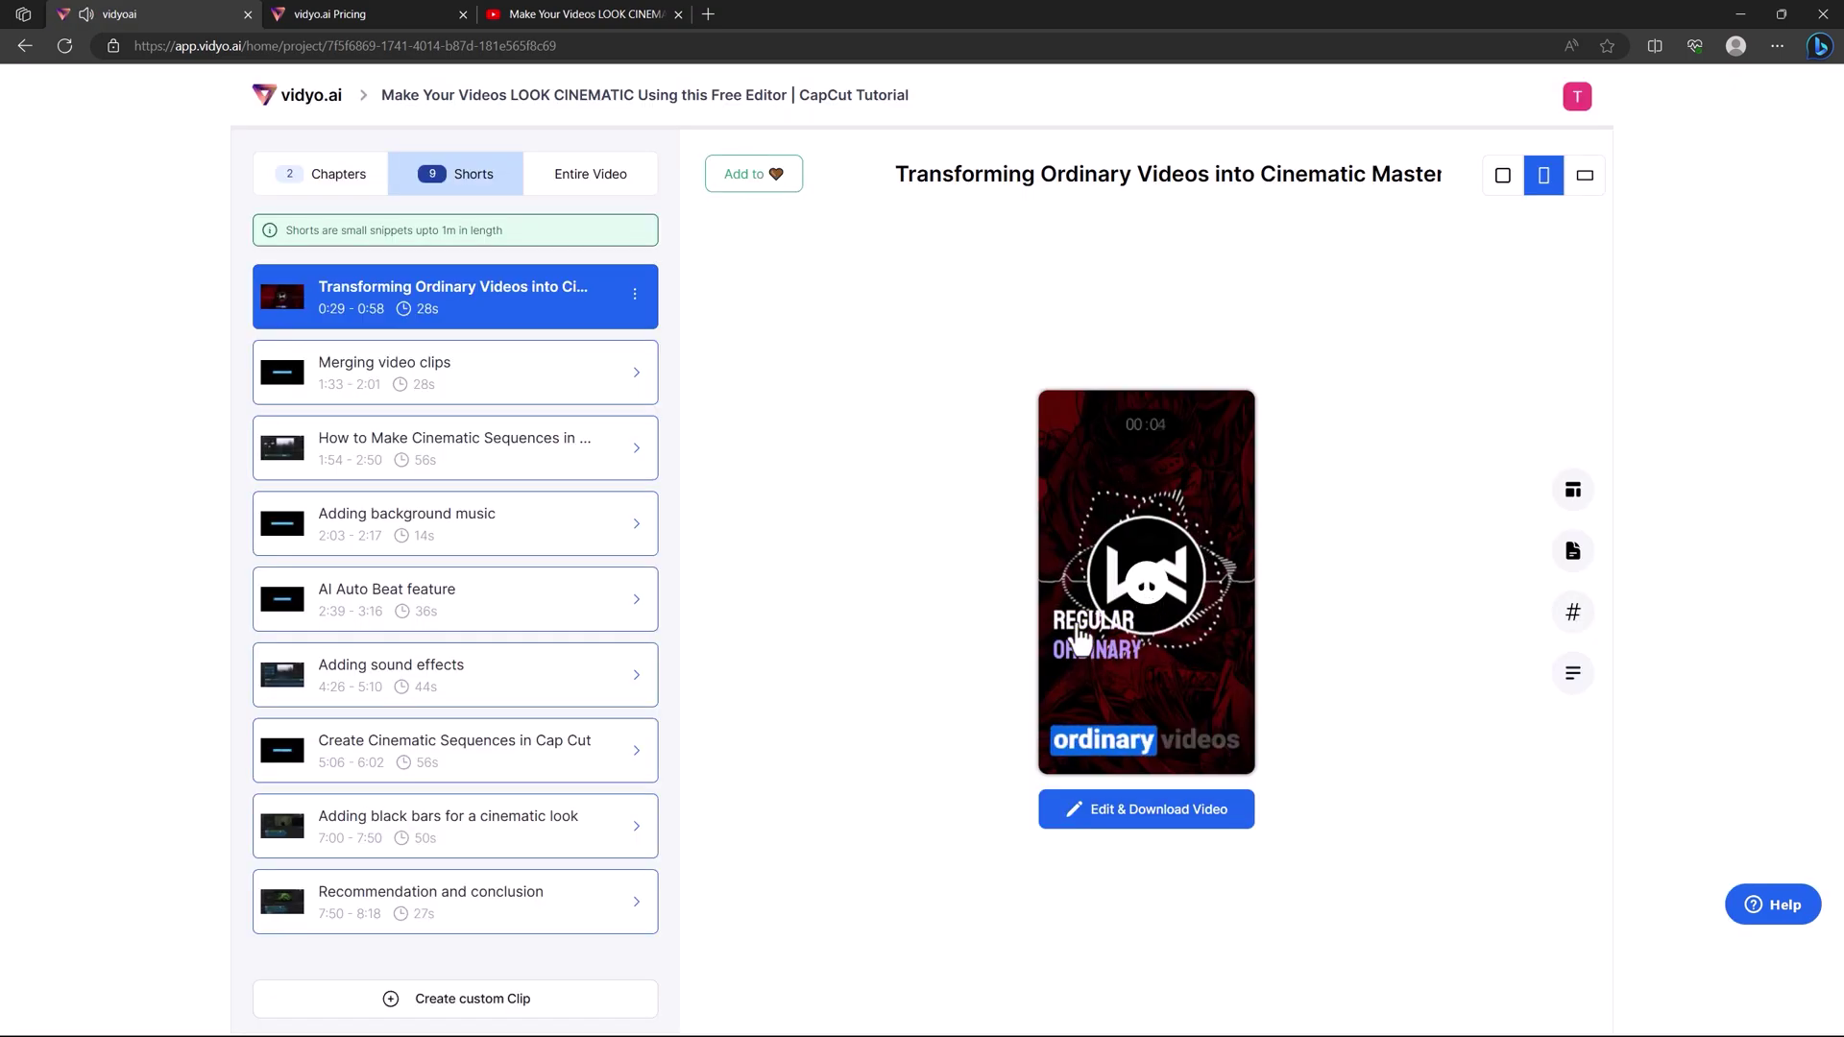
{"action": "left_click", "coordinate": [1159, 824]}
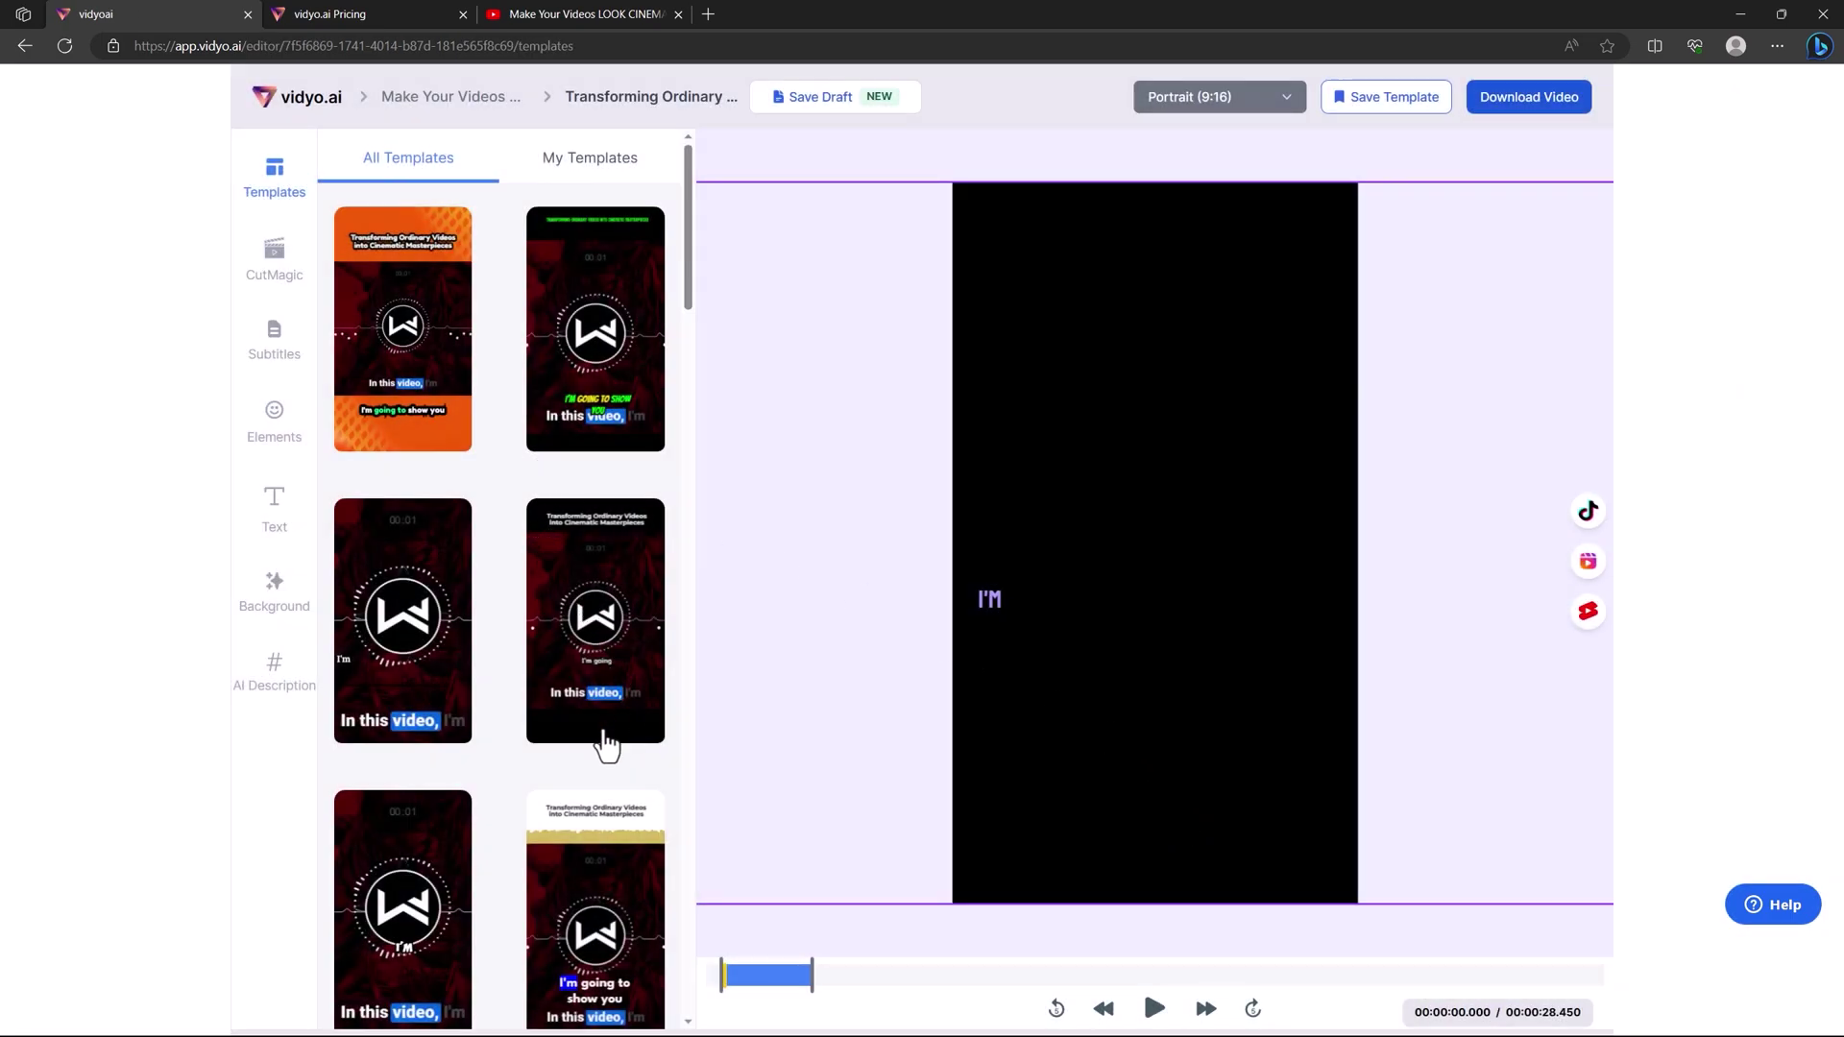
{"action": "left_click", "coordinate": [547, 609]}
{"action": "left_click", "coordinate": [645, 627]}
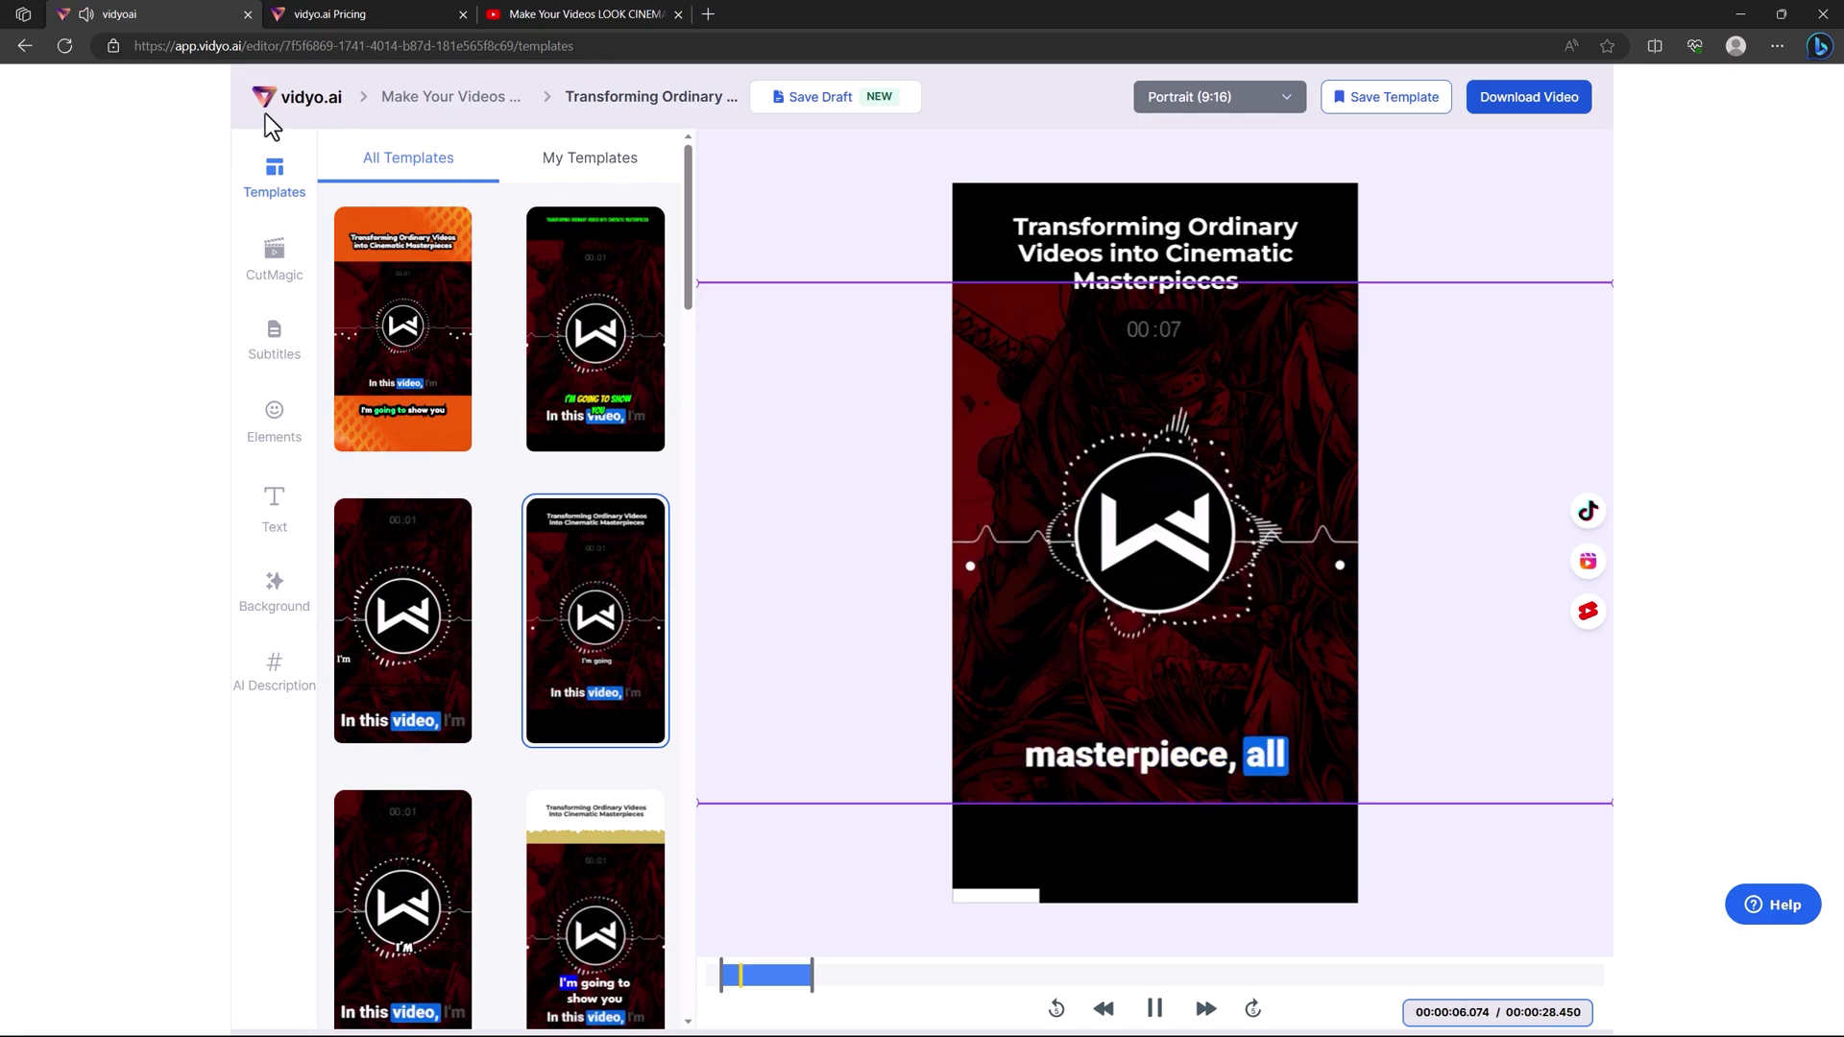
Step: Return to the generated shorts to preview several of them, and look over the vidyo.ai pricing plans
{"action": "key", "text": "alt+Left"}
{"action": "left_click", "coordinate": [1230, 636]}
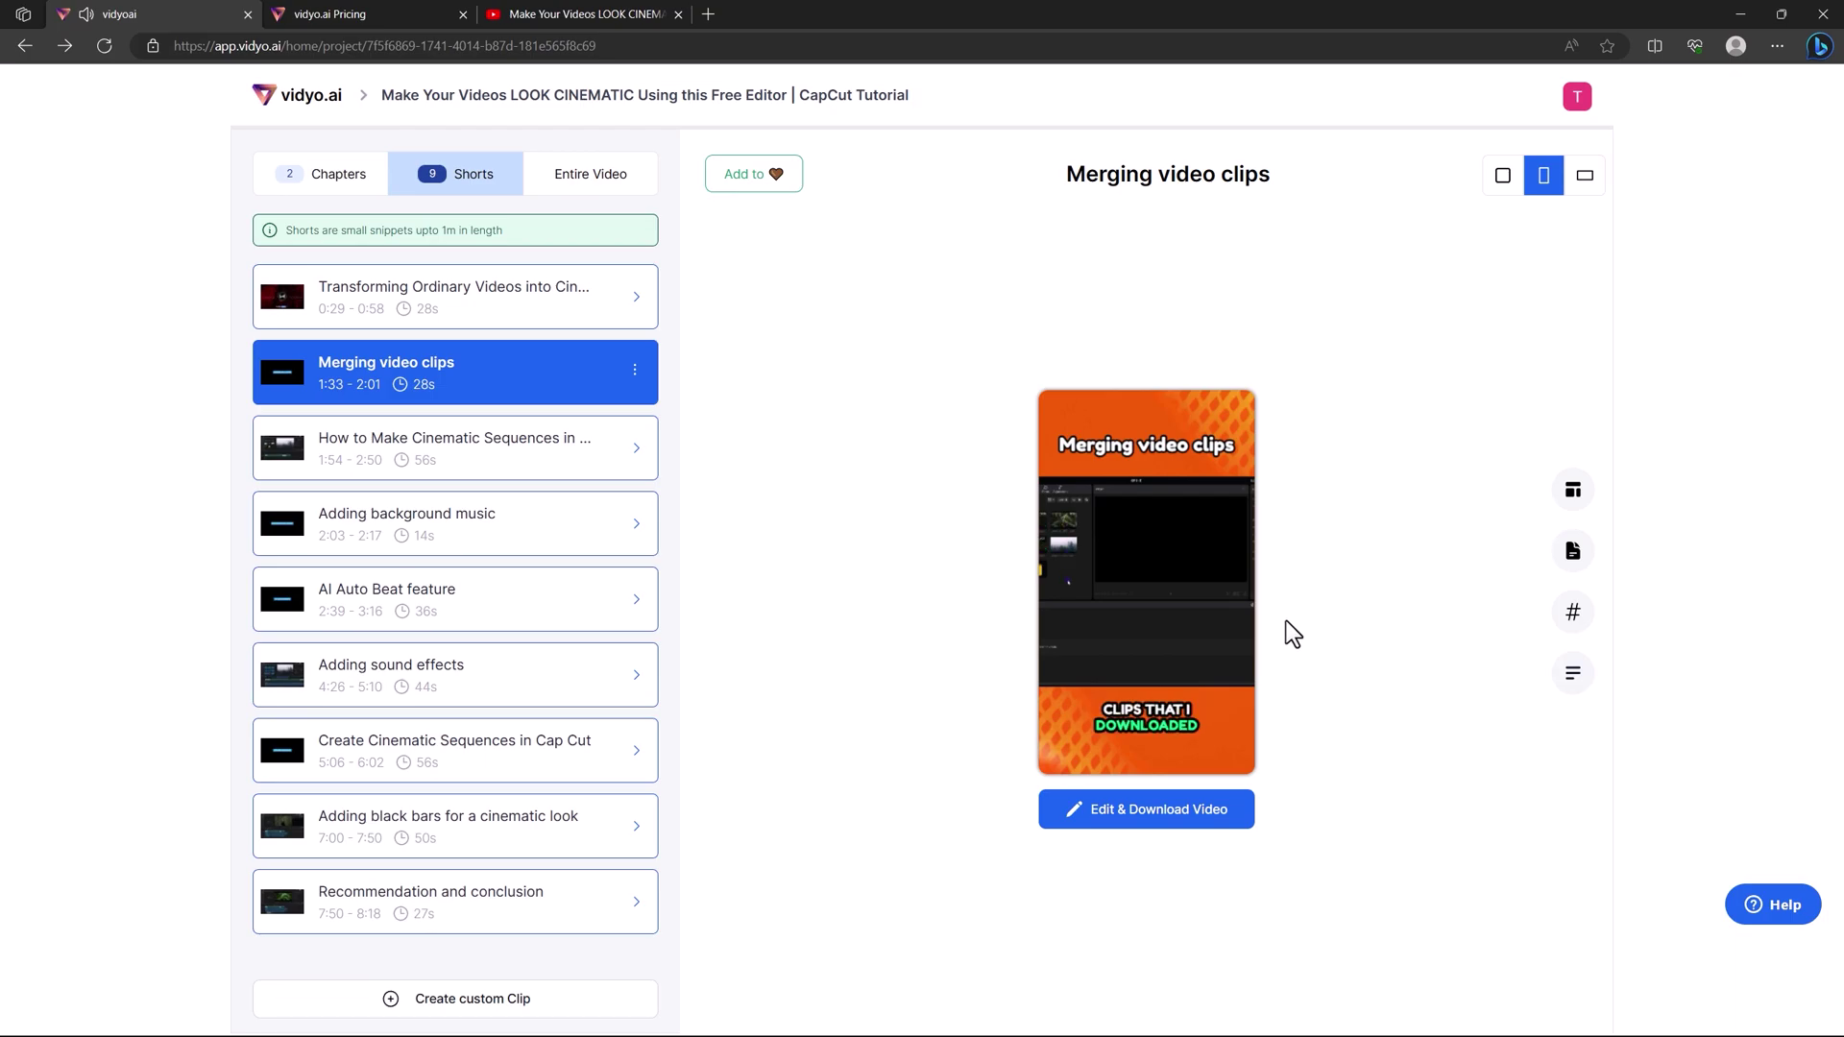
{"action": "left_click", "coordinate": [617, 457]}
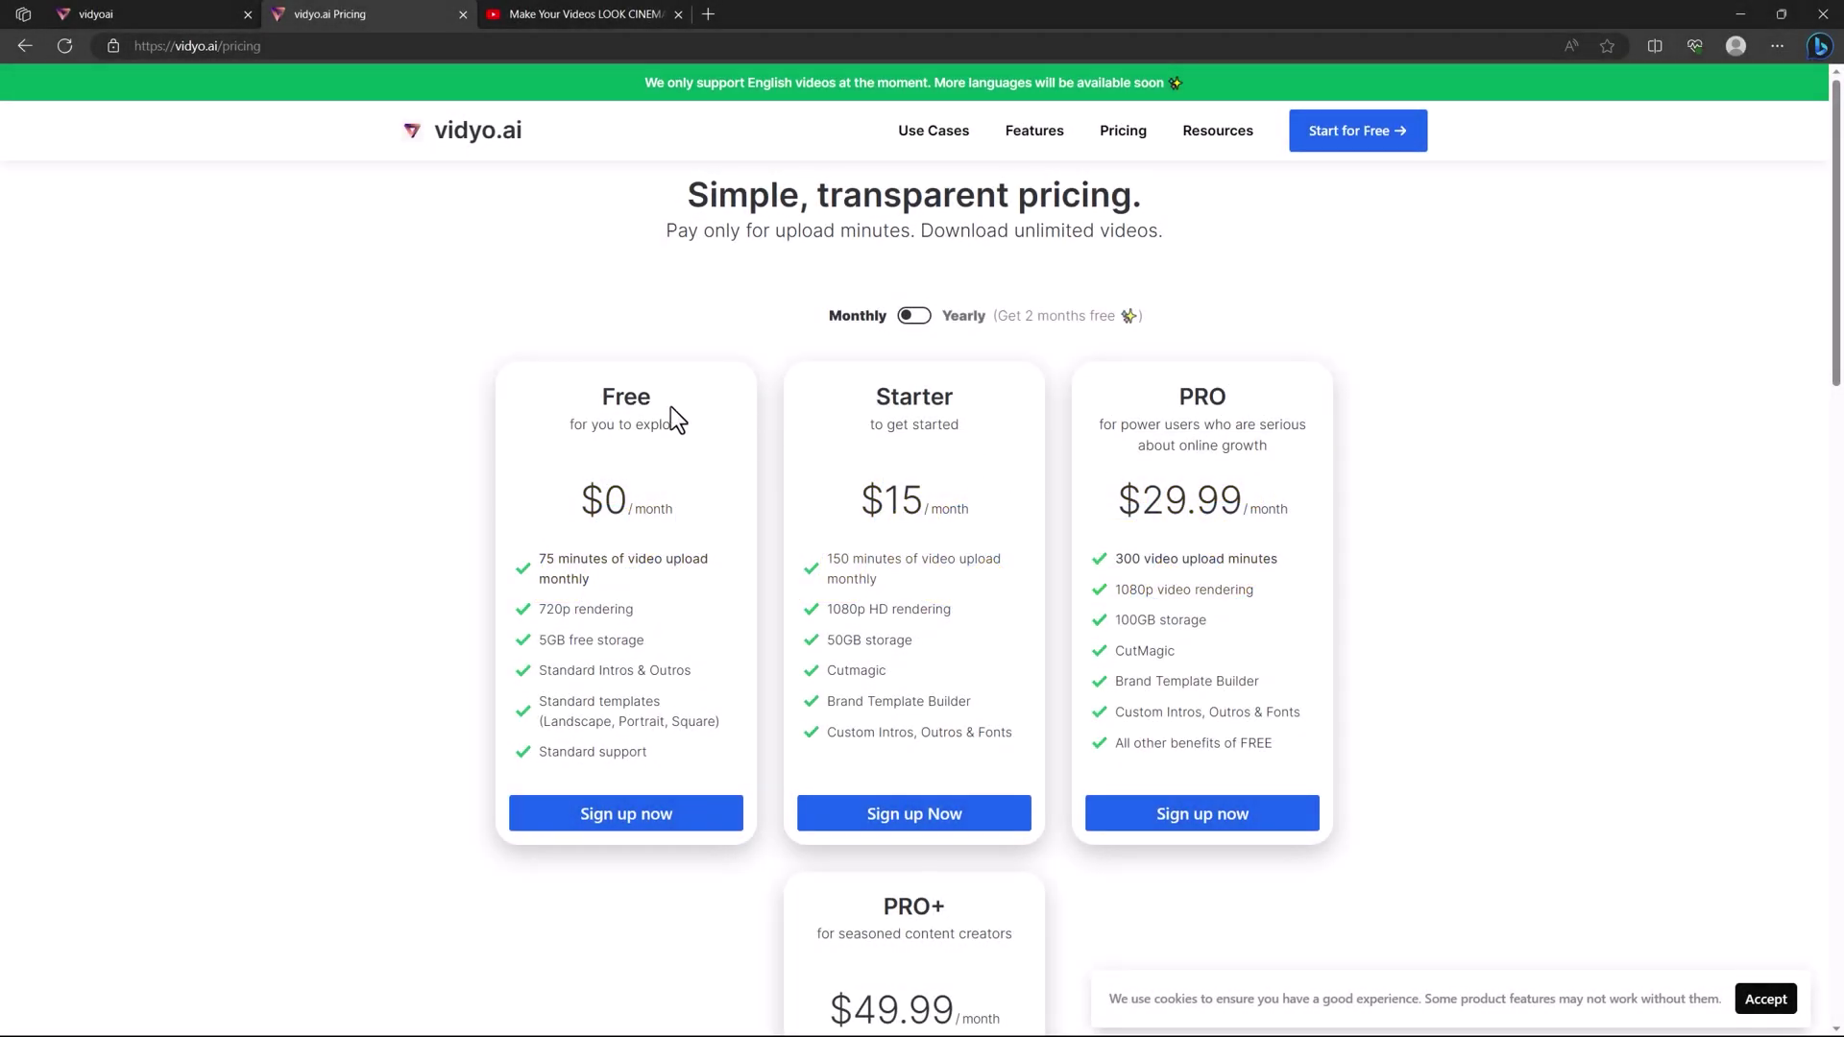
{"action": "scroll", "coordinate": [610, 422], "scroll_direction": "down", "scroll_amount": 1}
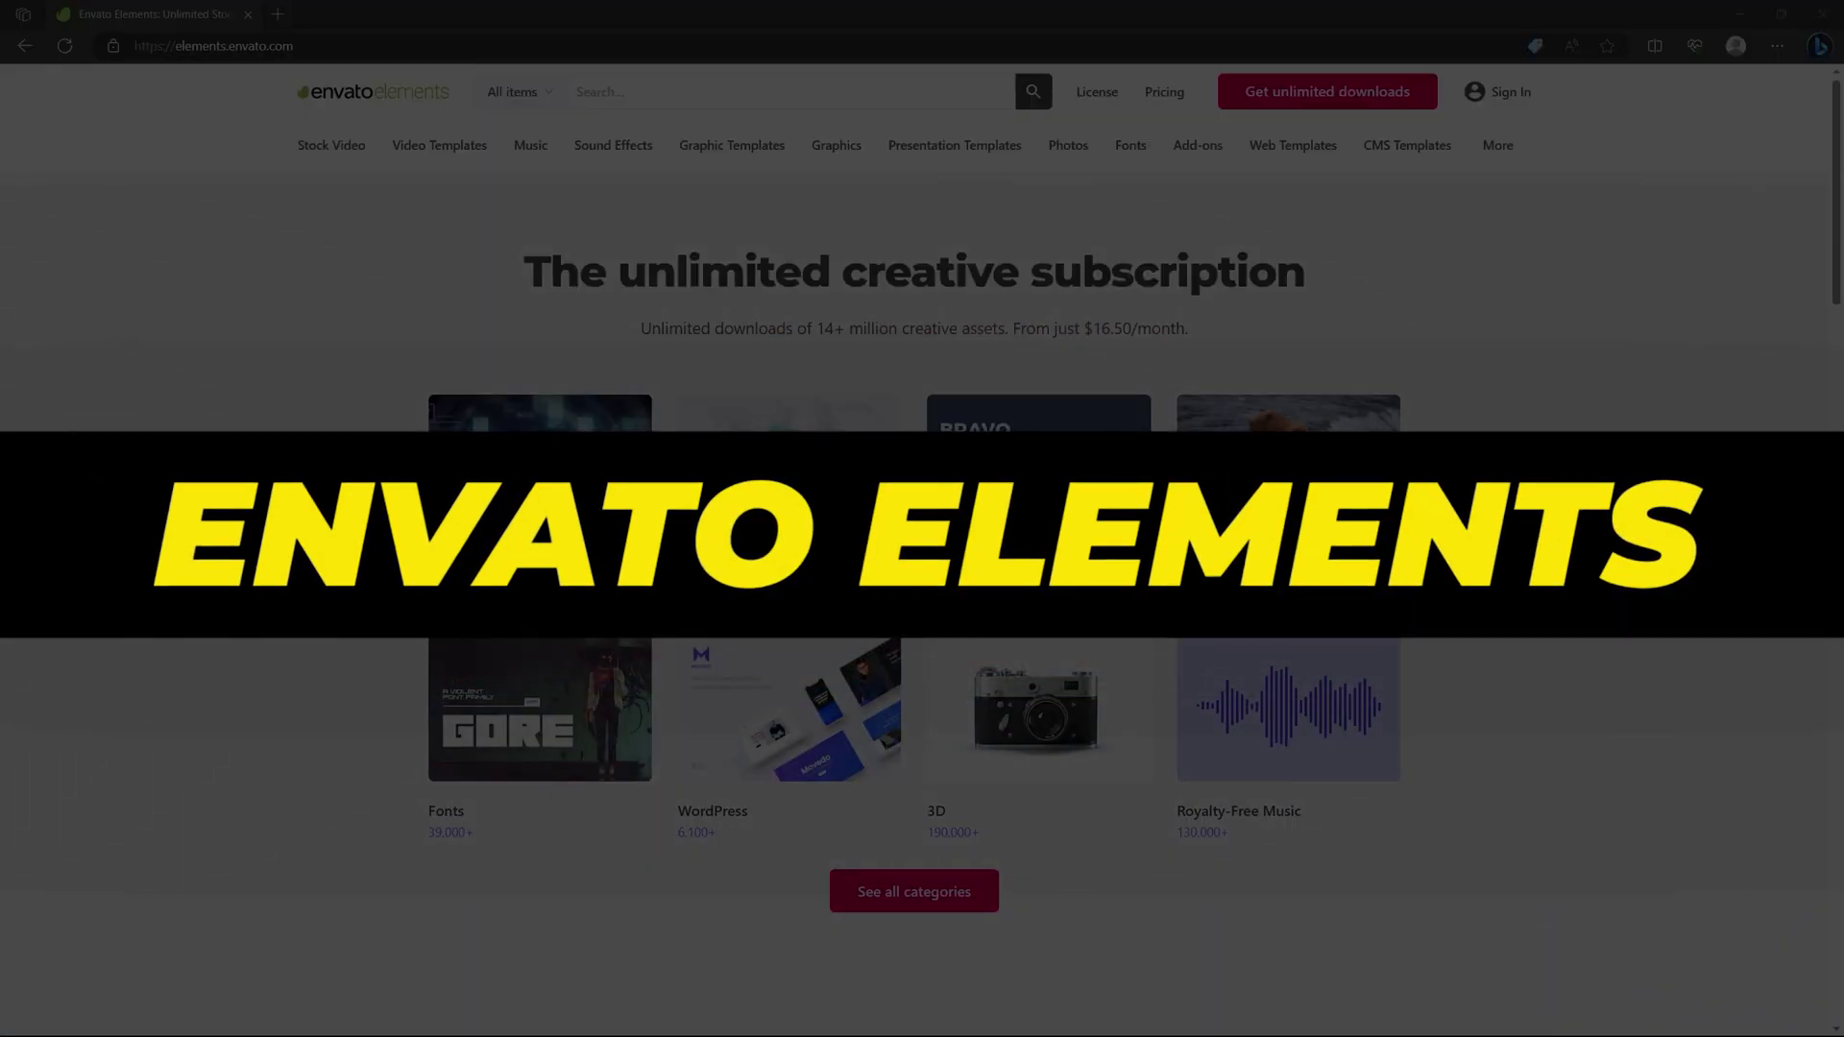
Step: Look over the asset categories, benefits and subscription plans on the Envato Elements homepage
{"action": "scroll", "coordinate": [1600, 545], "scroll_direction": "down", "scroll_amount": 7}
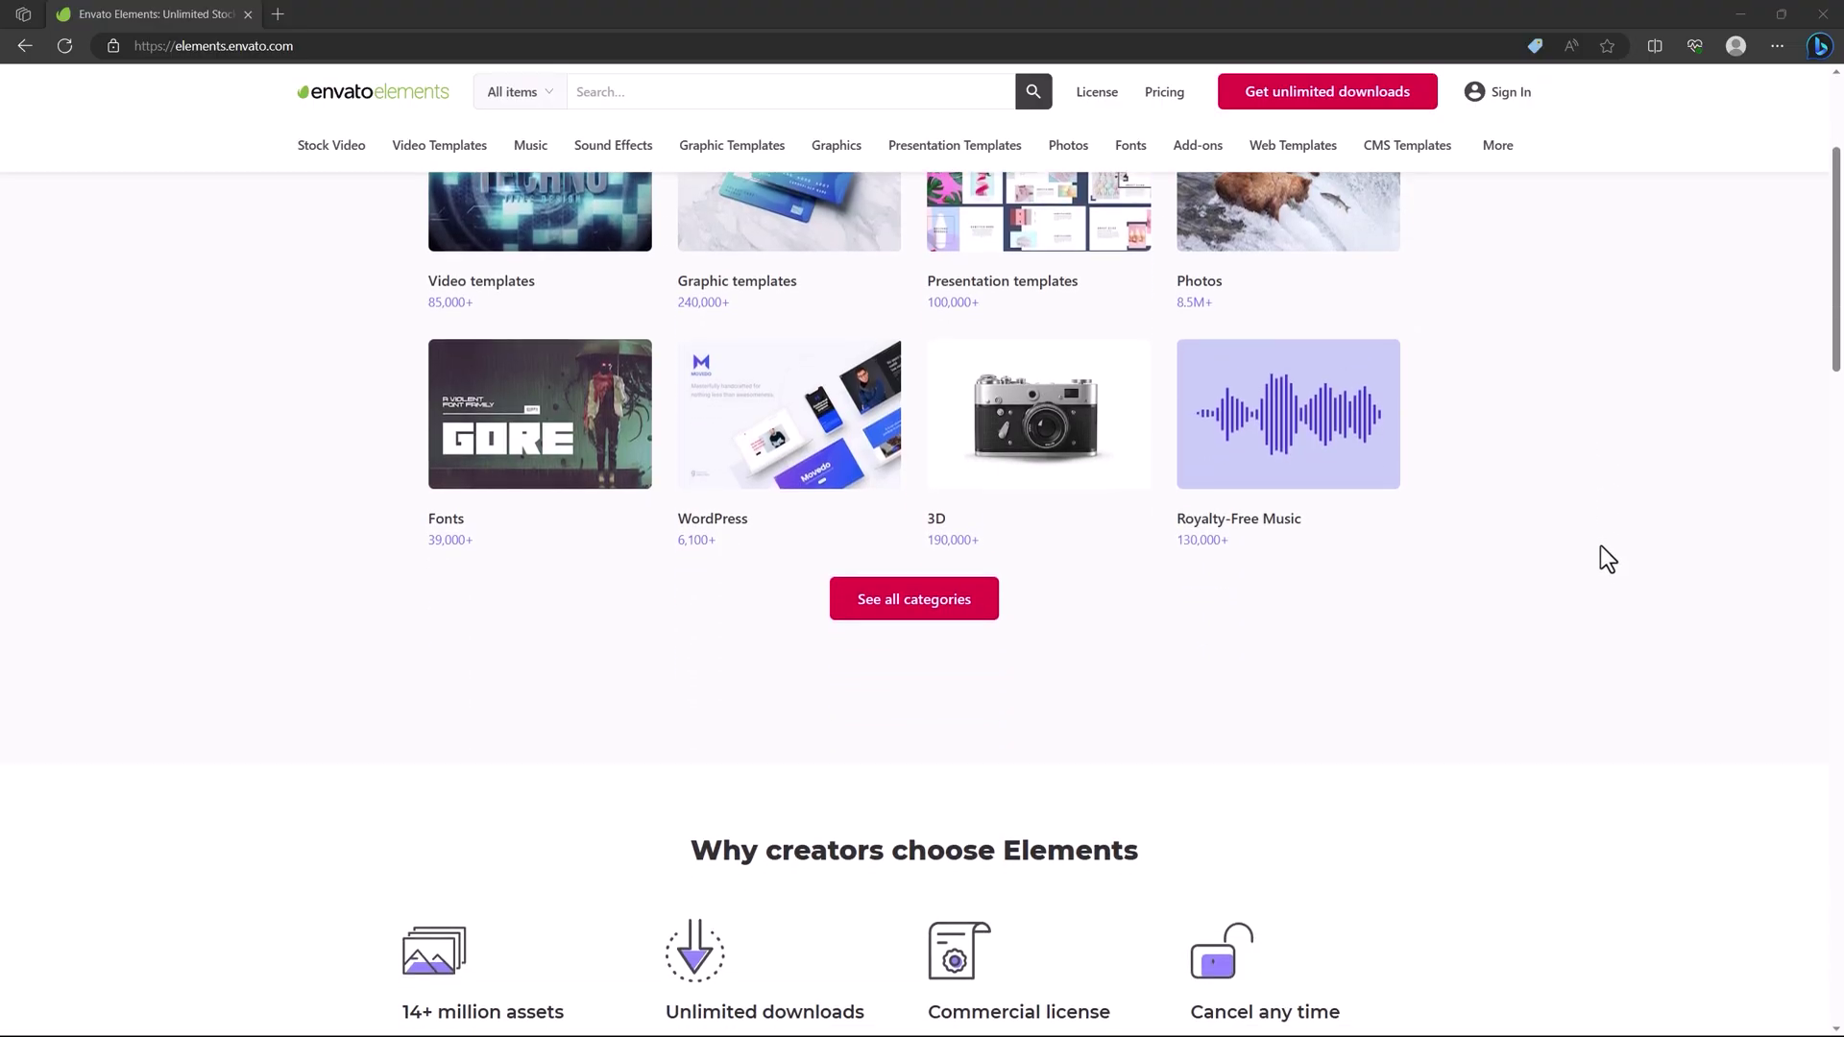
{"action": "scroll", "coordinate": [1600, 559], "scroll_direction": "down", "scroll_amount": 3}
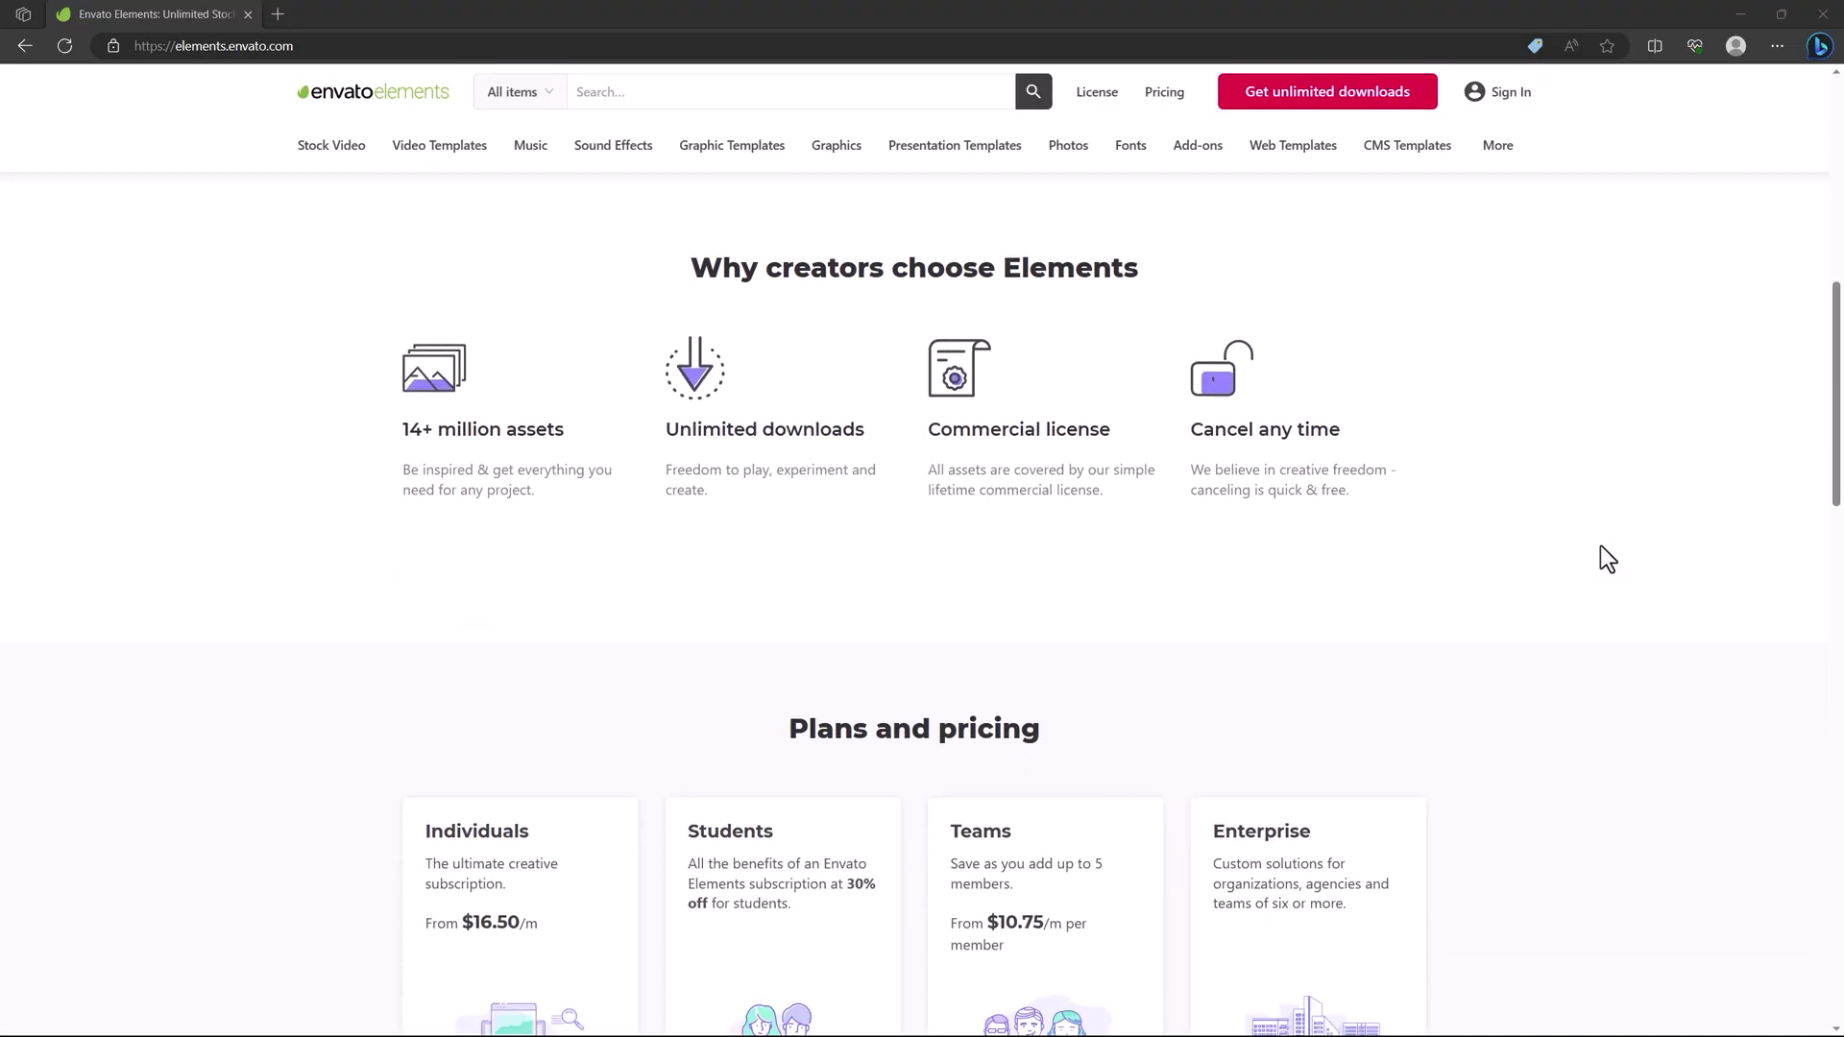
{"action": "scroll", "coordinate": [1600, 545], "scroll_direction": "down", "scroll_amount": 4}
{"action": "scroll", "coordinate": [1600, 545], "scroll_direction": "up", "scroll_amount": 7}
{"action": "scroll", "coordinate": [1599, 545], "scroll_direction": "up", "scroll_amount": 6}
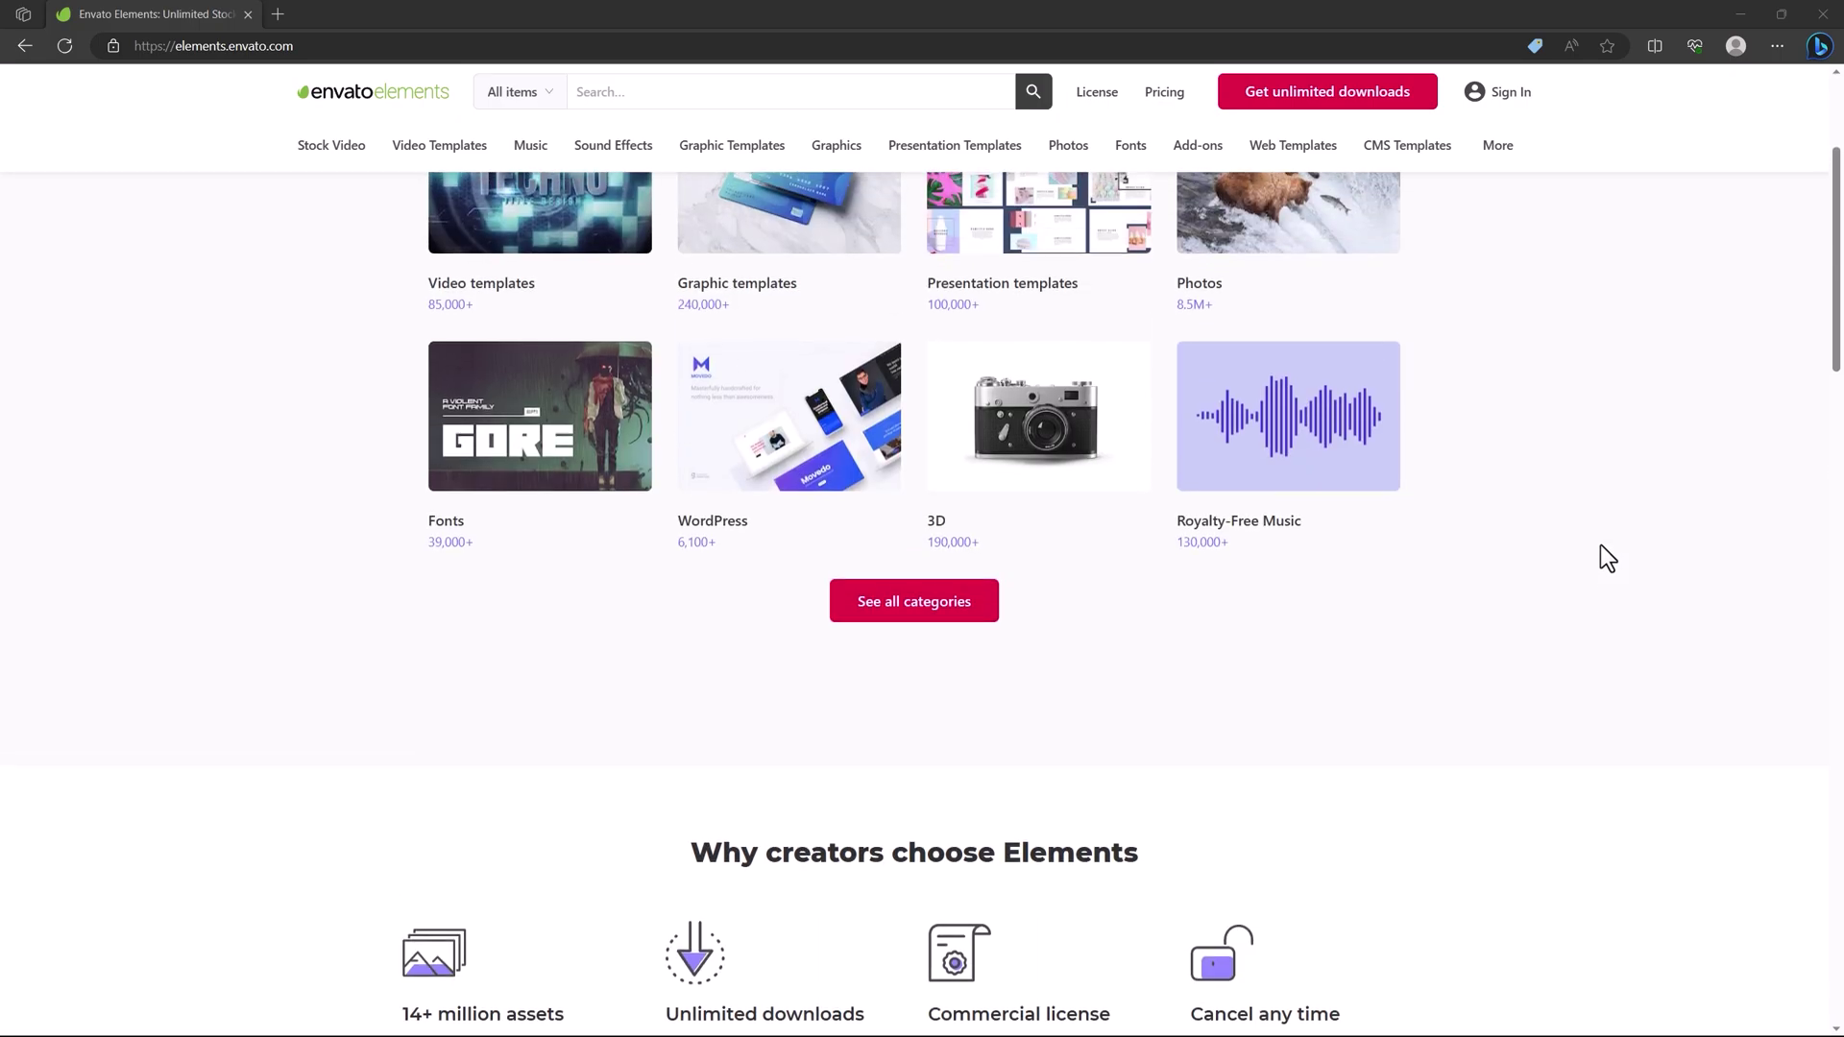
Step: Browse the video templates compatible with Premiere Pro
{"action": "left_click", "coordinate": [455, 169]}
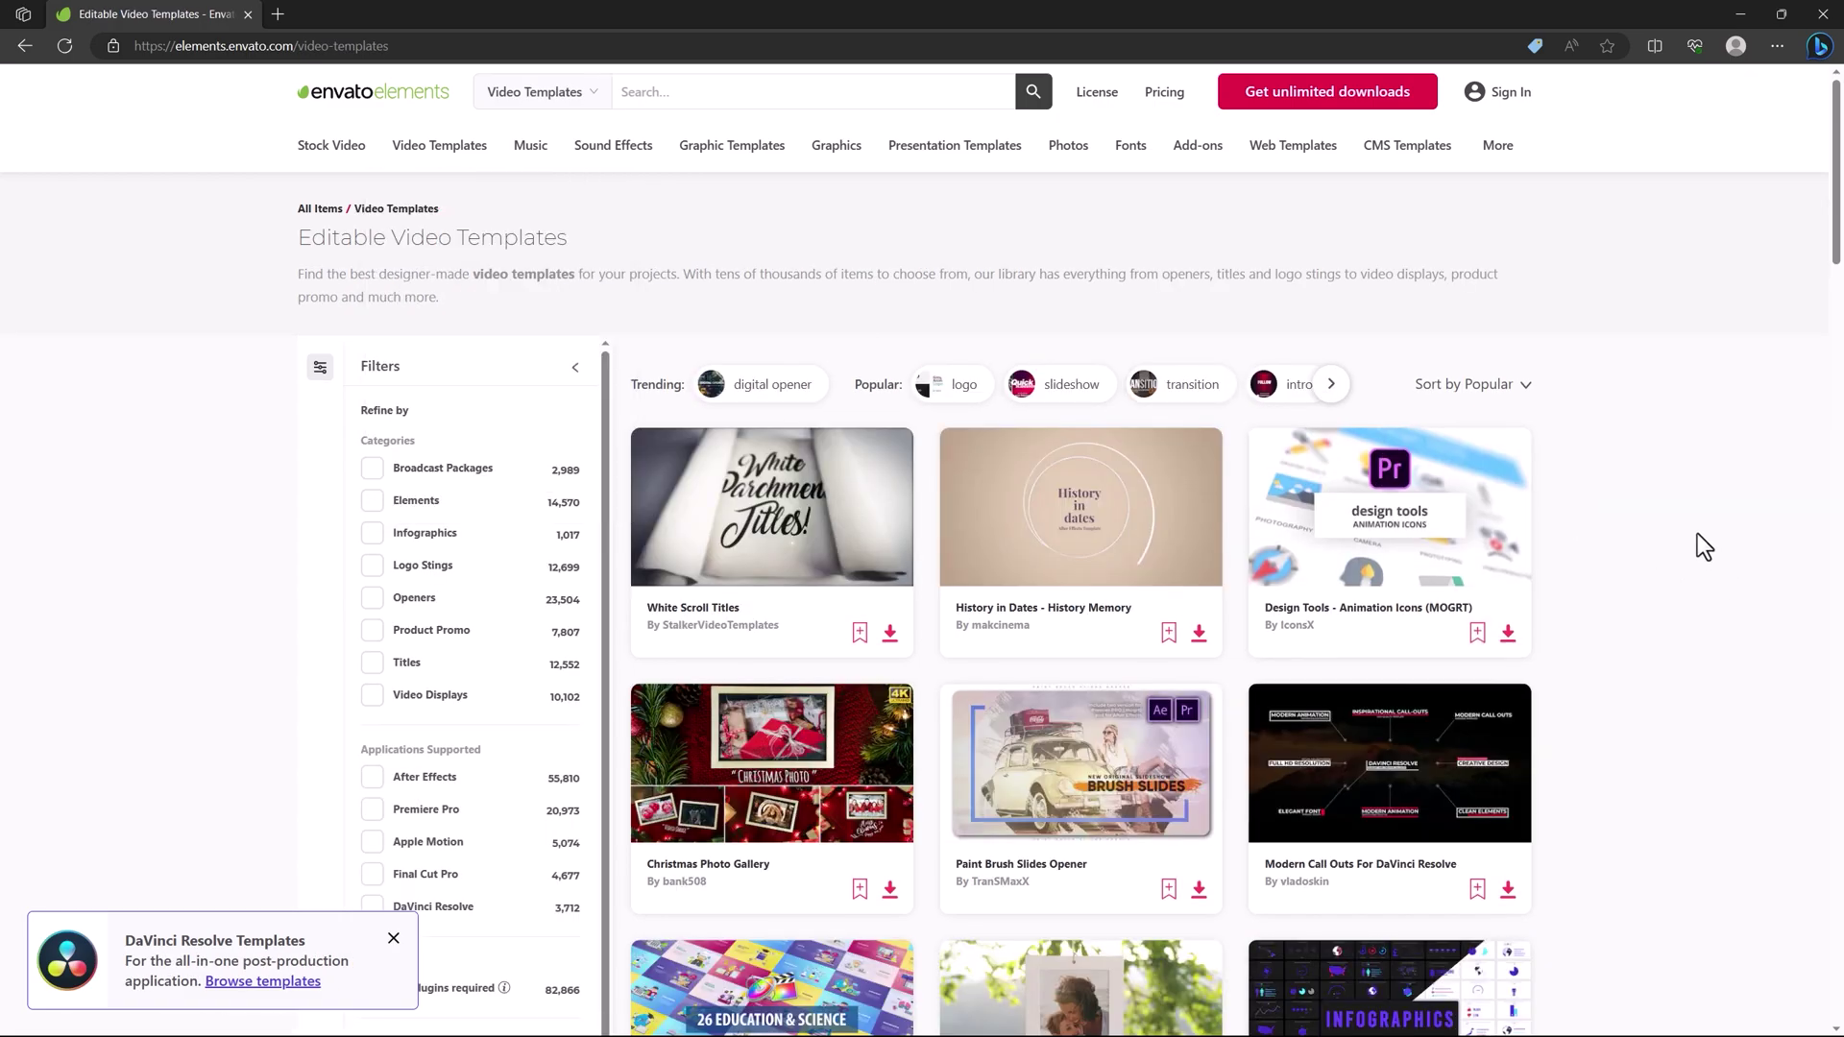
{"action": "mouse_move", "coordinate": [422, 151]}
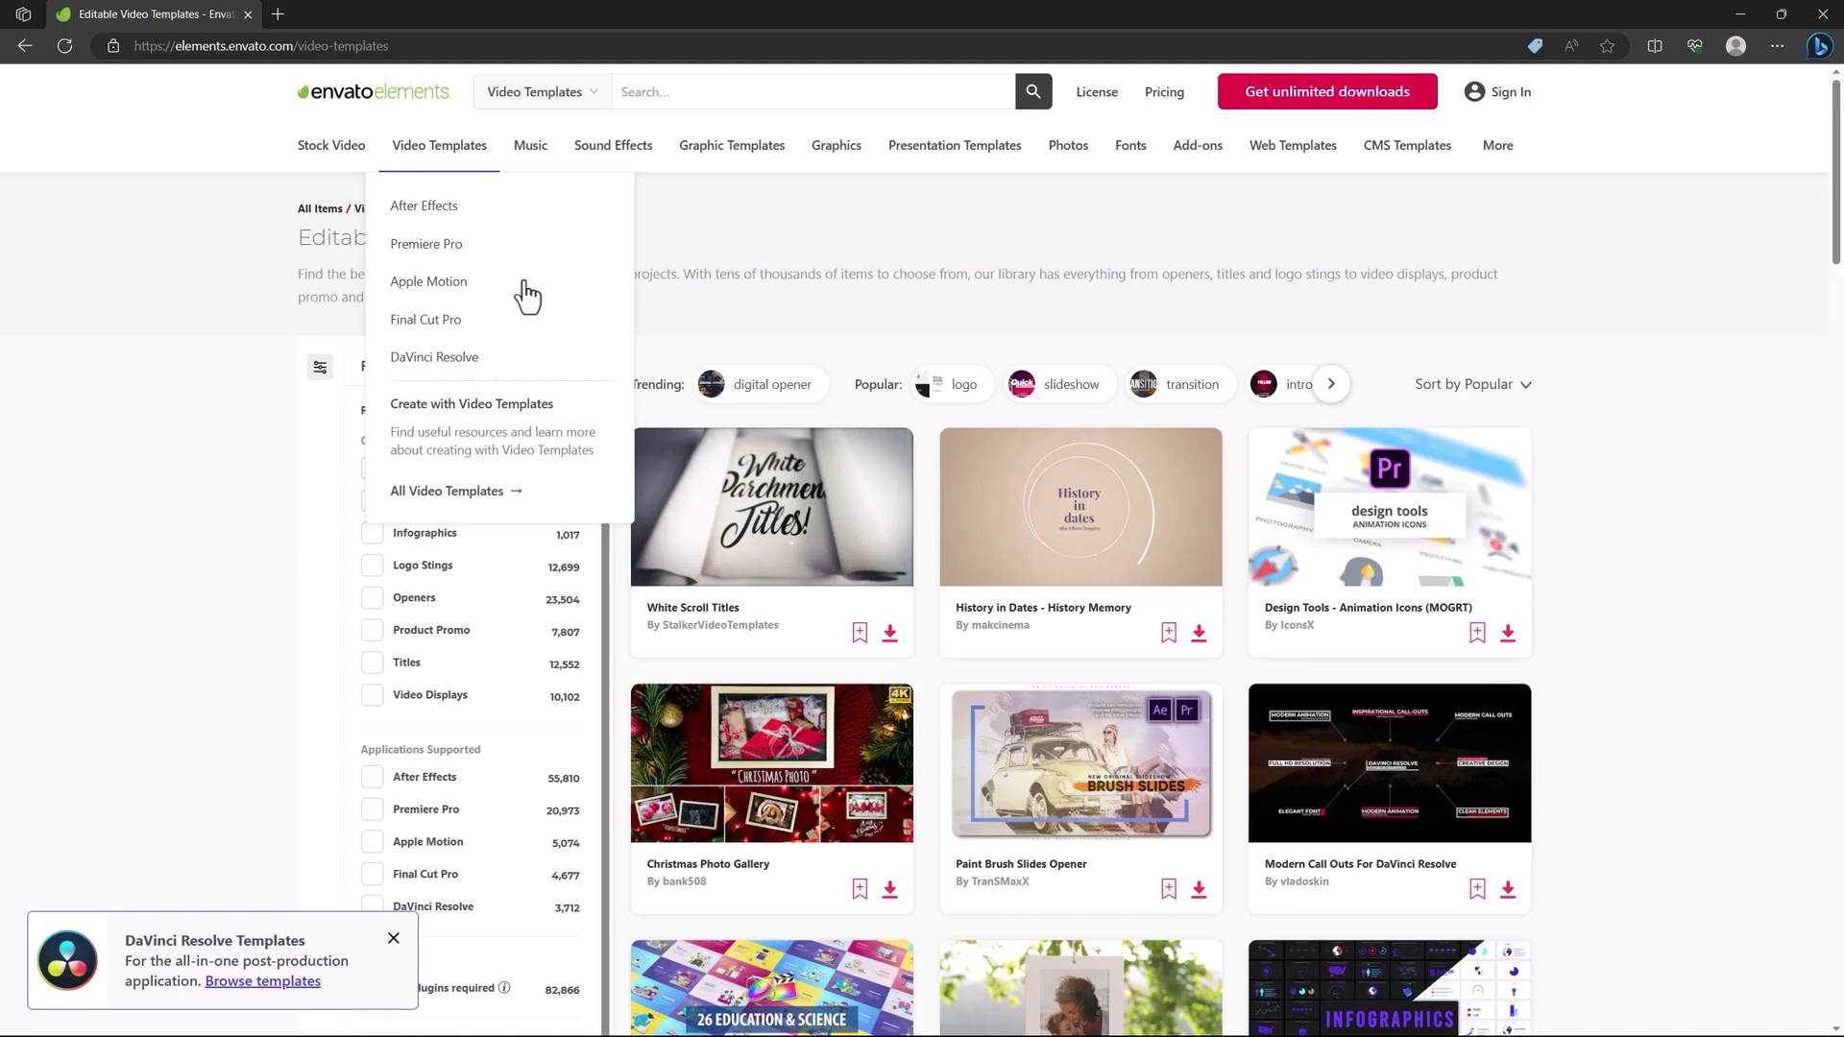
{"action": "left_click", "coordinate": [423, 246]}
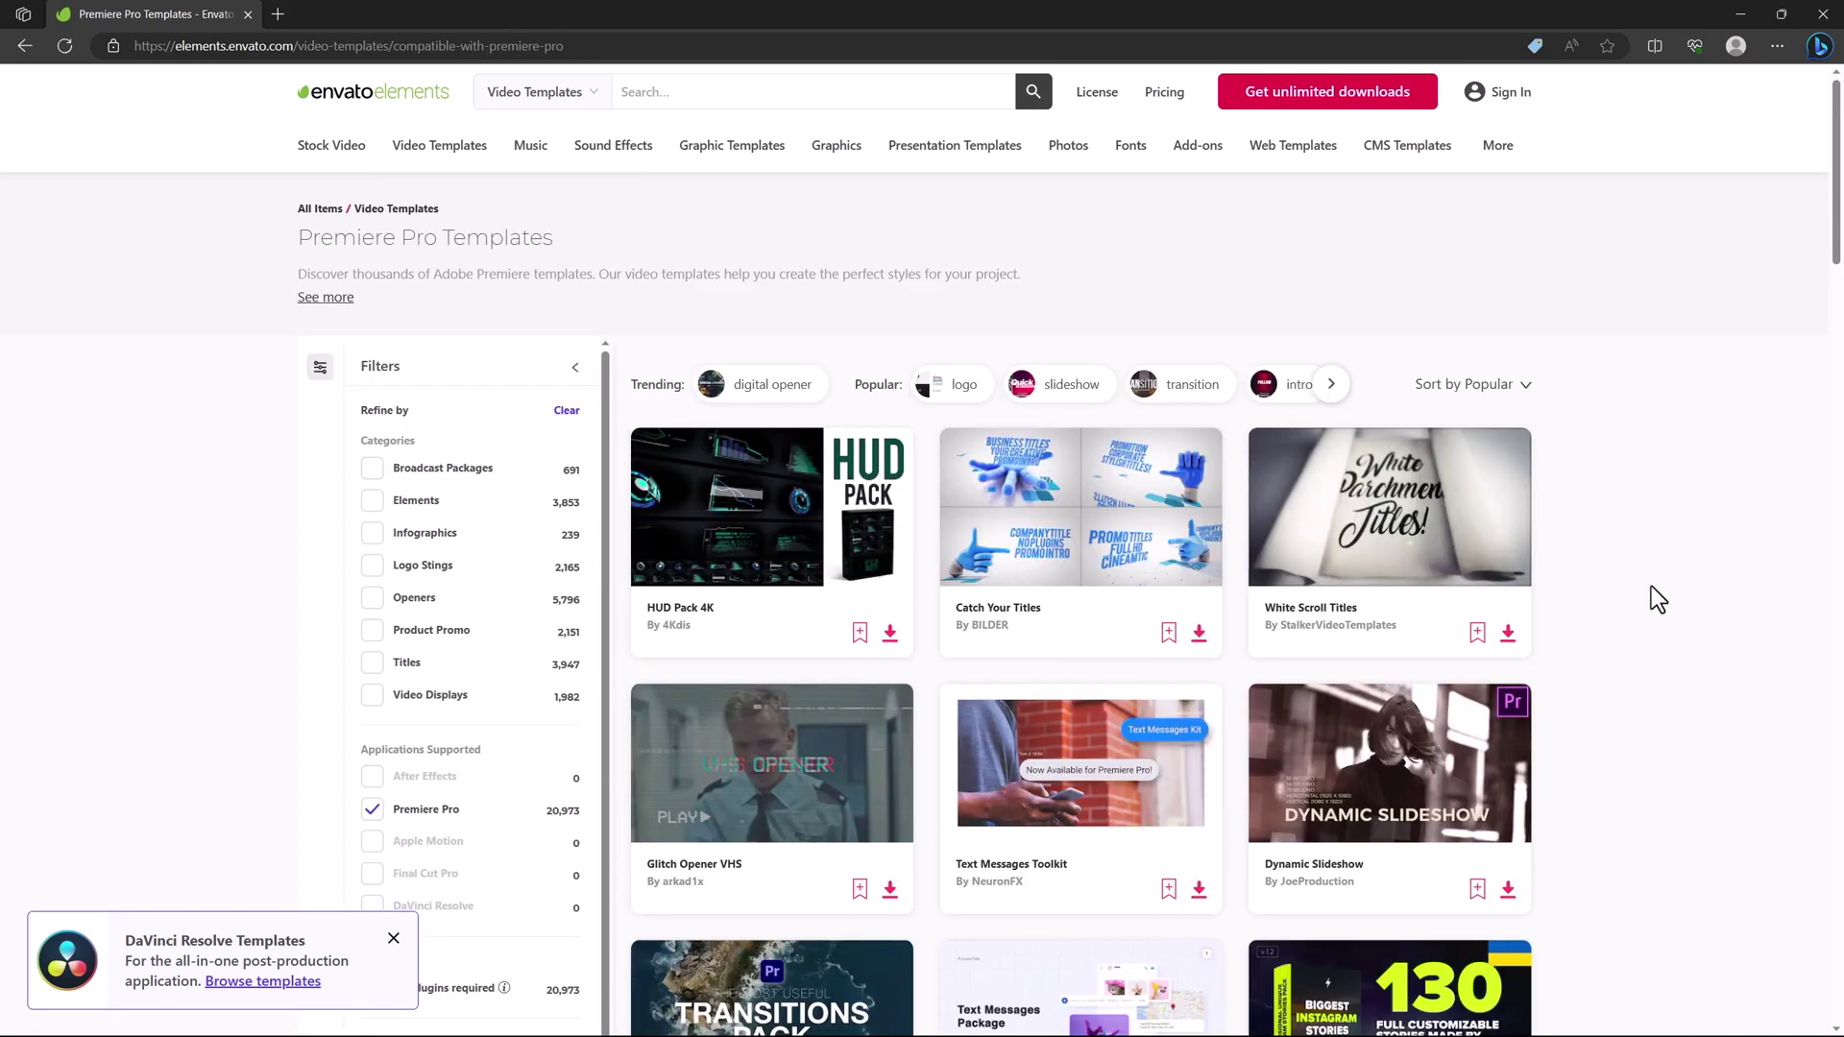
{"action": "scroll", "coordinate": [1651, 578], "scroll_direction": "down", "scroll_amount": 7}
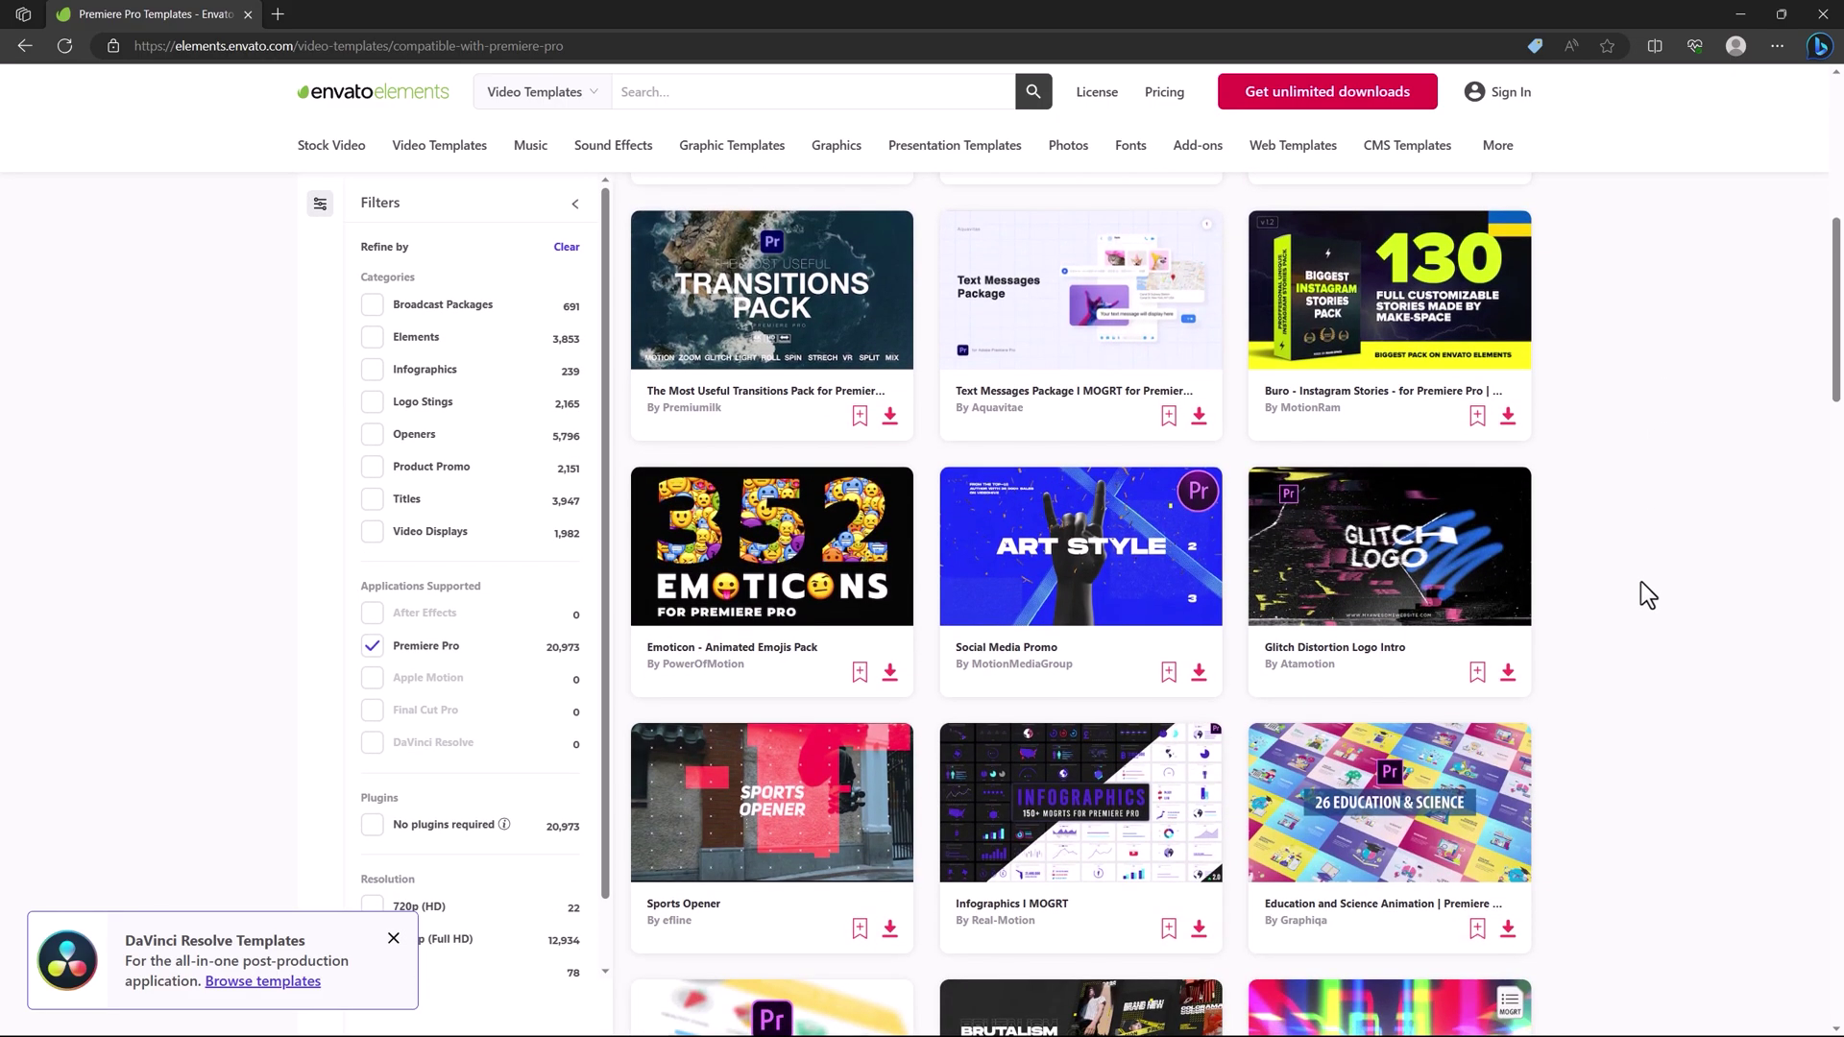
{"action": "scroll", "coordinate": [1645, 602], "scroll_direction": "down", "scroll_amount": 3}
{"action": "scroll", "coordinate": [1639, 590], "scroll_direction": "down", "scroll_amount": 4}
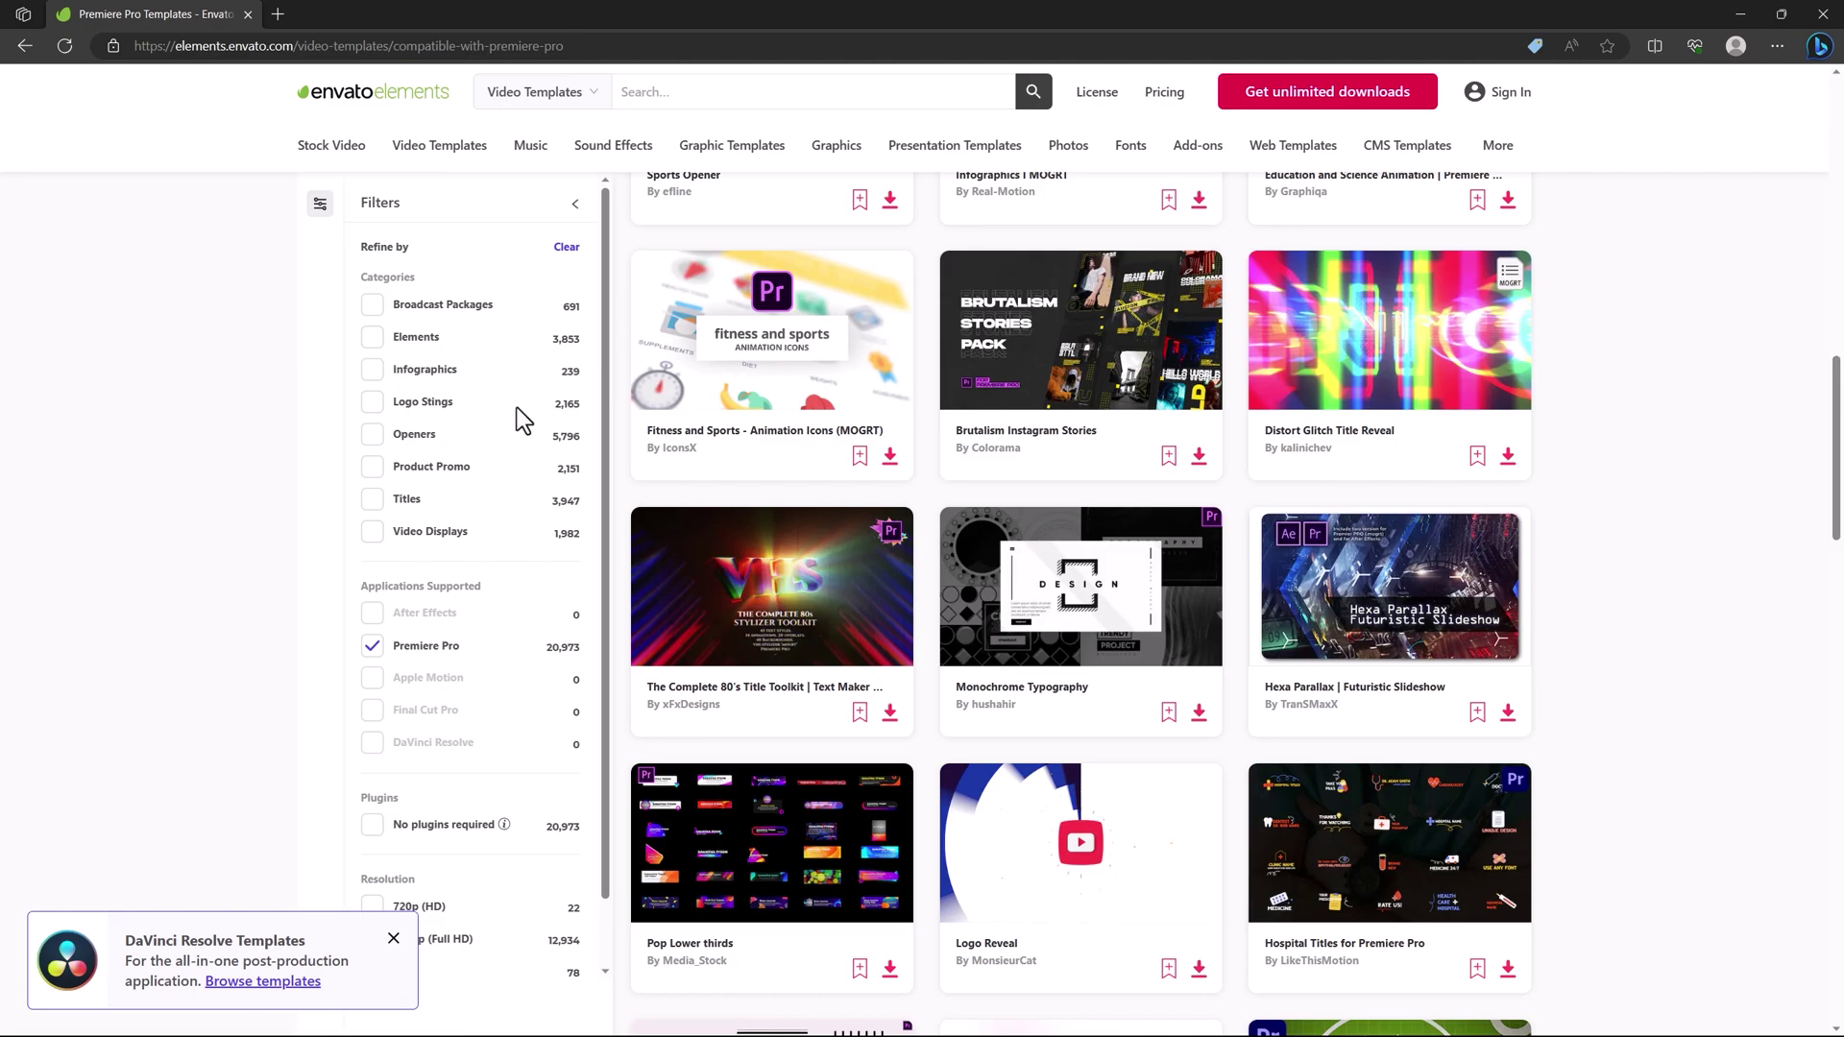
{"action": "scroll", "coordinate": [1680, 564], "scroll_direction": "down", "scroll_amount": 10}
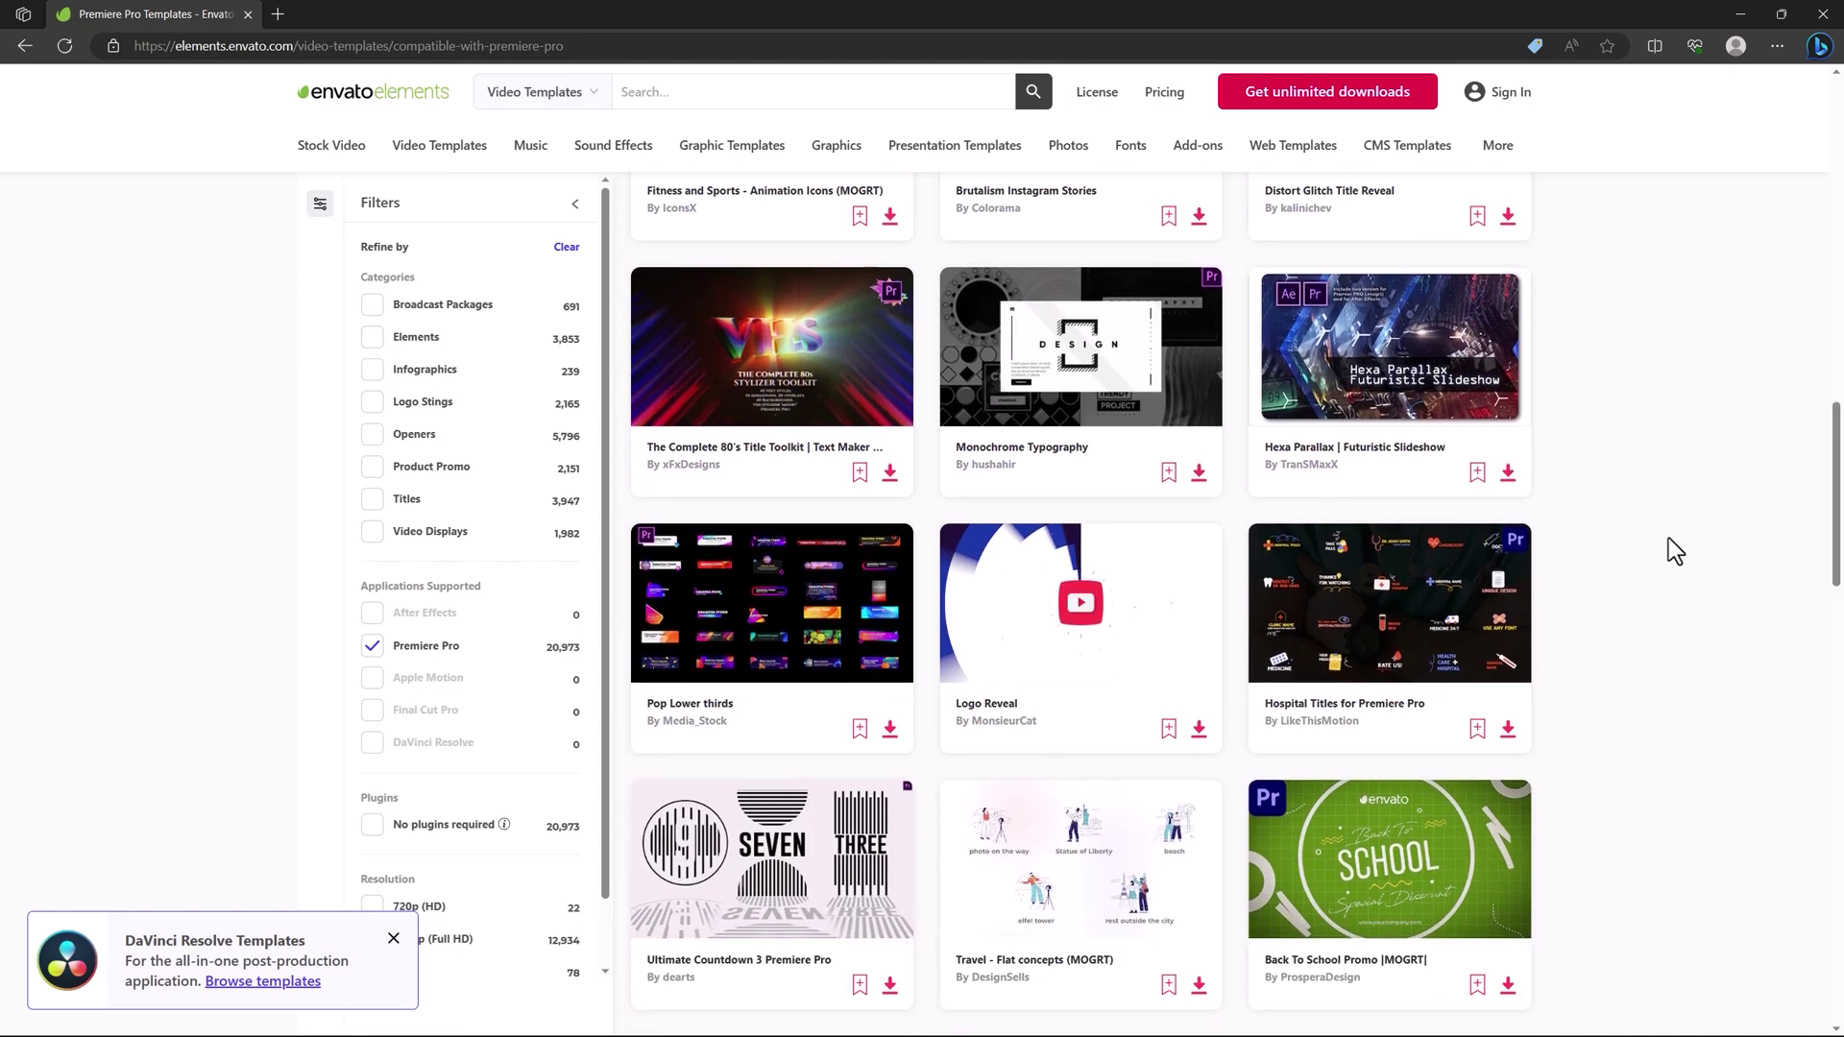
Step: View the After Effects video templates and browse the royalty-free music tracks
{"action": "mouse_move", "coordinate": [439, 145]}
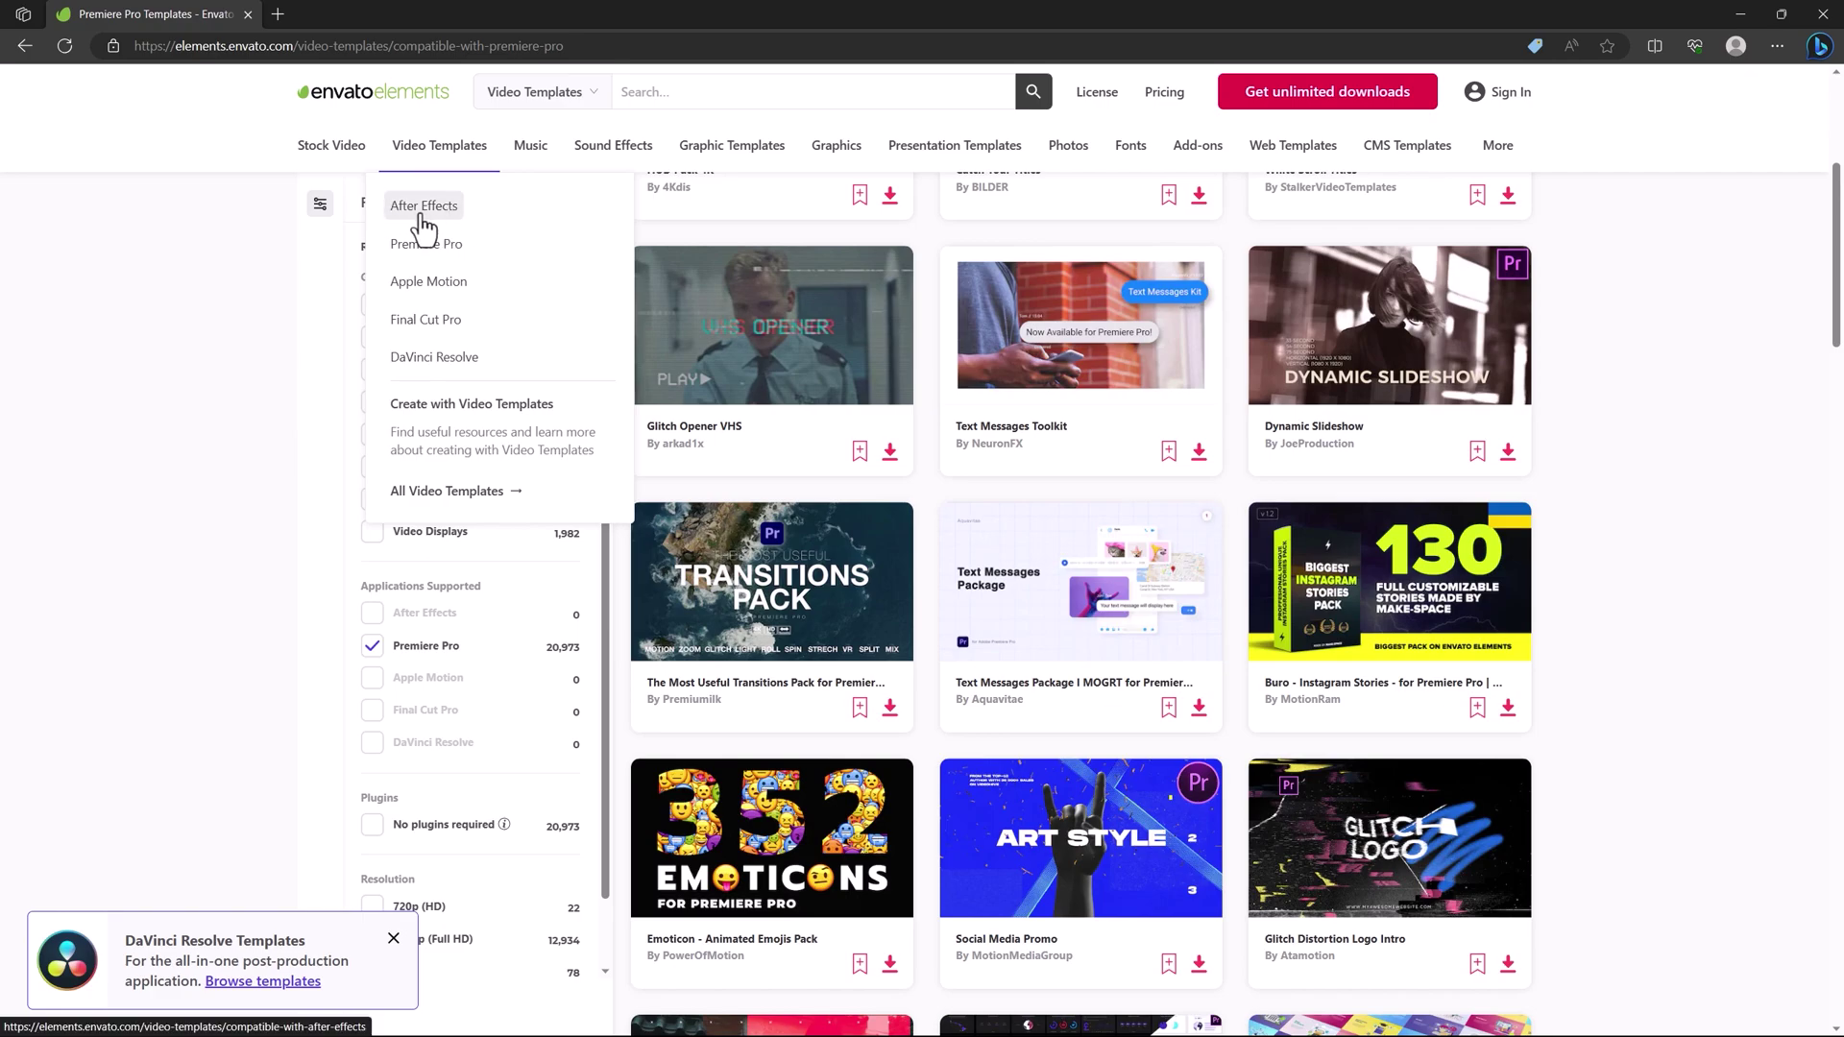
{"action": "left_click", "coordinate": [418, 208]}
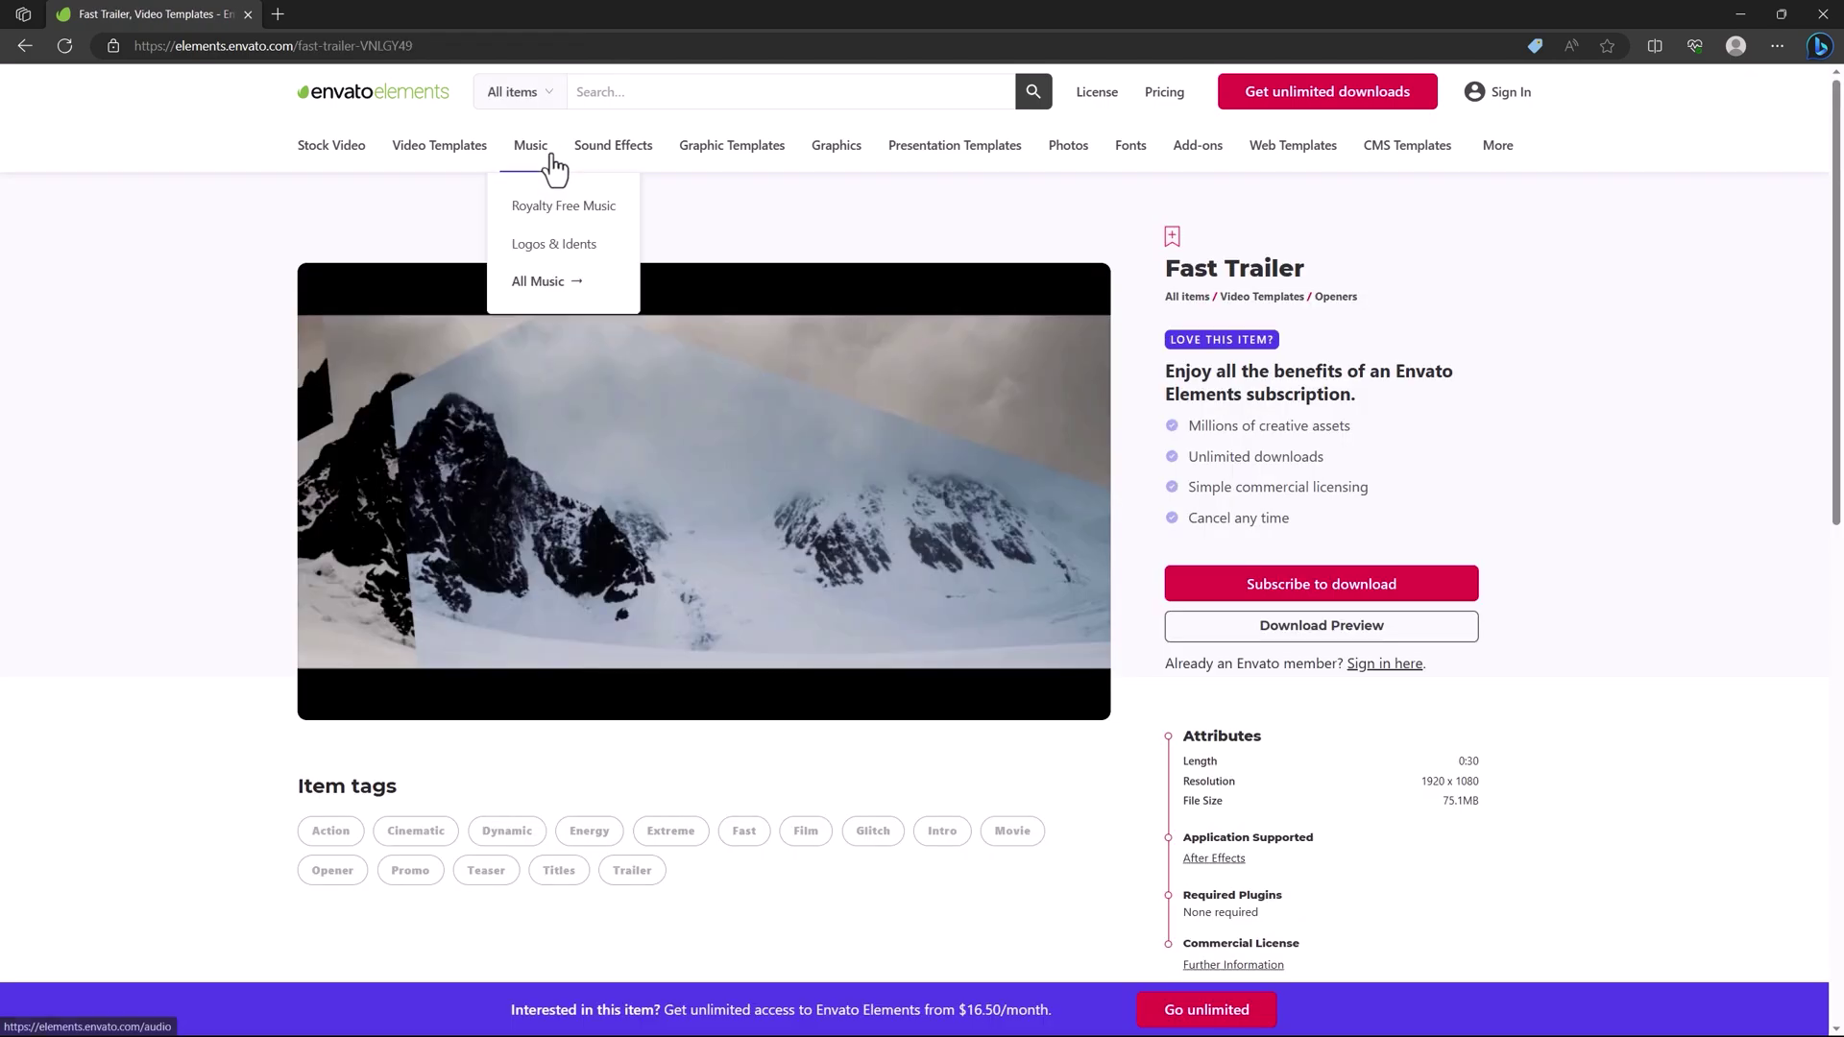
{"action": "left_click", "coordinate": [551, 173]}
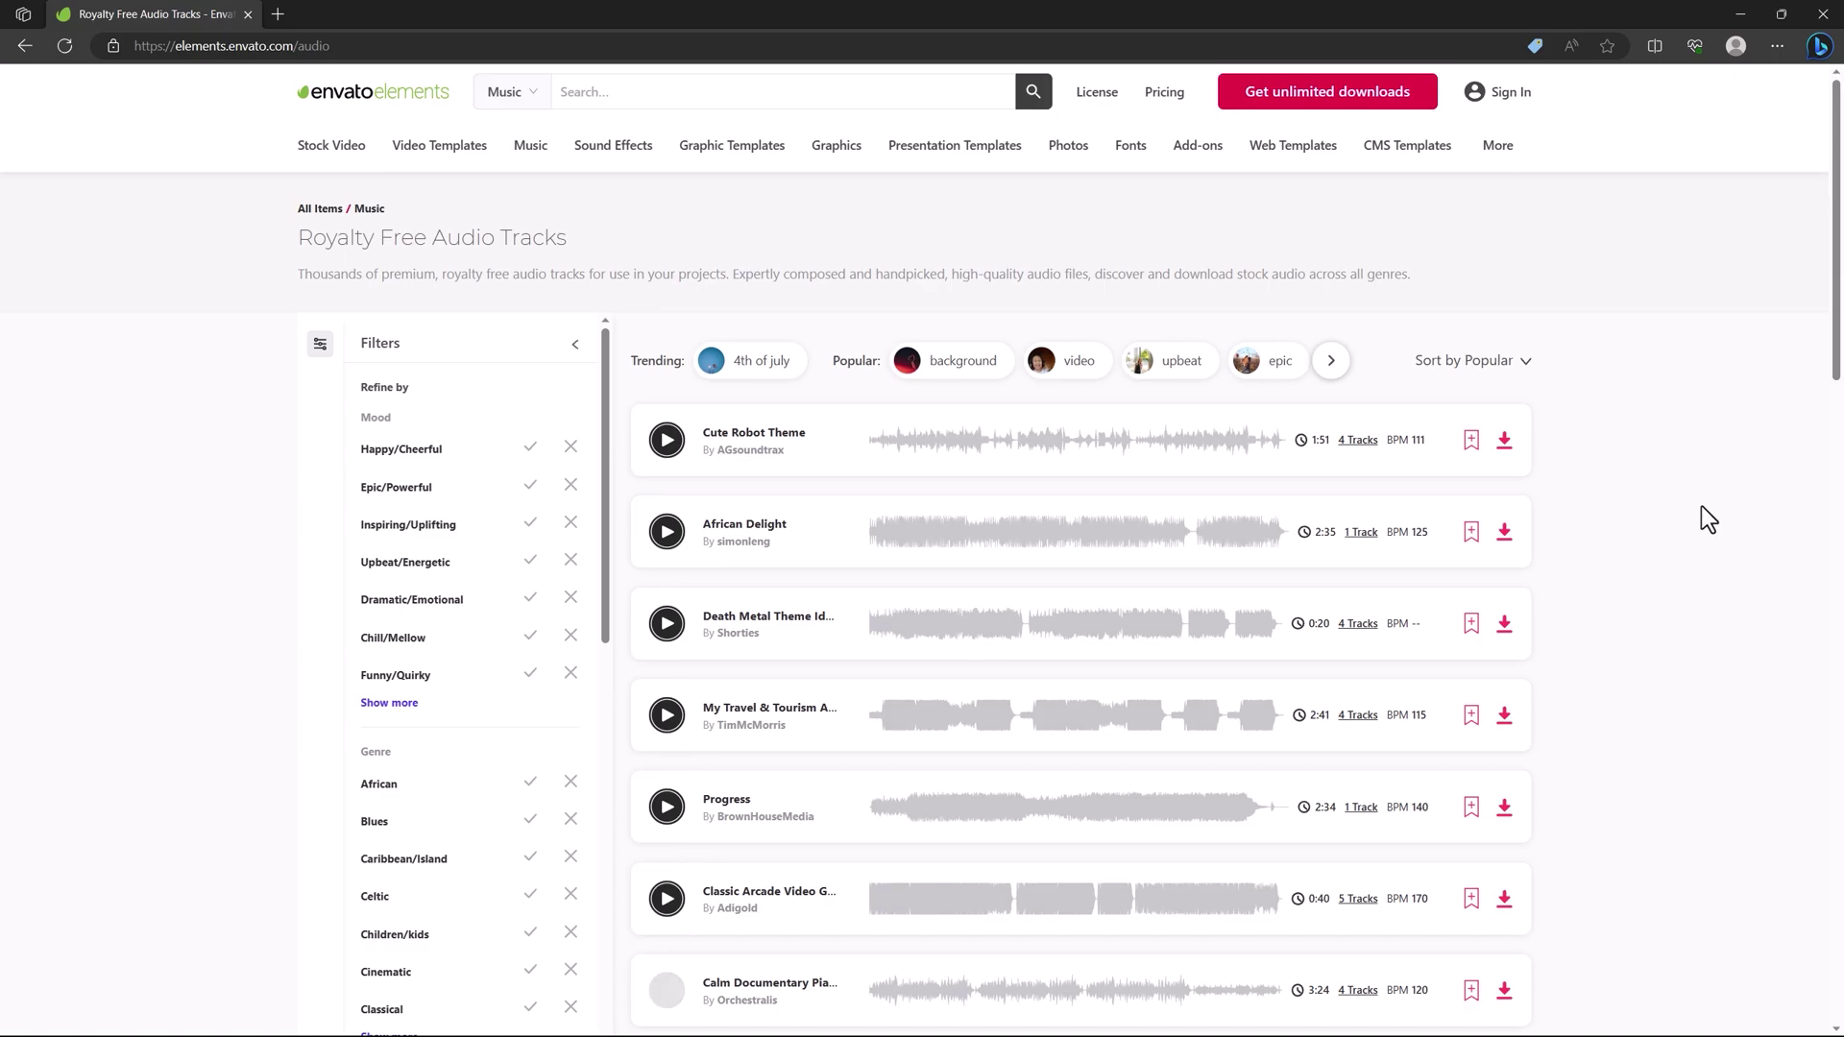
{"action": "scroll", "coordinate": [1696, 505], "scroll_direction": "down", "scroll_amount": 6}
{"action": "scroll", "coordinate": [1696, 506], "scroll_direction": "up", "scroll_amount": 6}
Step: Look through the sound effects and the graphic design templates
{"action": "left_click", "coordinate": [609, 146]}
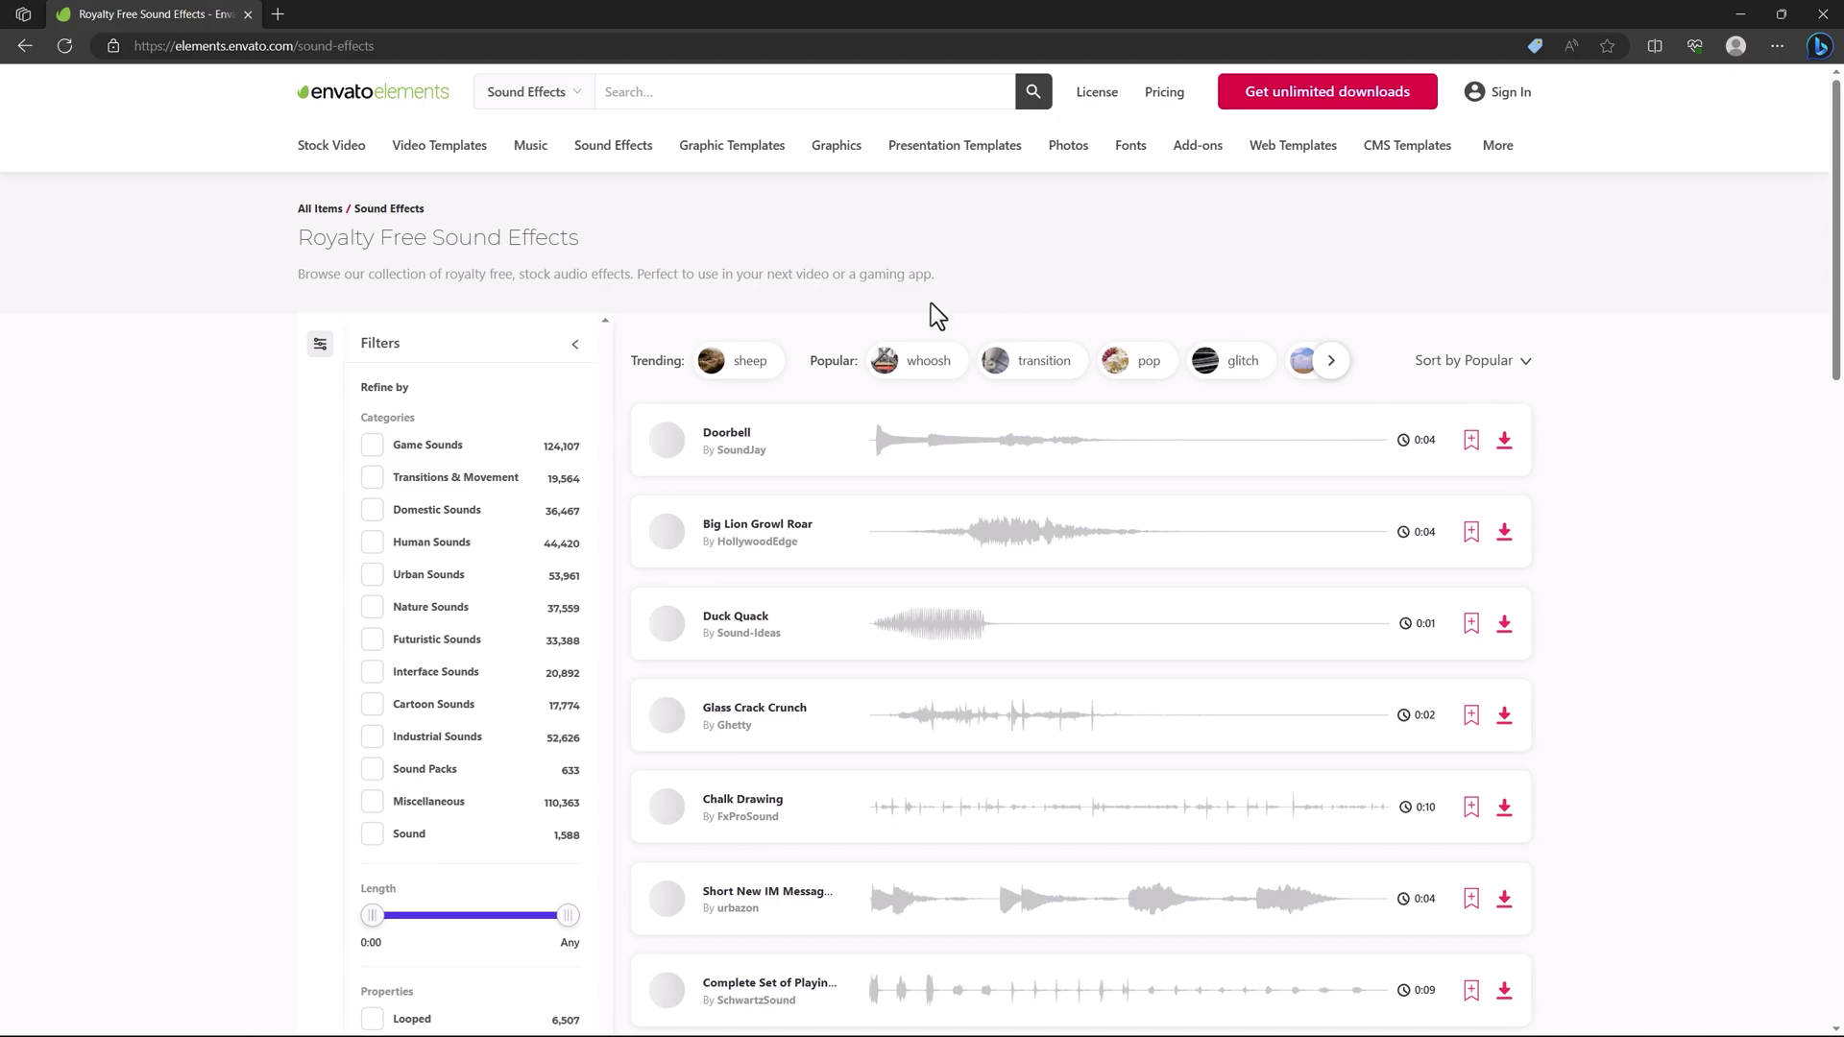
{"action": "left_click", "coordinate": [733, 169]}
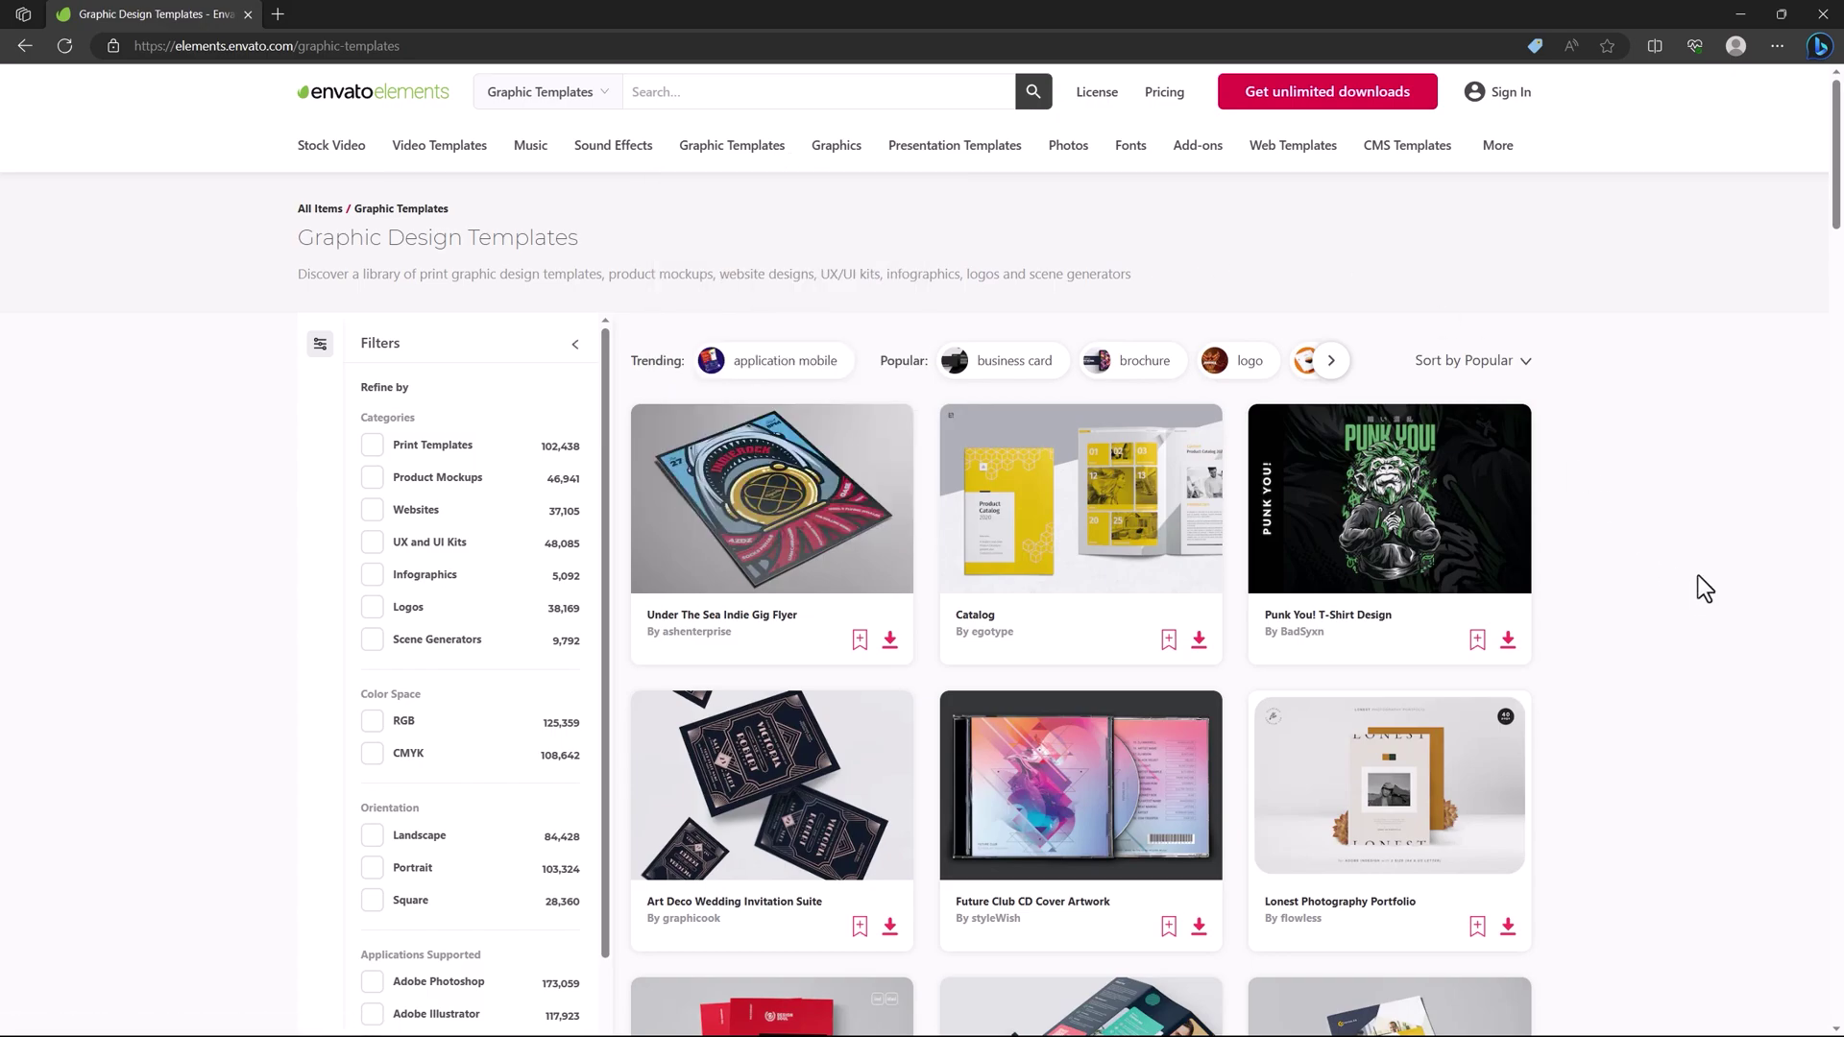
{"action": "scroll", "coordinate": [1698, 574], "scroll_direction": "down", "scroll_amount": 6}
Step: Browse the add-ons compatible with Adobe Photoshop
{"action": "left_click", "coordinate": [1194, 149]}
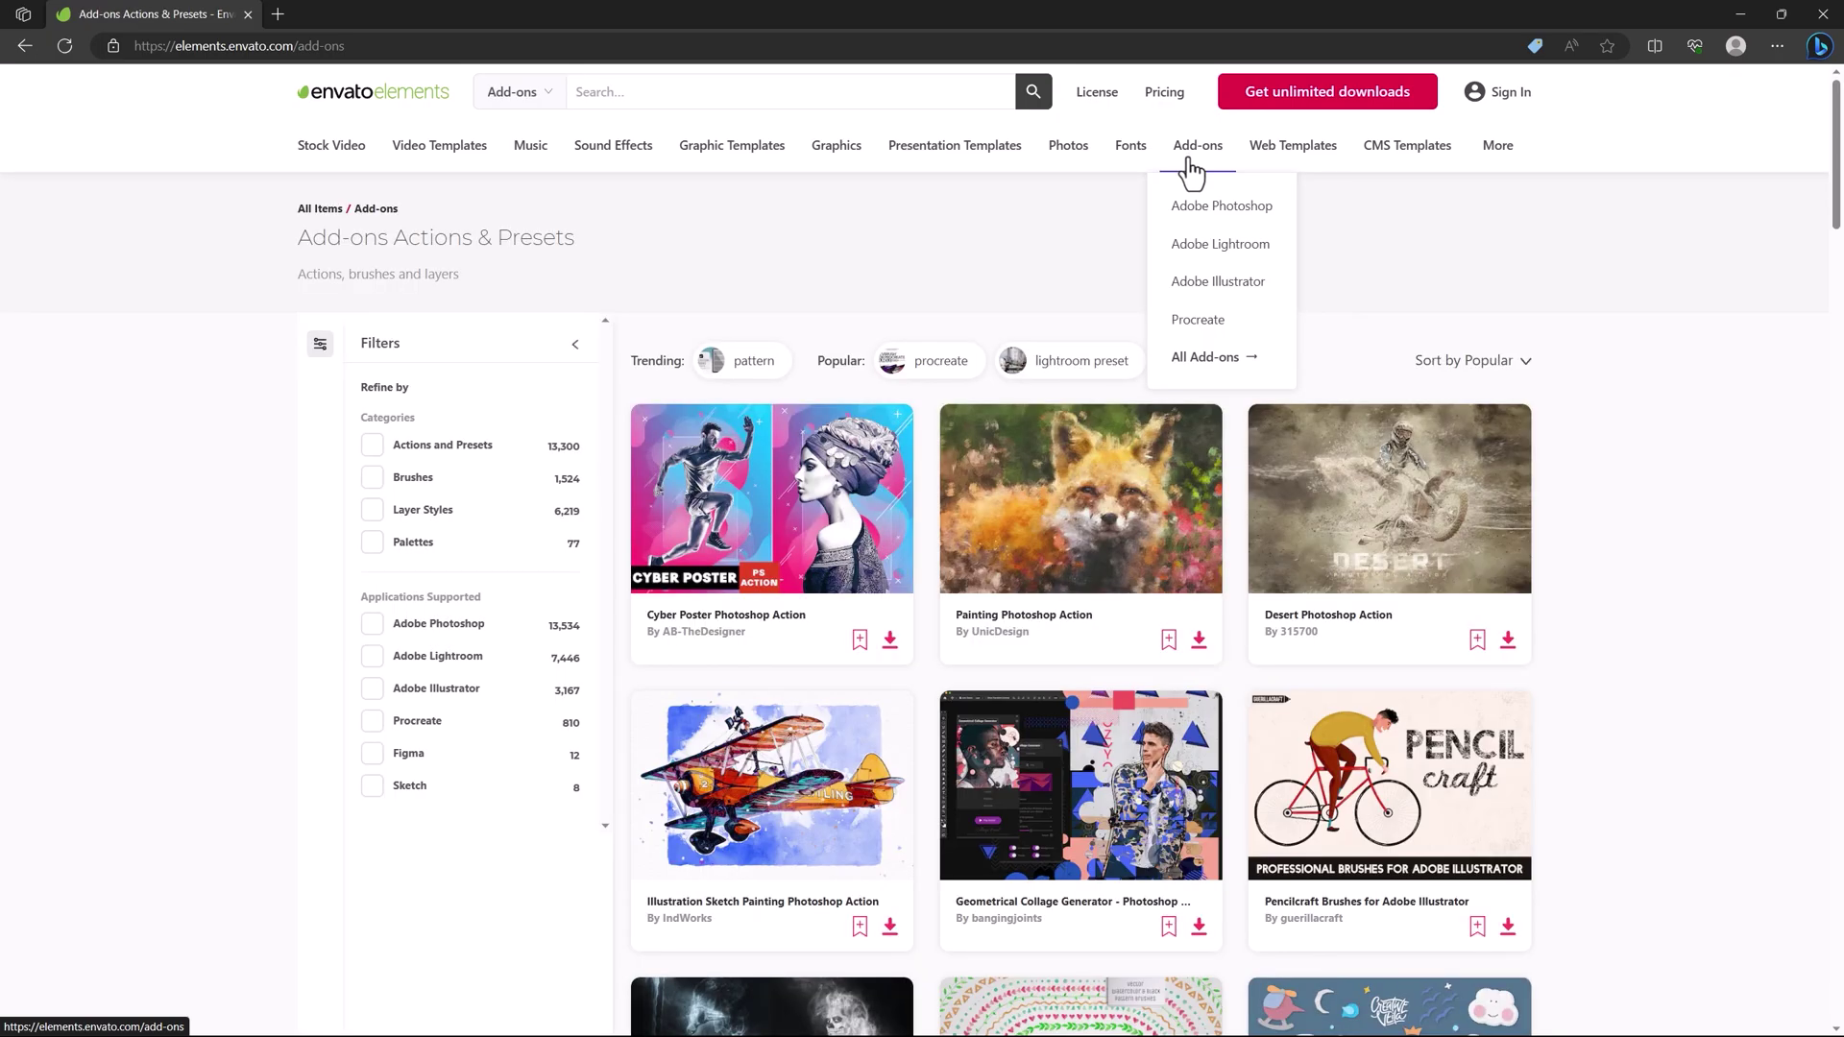
{"action": "left_click", "coordinate": [1271, 209]}
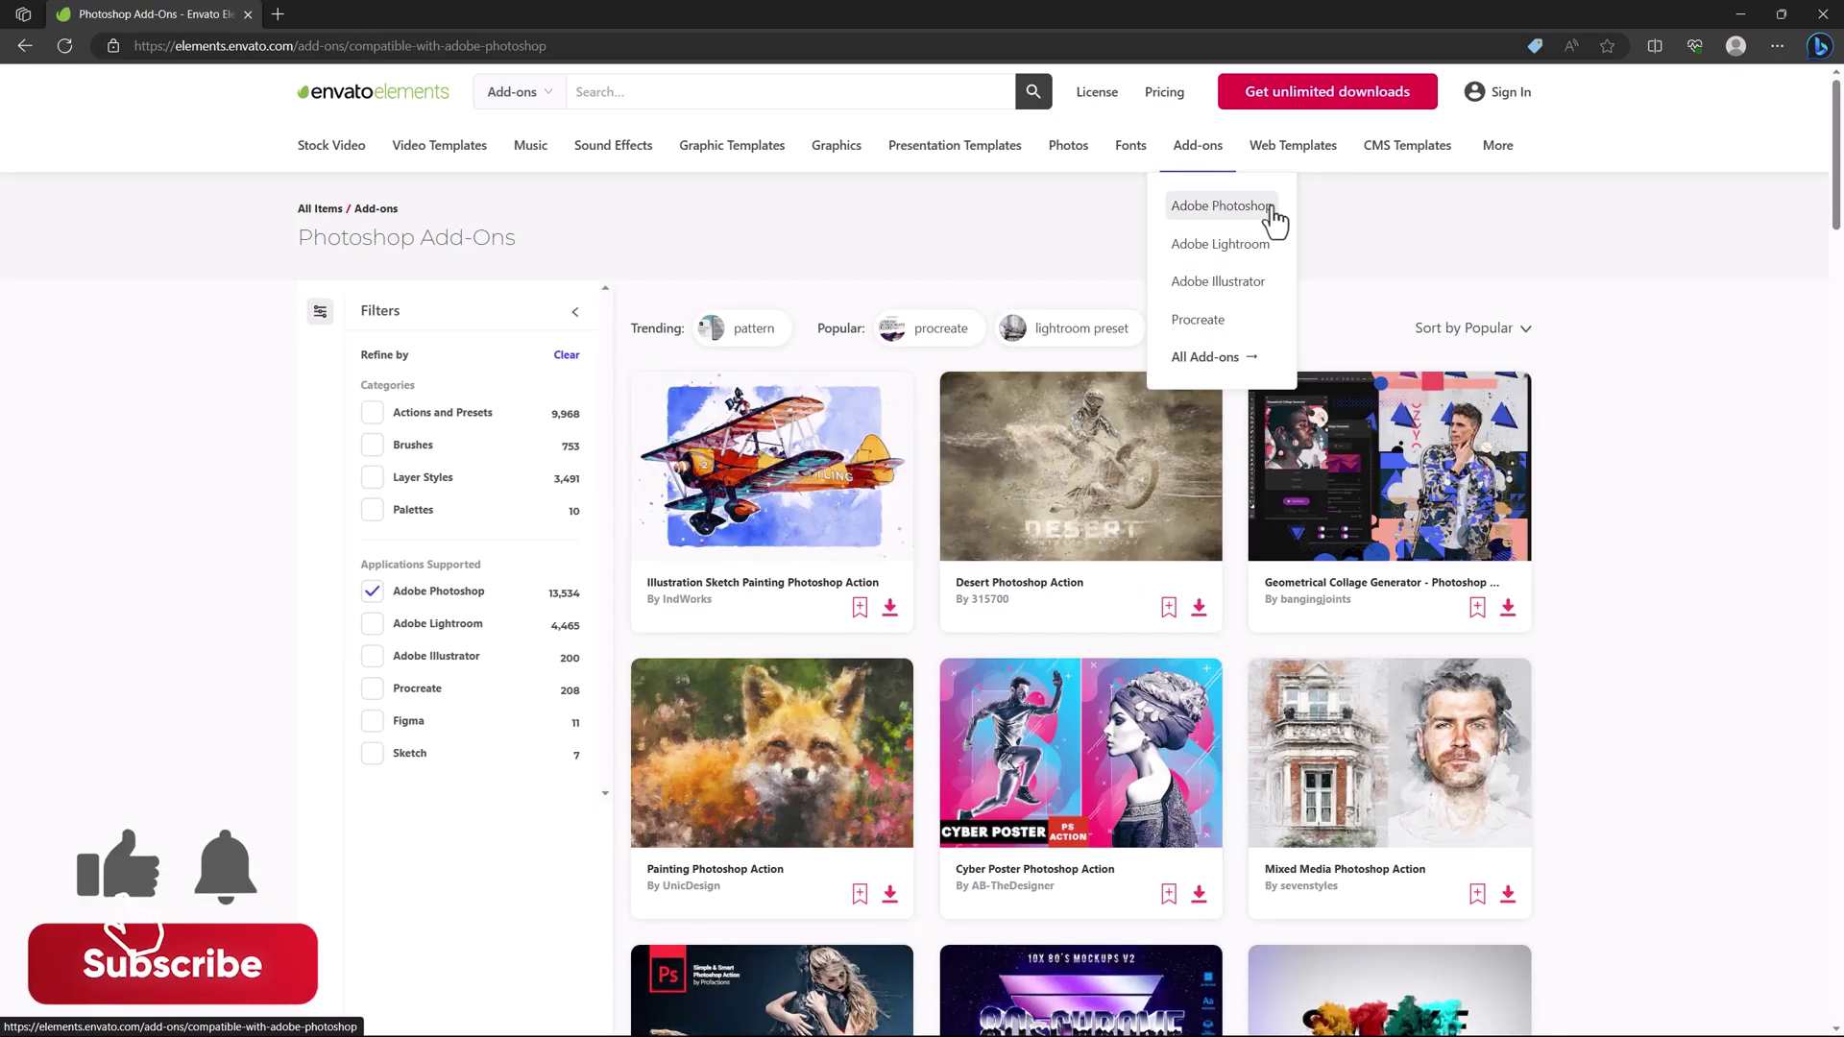
{"action": "scroll", "coordinate": [1642, 605], "scroll_direction": "down", "scroll_amount": 6}
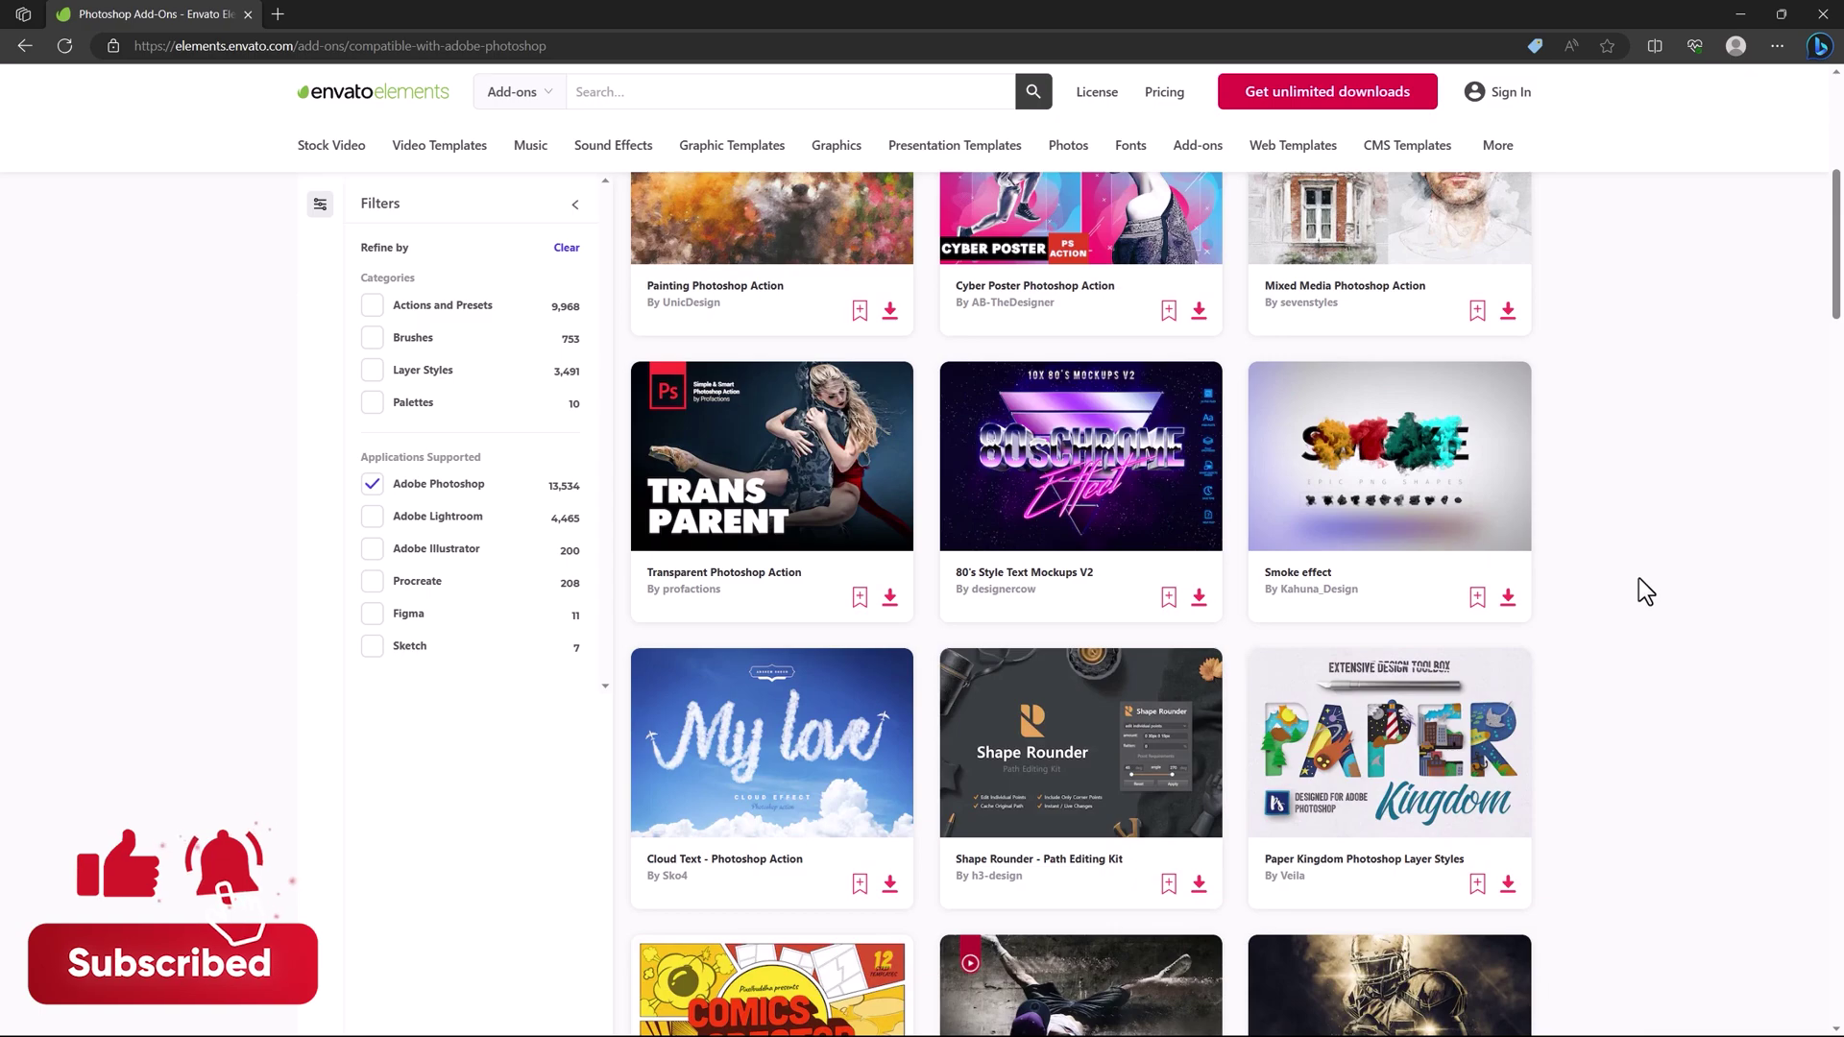
{"action": "scroll", "coordinate": [1638, 578], "scroll_direction": "up", "scroll_amount": 6}
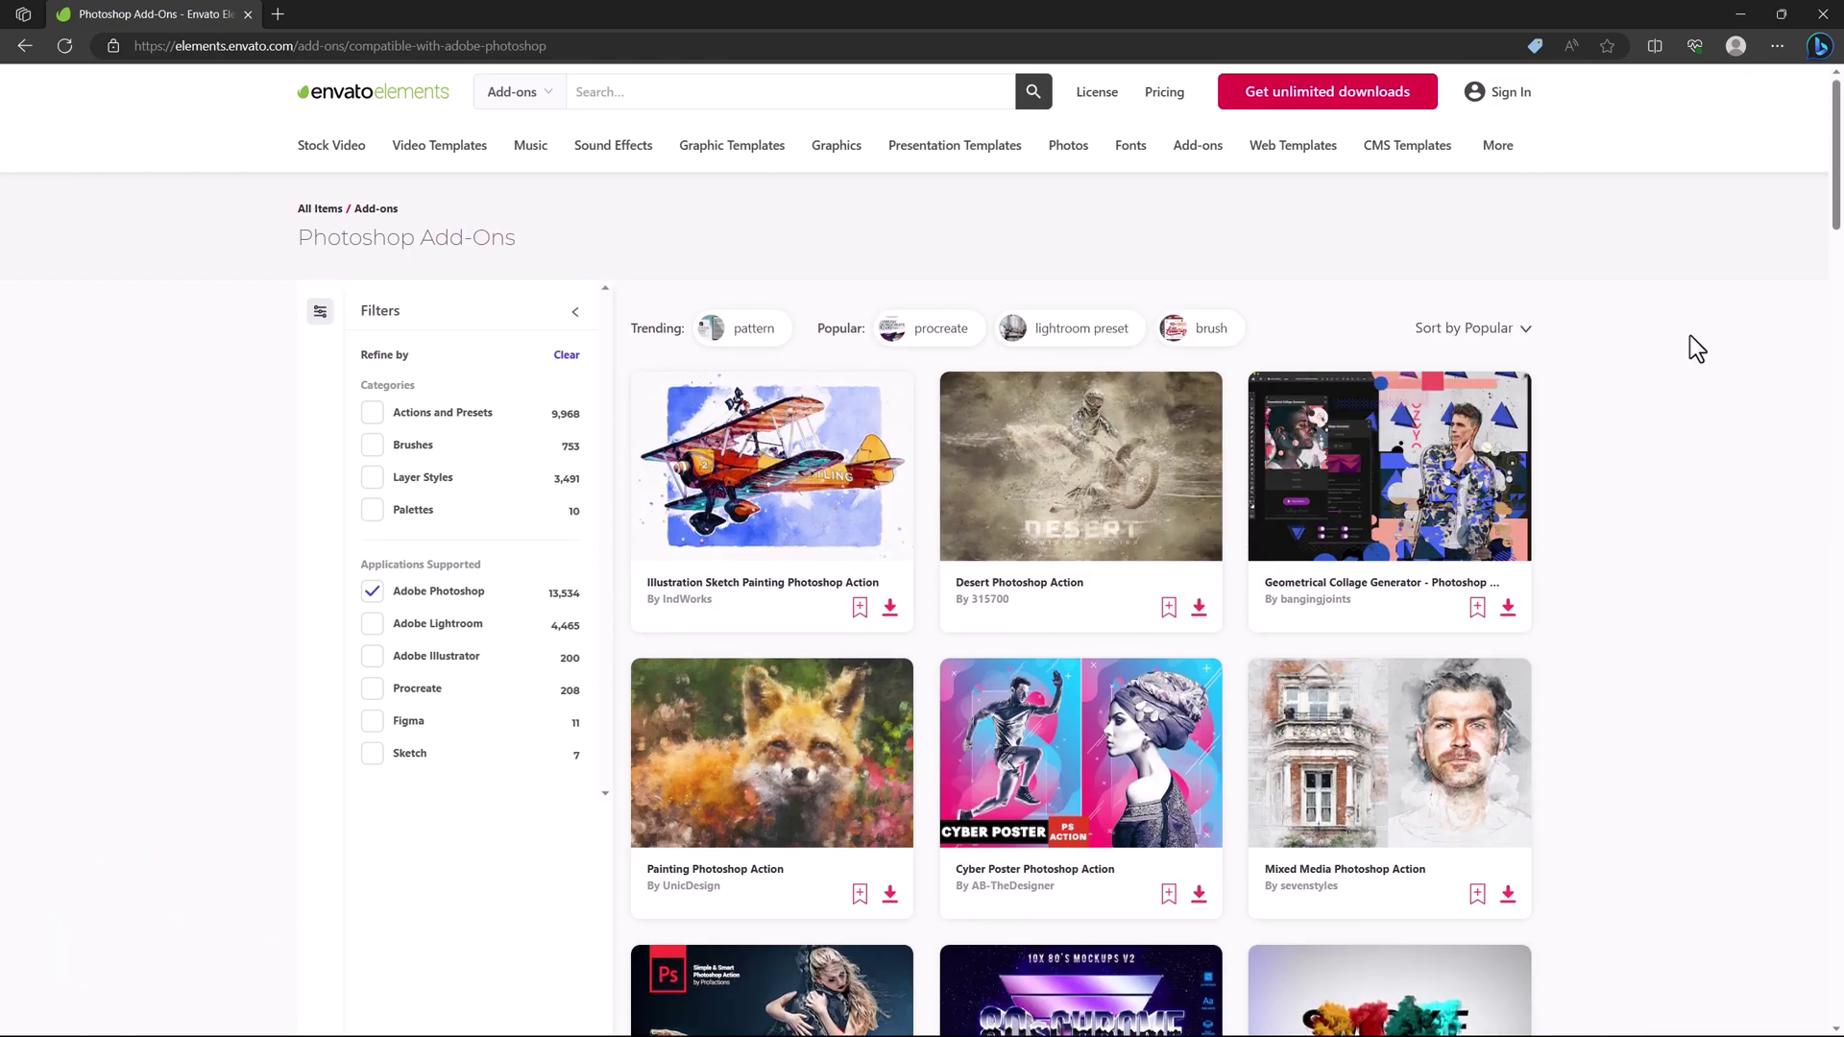
Step: Browse this month's free files on Envato Elements and review the subscription pricing page
{"action": "mouse_move", "coordinate": [1505, 165]}
{"action": "mouse_move", "coordinate": [1194, 276]}
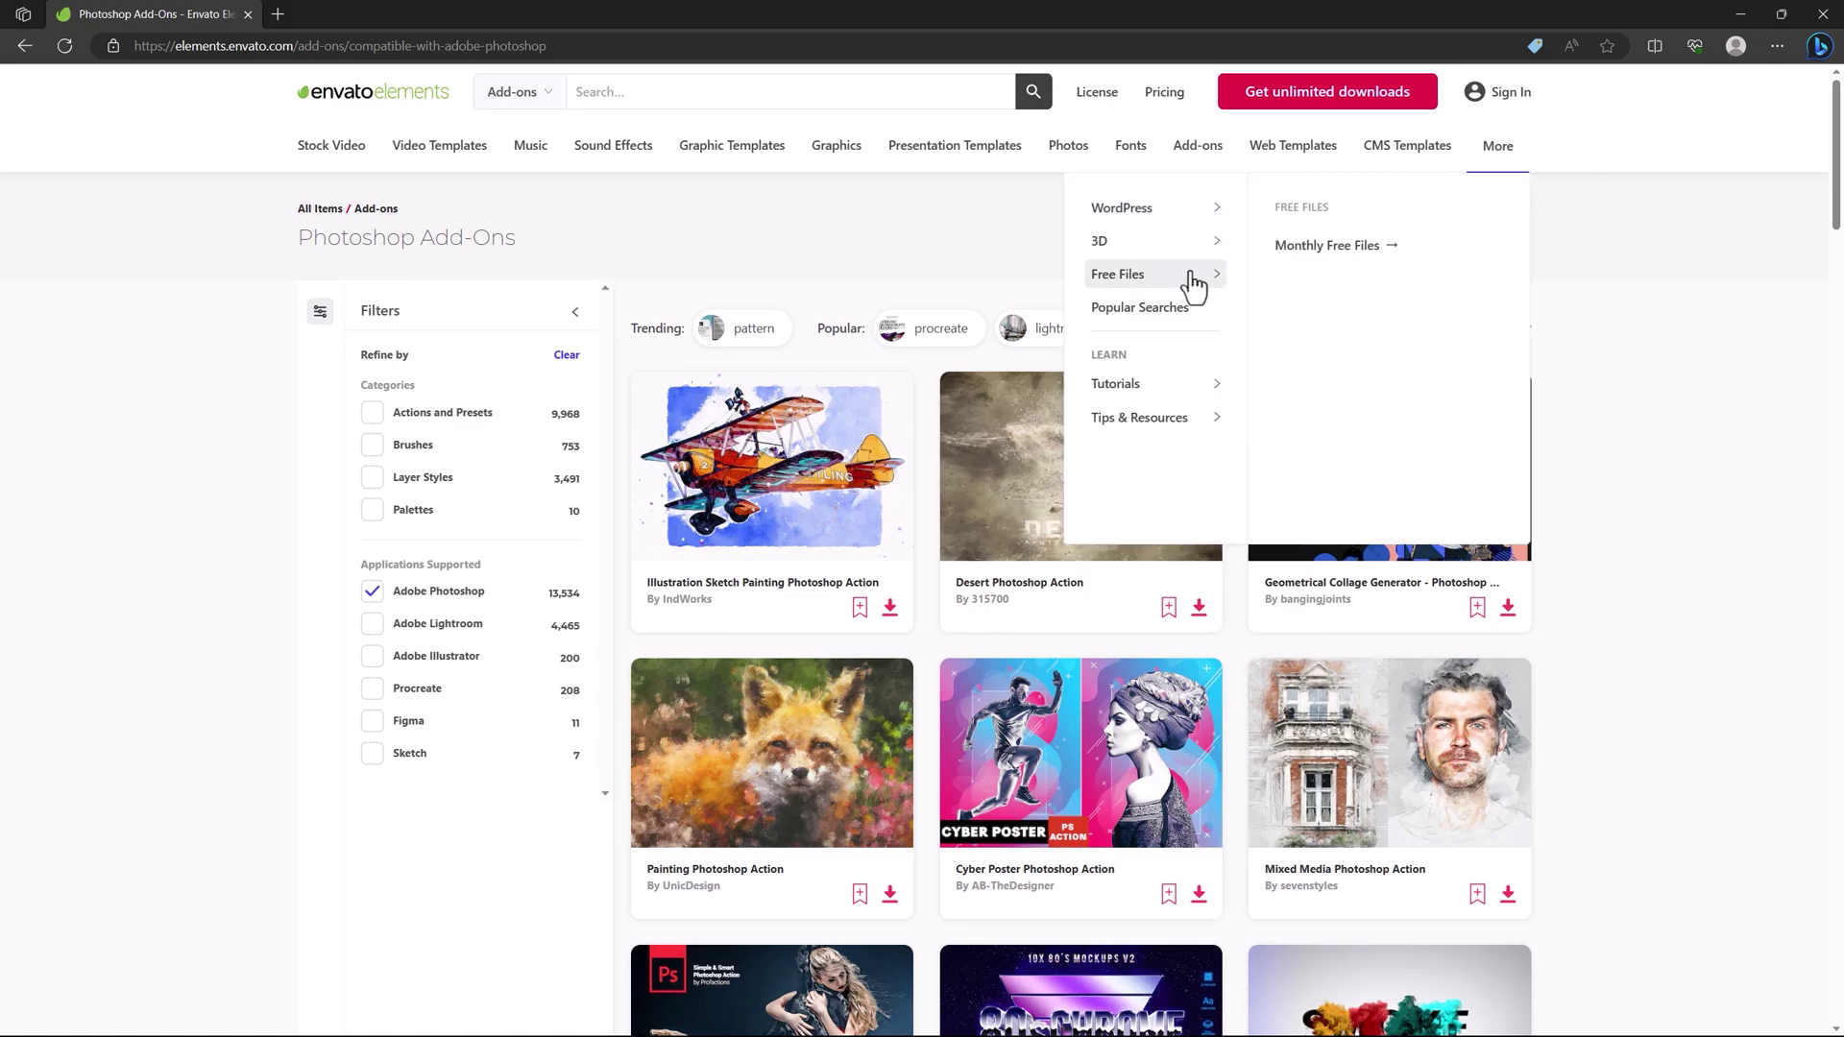
{"action": "left_click", "coordinate": [1346, 248]}
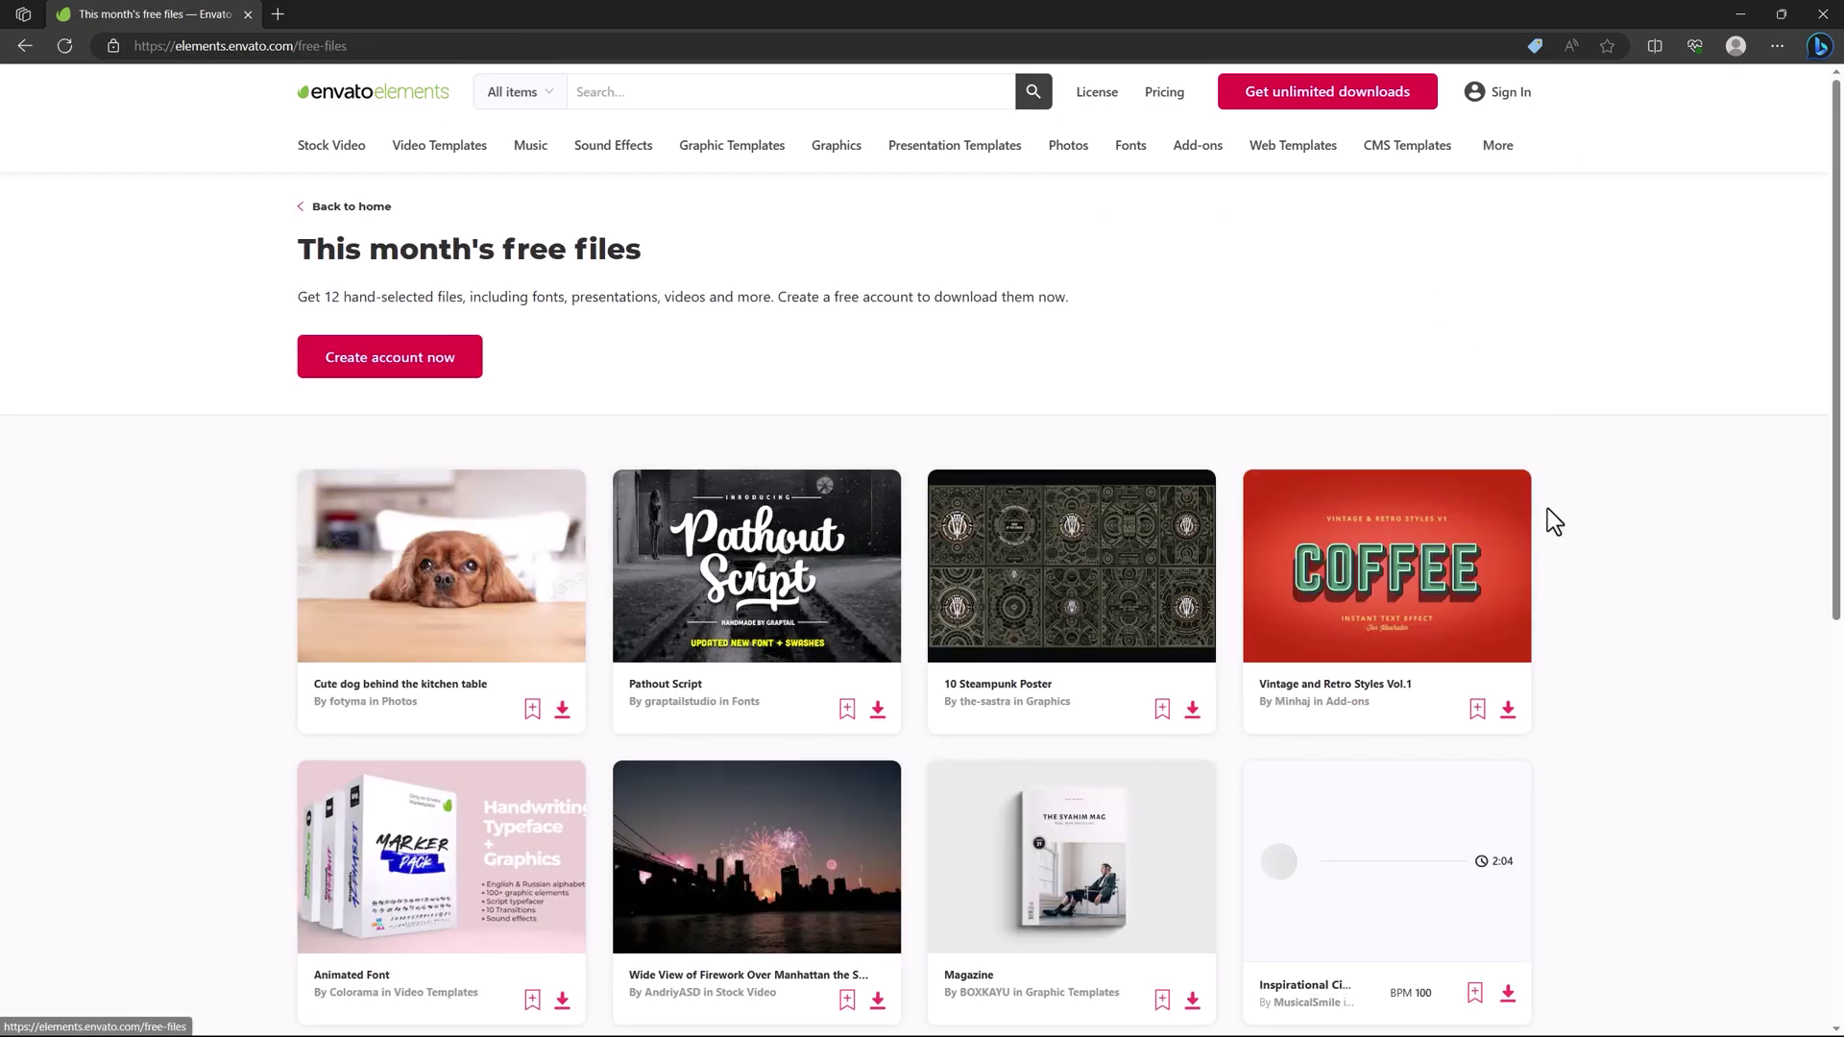
{"action": "scroll", "coordinate": [1612, 547], "scroll_direction": "down", "scroll_amount": 5}
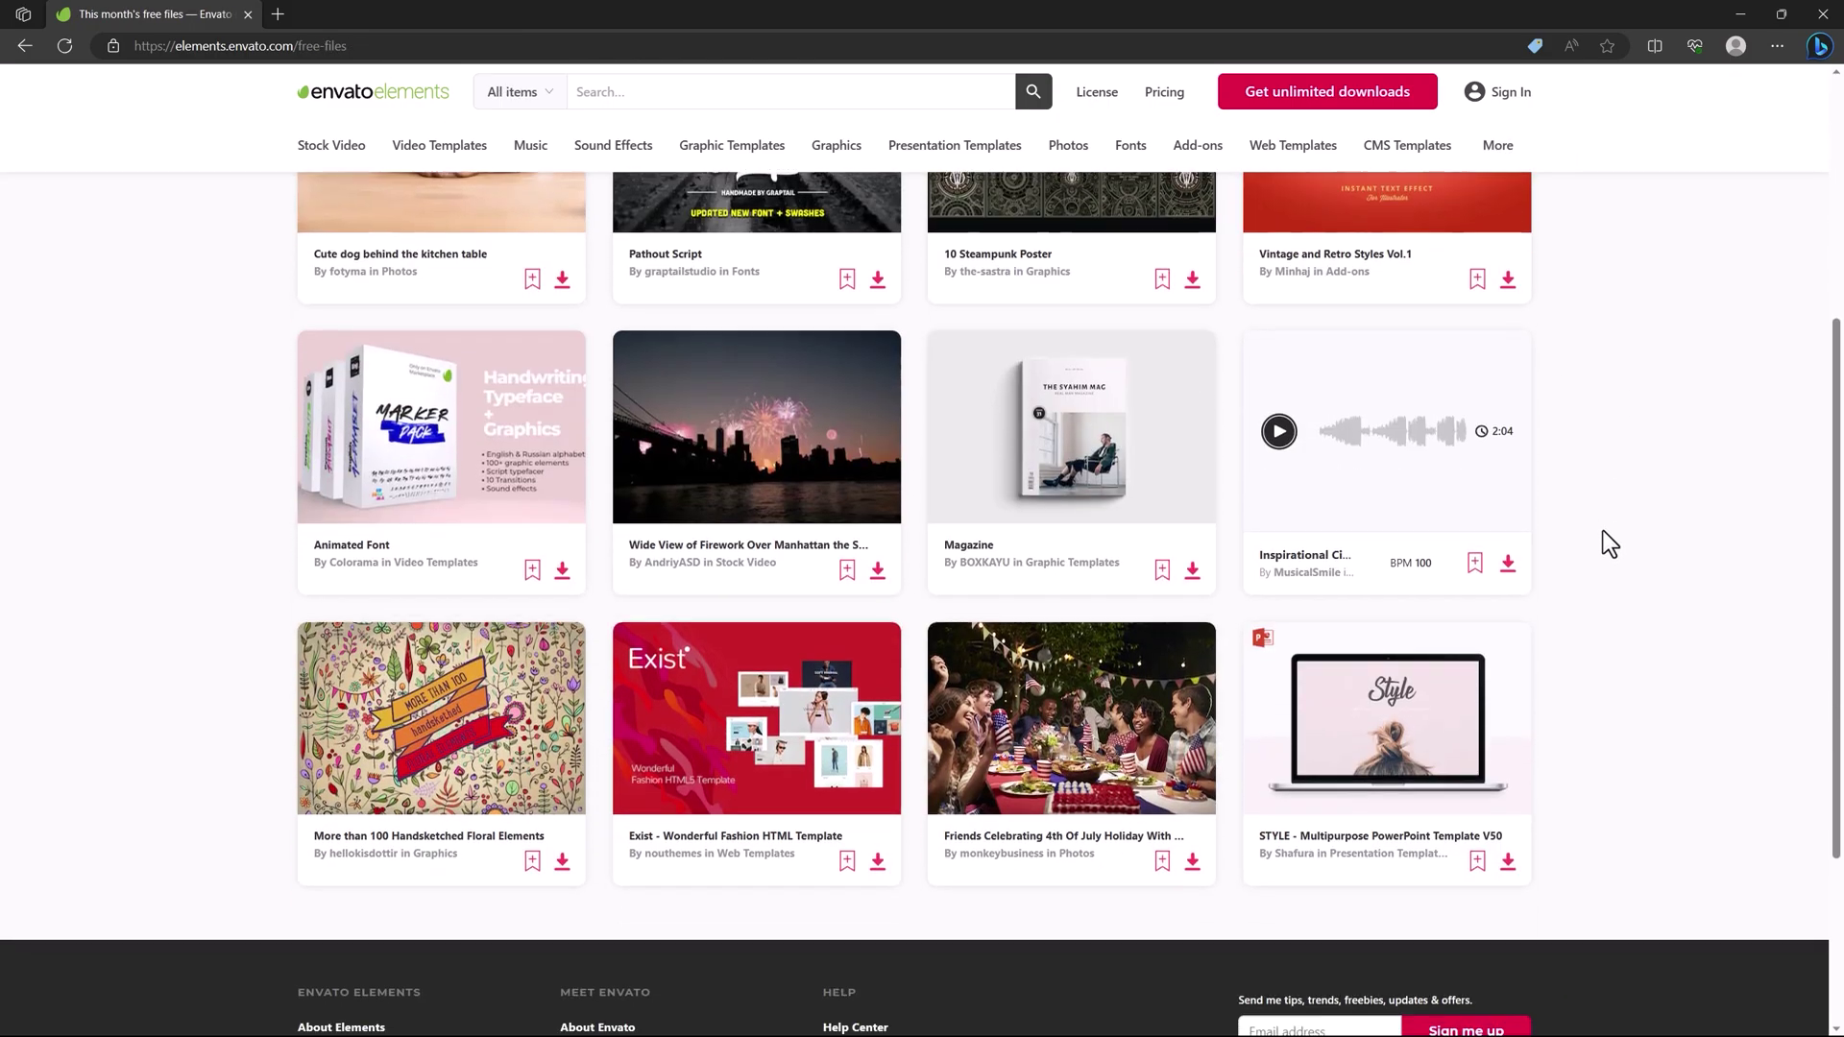
{"action": "scroll", "coordinate": [1609, 546], "scroll_direction": "up", "scroll_amount": 5}
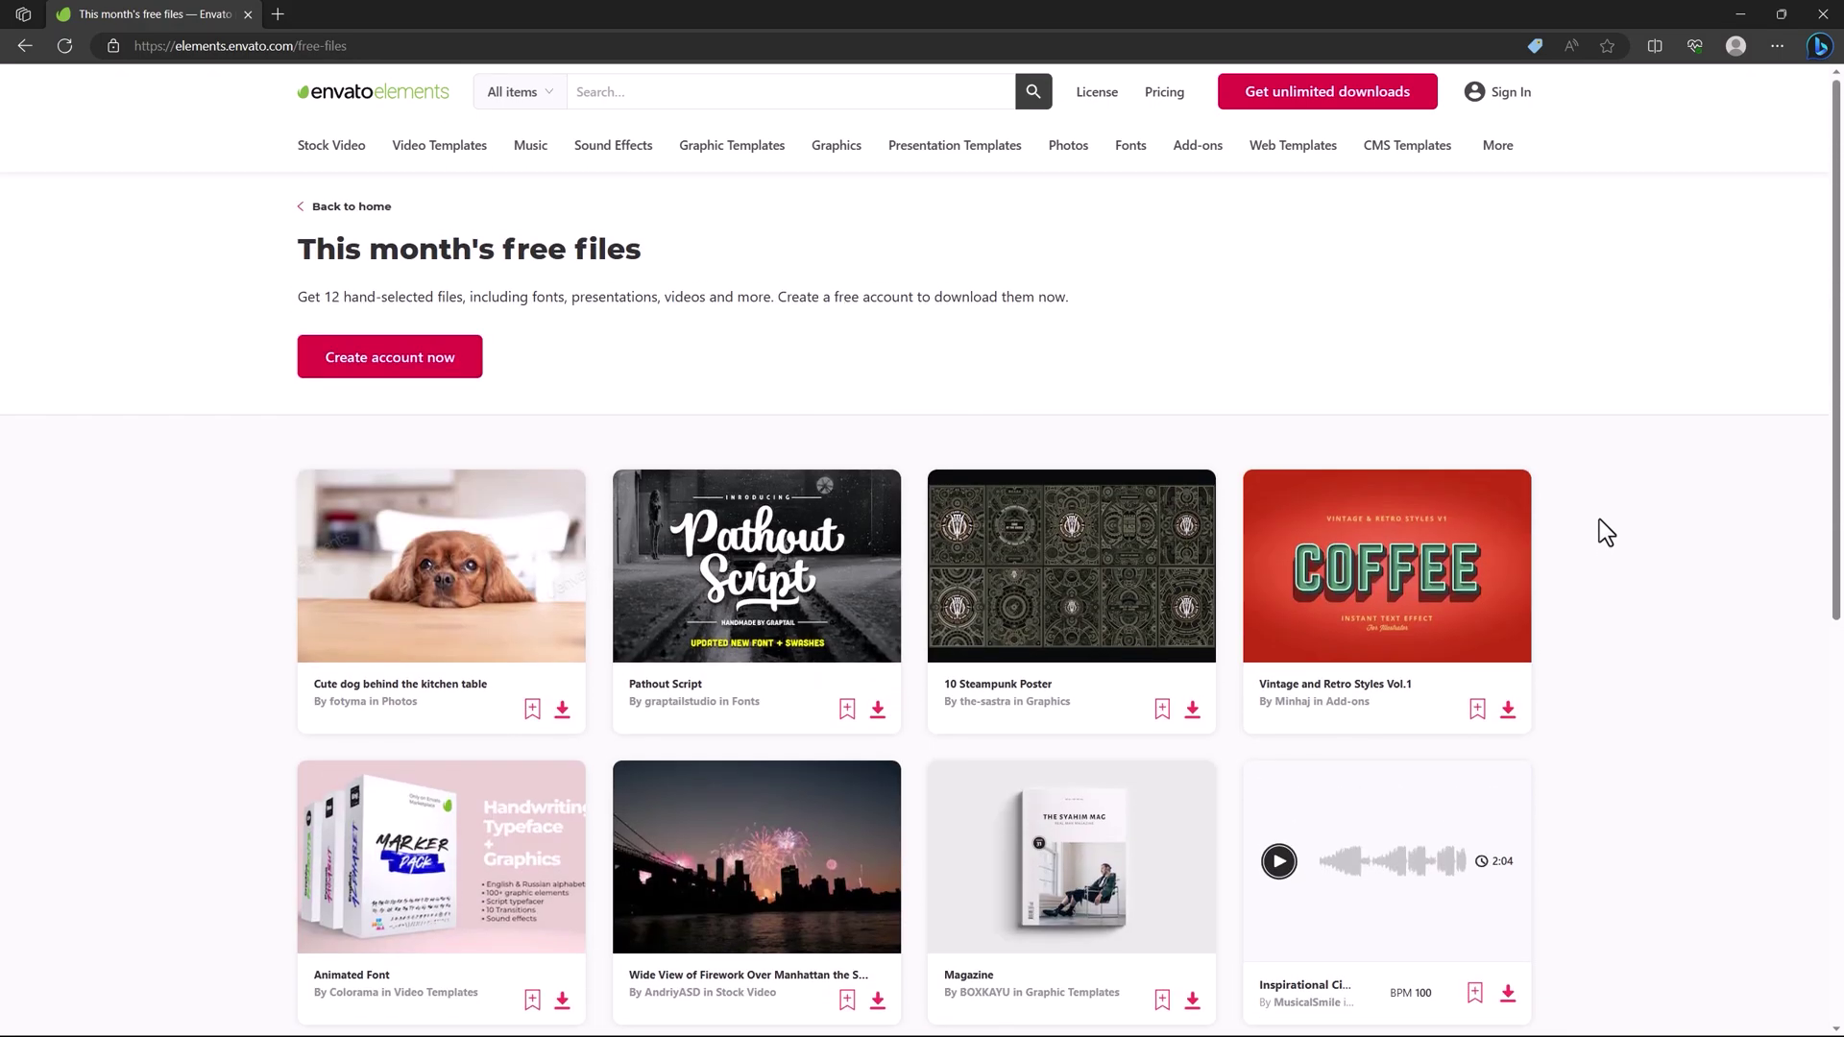
{"action": "scroll", "coordinate": [1594, 527], "scroll_direction": "down", "scroll_amount": 2}
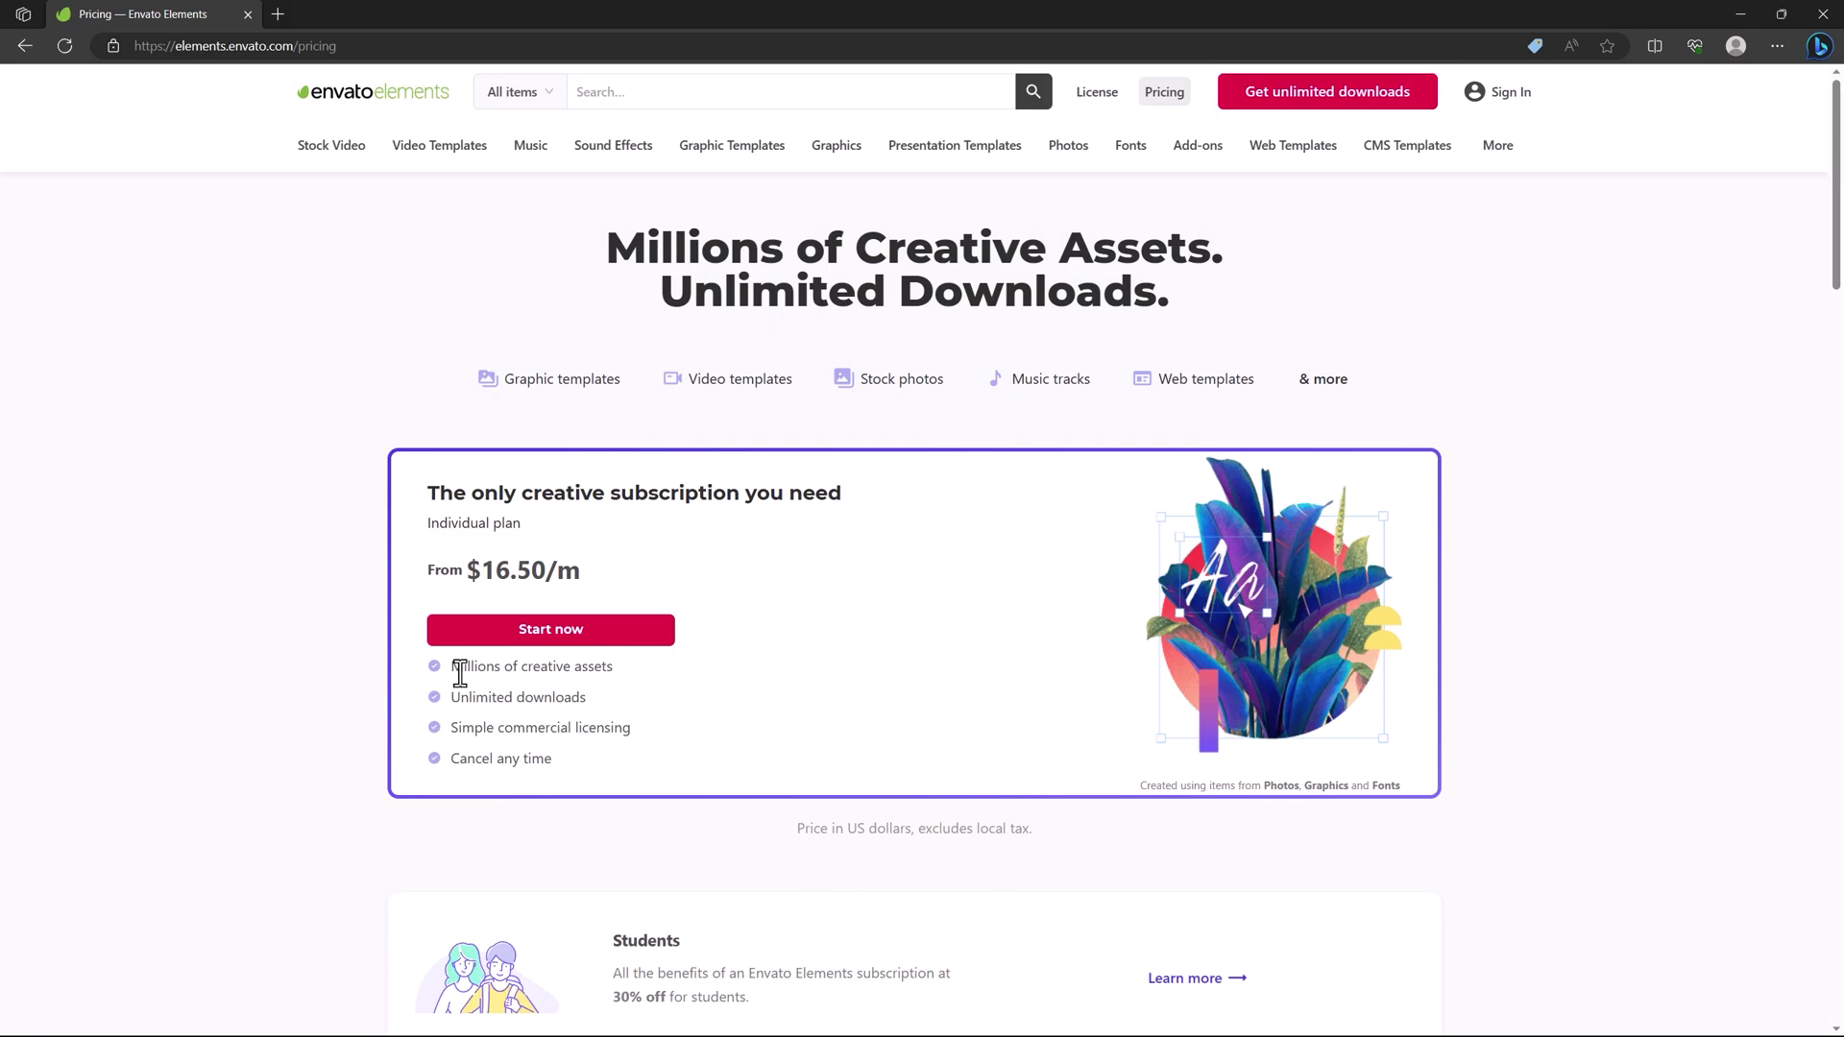
{"action": "scroll", "coordinate": [460, 673], "scroll_direction": "down", "scroll_amount": 5}
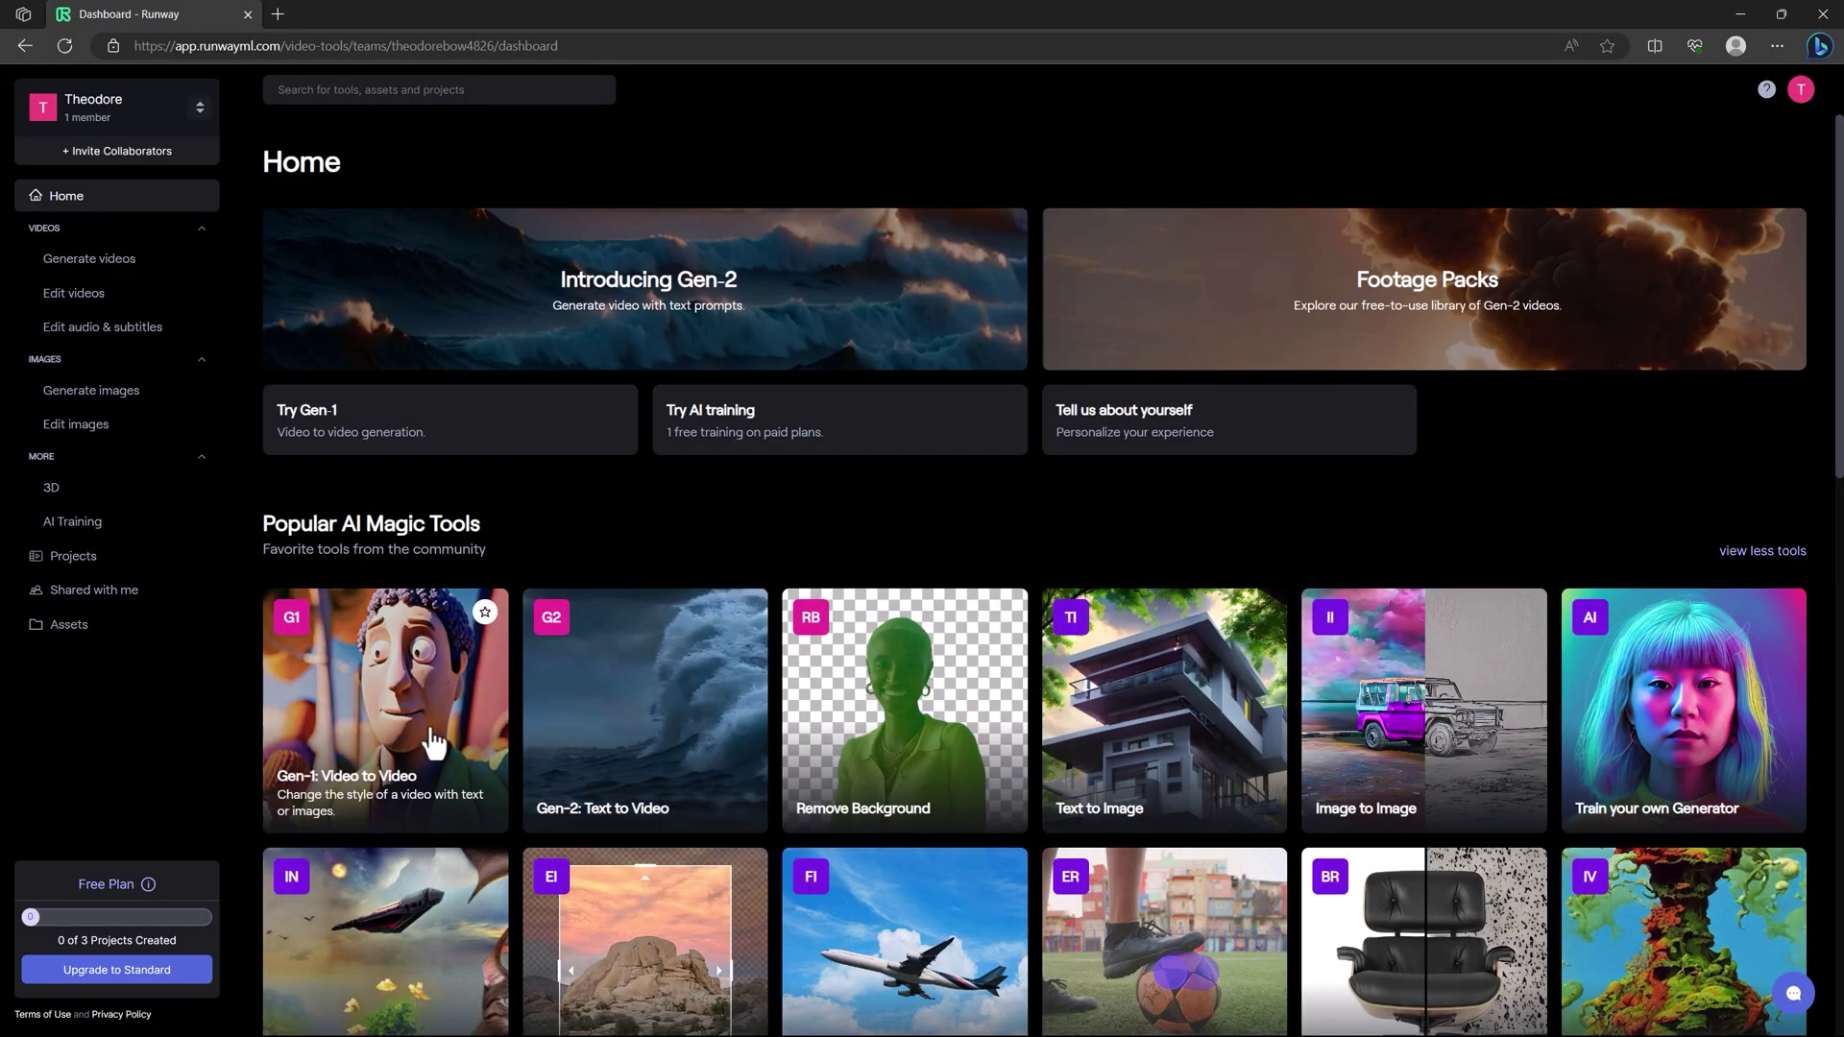
Step: Open Runway's Gen-1: Video to Video tool and upload Video 1.mp4 from New folder in Downloads
{"action": "scroll", "coordinate": [611, 704], "scroll_direction": "down", "scroll_amount": 3}
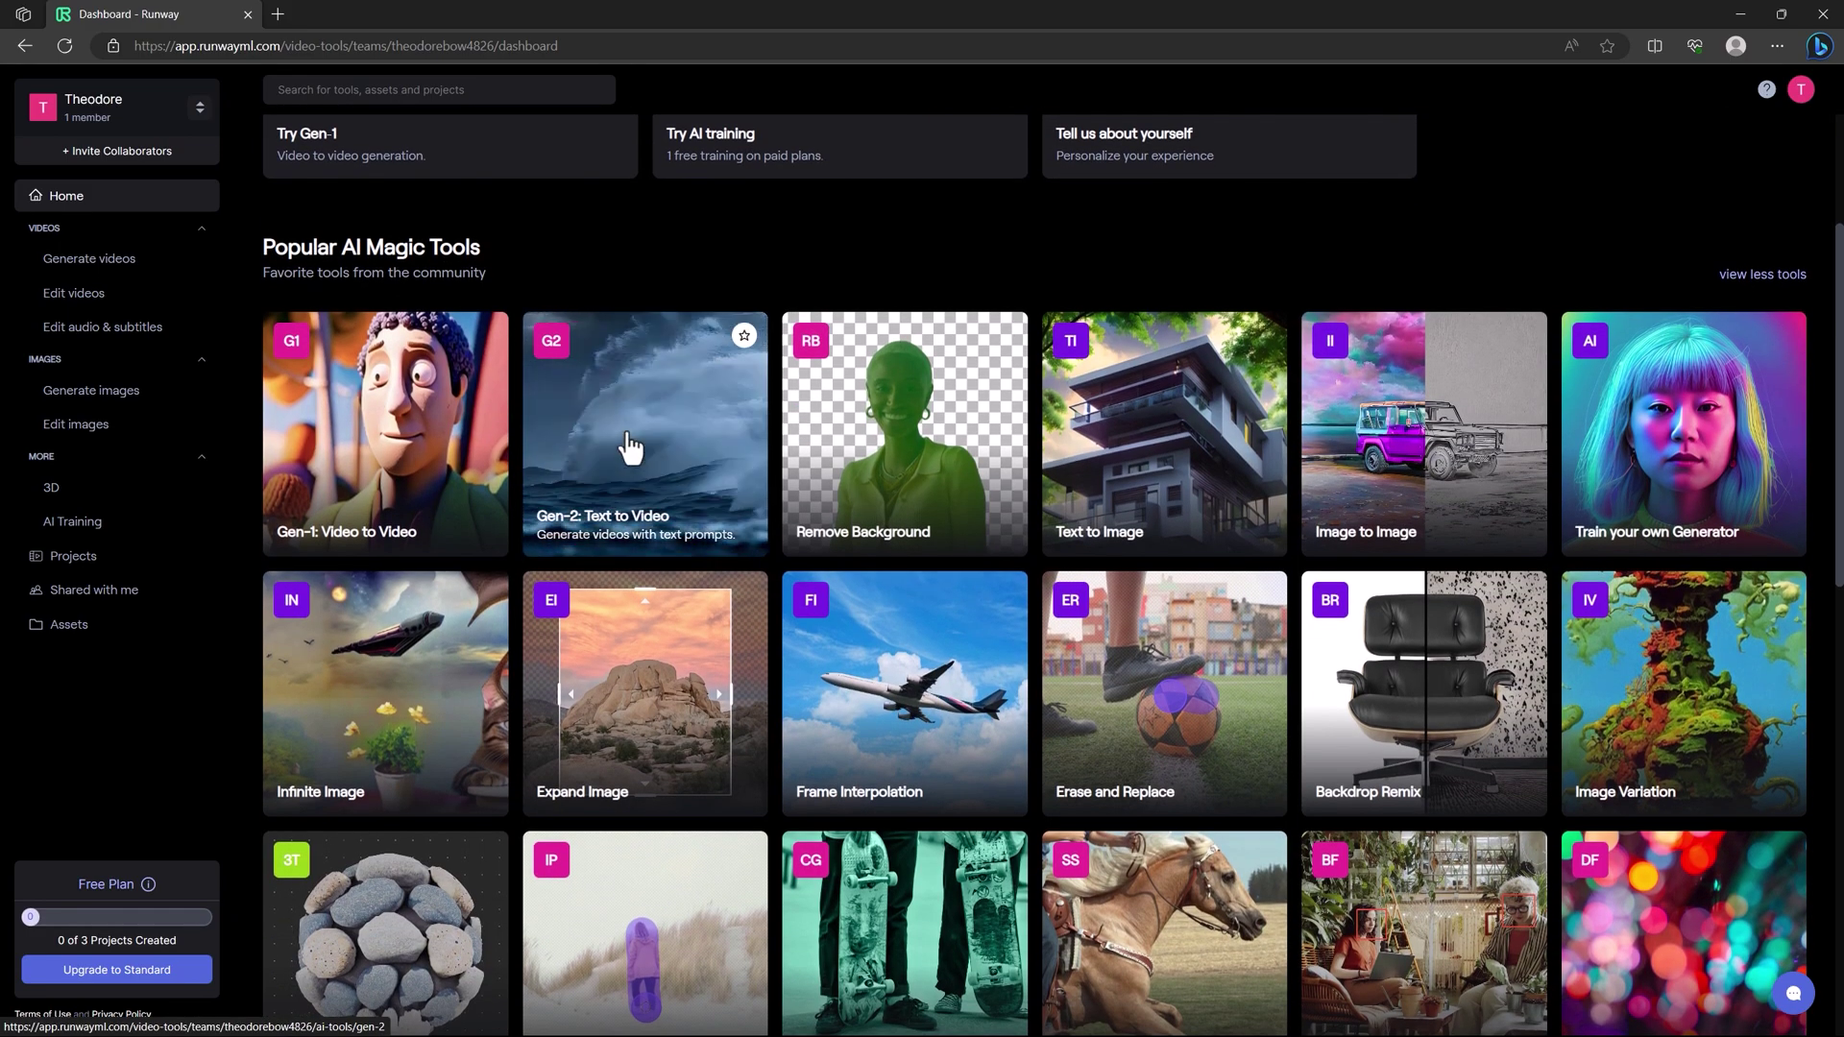
{"action": "left_click", "coordinate": [353, 524]}
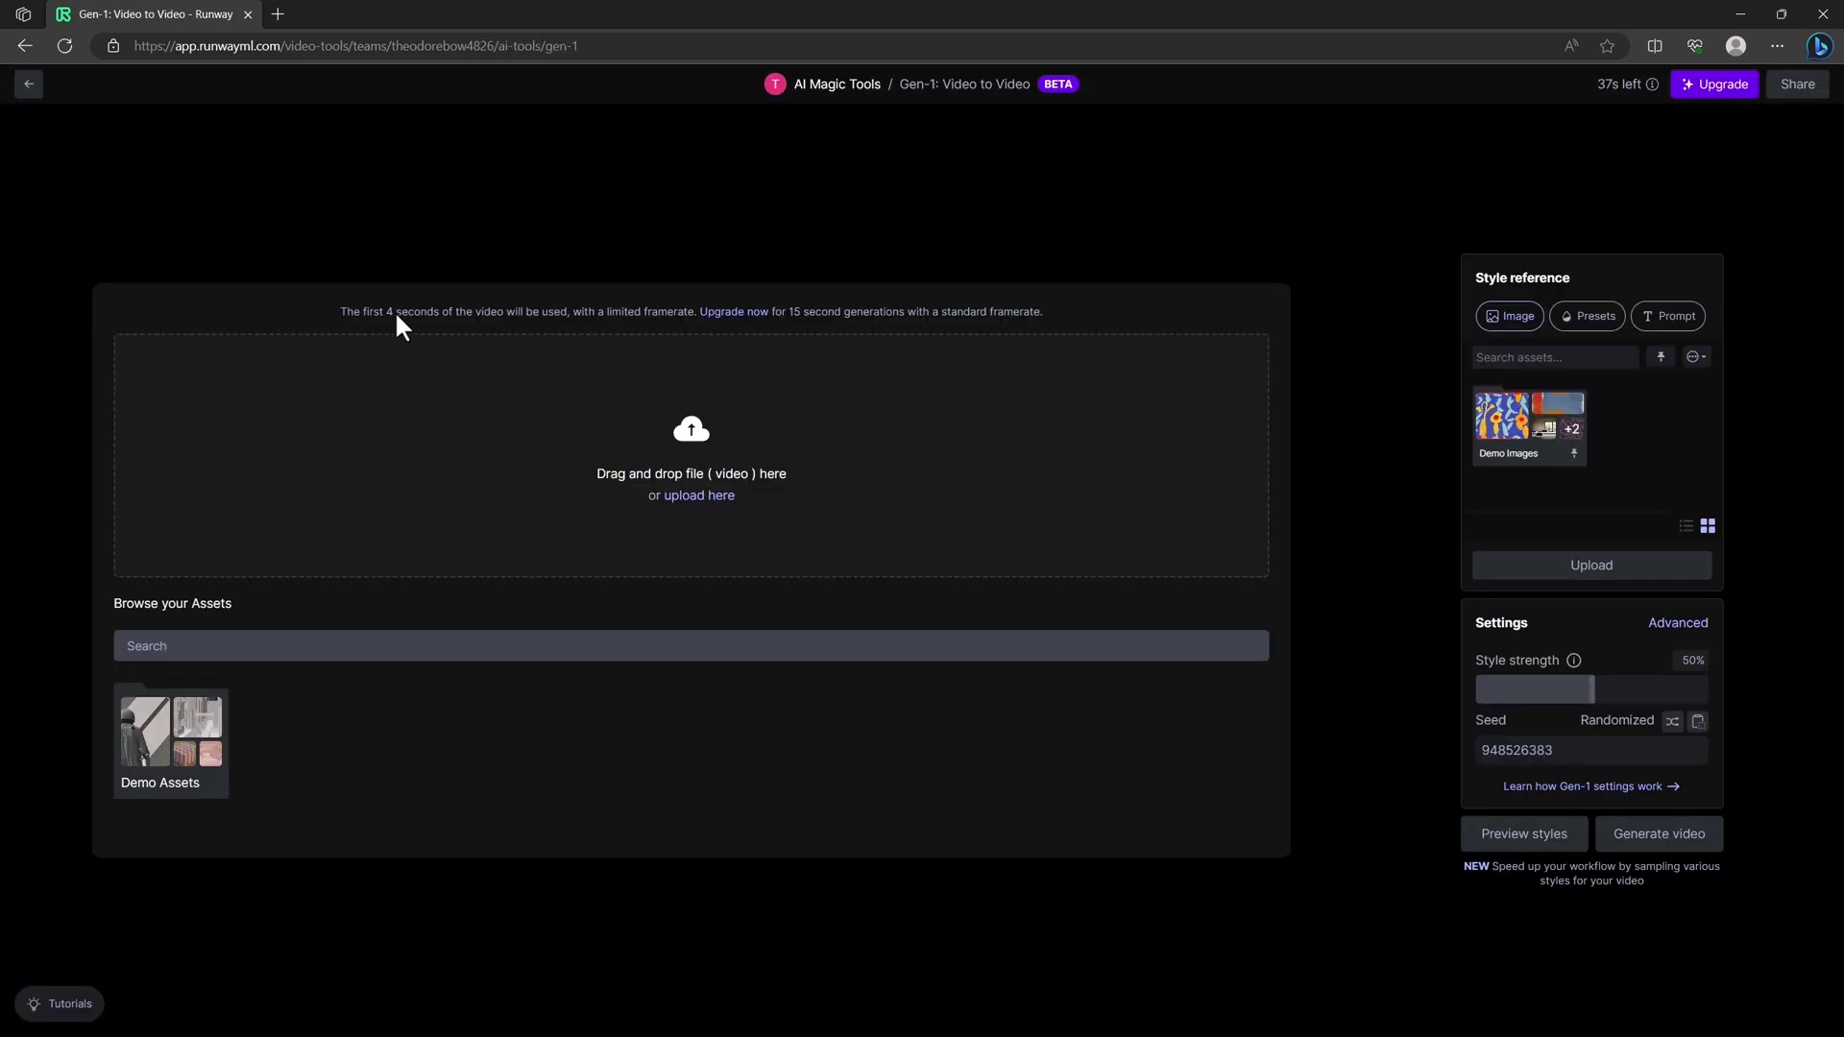
{"action": "left_click", "coordinate": [706, 497]}
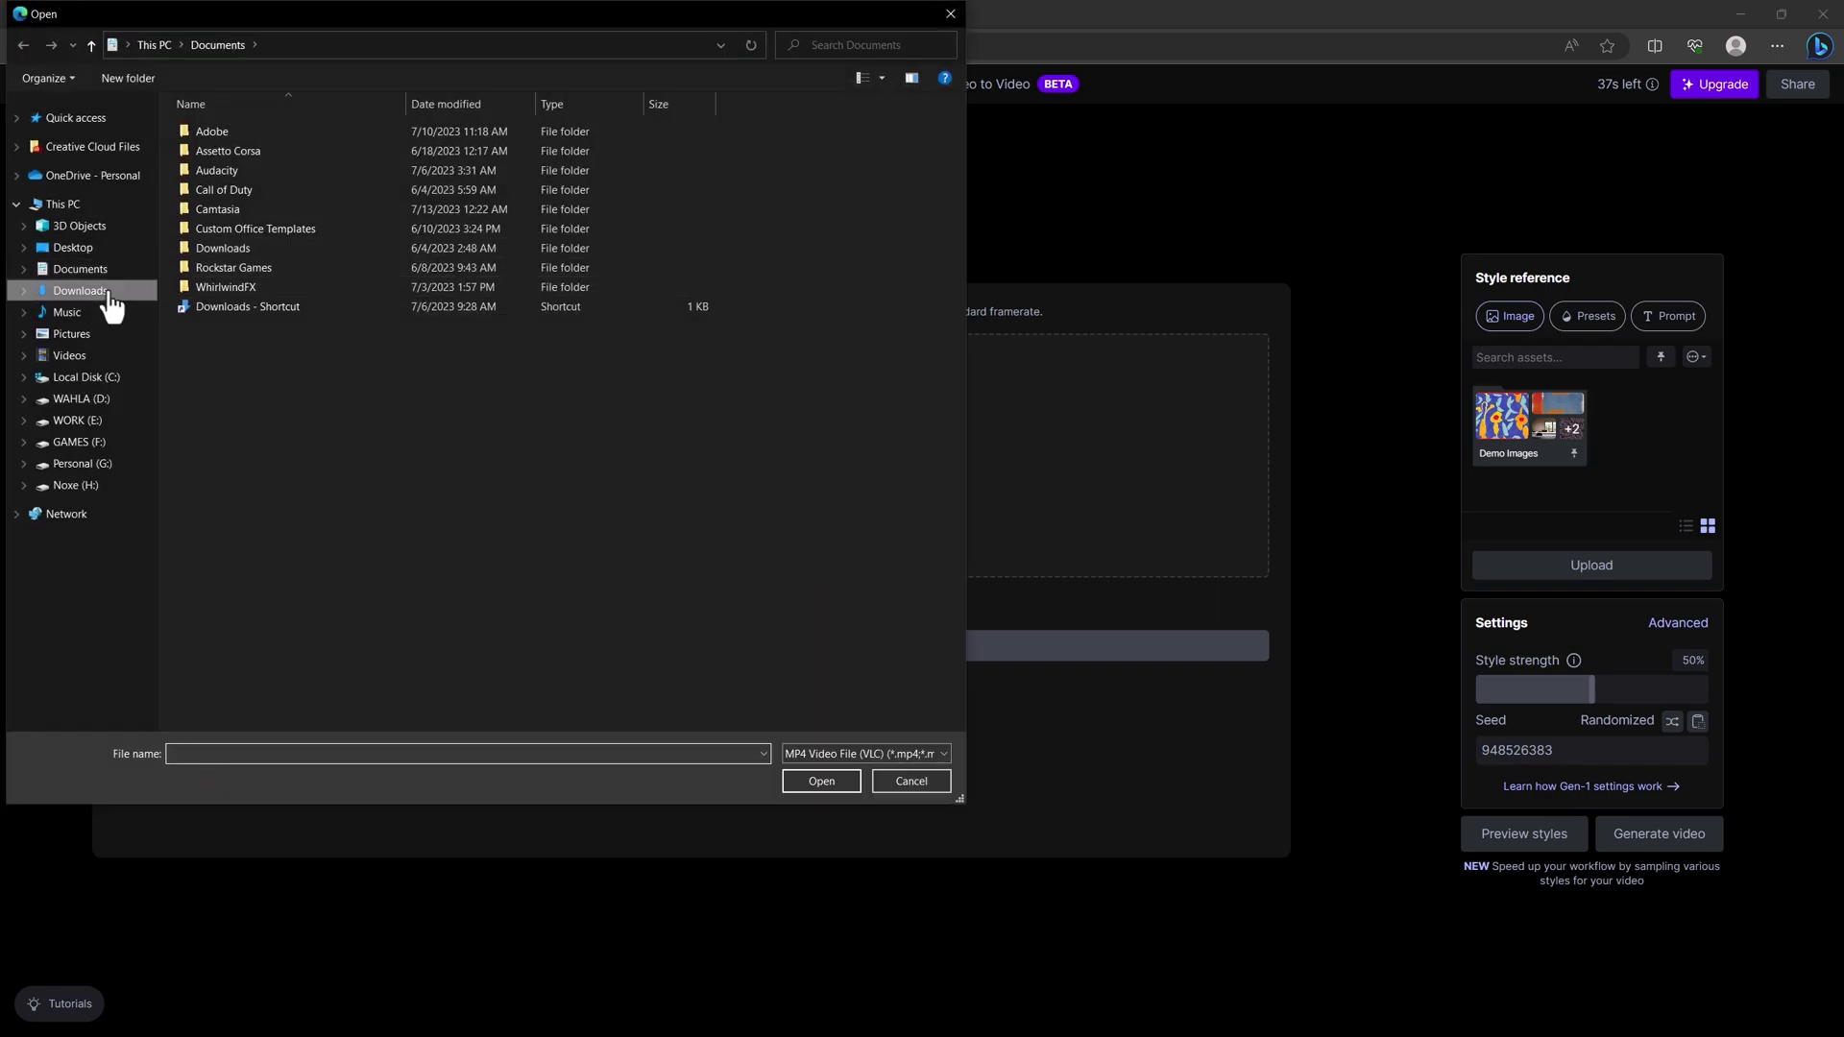
{"action": "left_click", "coordinate": [79, 290]}
{"action": "left_click", "coordinate": [361, 200]}
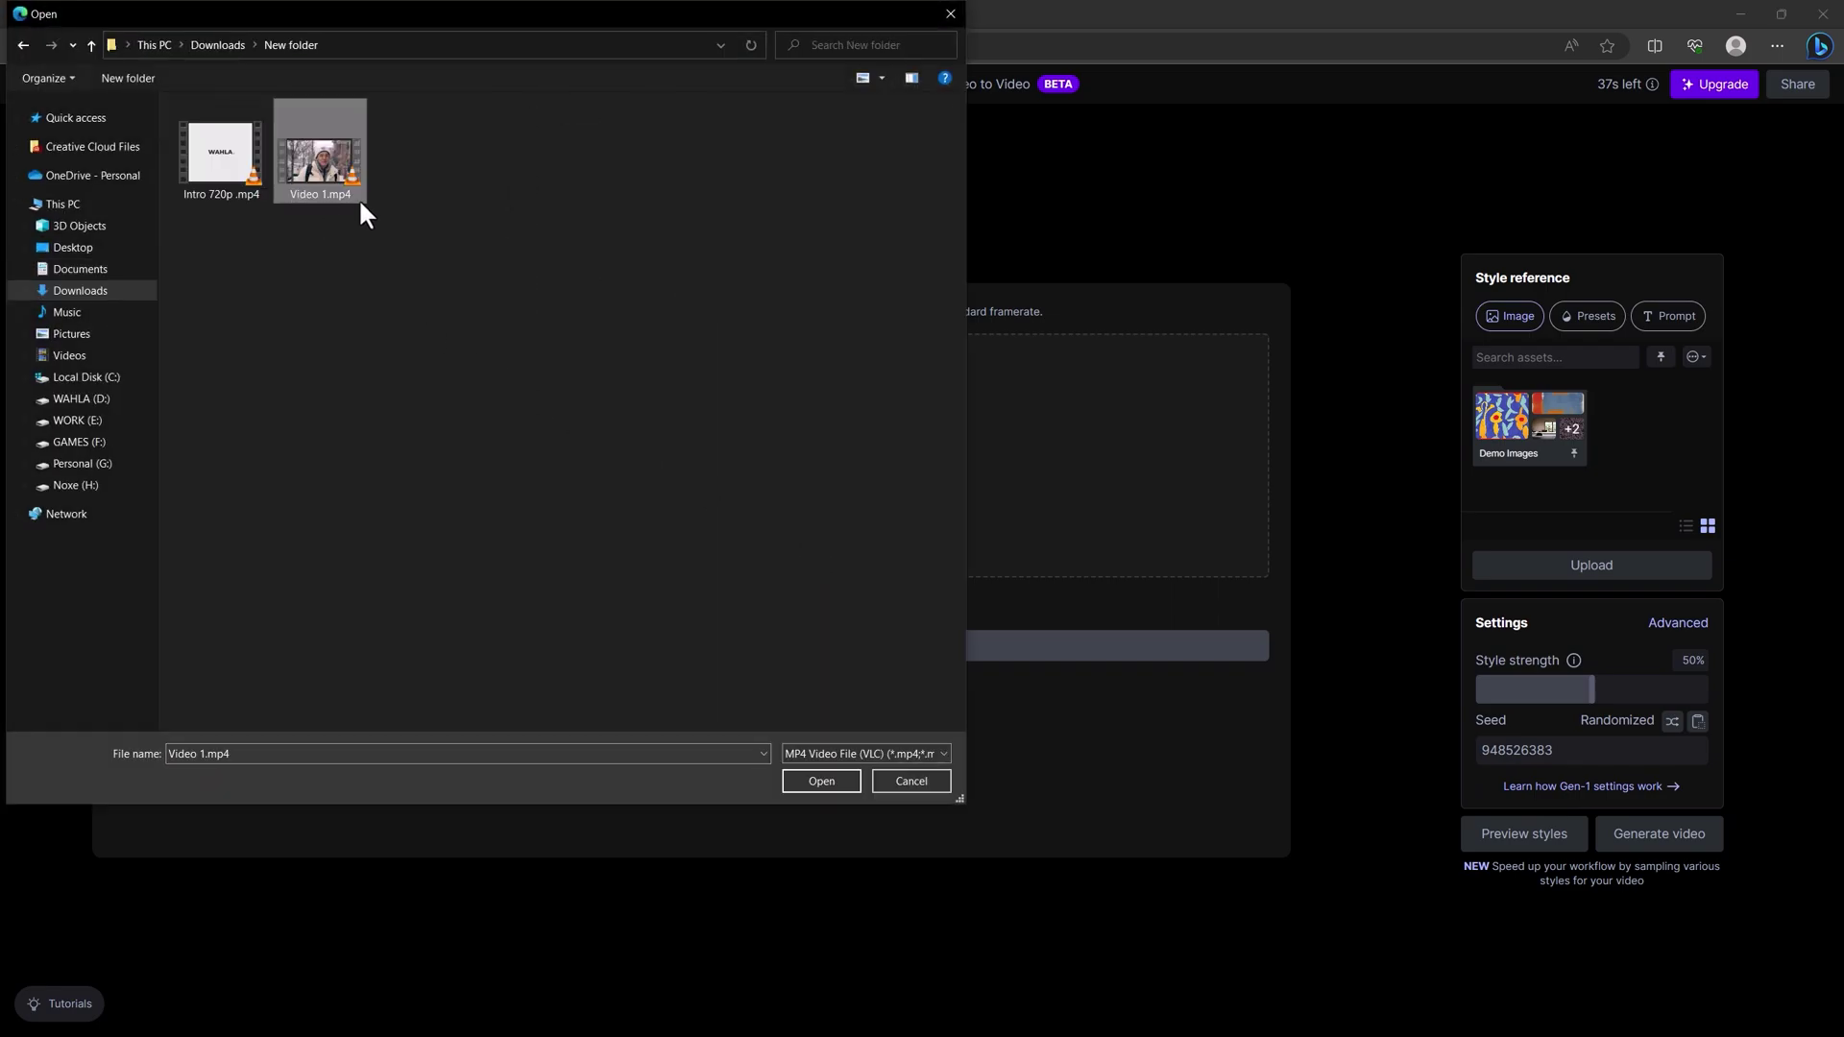
{"action": "left_click", "coordinate": [821, 780]}
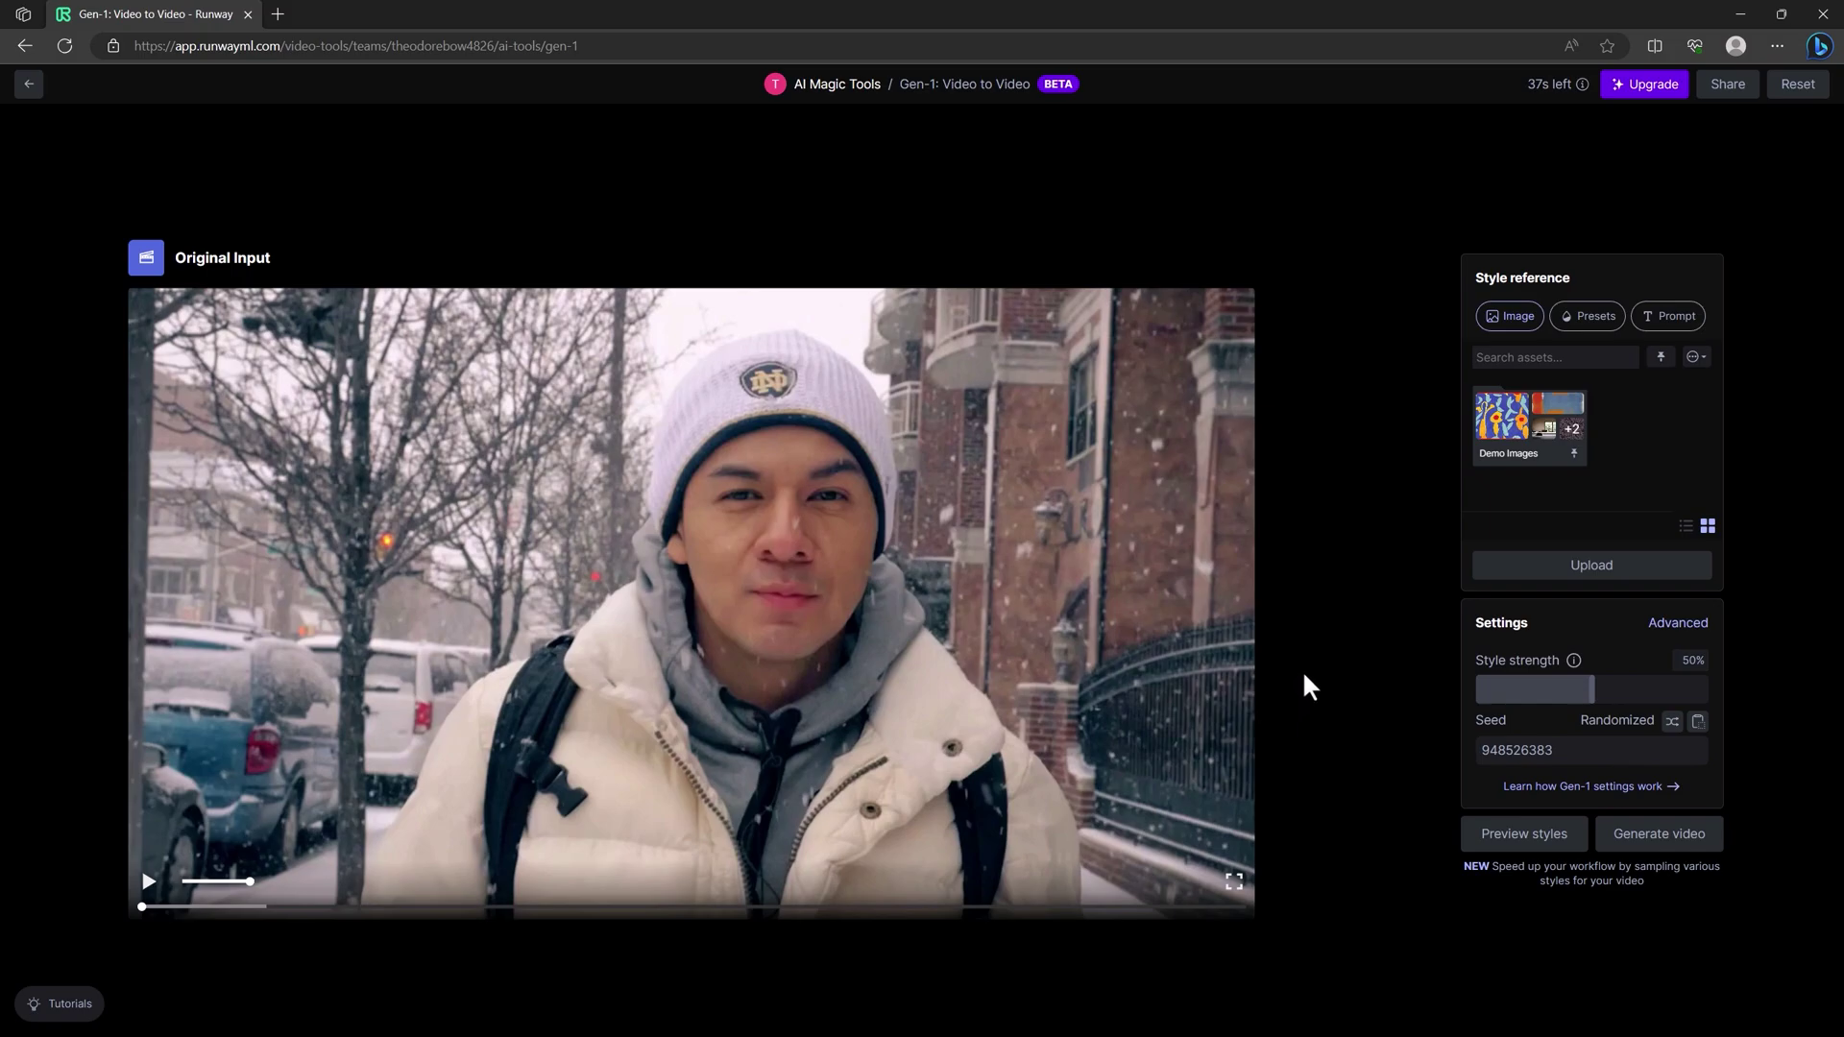
Step: Choose the Neon preset as the style reference and generate the Gen-1 video
{"action": "left_click", "coordinate": [1595, 327]}
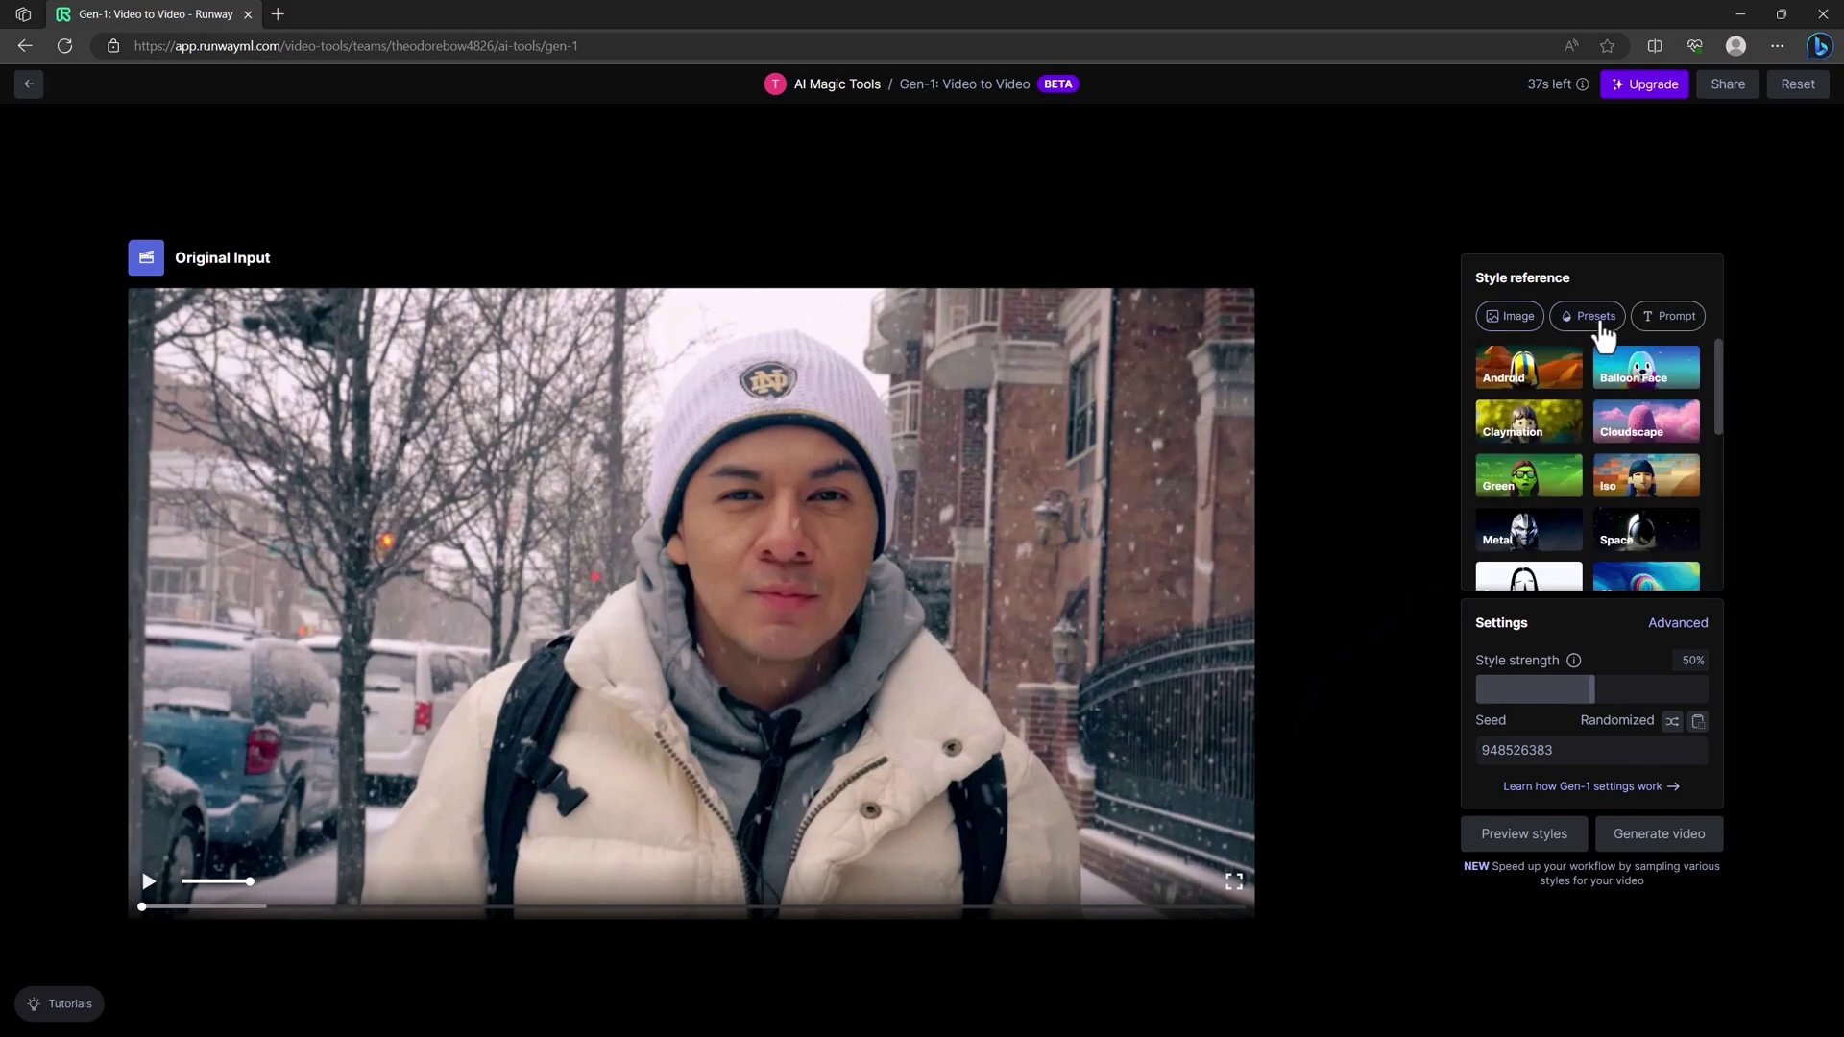
{"action": "left_click_drag", "start_coordinate": [1714, 349], "coordinate": [1715, 440]}
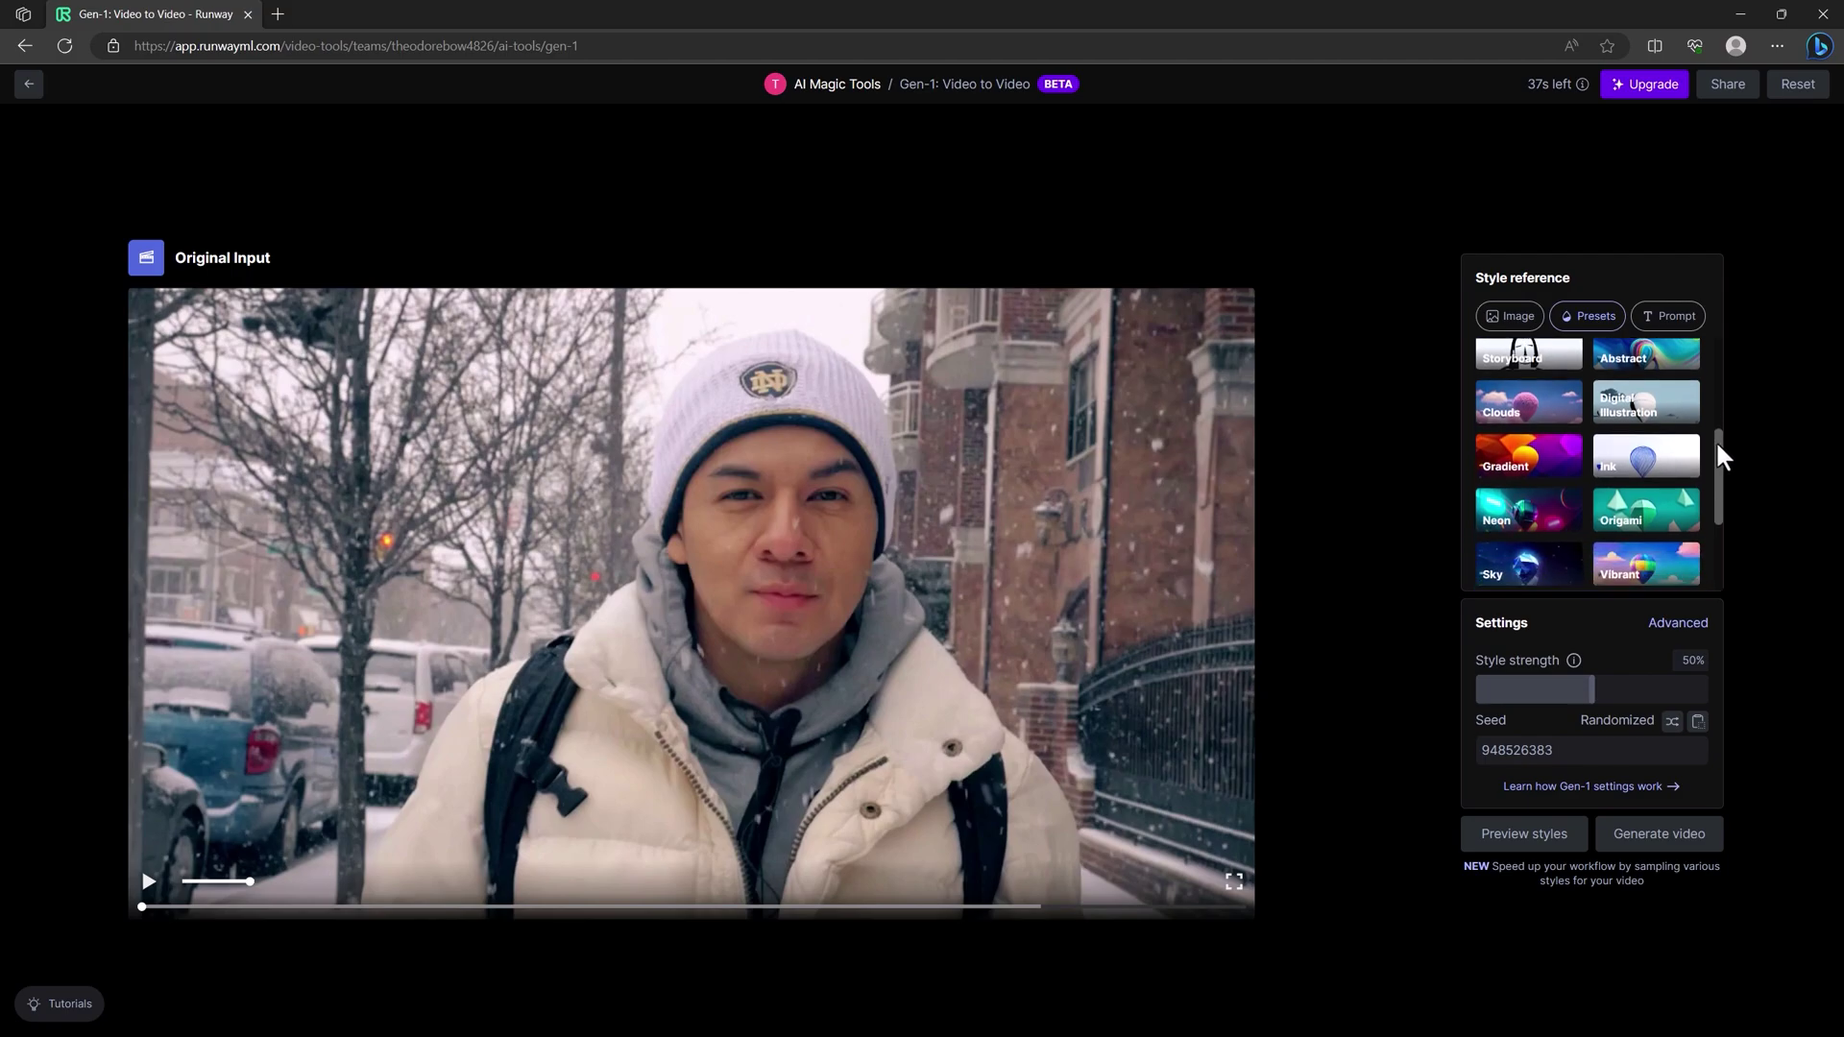
{"action": "left_click", "coordinate": [1524, 519]}
{"action": "left_click", "coordinate": [1668, 296]}
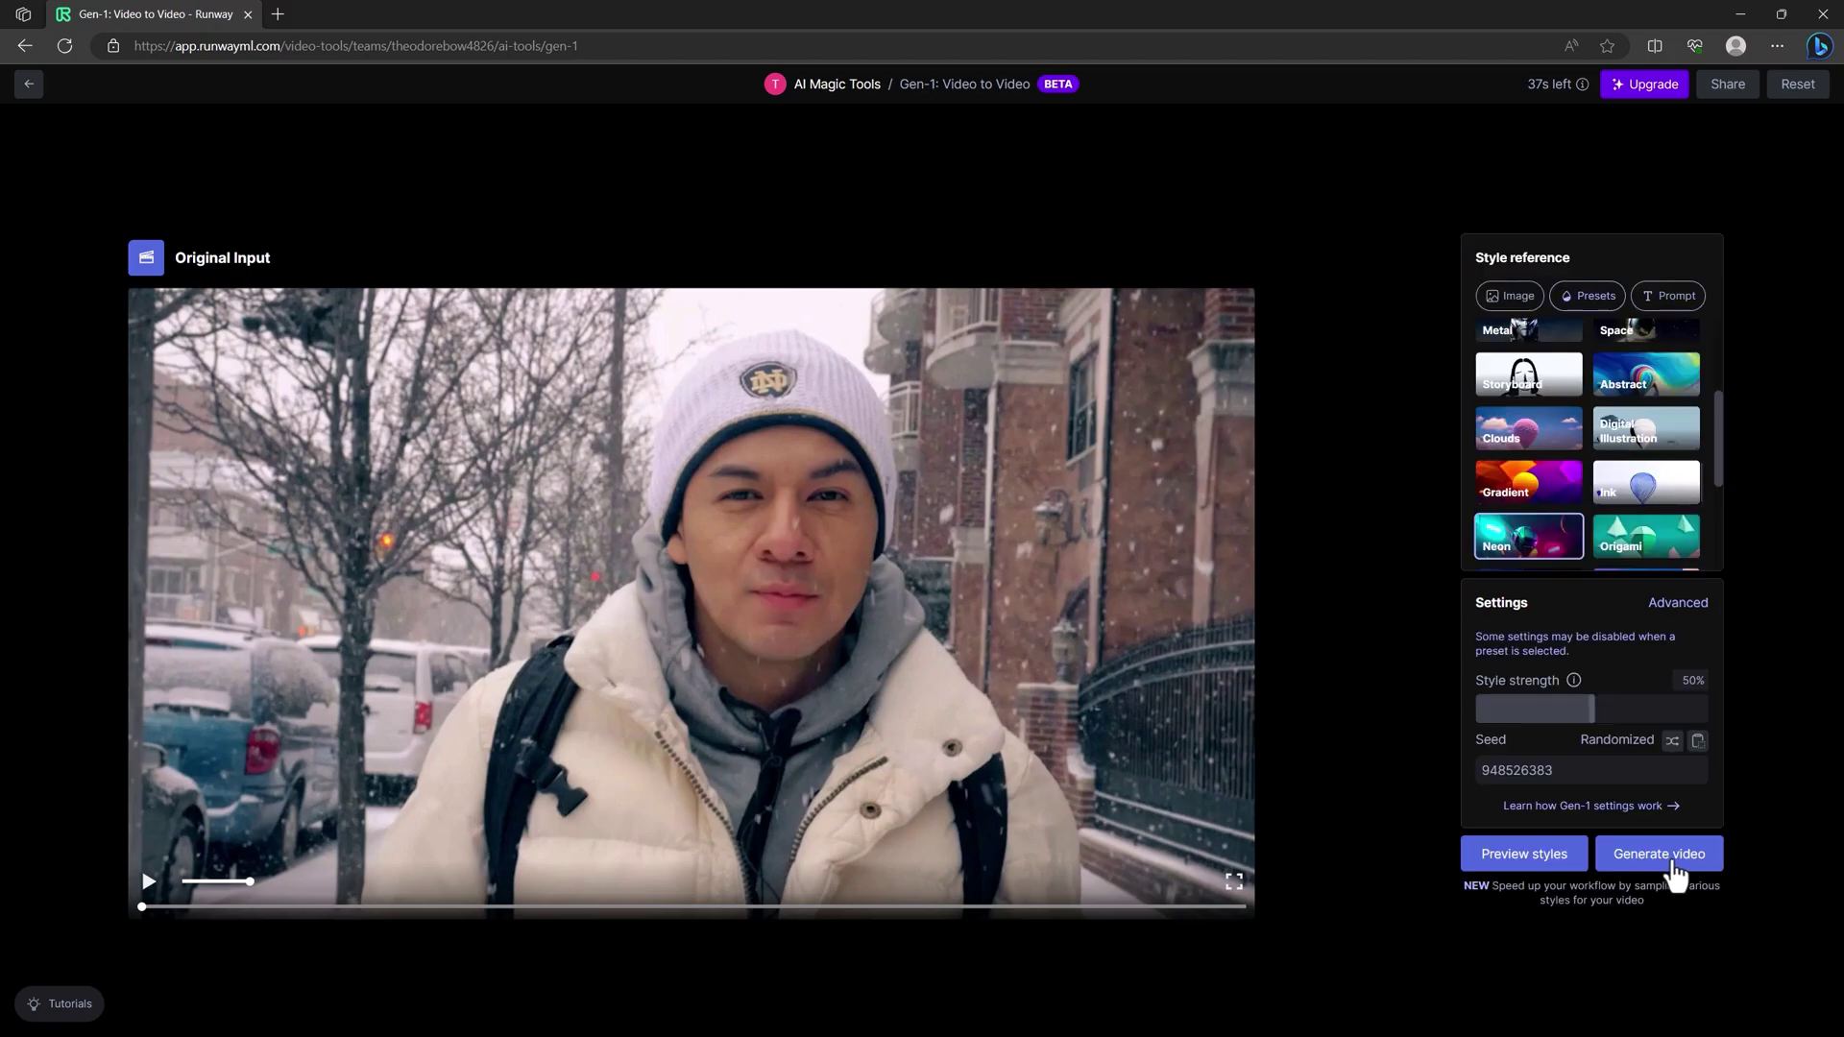
{"action": "left_click", "coordinate": [1681, 869]}
Step: Play the generated Gen-1 video and return to the Runway dashboard
{"action": "scroll", "coordinate": [1008, 816], "scroll_direction": "down", "scroll_amount": 5}
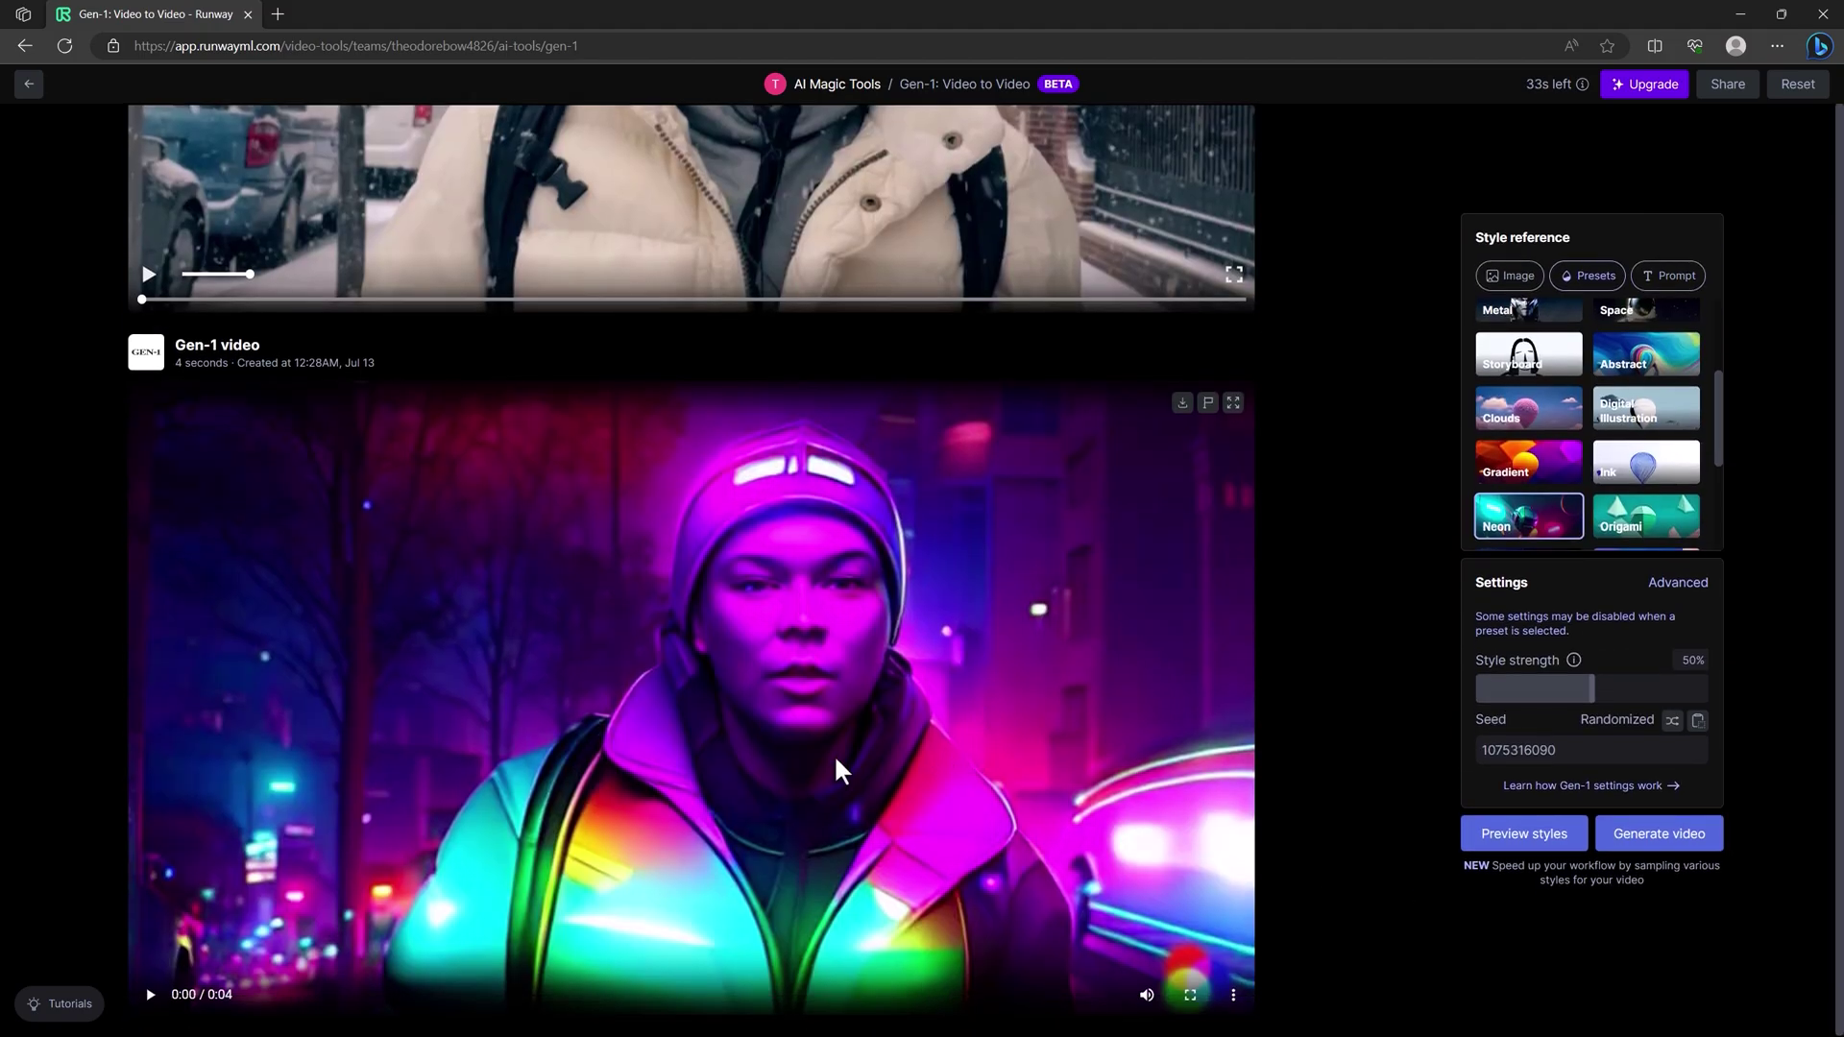
{"action": "left_click", "coordinate": [151, 996]}
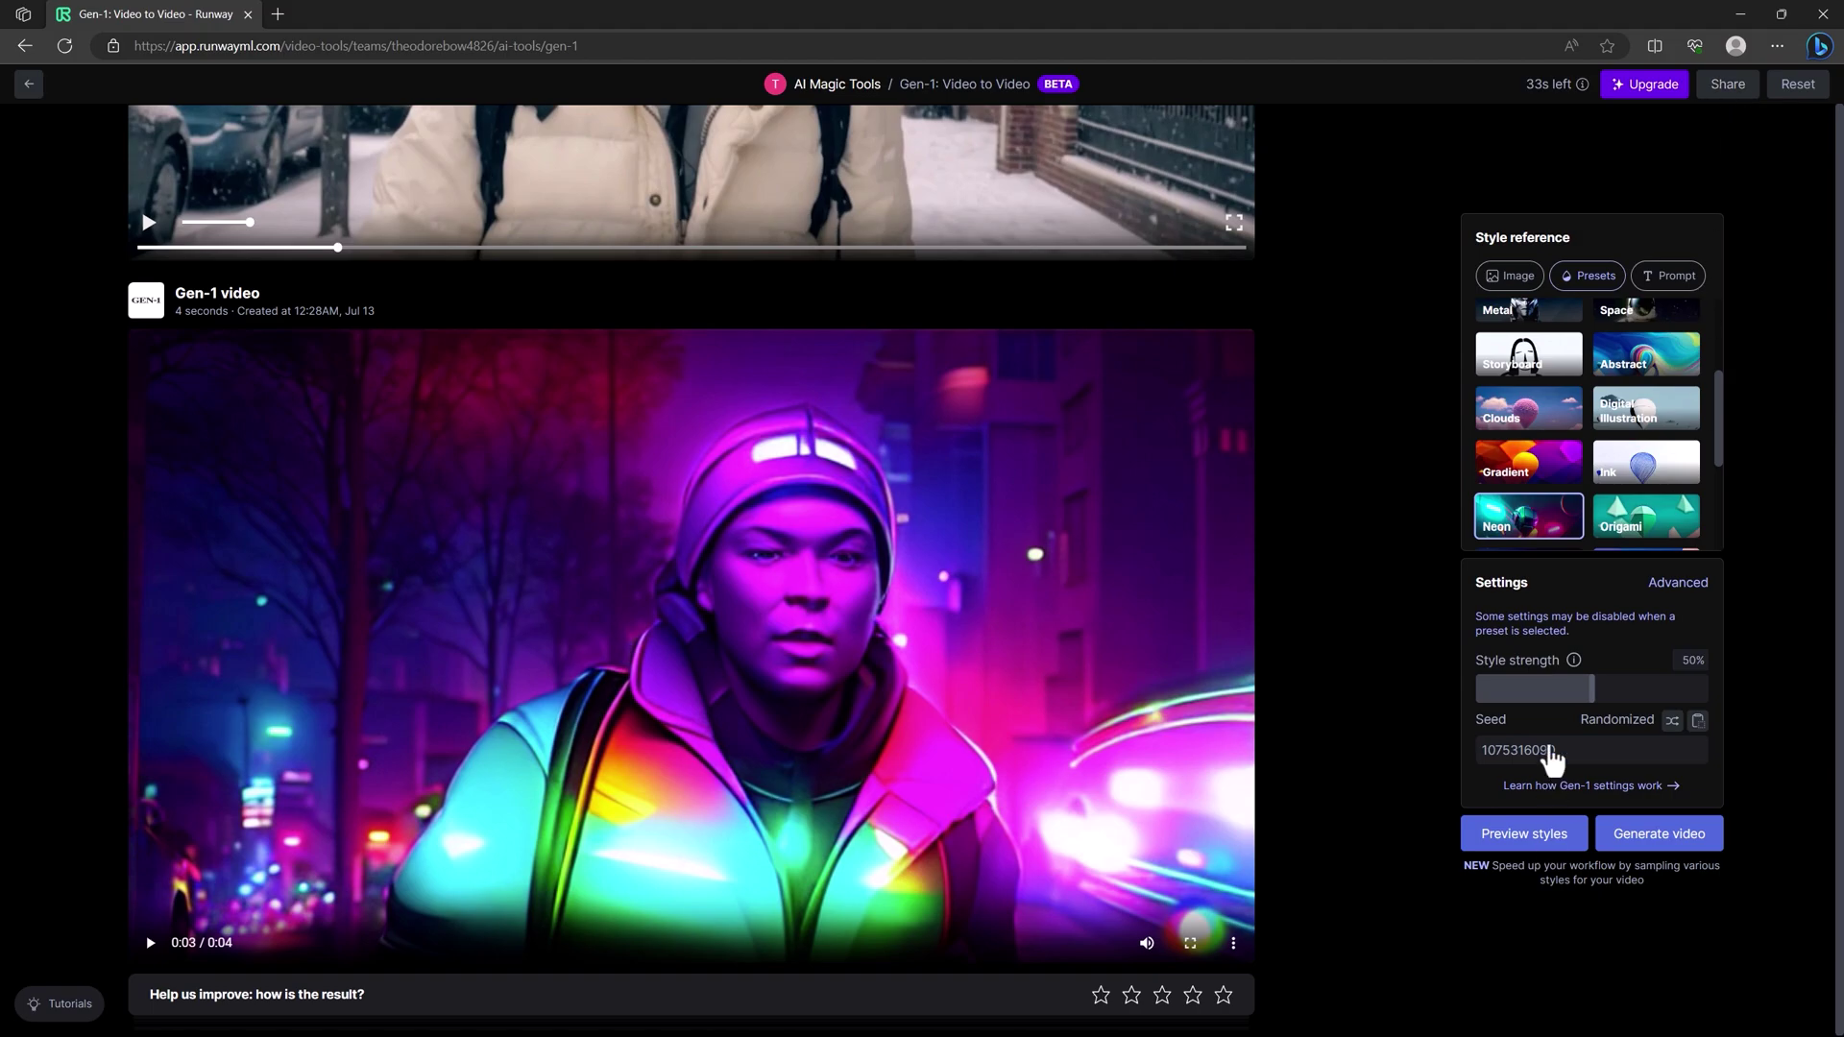
{"action": "scroll", "coordinate": [692, 566], "scroll_direction": "up", "scroll_amount": 5}
{"action": "left_click", "coordinate": [28, 83]}
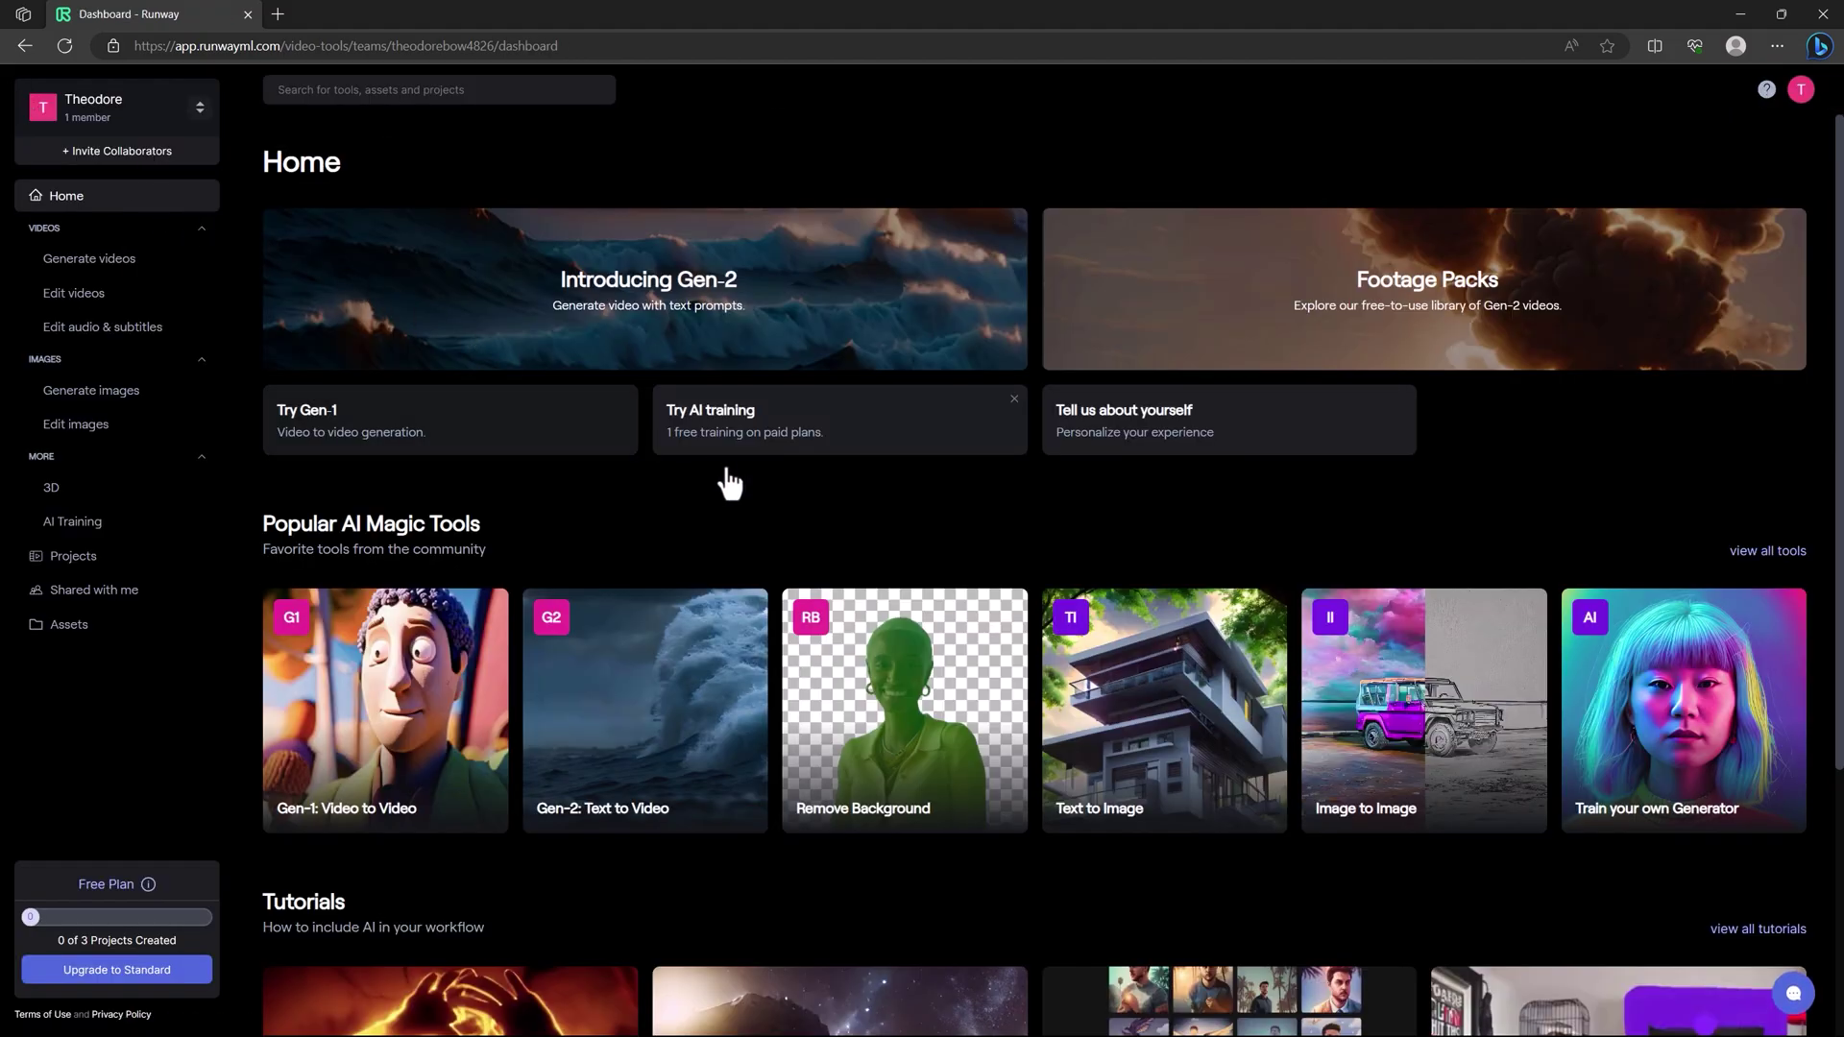
Step: Show all the AI Magic Tools on the dashboard and look through the whole collection
{"action": "left_click", "coordinate": [1778, 555]}
{"action": "scroll", "coordinate": [1729, 461], "scroll_direction": "down", "scroll_amount": 3}
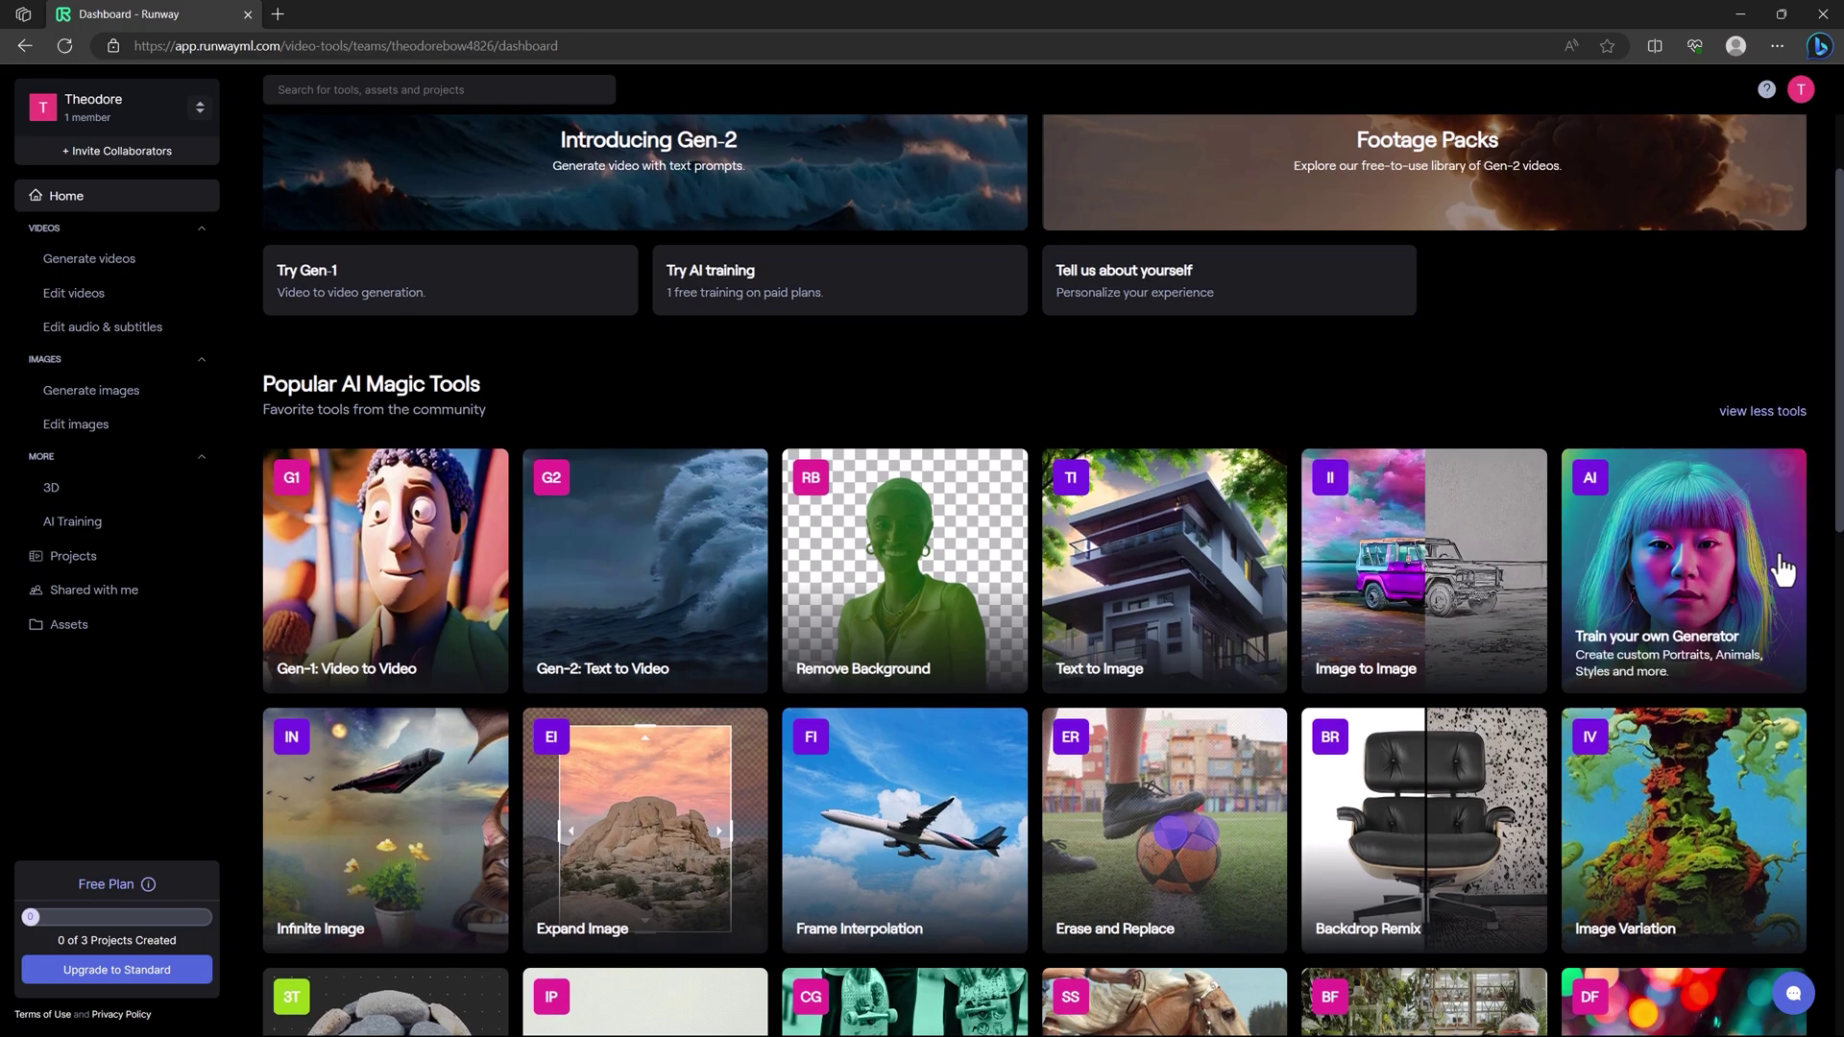
{"action": "scroll", "coordinate": [1676, 384], "scroll_direction": "up", "scroll_amount": 1}
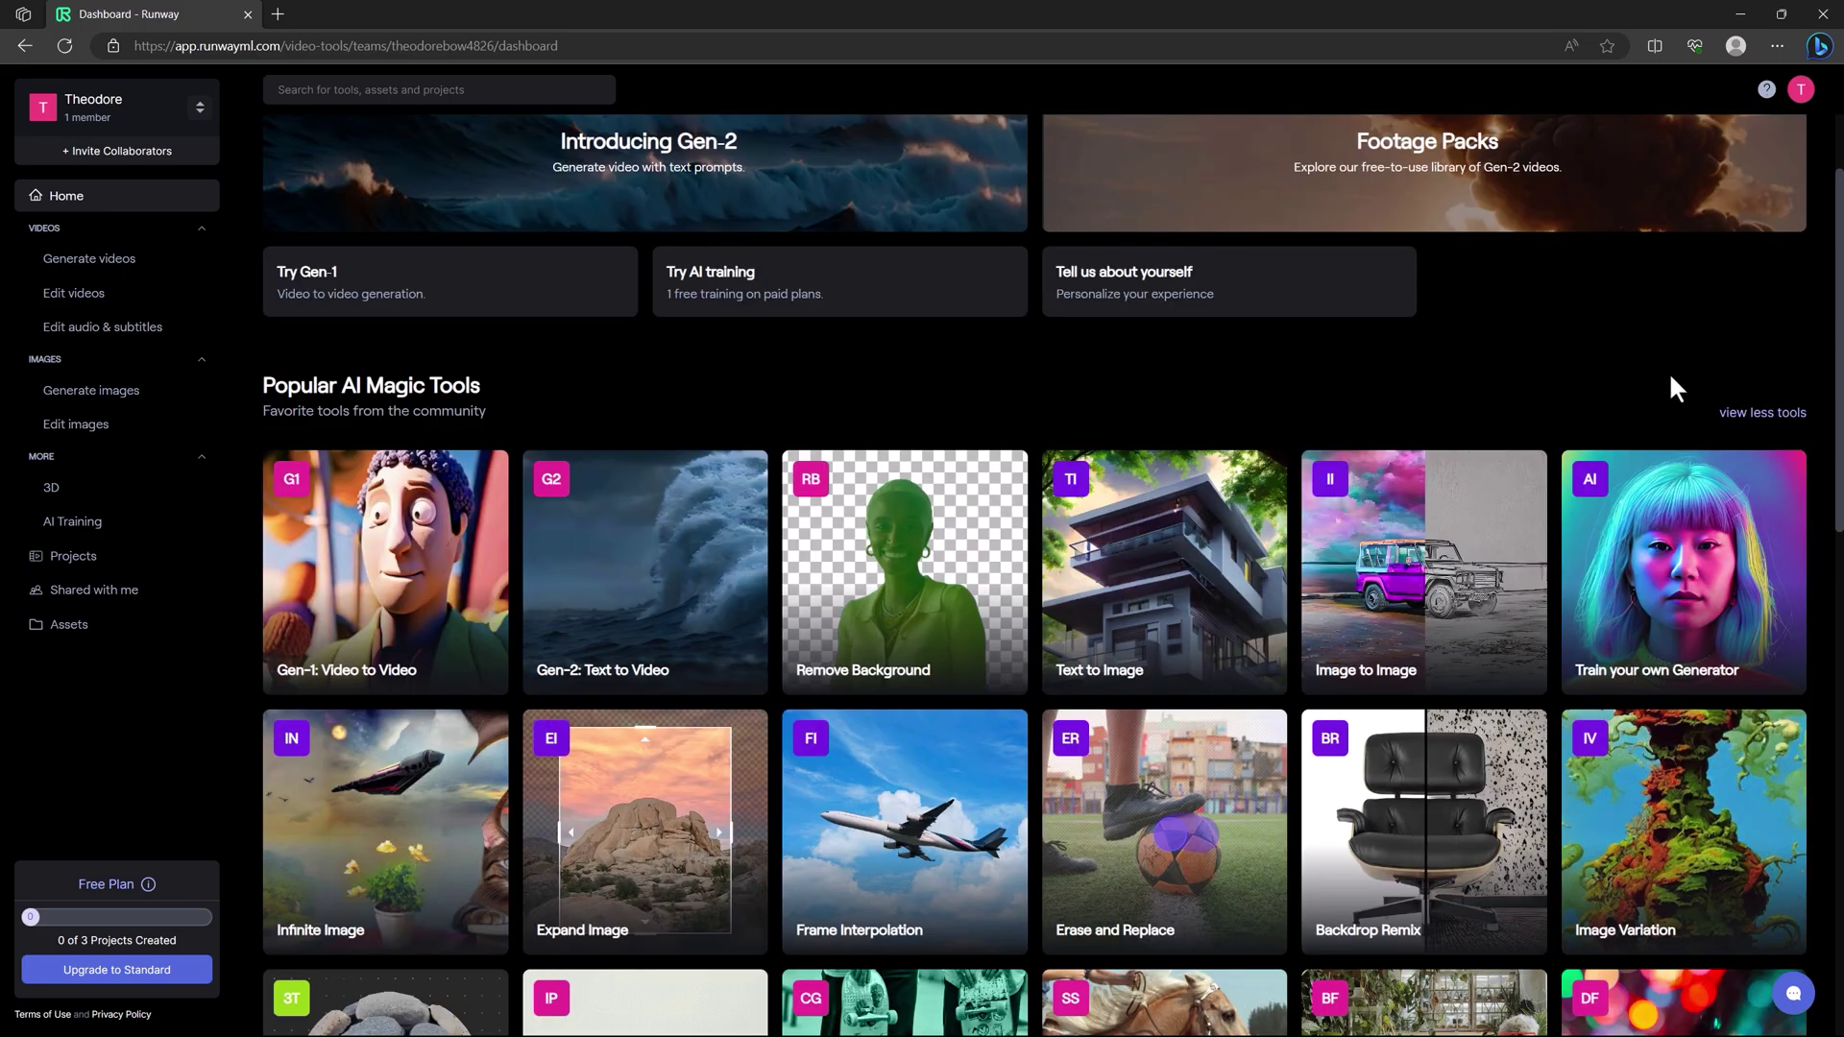
{"action": "scroll", "coordinate": [1575, 482], "scroll_direction": "down", "scroll_amount": 8}
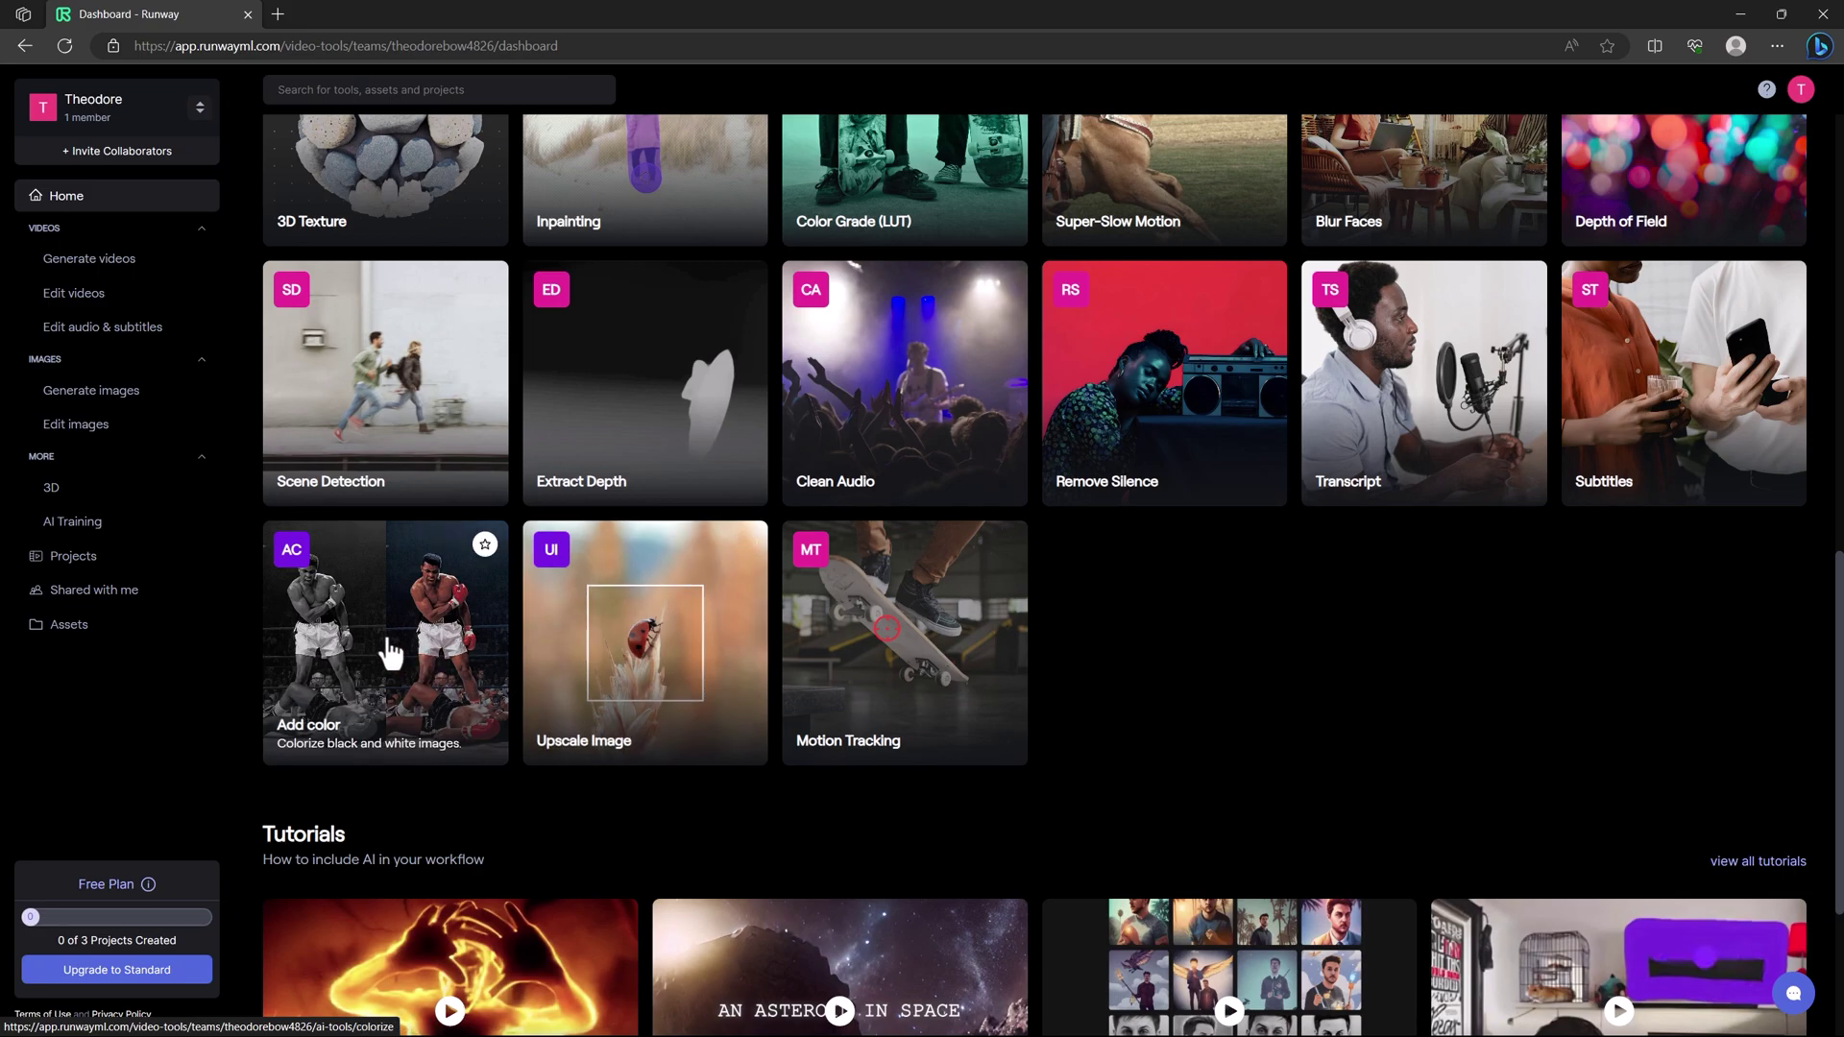
{"action": "scroll", "coordinate": [1575, 658], "scroll_direction": "up", "scroll_amount": 1}
{"action": "scroll", "coordinate": [1205, 610], "scroll_direction": "up", "scroll_amount": 4}
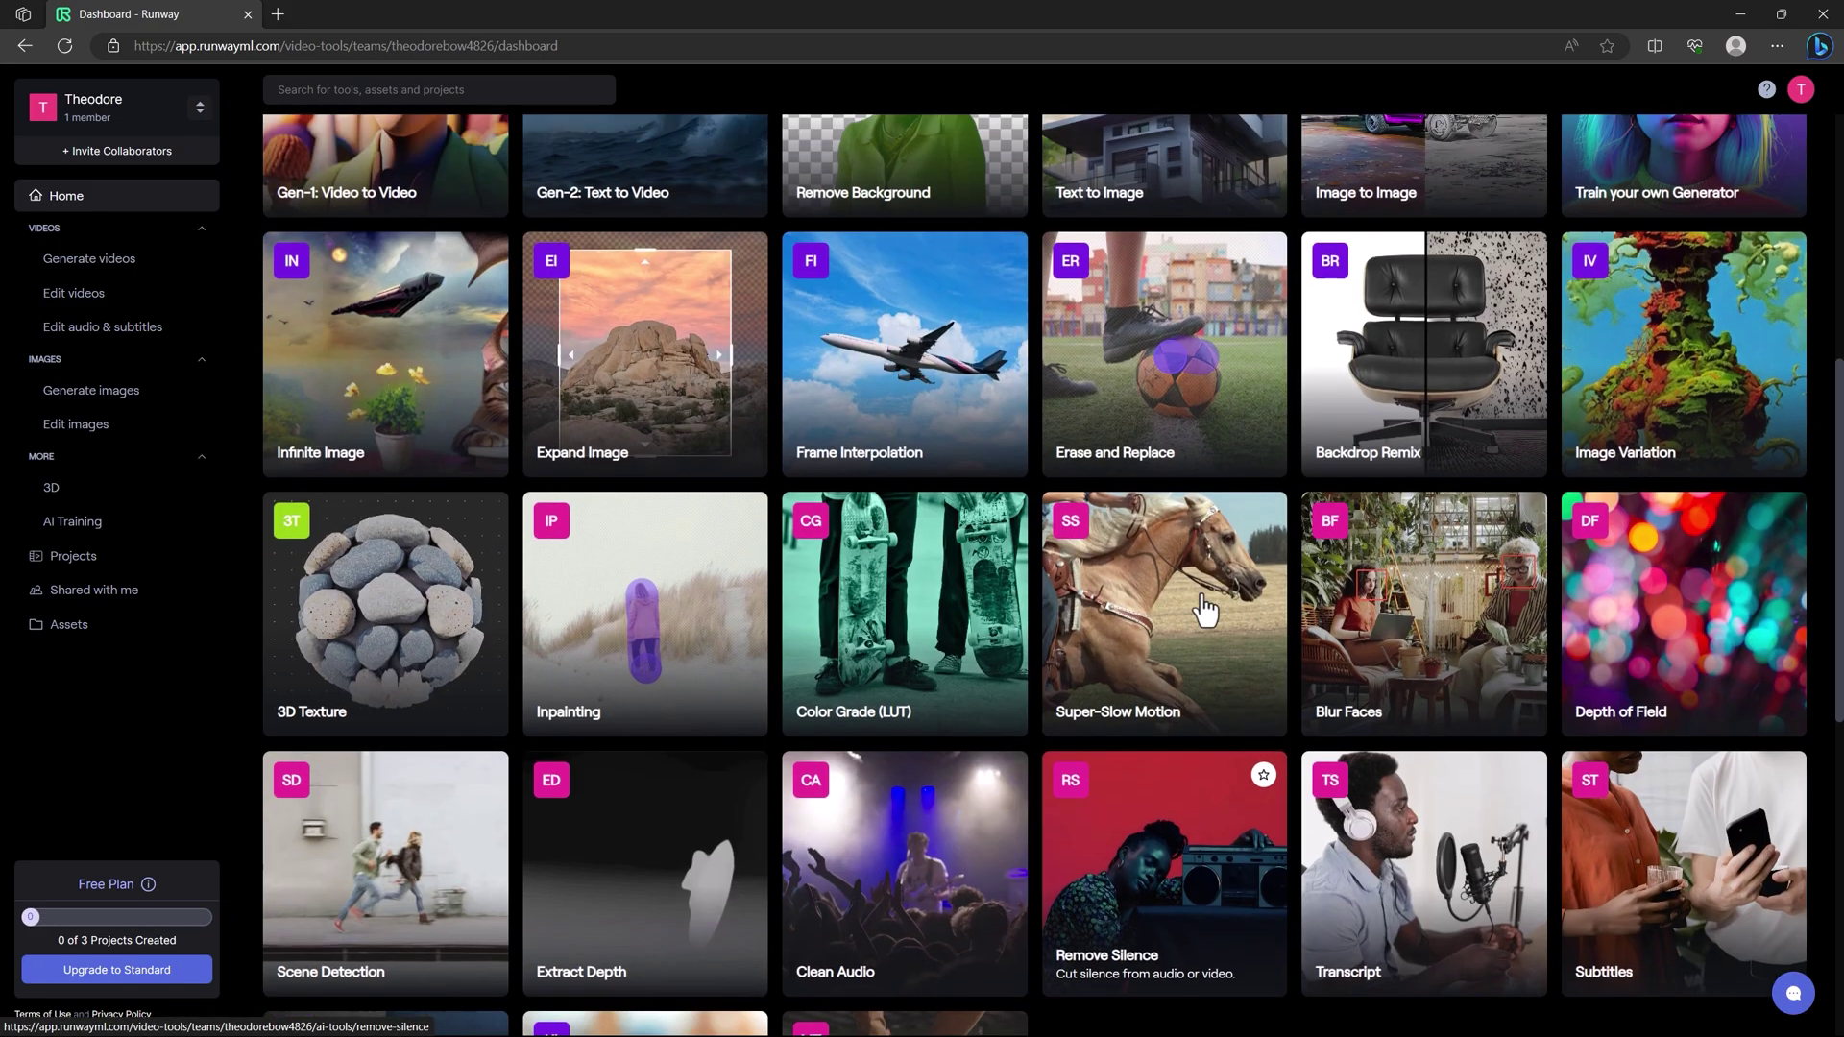
{"action": "scroll", "coordinate": [1205, 610], "scroll_direction": "up", "scroll_amount": 6}
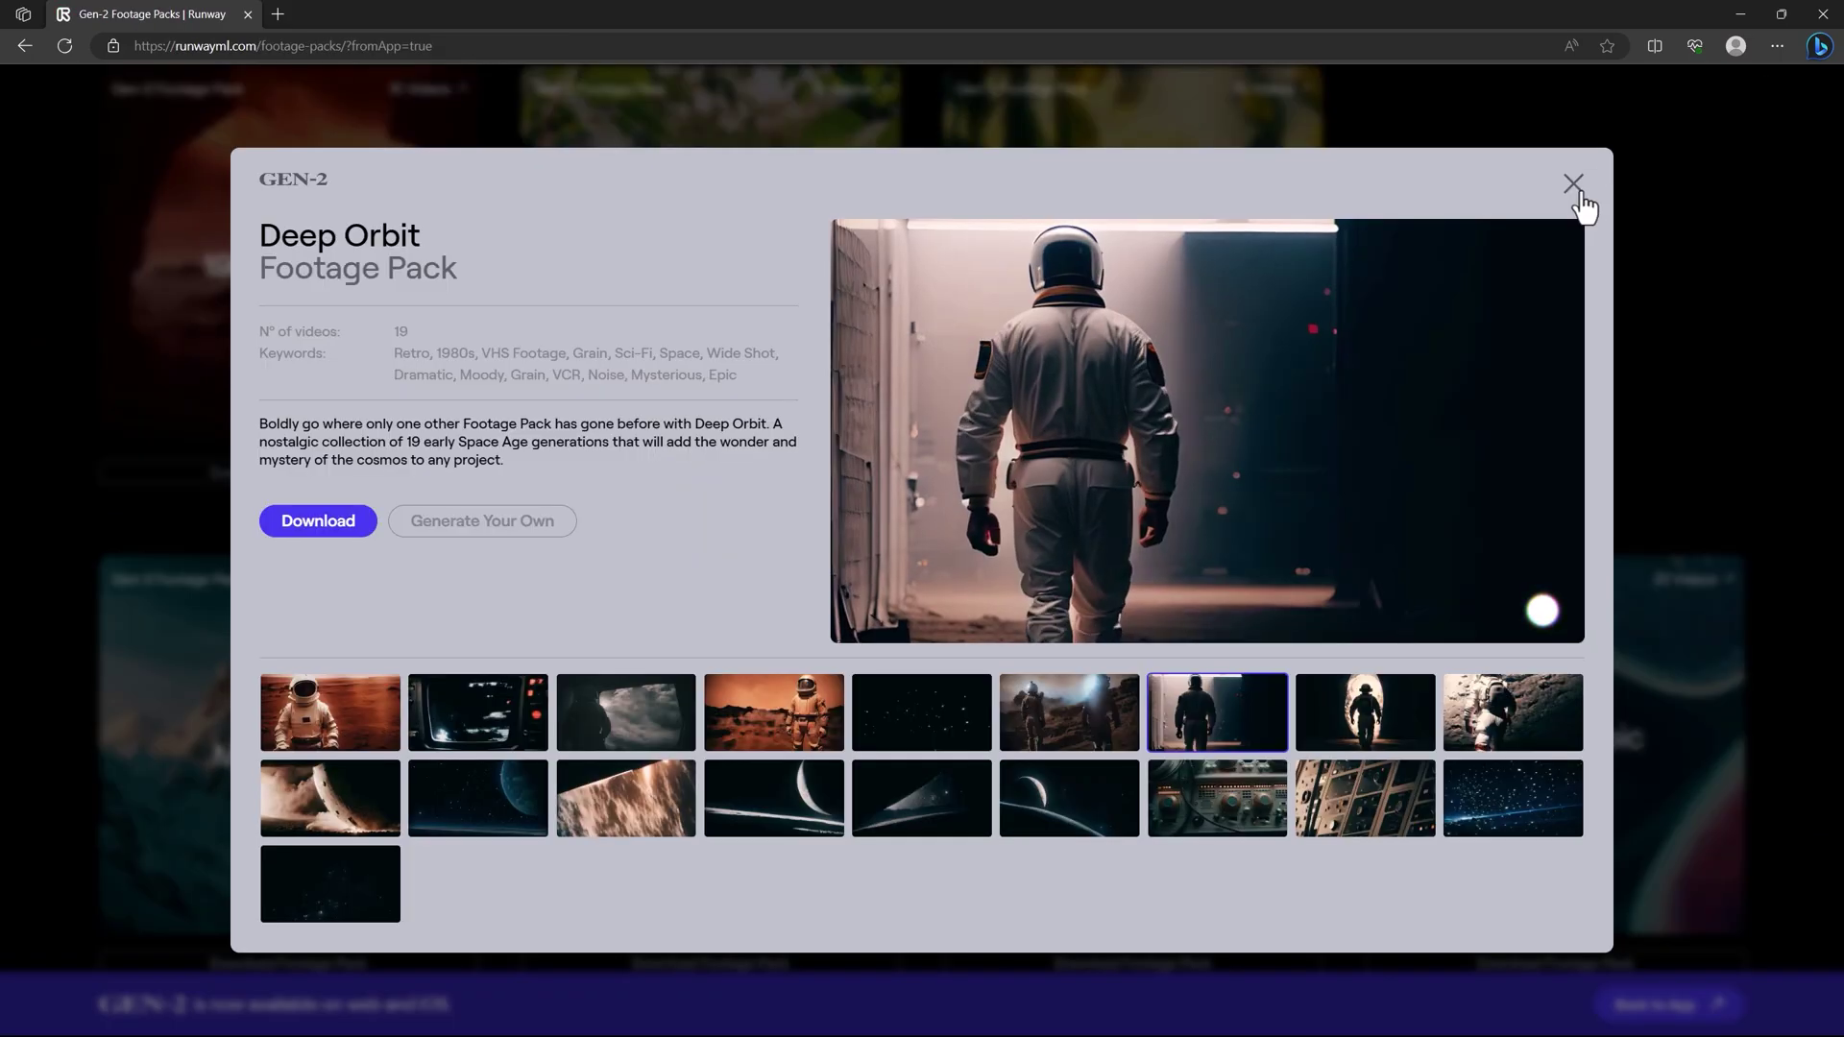
Step: Close the Deep Orbit footage pack and browse the other Gen-2 footage packs
{"action": "left_click", "coordinate": [1576, 186]}
{"action": "scroll", "coordinate": [1564, 566], "scroll_direction": "down", "scroll_amount": 2}
{"action": "scroll", "coordinate": [1564, 566], "scroll_direction": "down", "scroll_amount": 4}
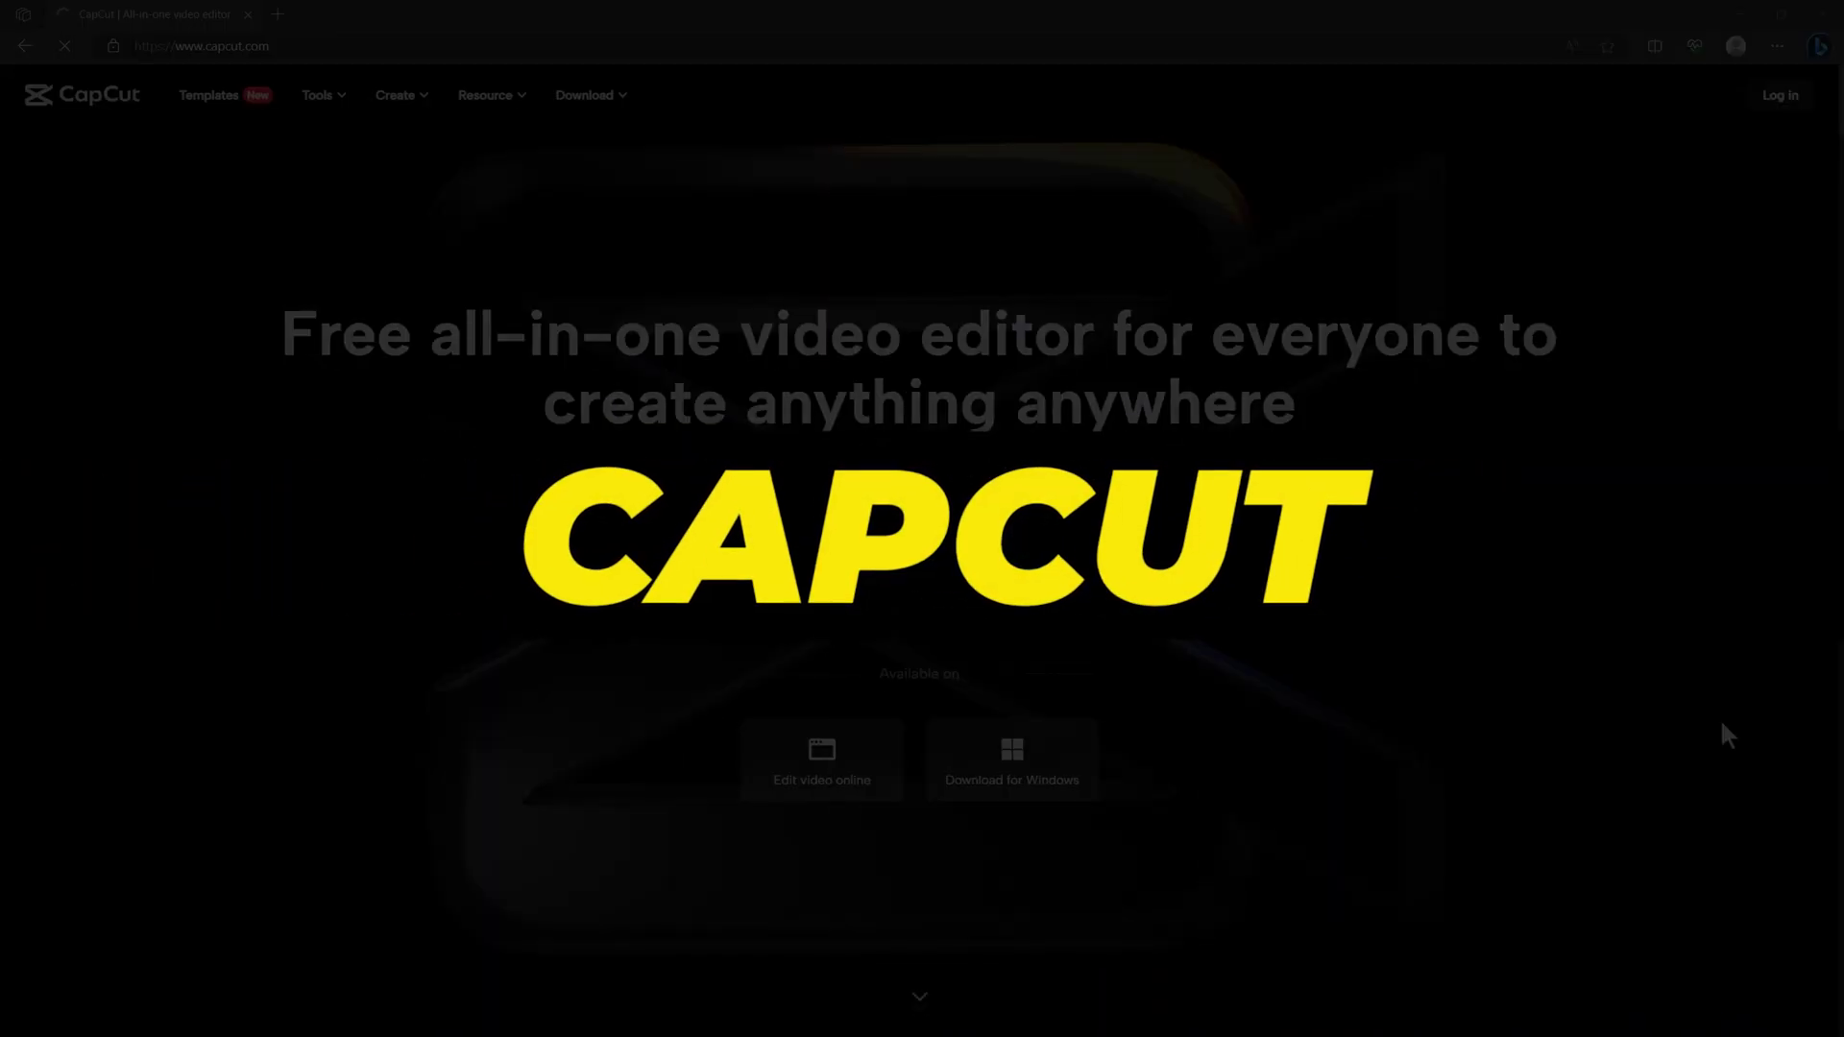
Step: Browse the CapCut website's homepage, including its template showcase
{"action": "scroll", "coordinate": [1722, 725], "scroll_direction": "down", "scroll_amount": 10}
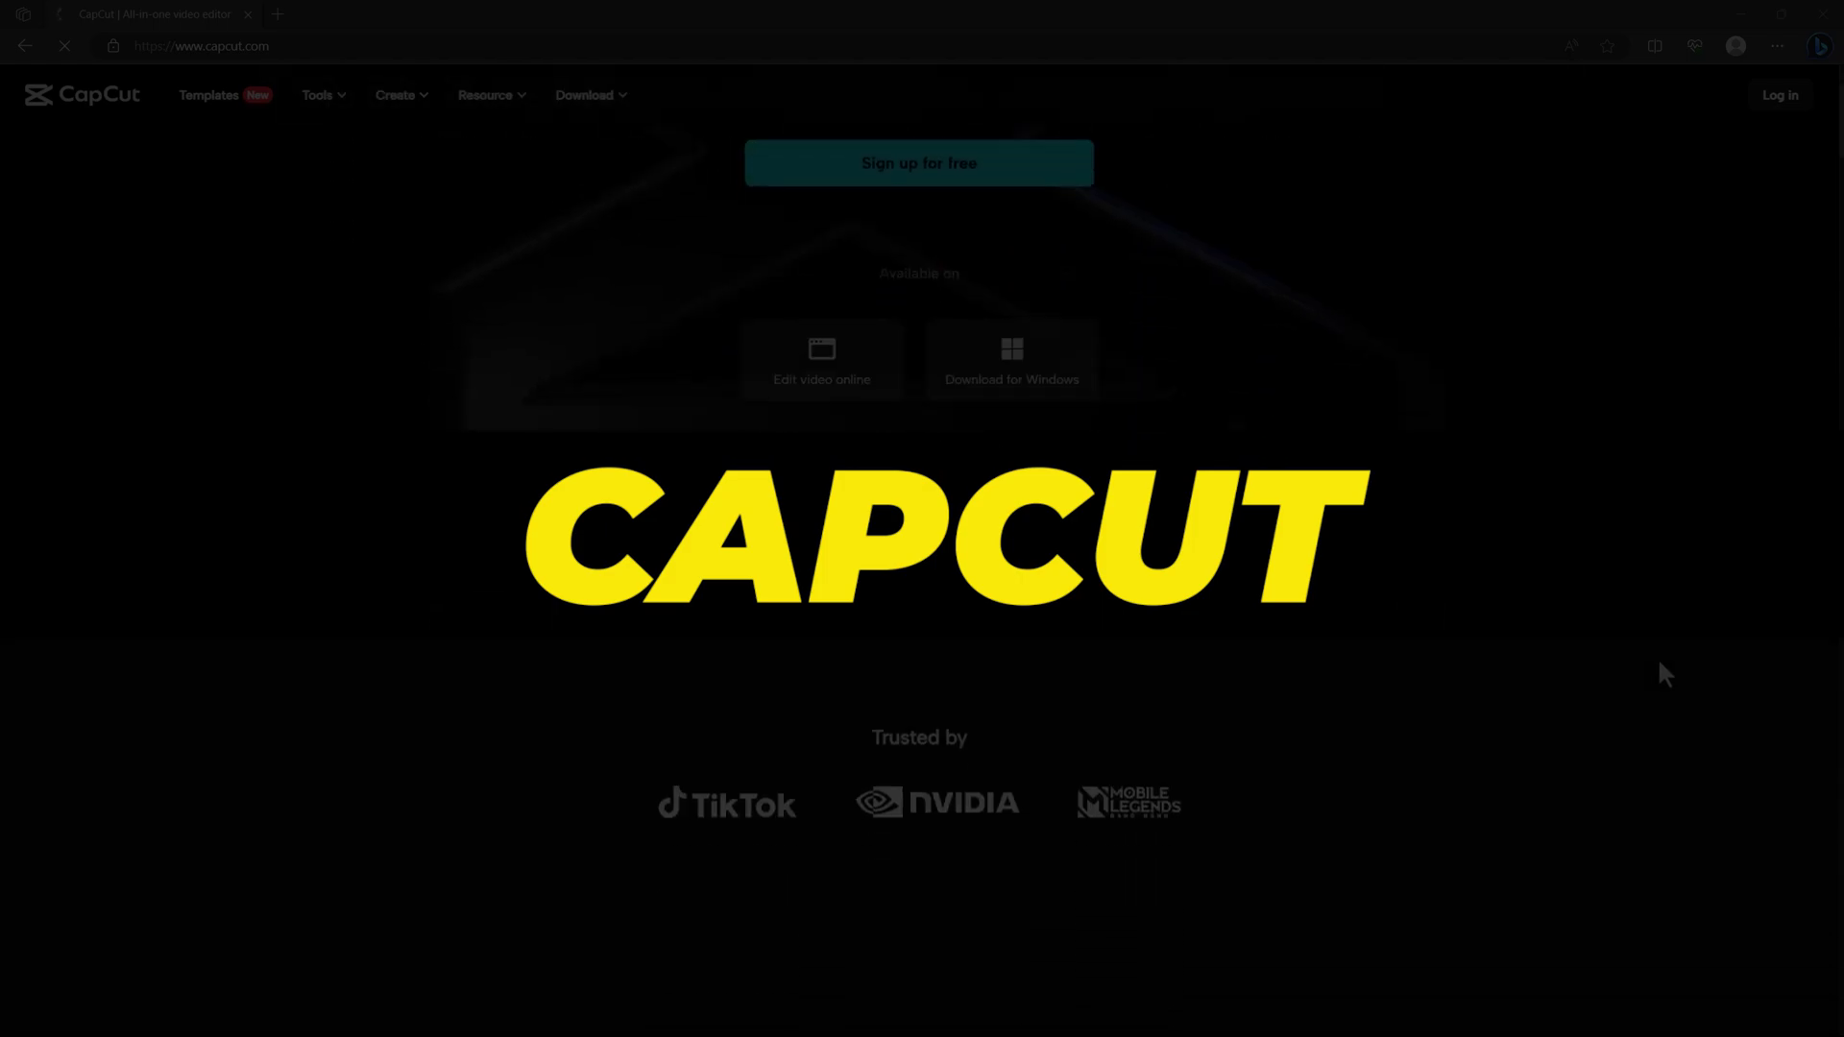
{"action": "scroll", "coordinate": [1659, 663], "scroll_direction": "down", "scroll_amount": 10}
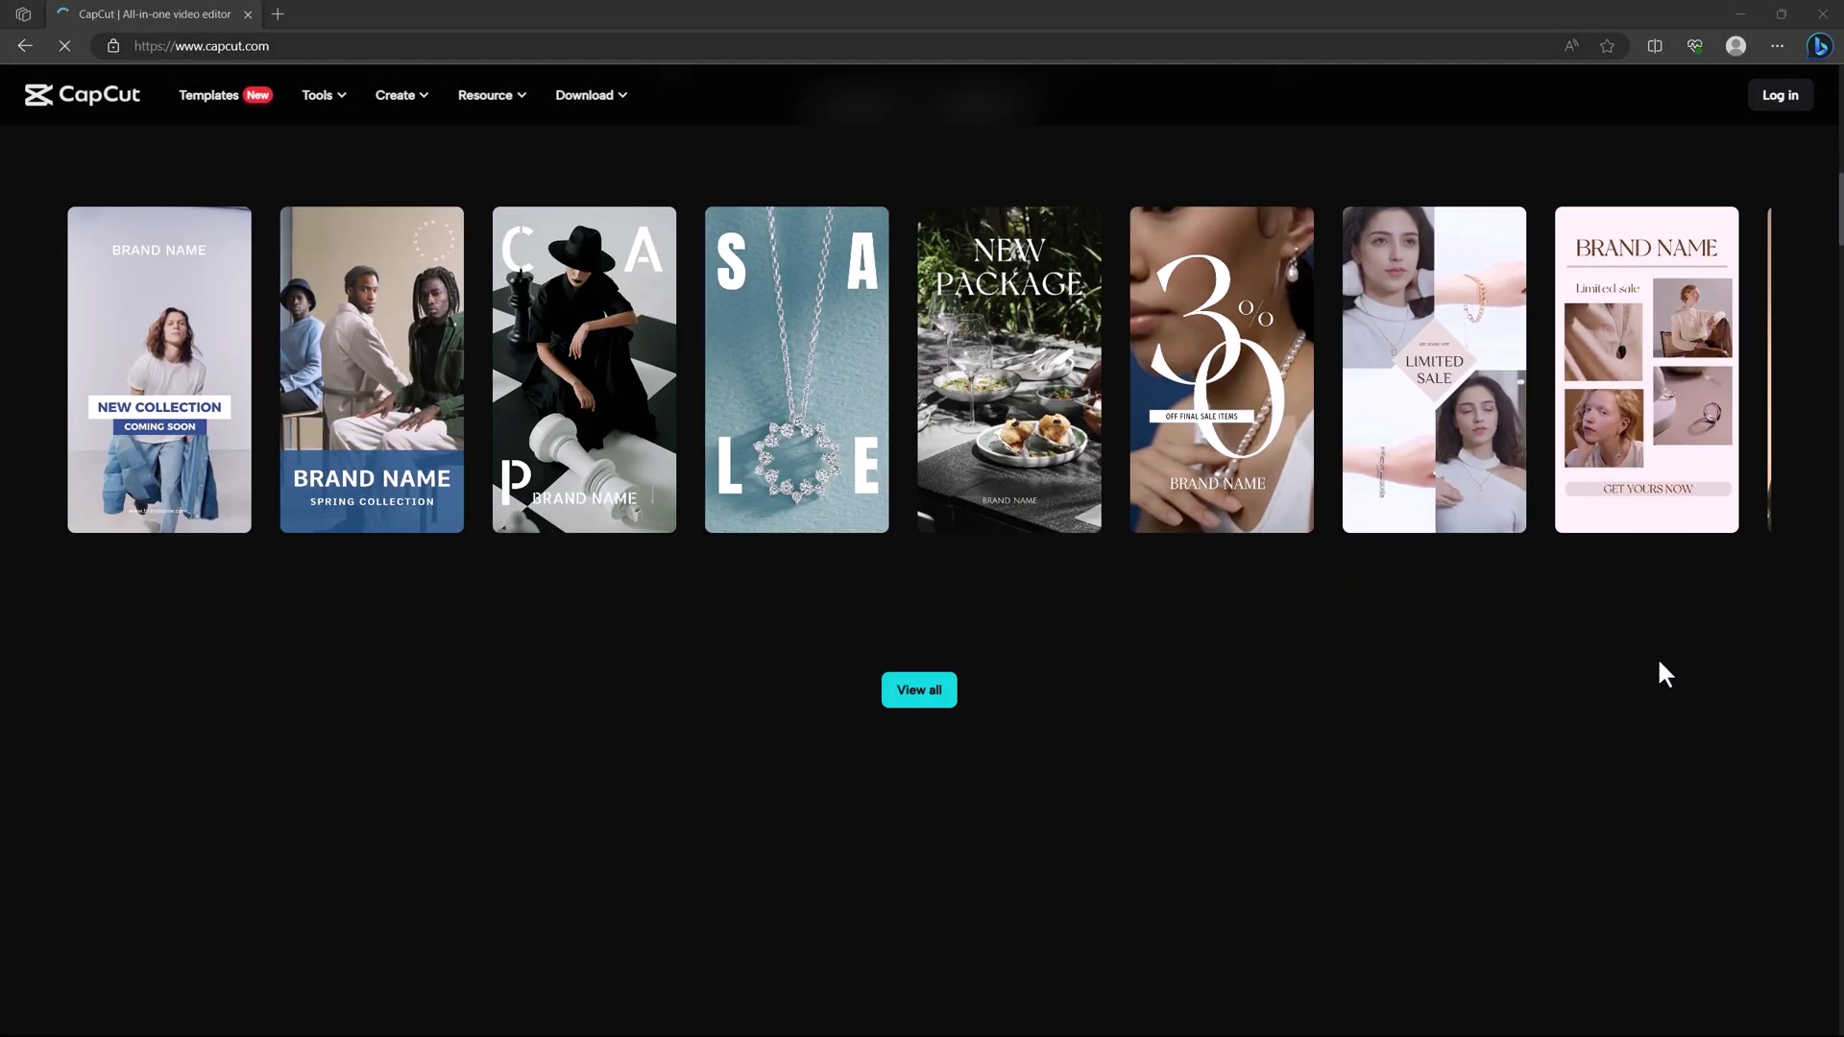
{"action": "scroll", "coordinate": [1629, 678], "scroll_direction": "down", "scroll_amount": 8}
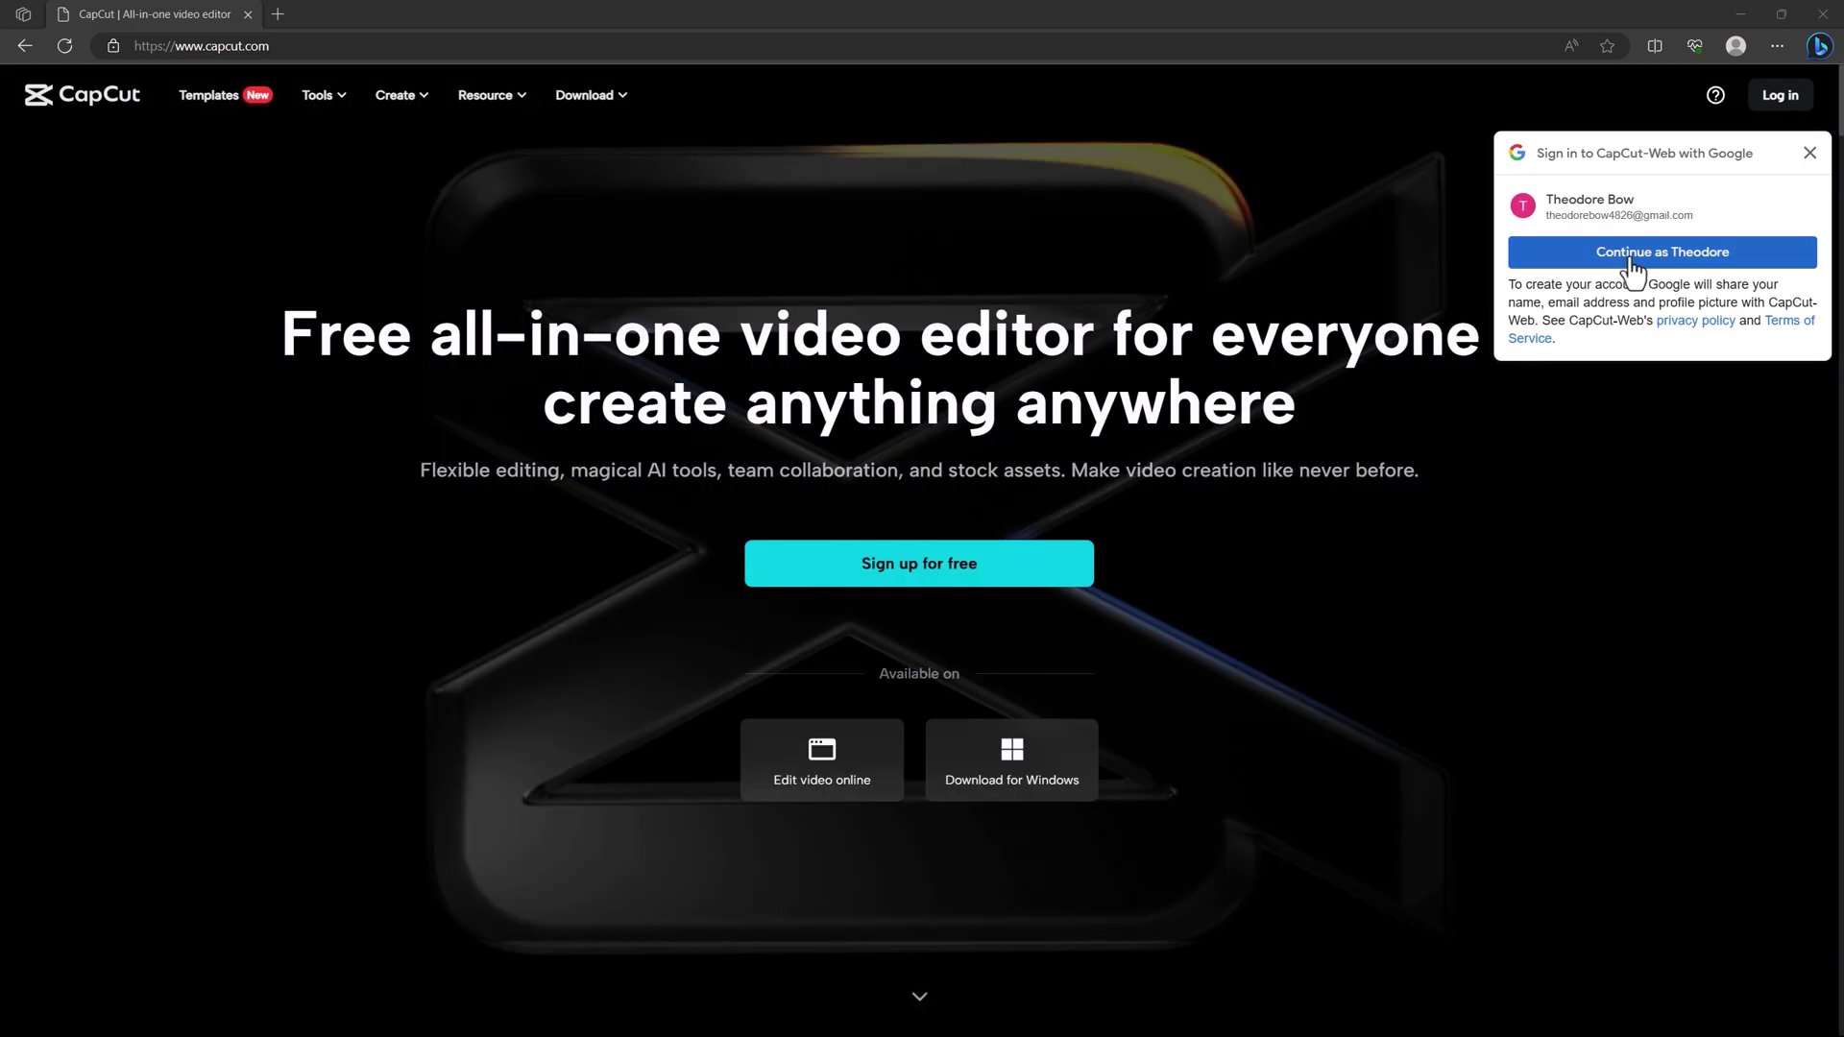
Step: Sign in to CapCut with the suggested Google account, open the Video upscaler magic tool and dismiss its how-to video
{"action": "left_click", "coordinate": [1630, 248]}
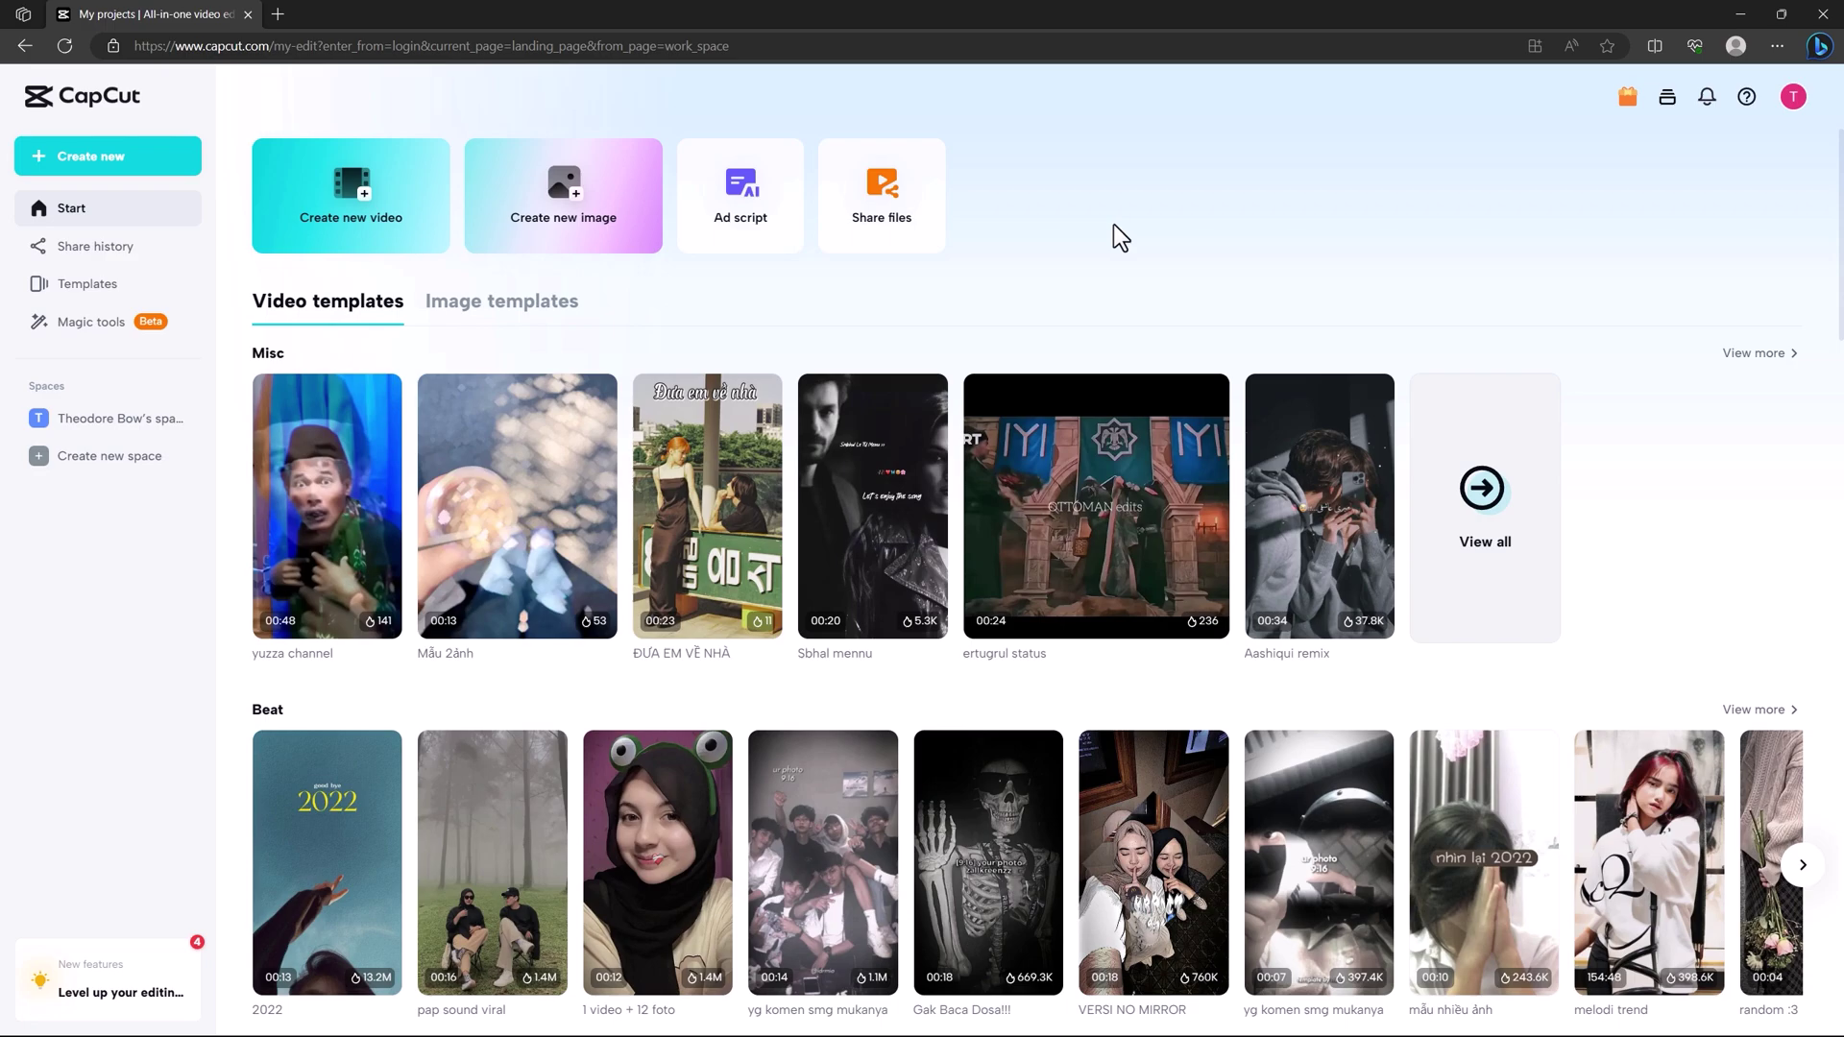
{"action": "left_click", "coordinate": [100, 348]}
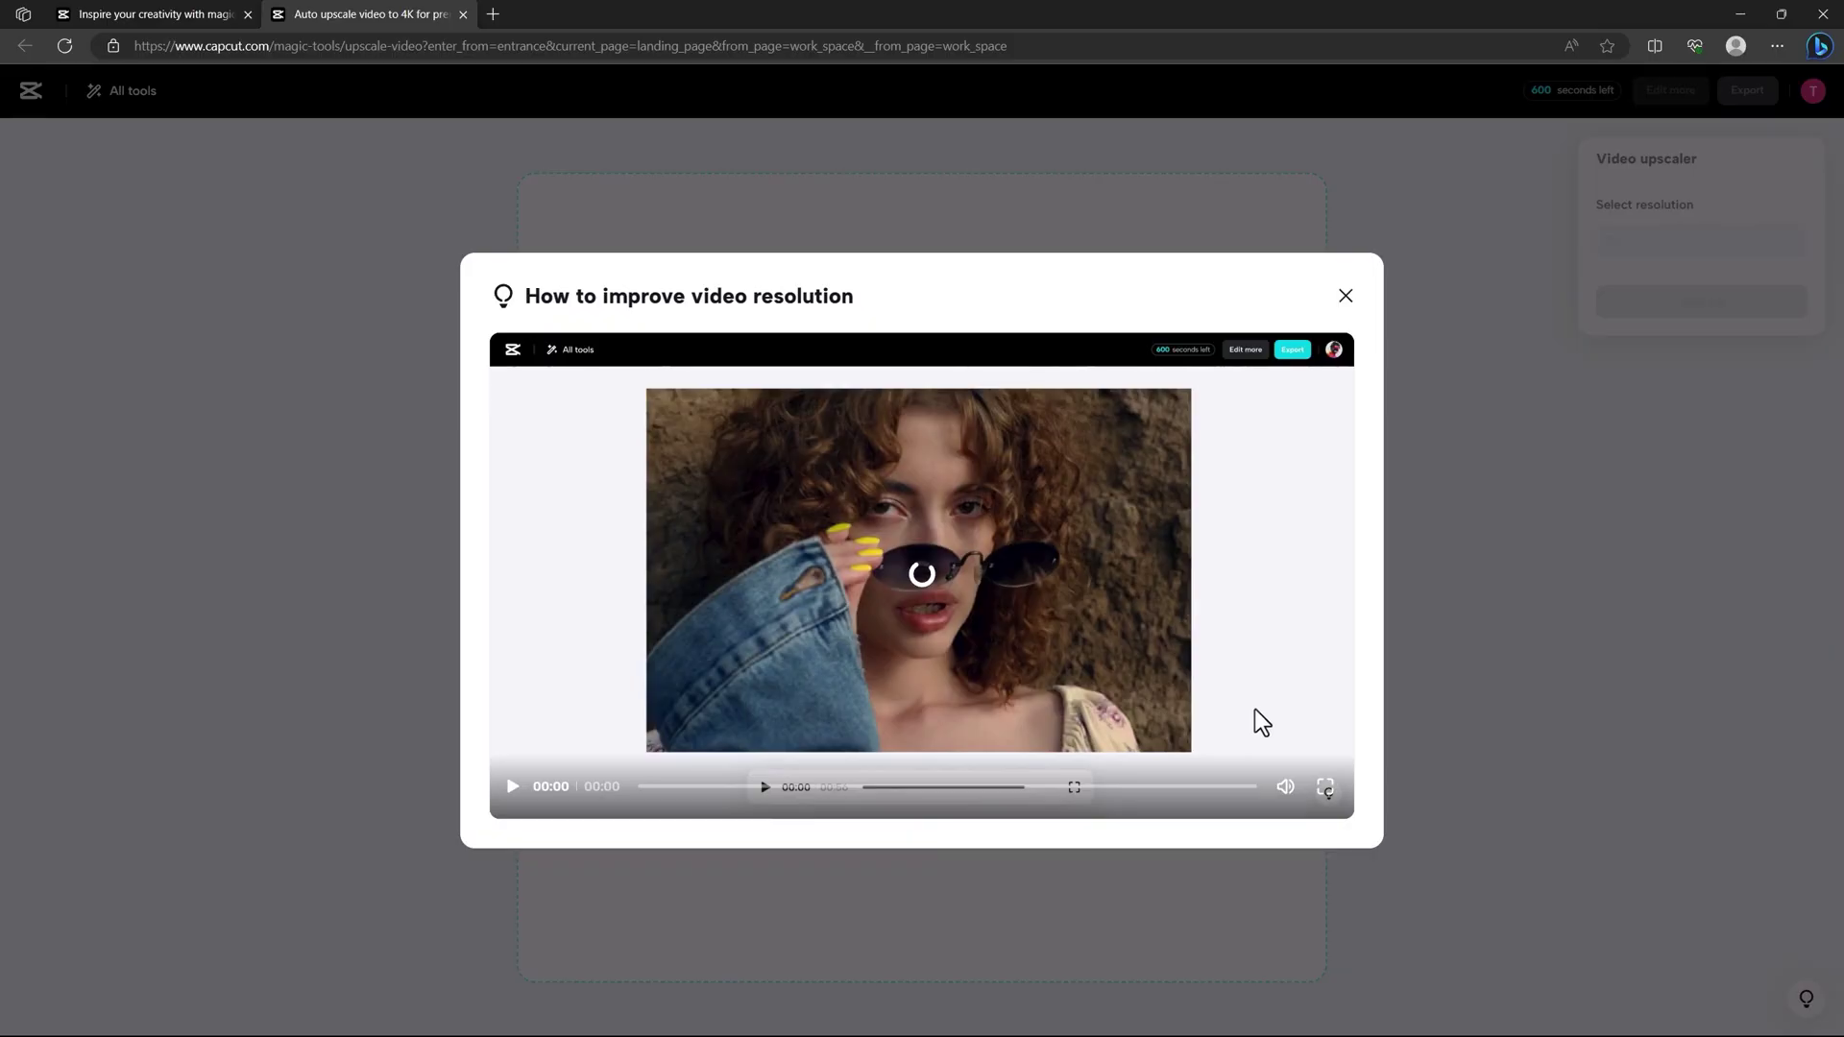
{"action": "left_click", "coordinate": [1346, 297]}
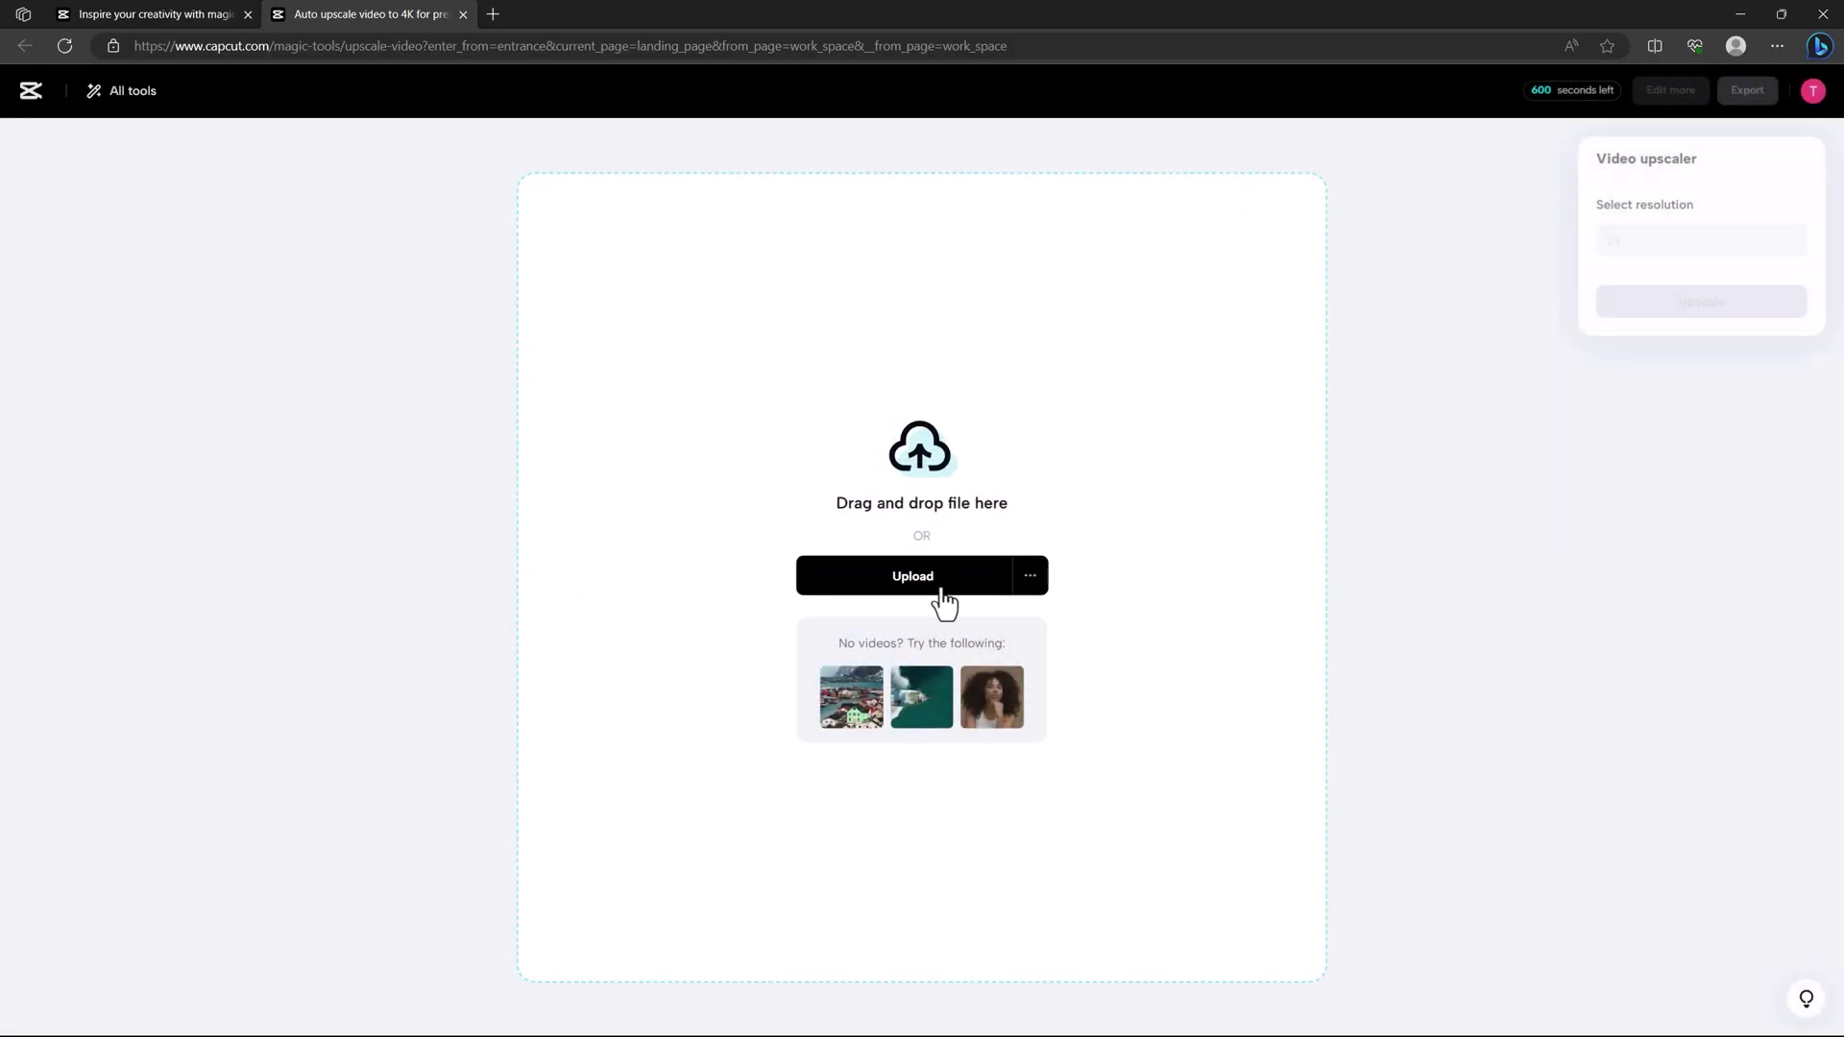
Step: Preview Intro 720p .mp4 full screen in VLC media player and upload it to the video upscaler
{"action": "left_click", "coordinate": [942, 588]}
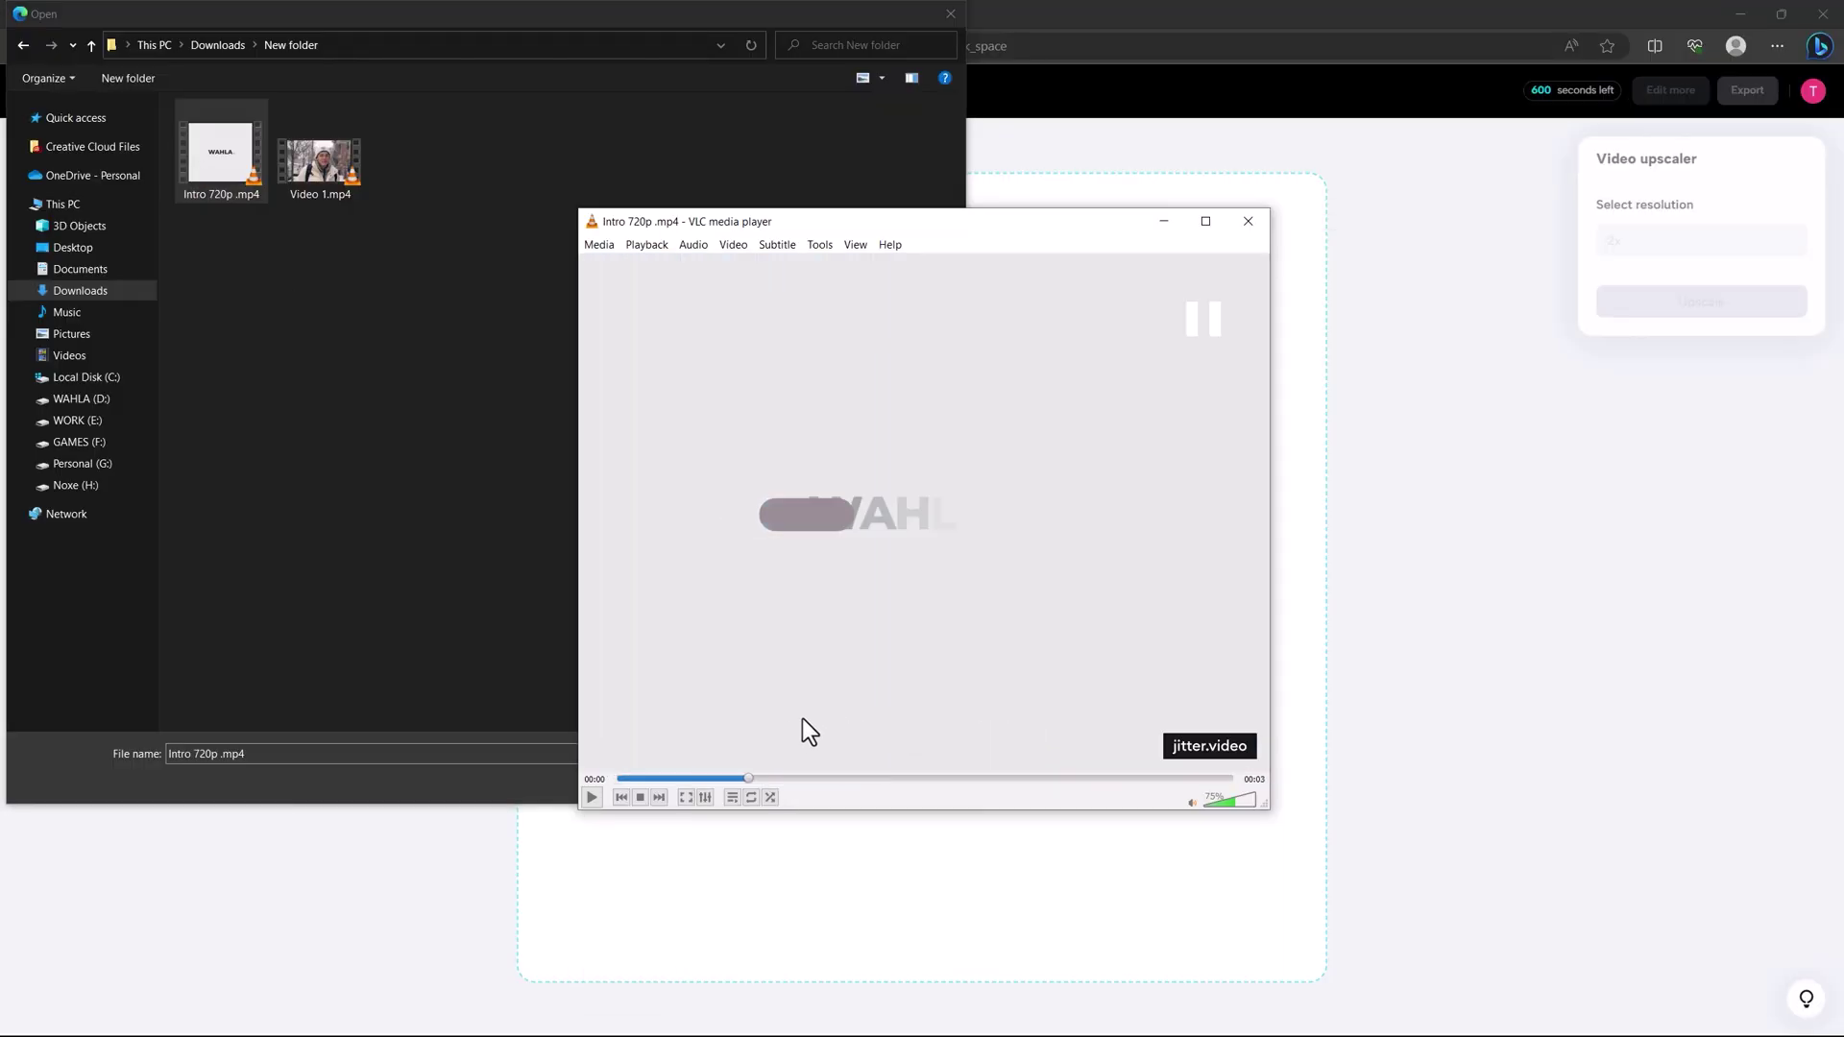
{"action": "double_click", "coordinate": [809, 694]}
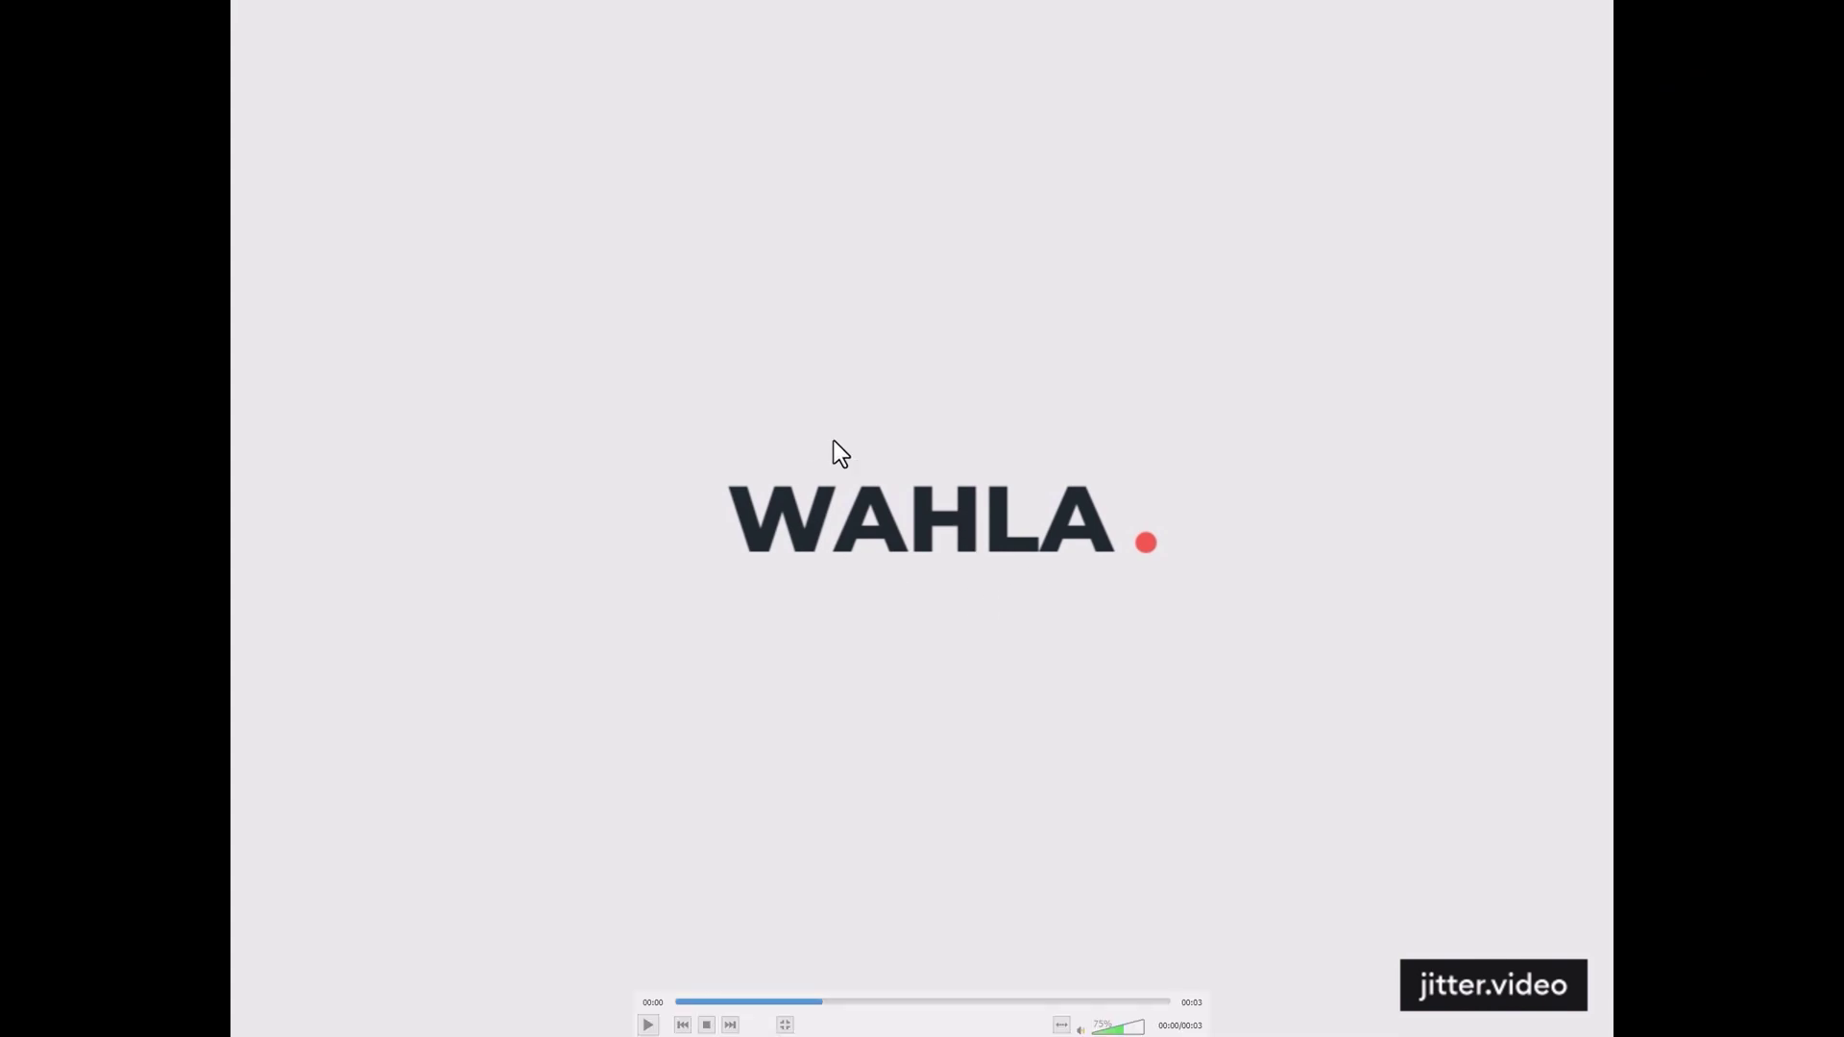
{"action": "double_click", "coordinate": [970, 455]}
{"action": "left_click", "coordinate": [1251, 219]}
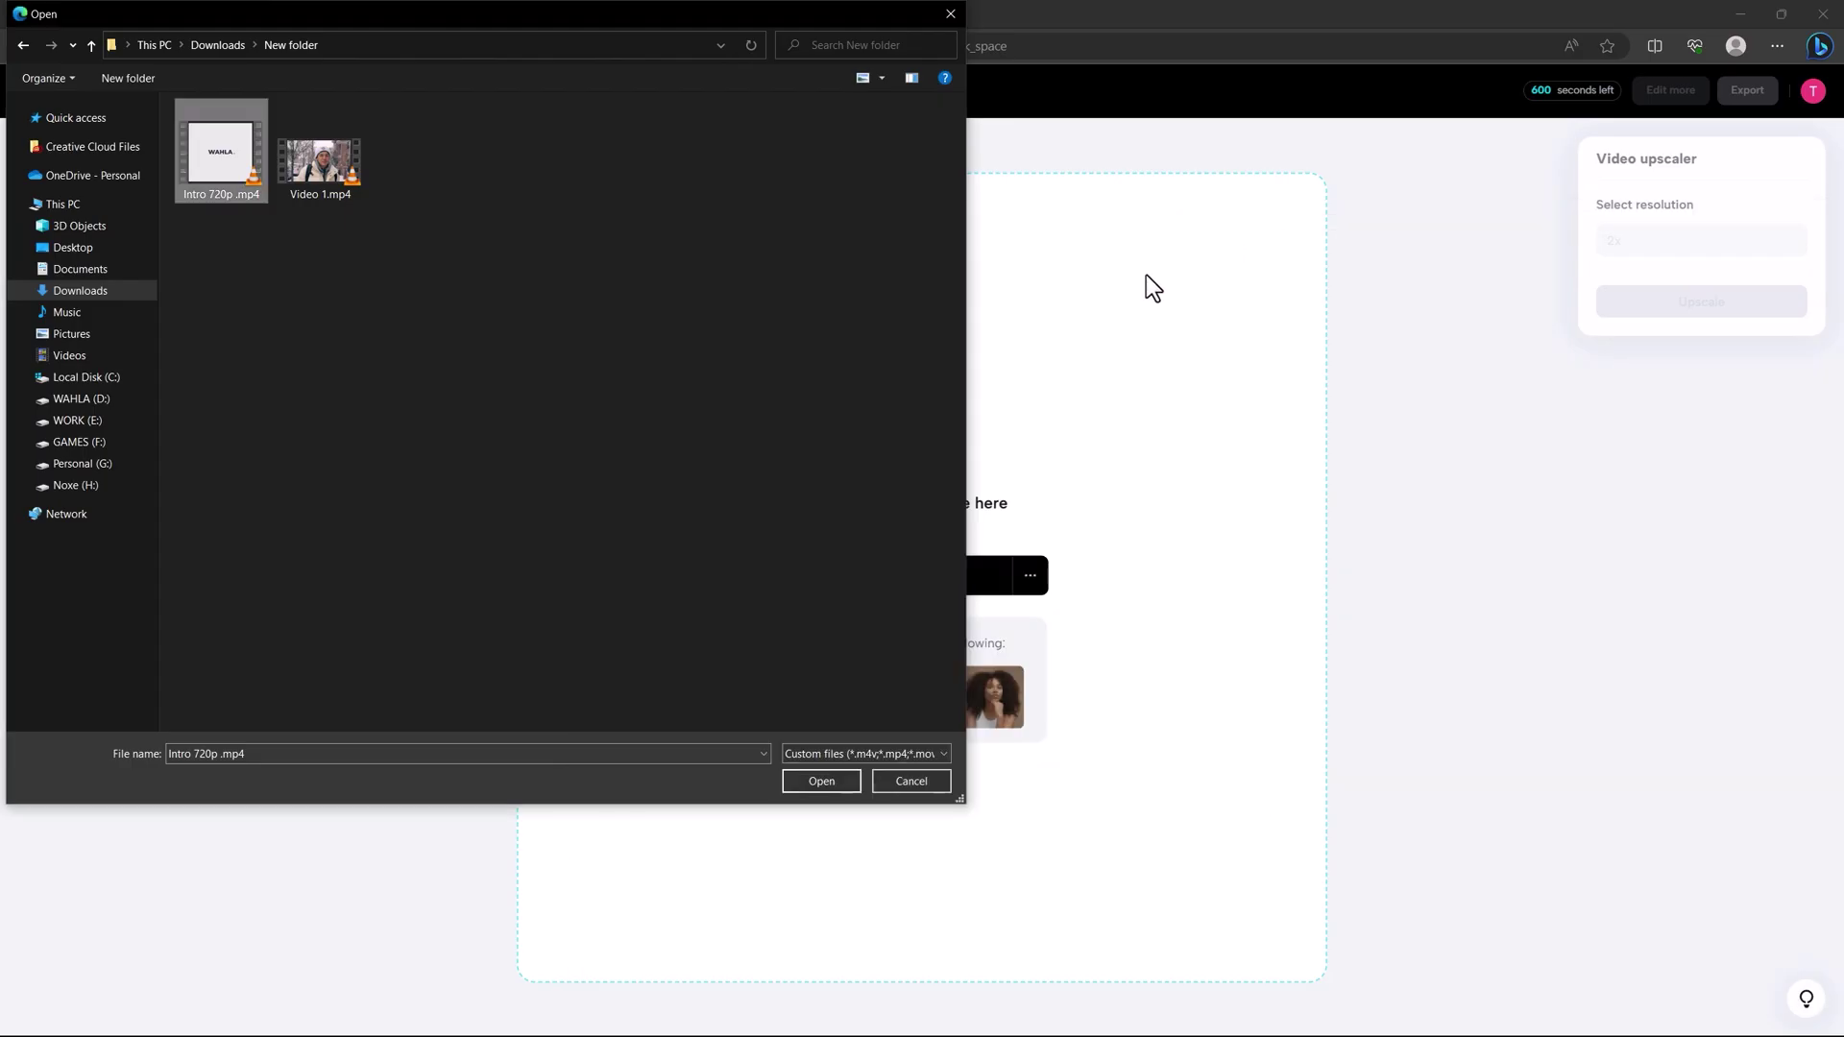
{"action": "left_click", "coordinate": [821, 782]}
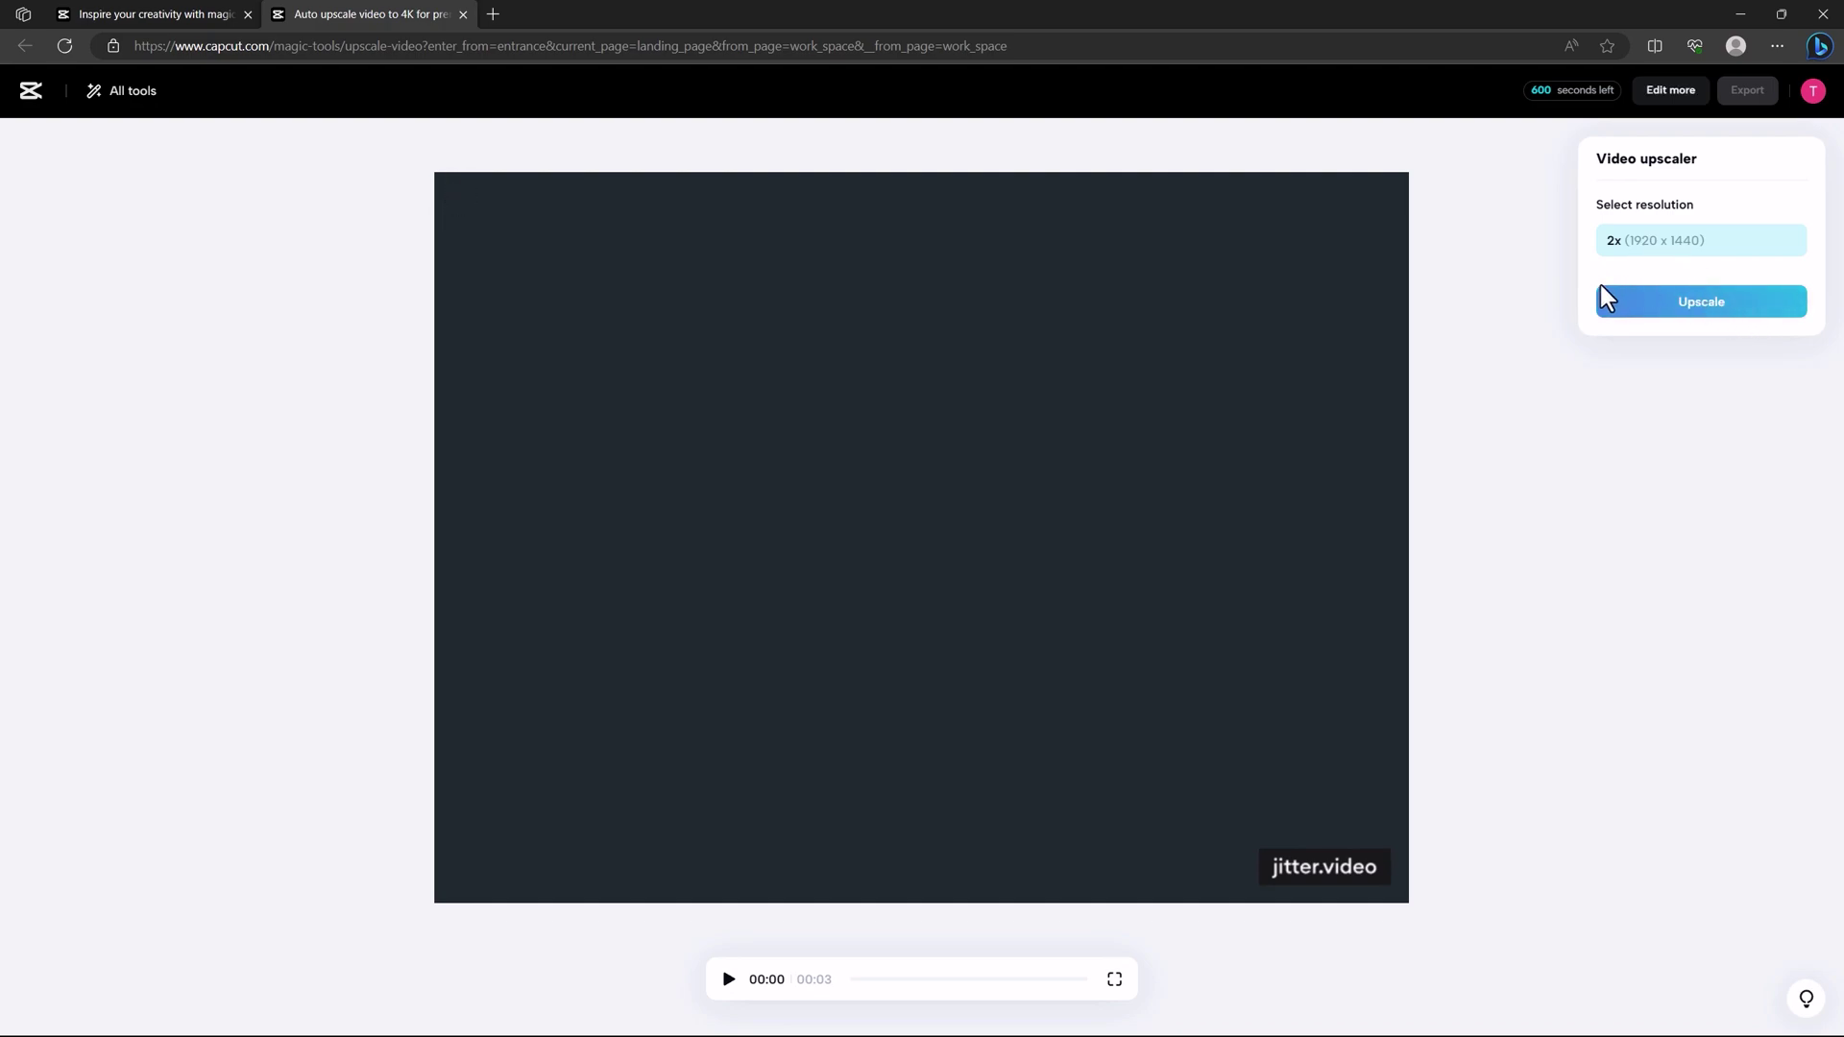
Step: Upscale the intro video 2x to 1920 x 1440 and show the result full screen
{"action": "left_click", "coordinate": [1735, 323]}
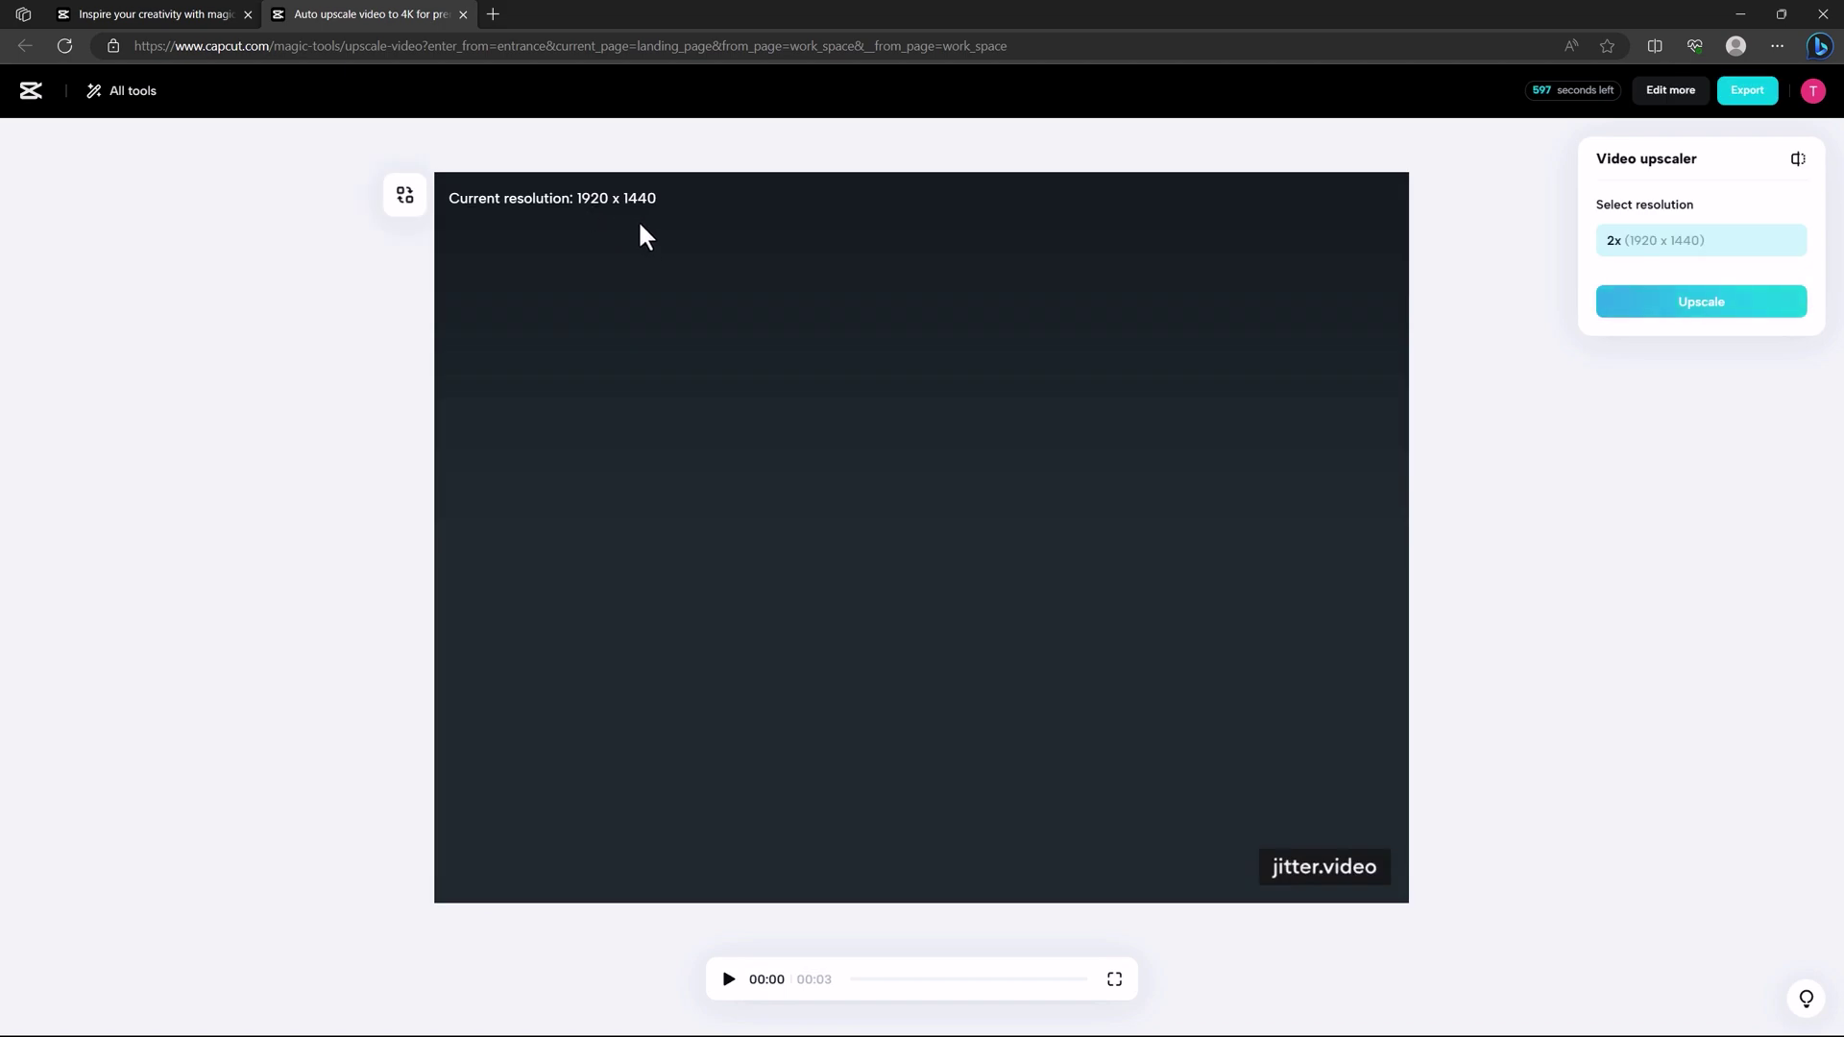
{"action": "left_click", "coordinate": [1114, 980]}
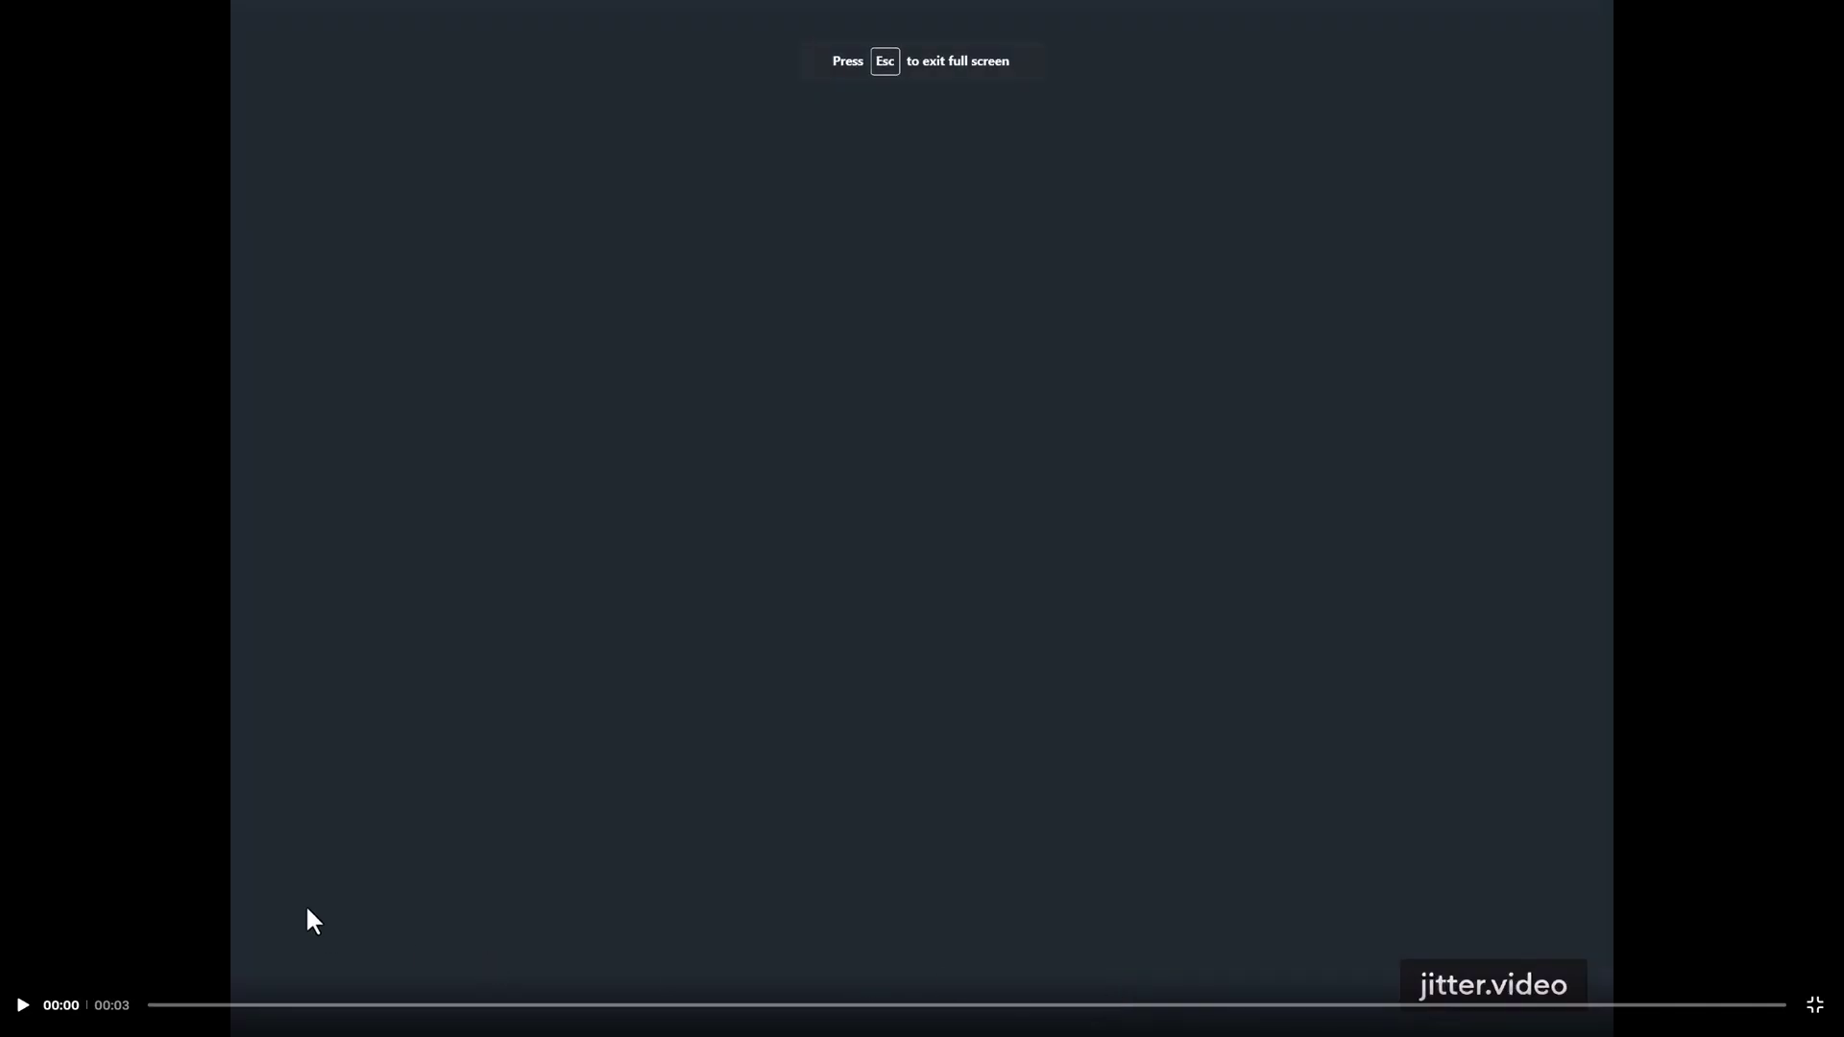
Step: Play the upscaled intro video in full screen, pause it near the end and leave full screen
{"action": "left_click", "coordinate": [25, 1010]}
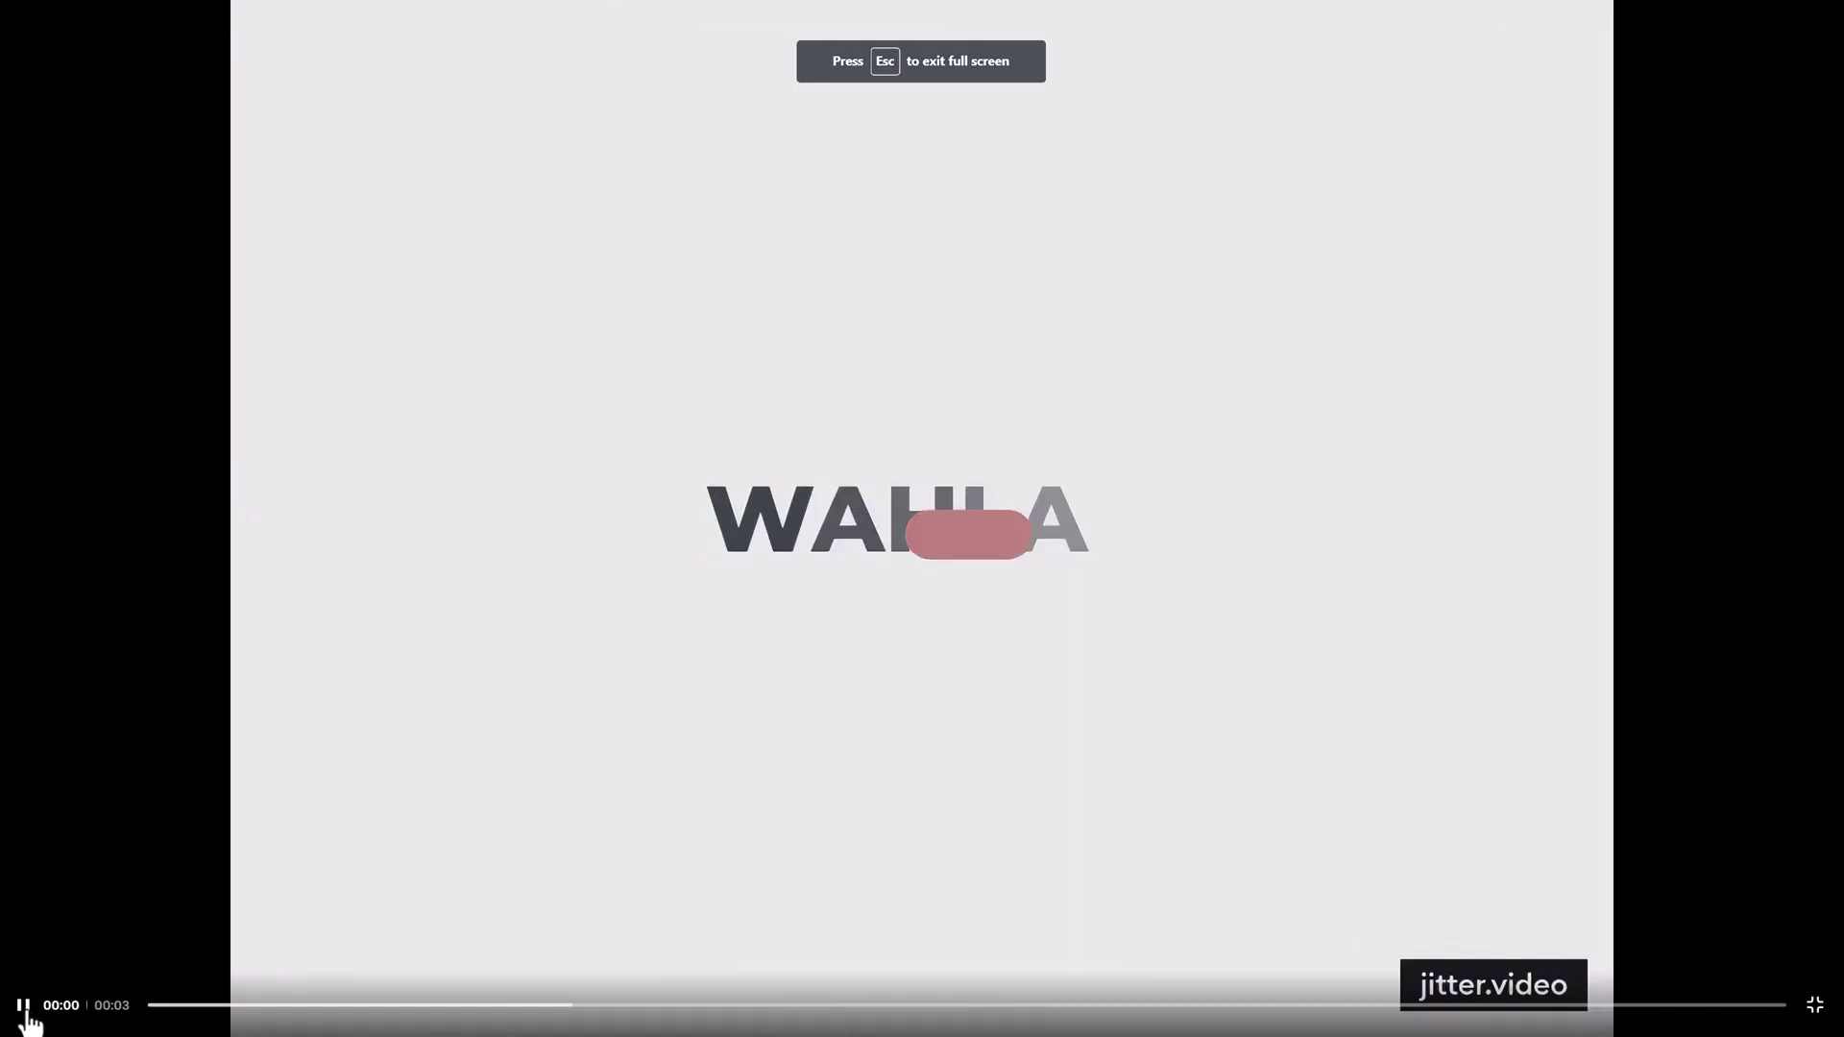
{"action": "left_click", "coordinate": [23, 1009]}
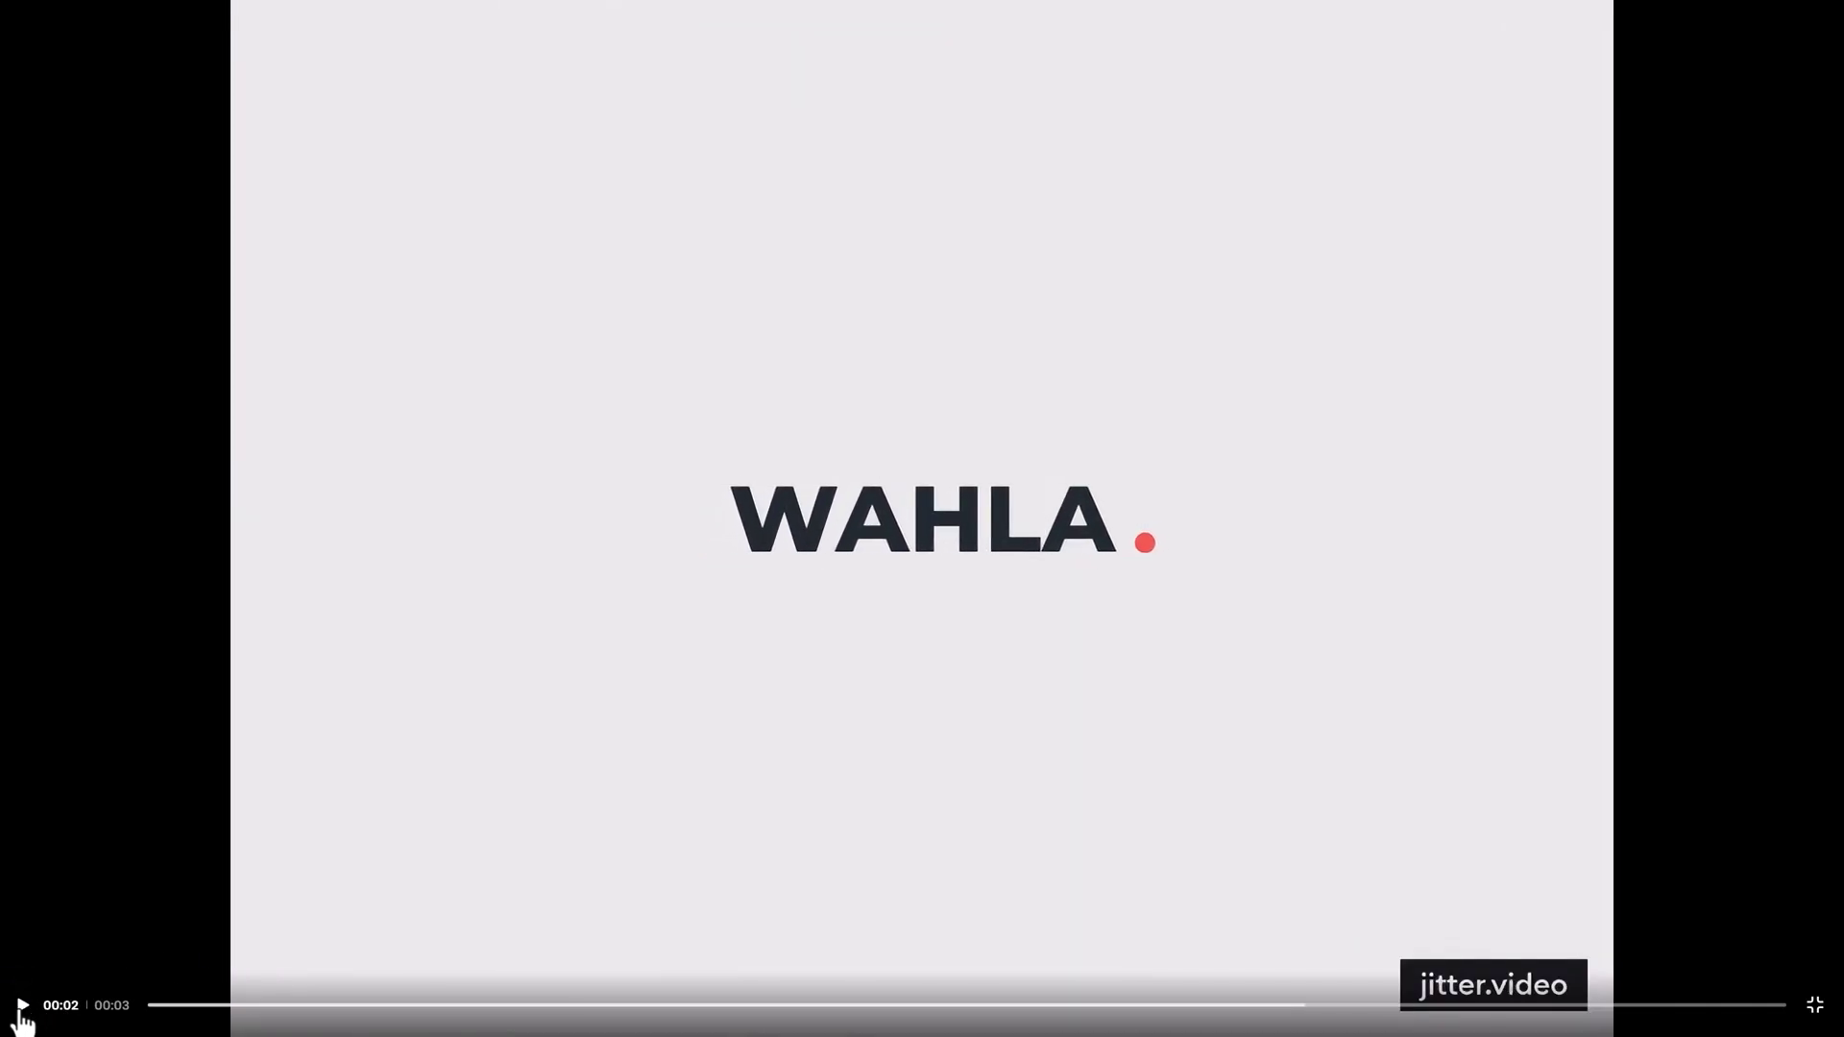
{"action": "key", "text": "Escape"}
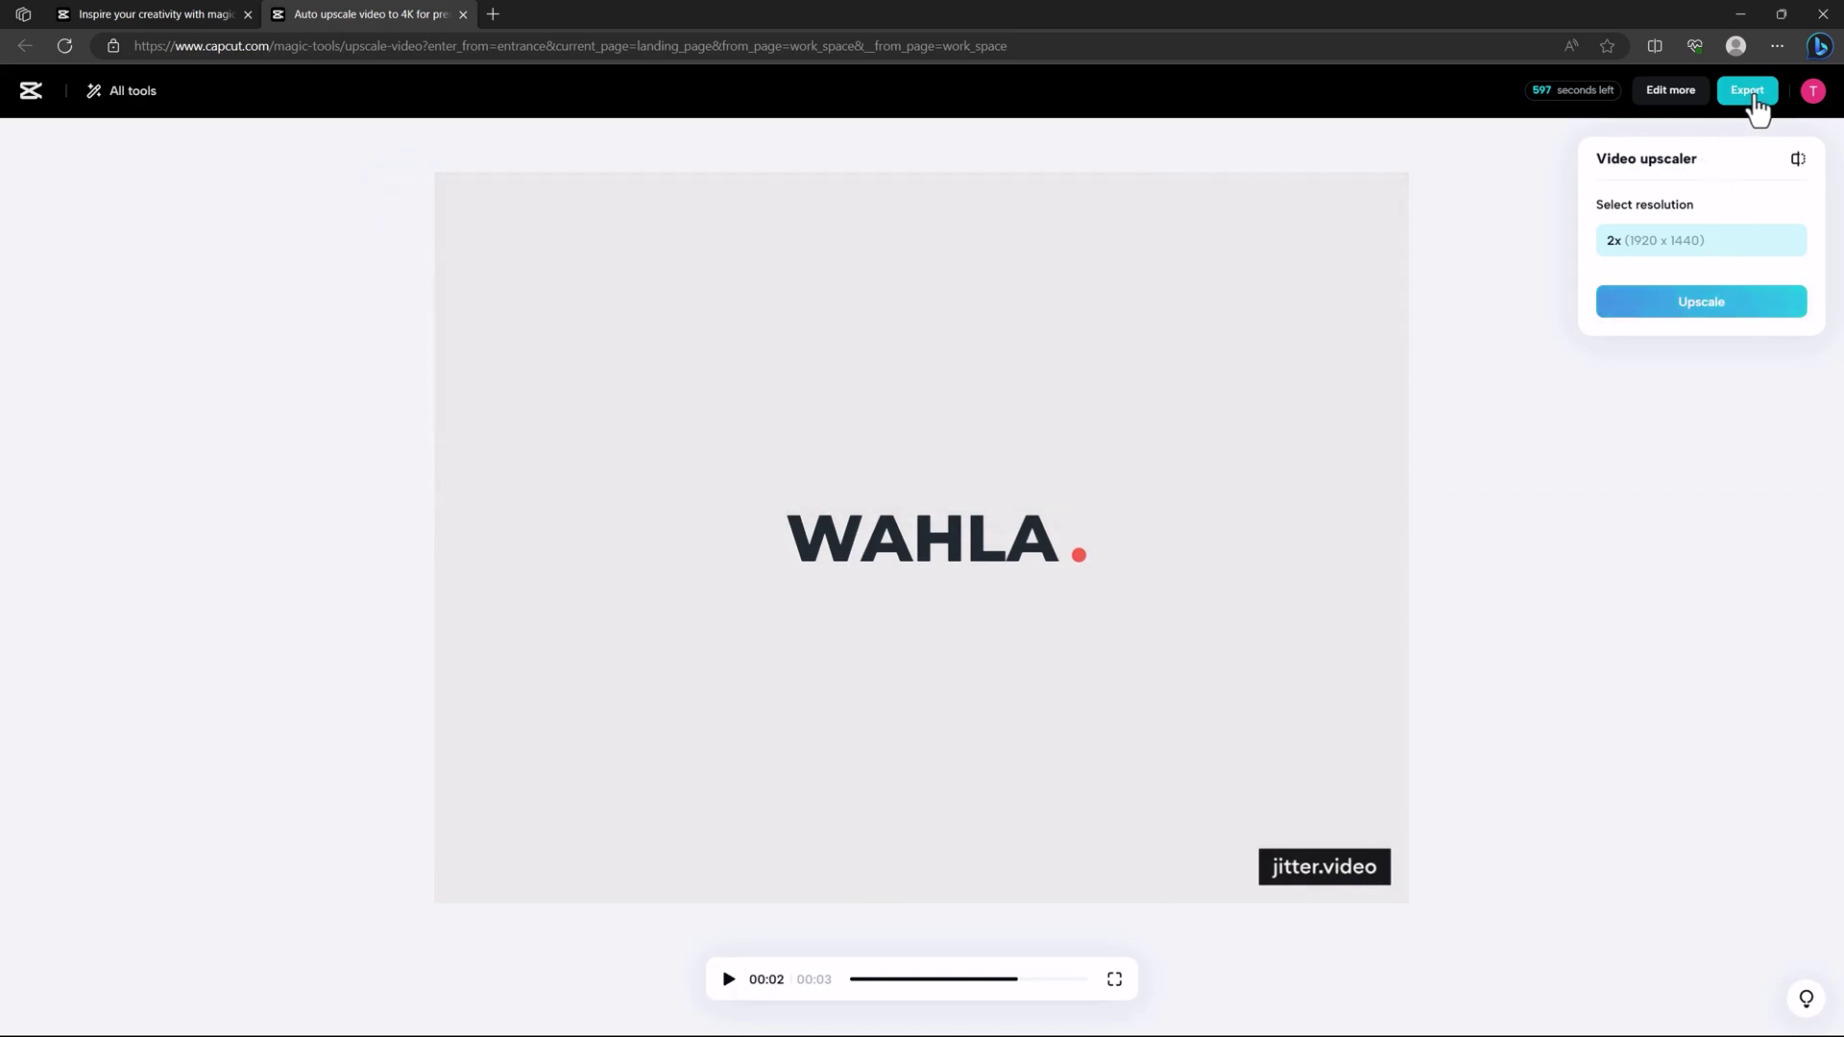
Step: Export the upscaled video, download it as an MP4 and open the downloaded file
{"action": "left_click", "coordinate": [1752, 96]}
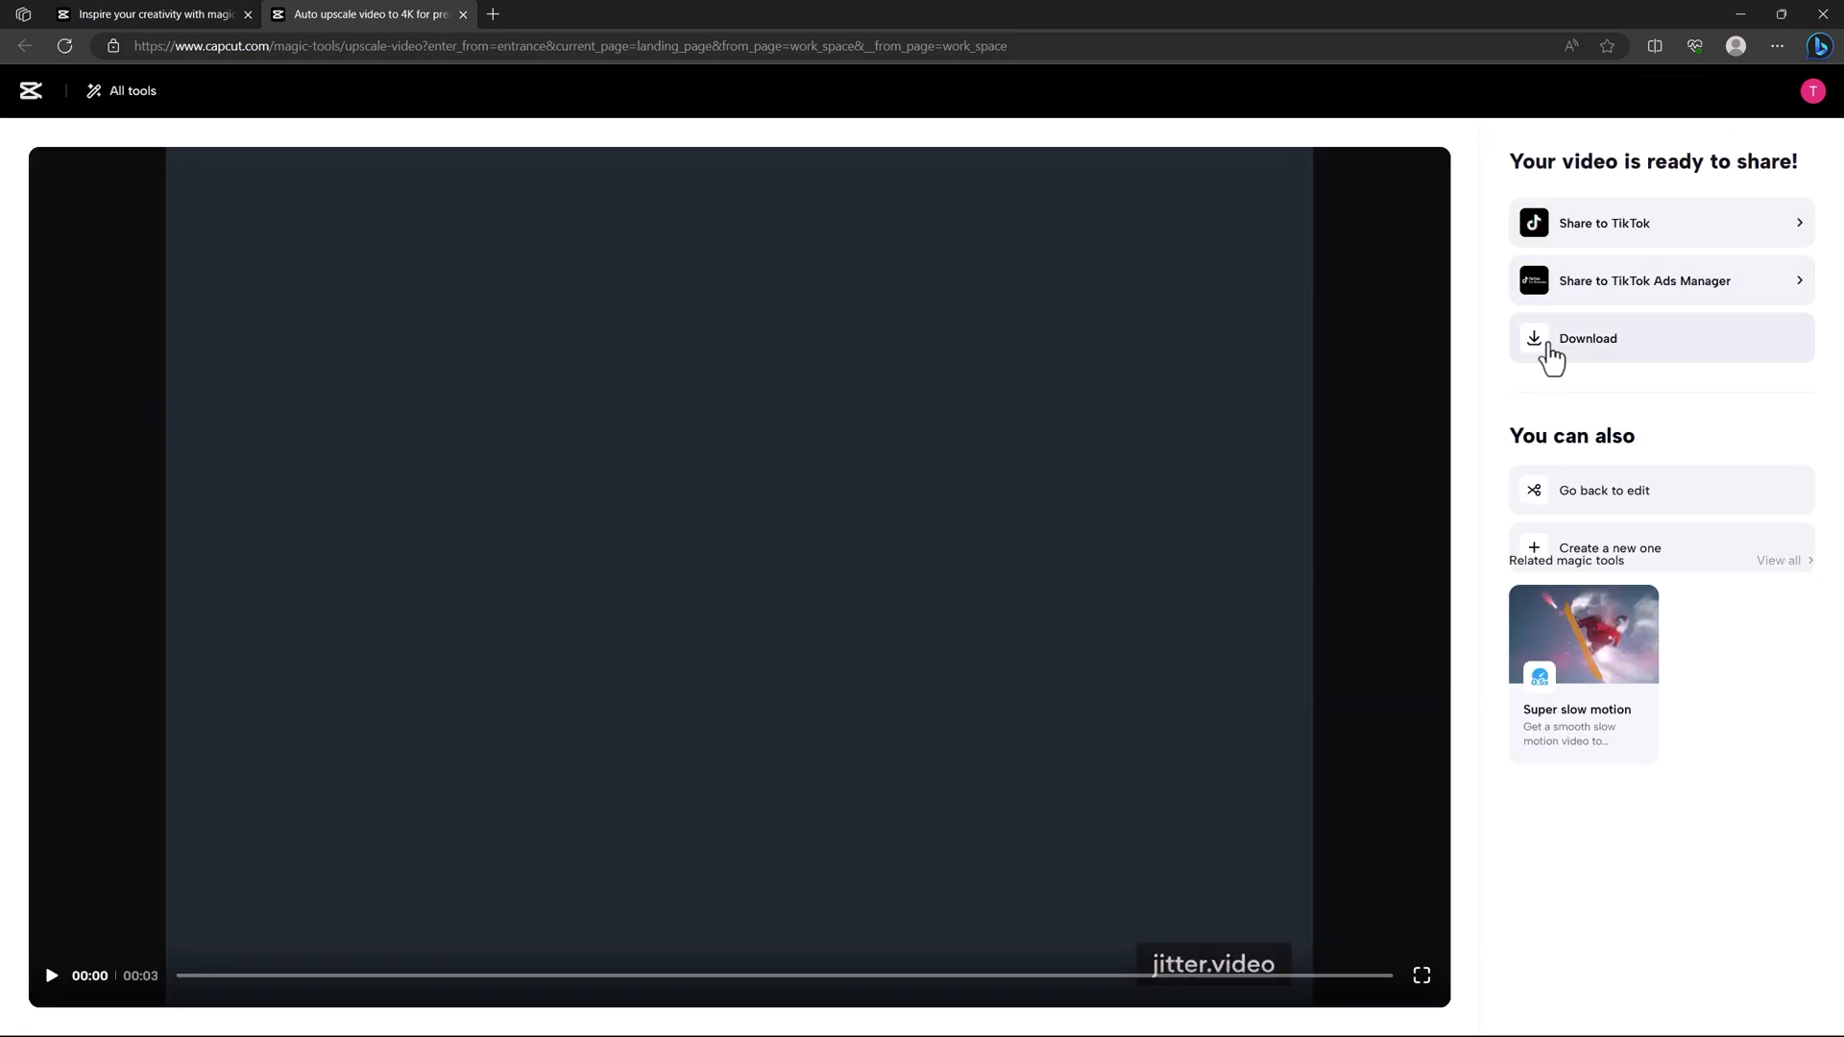
{"action": "left_click", "coordinate": [1646, 357]}
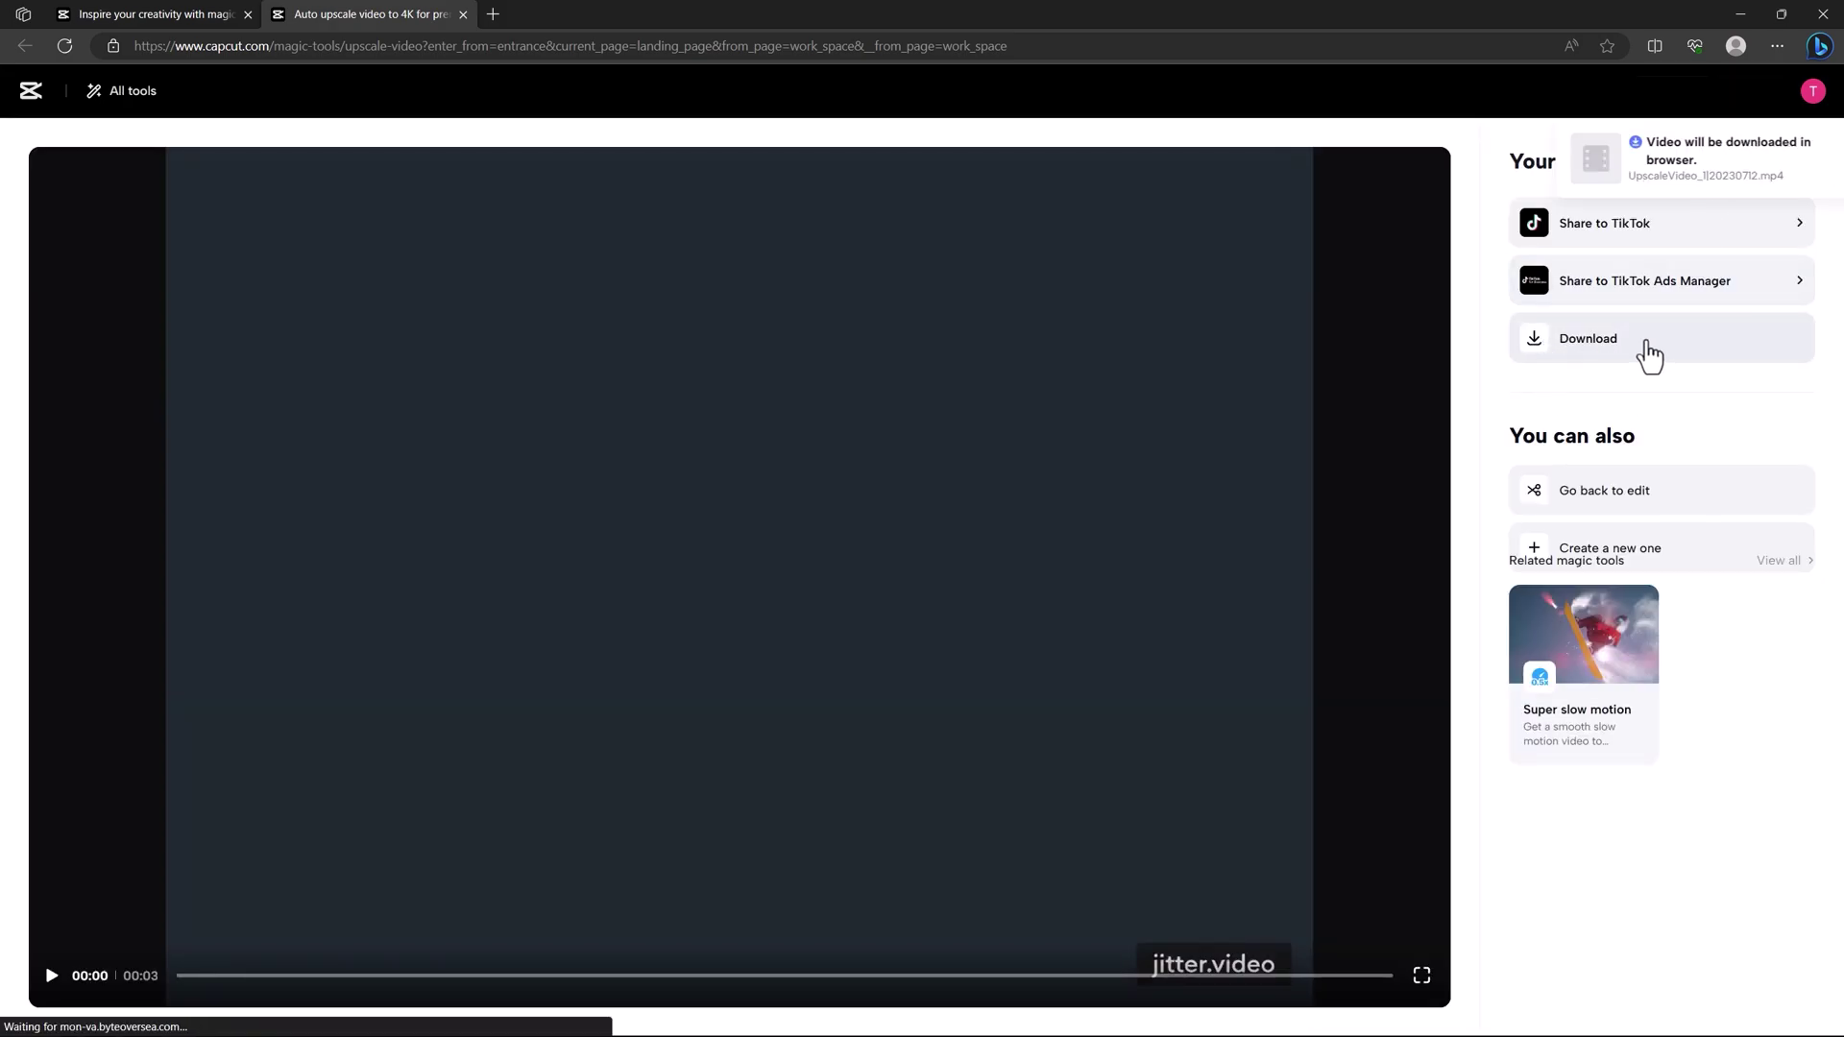
{"action": "left_click", "coordinate": [1400, 126]}
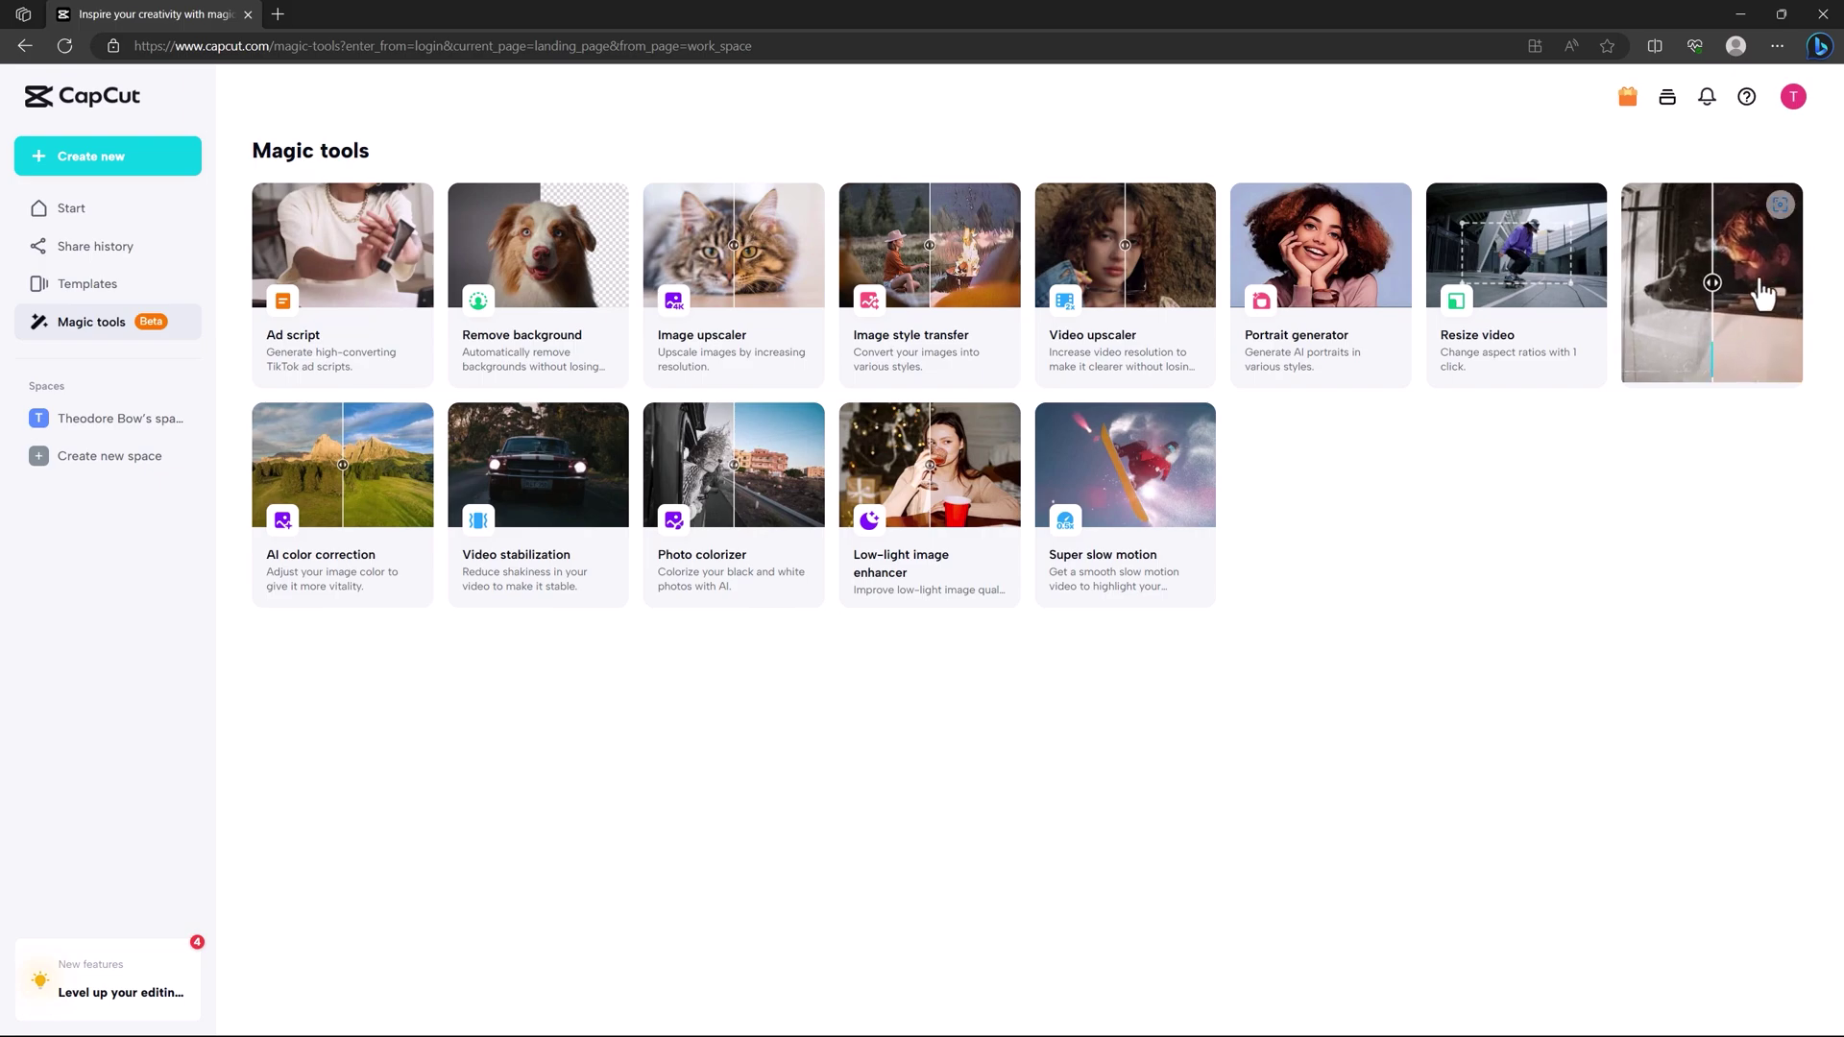
Step: Open the Old photo restoration magic tool and upload the scratched portrait of the curly-haired woman
{"action": "left_click", "coordinate": [1605, 362]}
{"action": "left_click", "coordinate": [943, 576]}
{"action": "left_click", "coordinate": [318, 144]}
{"action": "left_click", "coordinate": [827, 780]}
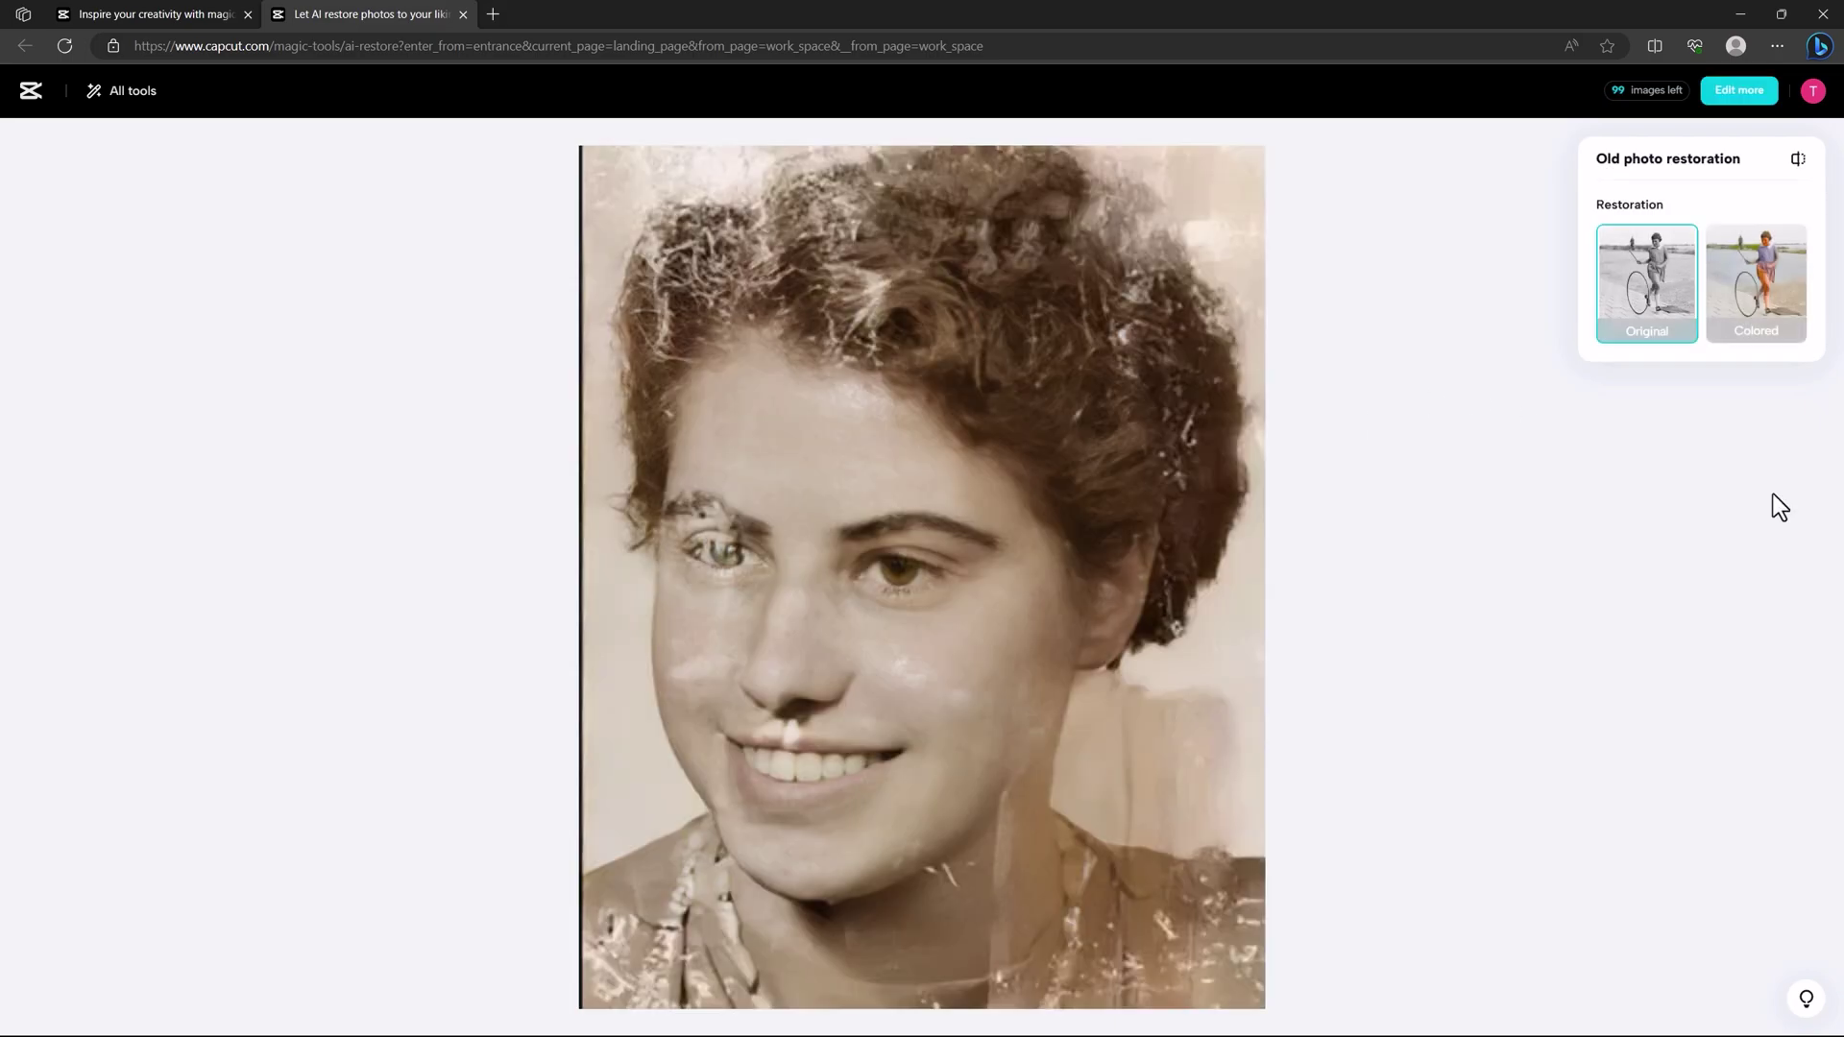
Step: Compare the restored portrait with the scratched original by switching repeatedly between the two views
{"action": "left_click", "coordinate": [1797, 159]}
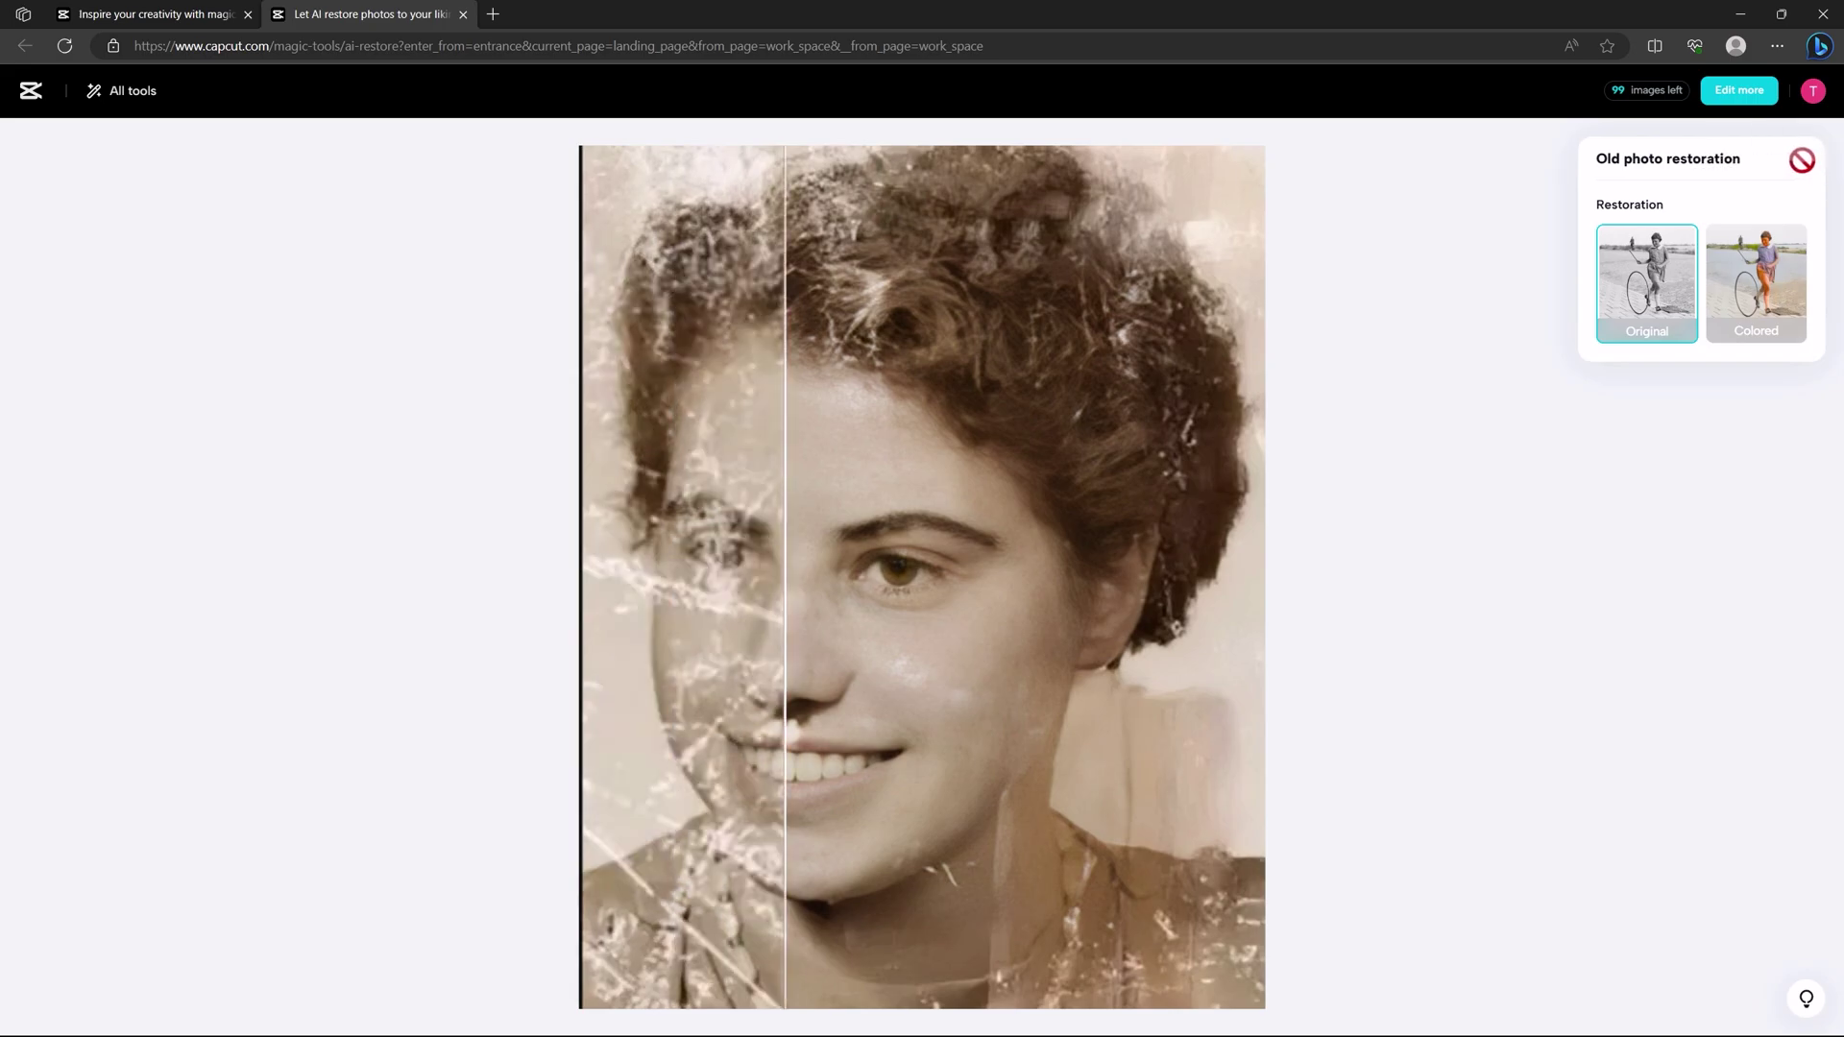
{"action": "left_click", "coordinate": [1800, 162]}
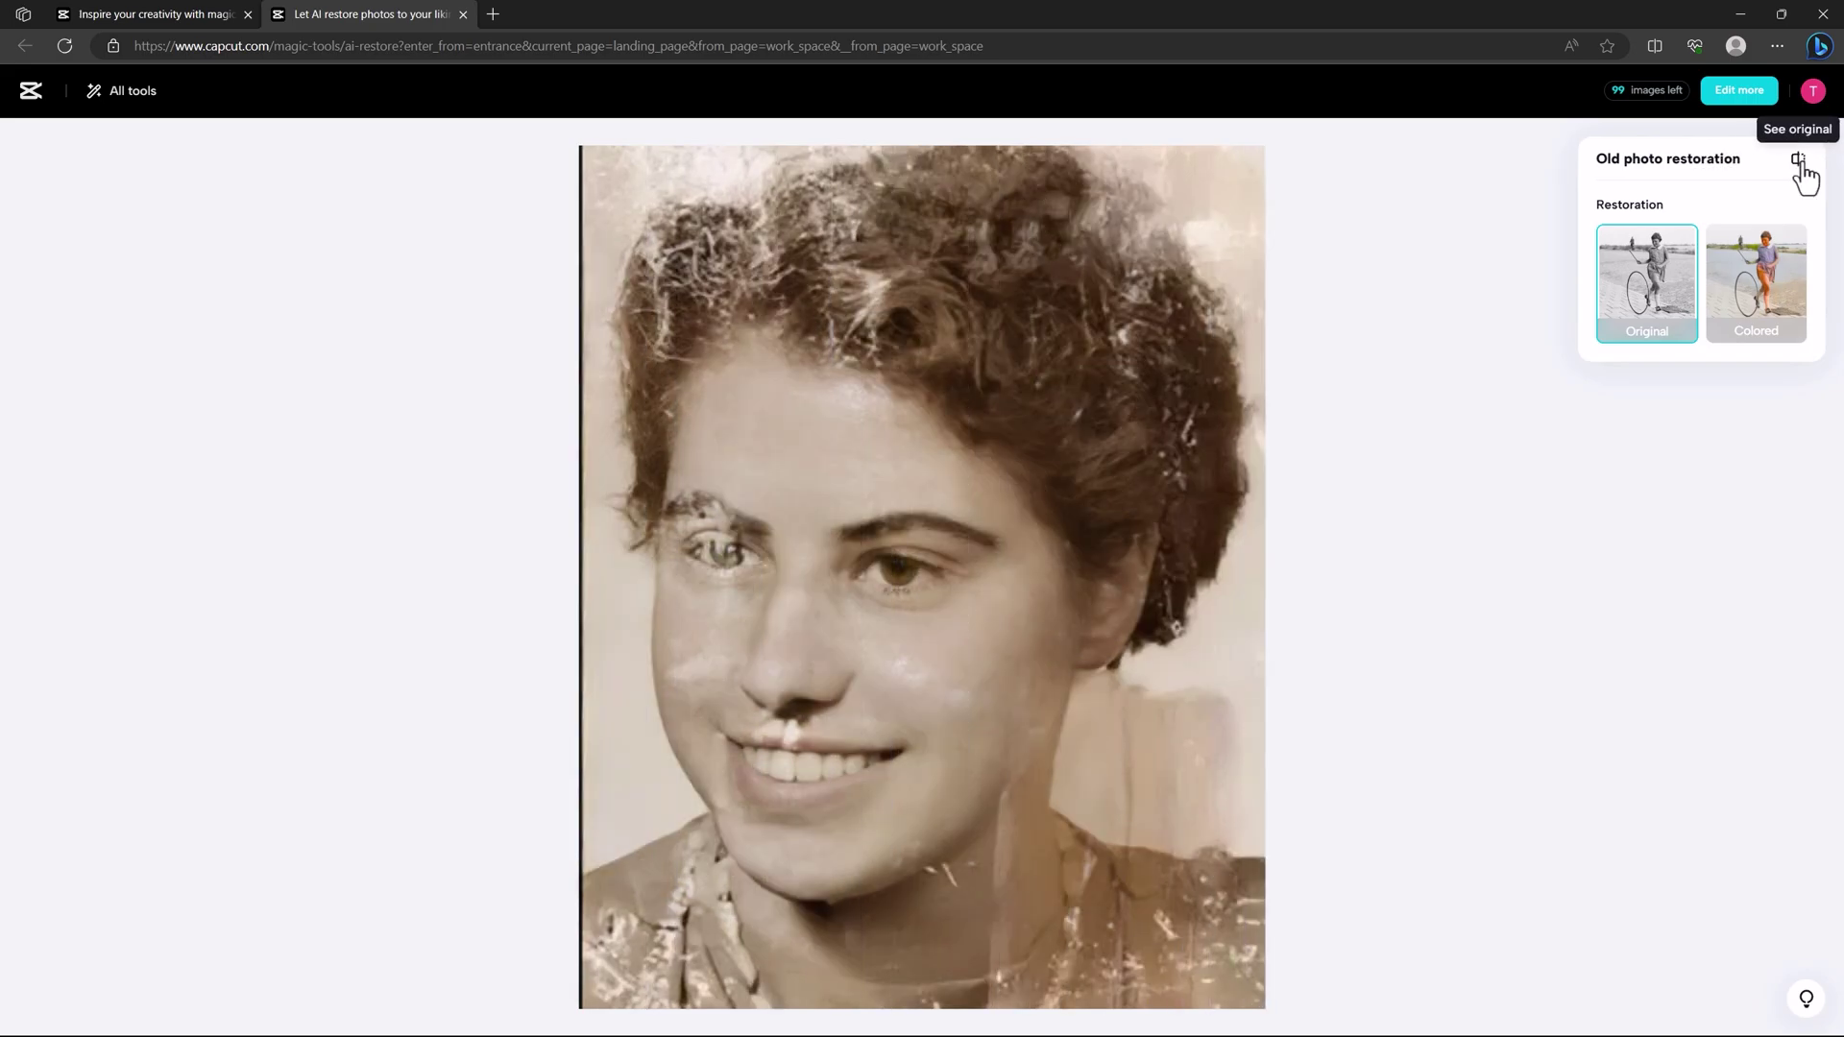
{"action": "left_click", "coordinate": [1800, 163]}
{"action": "left_click", "coordinate": [1799, 160]}
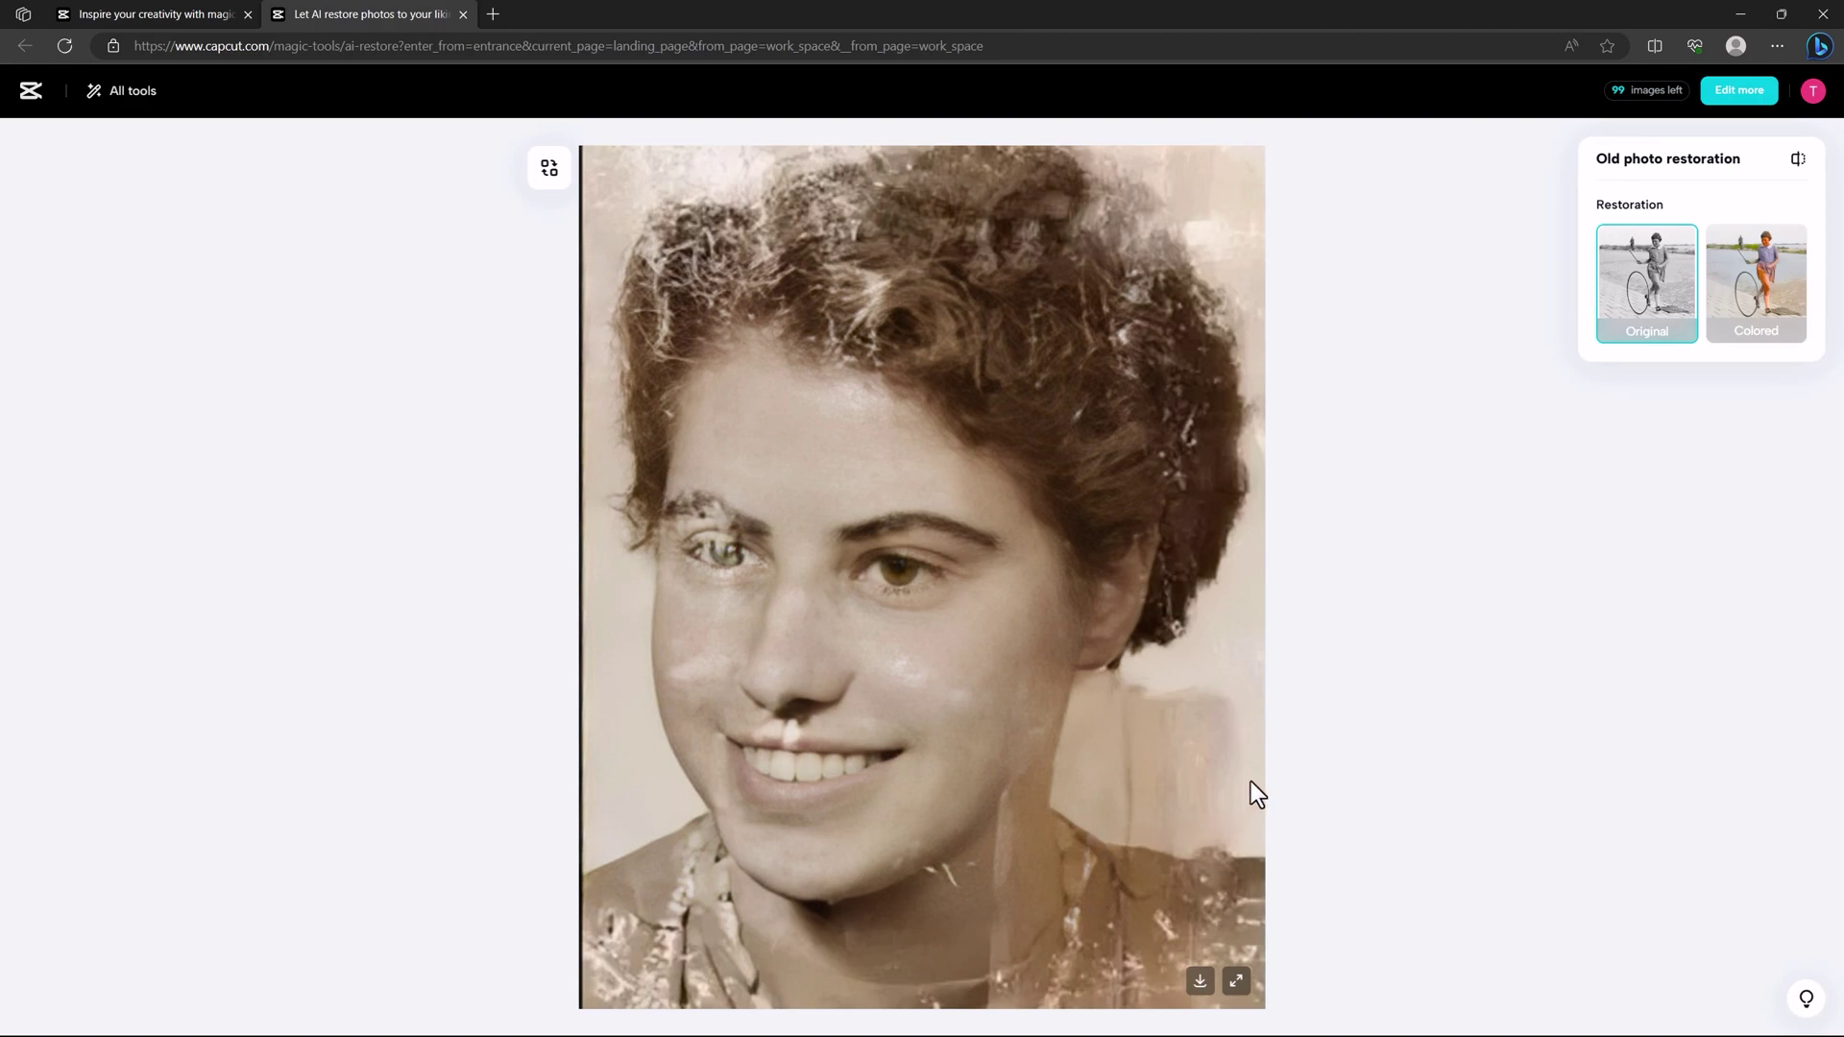
{"action": "left_click", "coordinate": [1796, 161]}
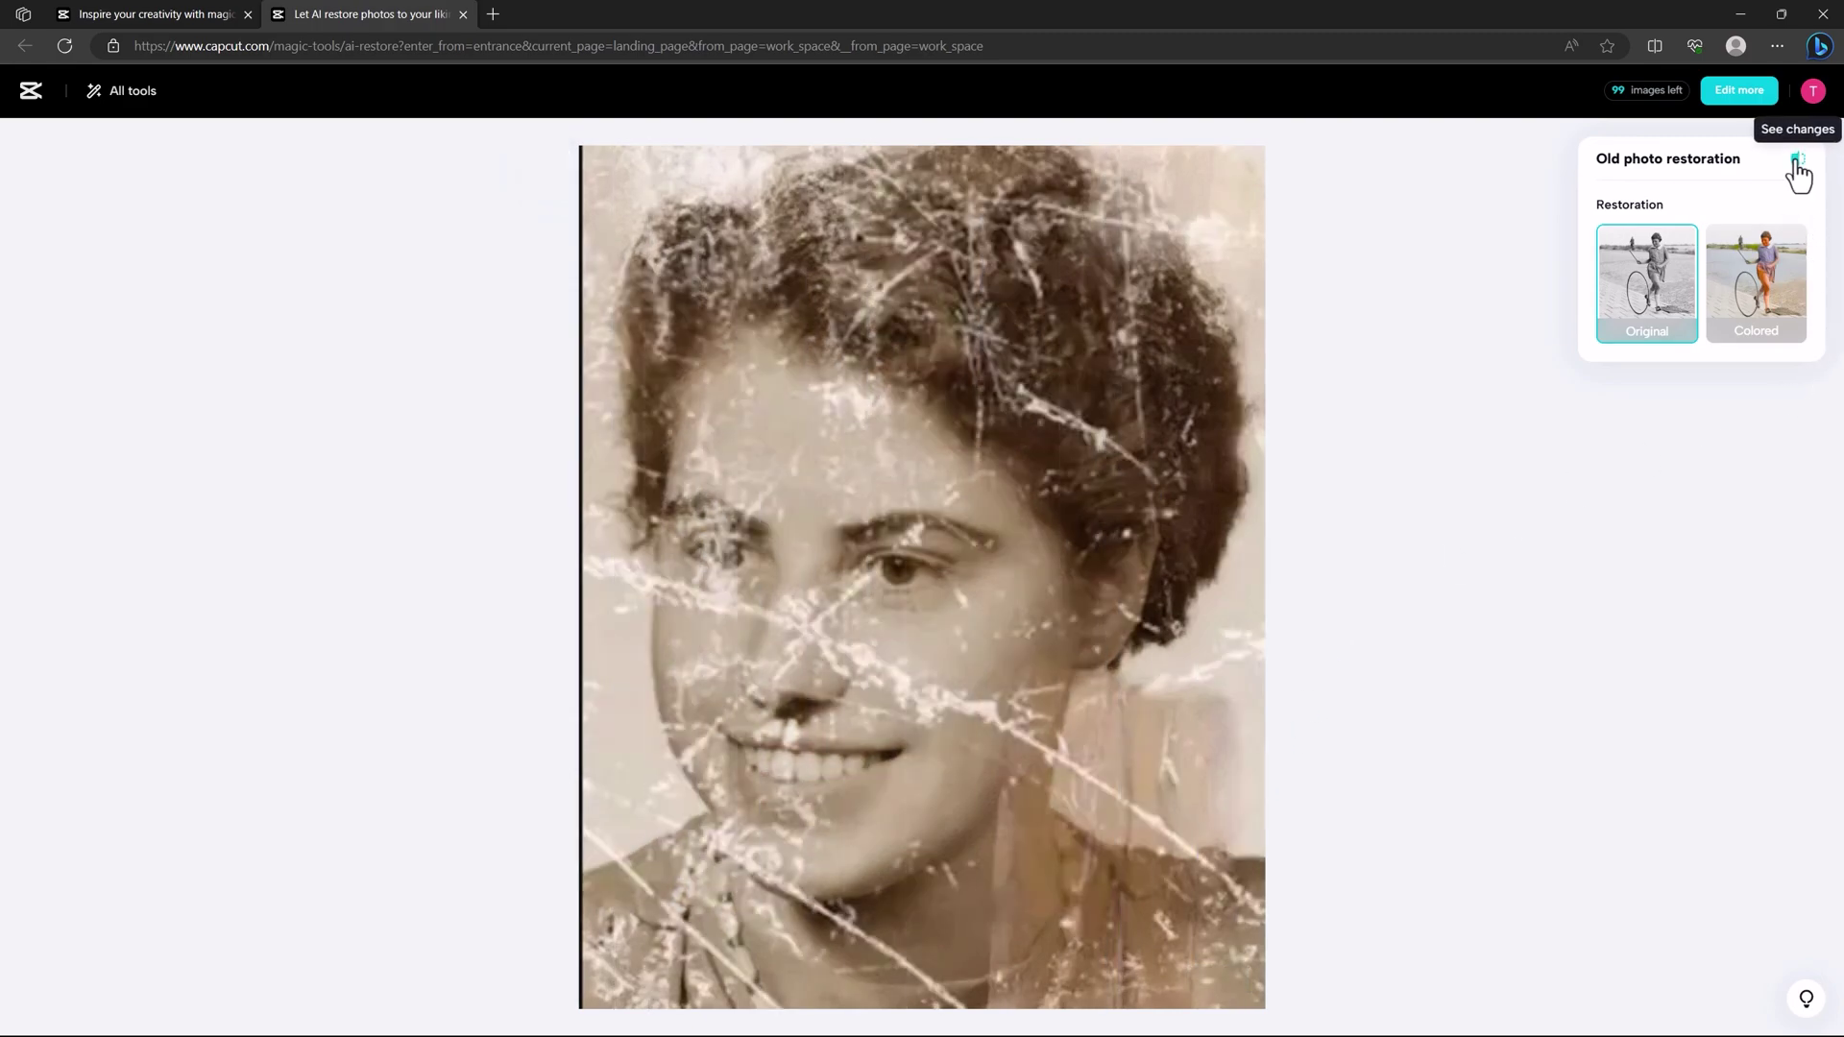
{"action": "left_click", "coordinate": [1796, 162]}
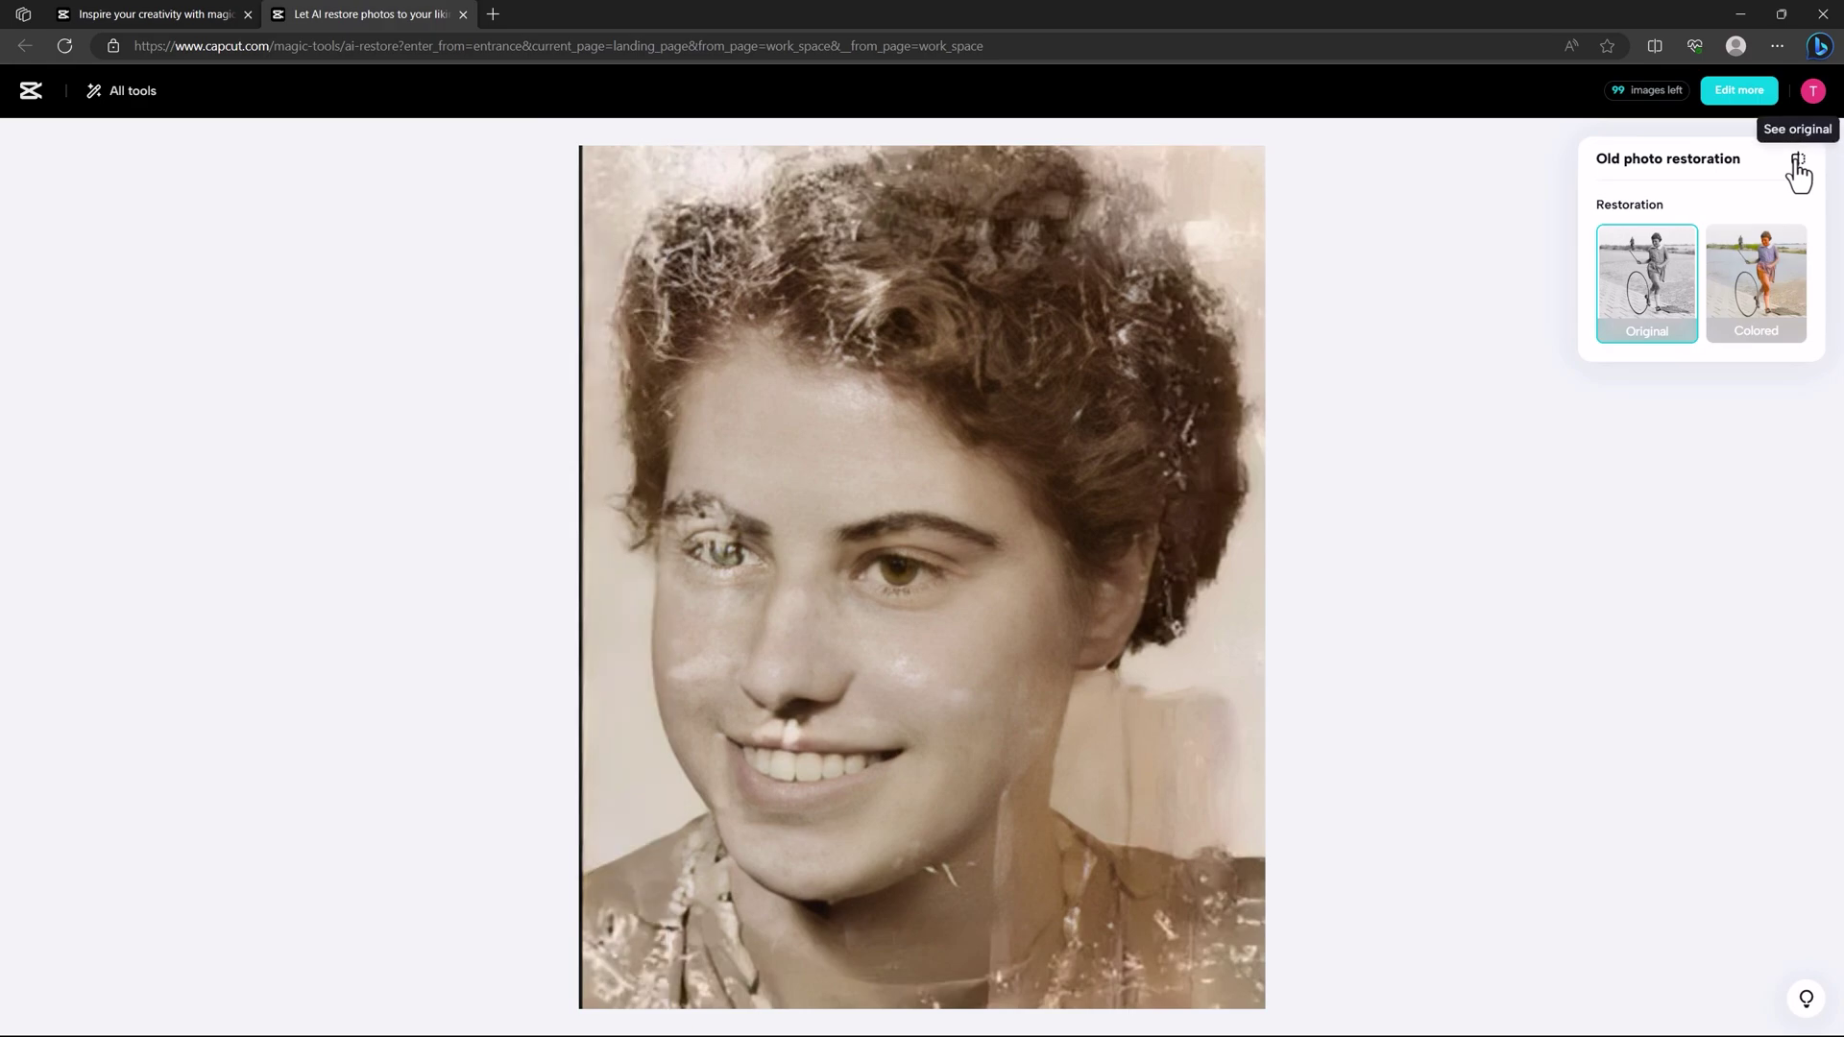
{"action": "left_click", "coordinate": [1798, 165]}
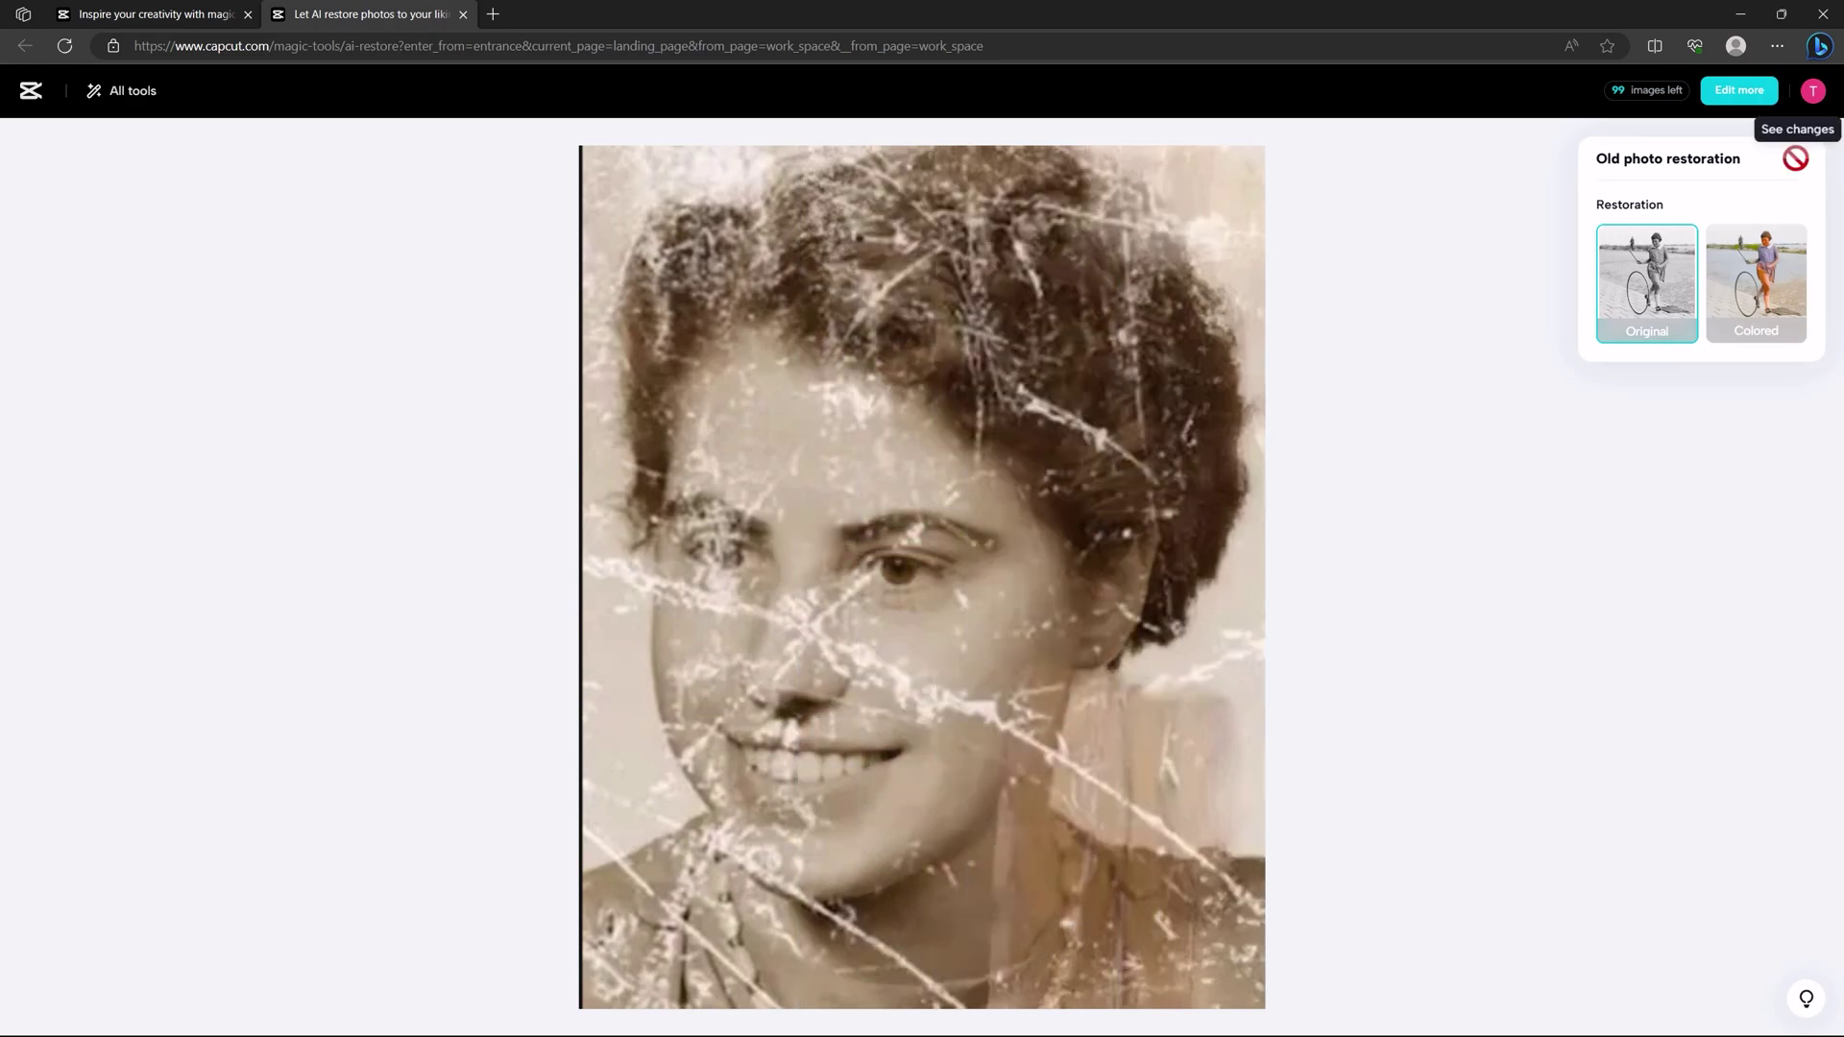
{"action": "left_click", "coordinate": [1796, 160]}
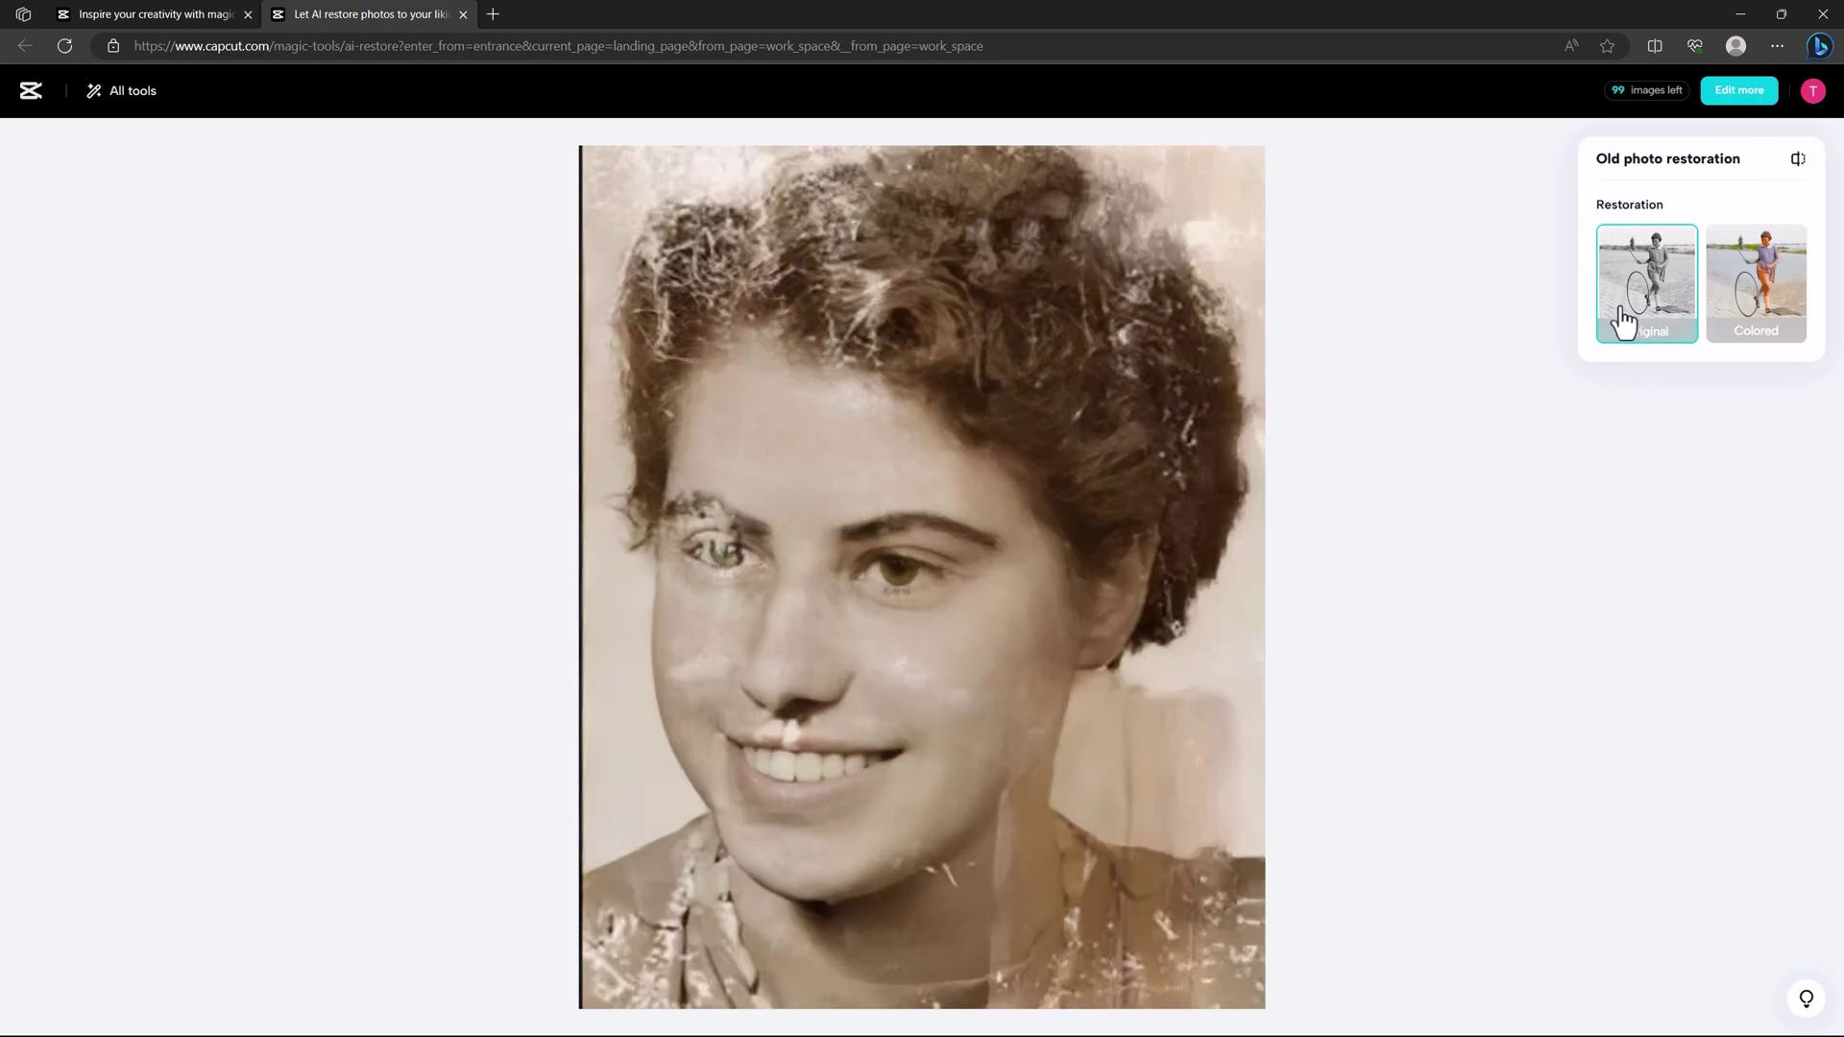
Step: Apply the Colored restoration to the portrait, download the image and open the downloaded file
{"action": "left_click", "coordinate": [1757, 305]}
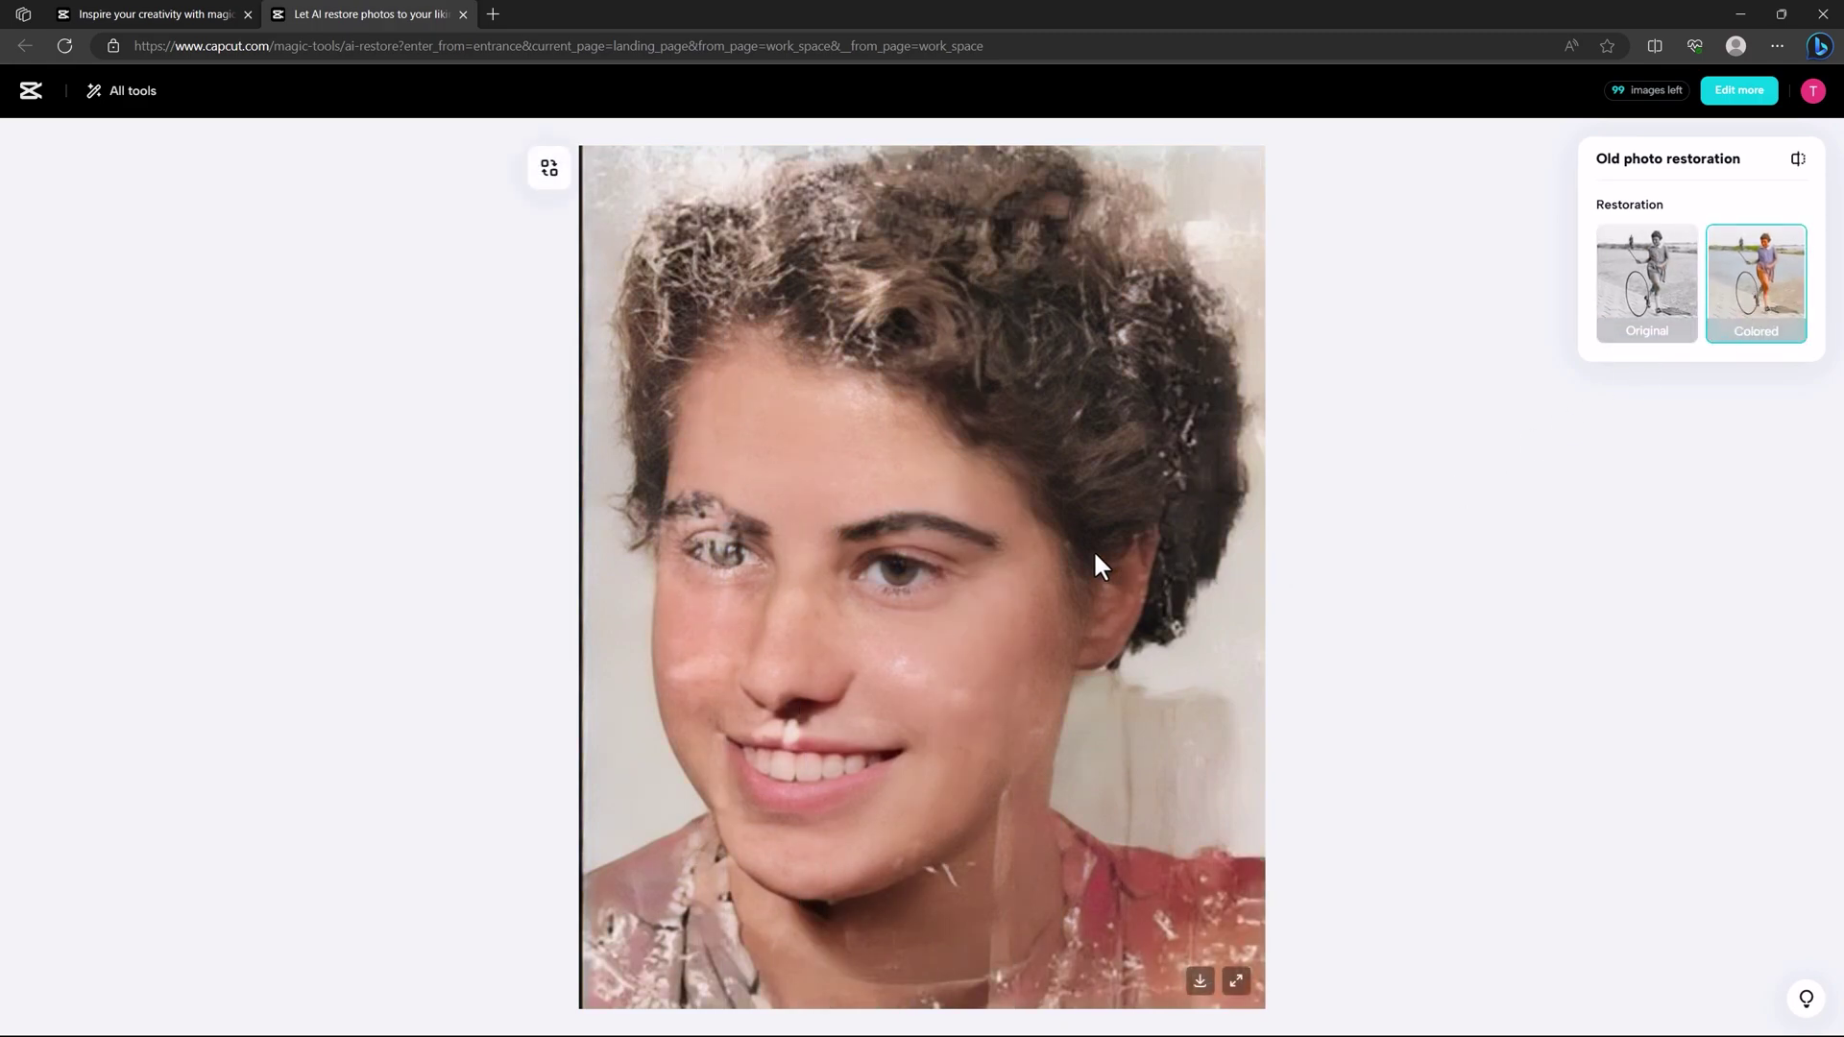
{"action": "left_click", "coordinate": [1199, 981]}
{"action": "left_click", "coordinate": [1397, 124]}
{"action": "scroll", "coordinate": [954, 549], "scroll_direction": "up", "scroll_amount": 1}
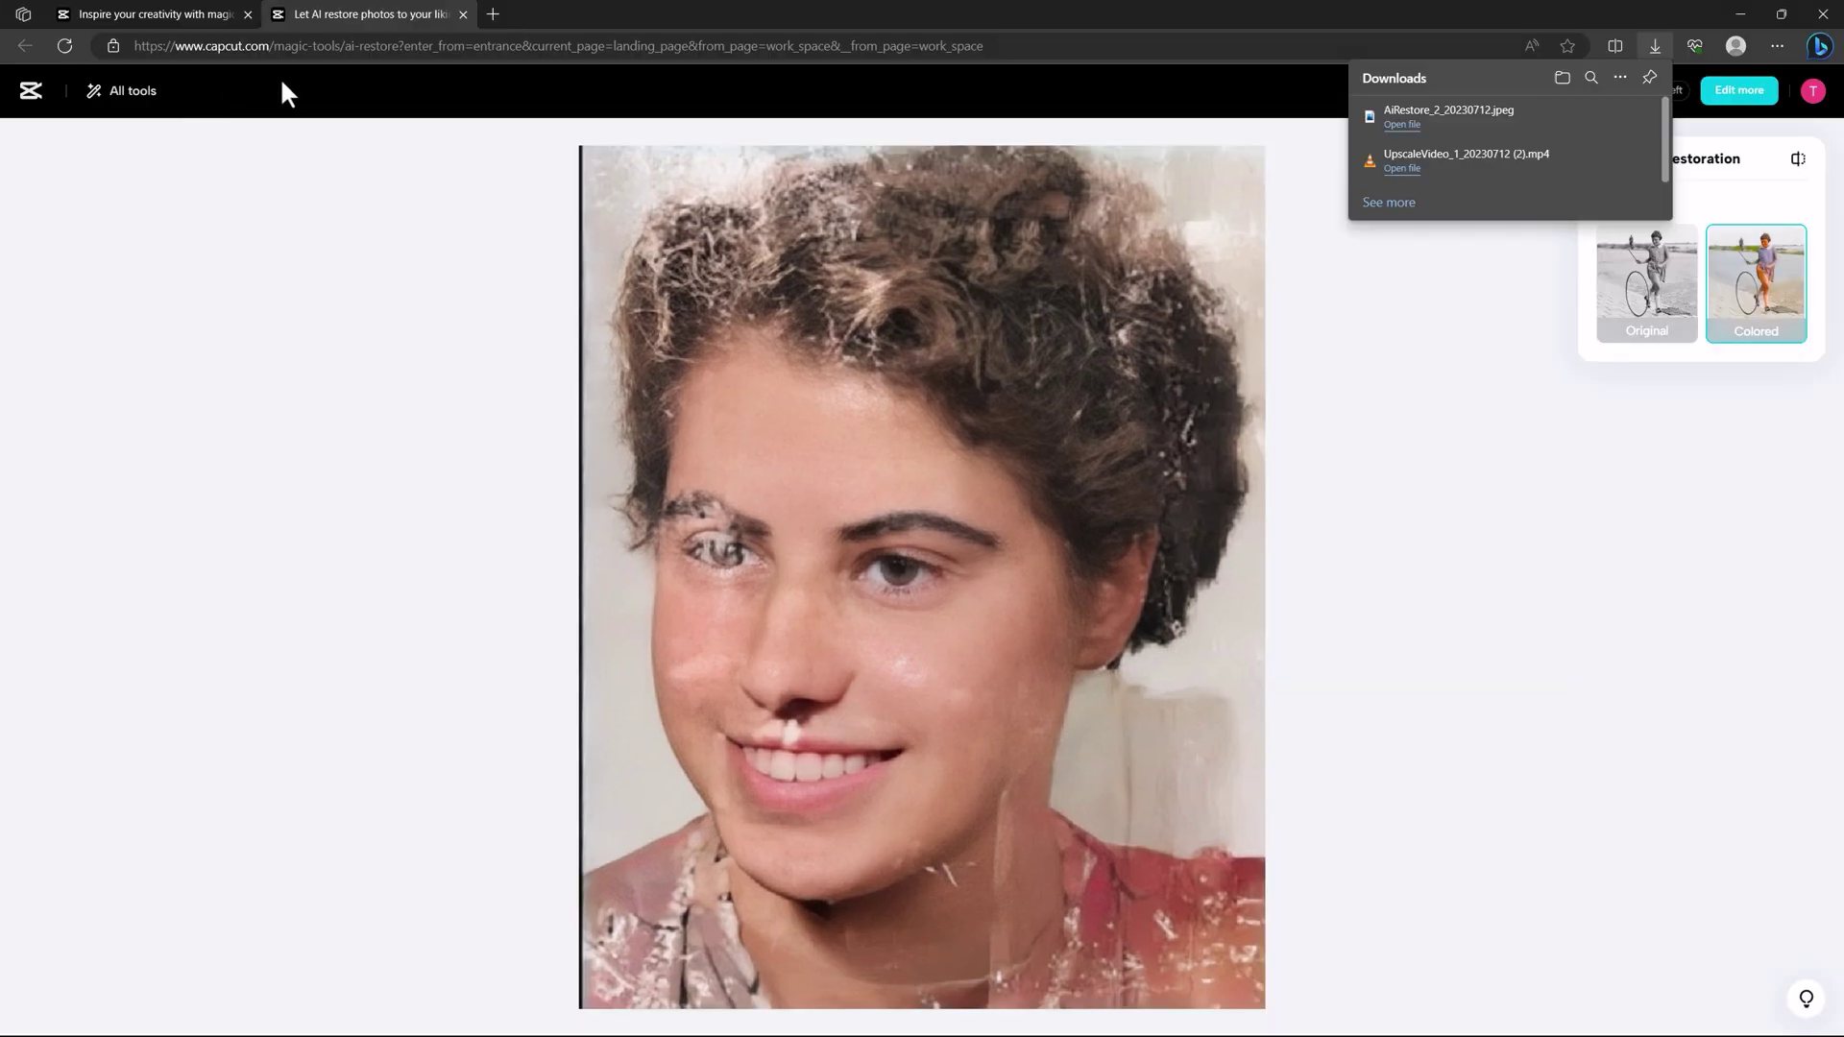
Step: Dismiss the downloads list and switch the restoration to Original and back to Colored for comparison
{"action": "left_click", "coordinate": [1350, 504]}
{"action": "left_click", "coordinate": [1642, 280]}
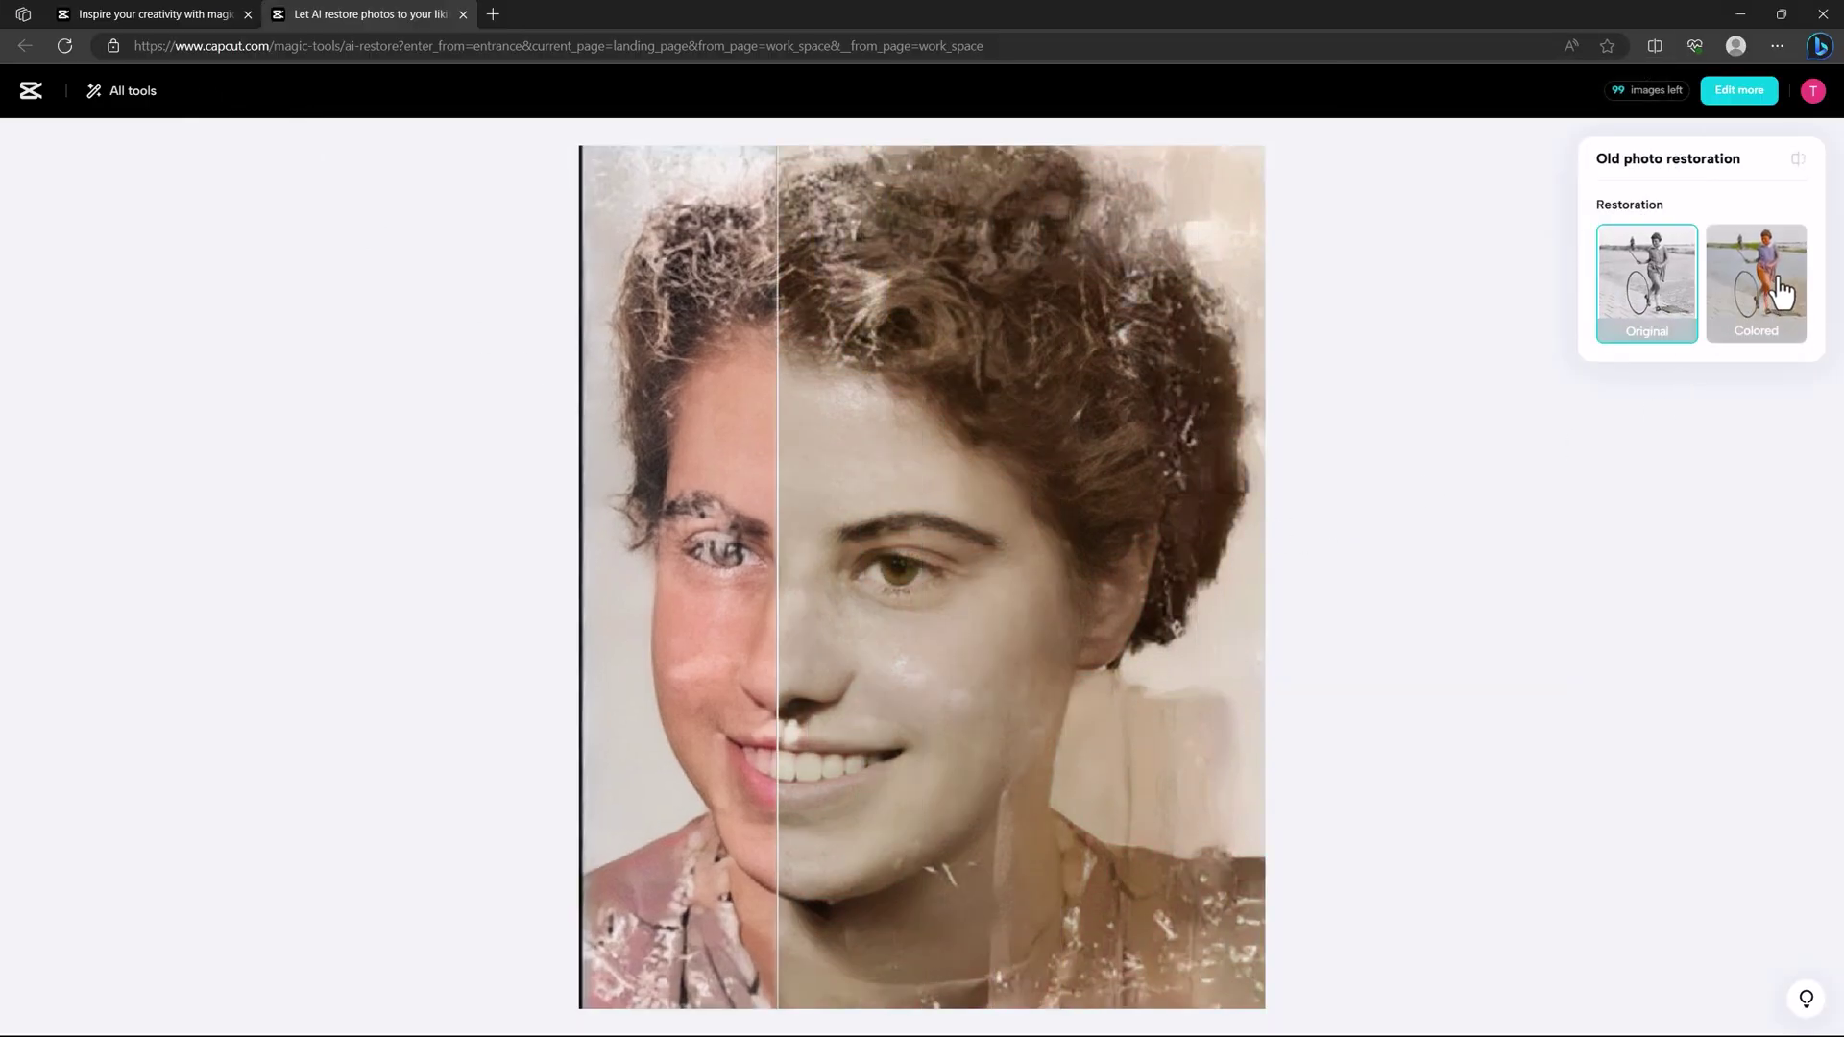
{"action": "left_click", "coordinate": [1781, 291]}
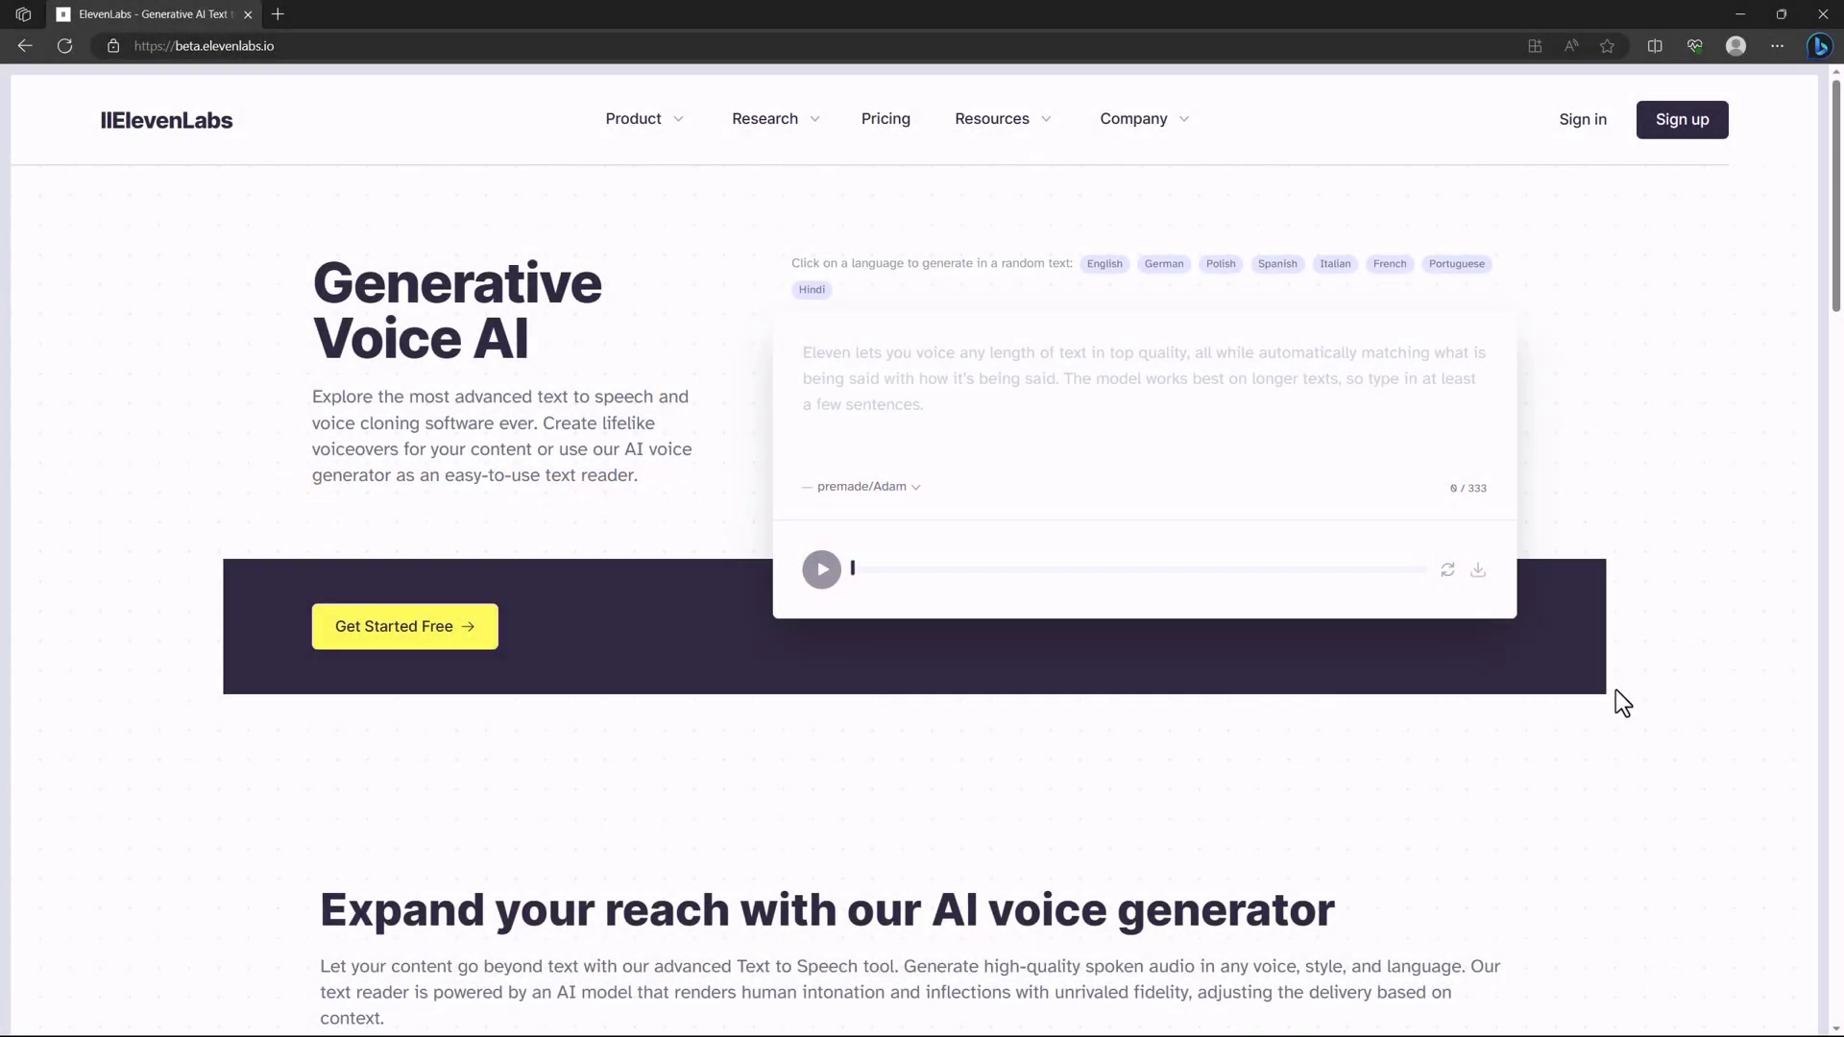
Step: Browse the ElevenLabs homepage's use cases, text-to-speech tools and research sections, and return to its beginning
{"action": "scroll", "coordinate": [1628, 642], "scroll_direction": "down", "scroll_amount": 6}
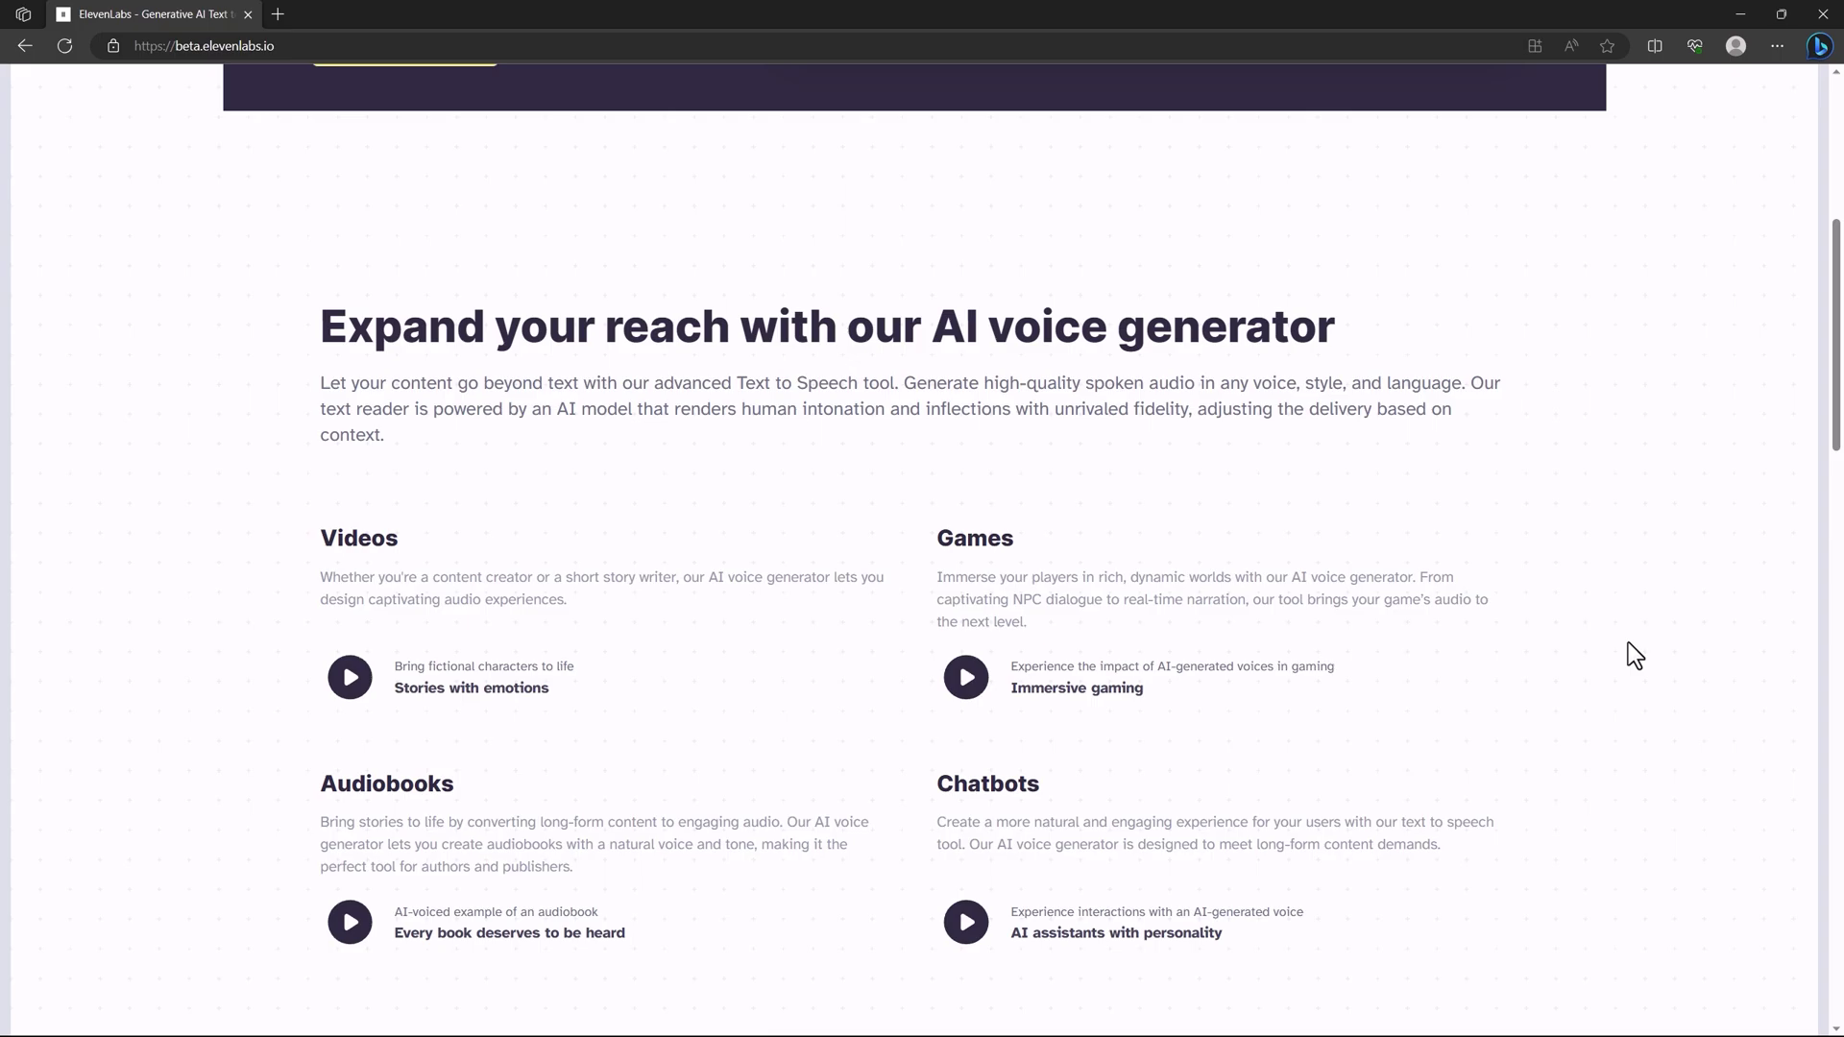
{"action": "scroll", "coordinate": [1627, 642], "scroll_direction": "down", "scroll_amount": 3}
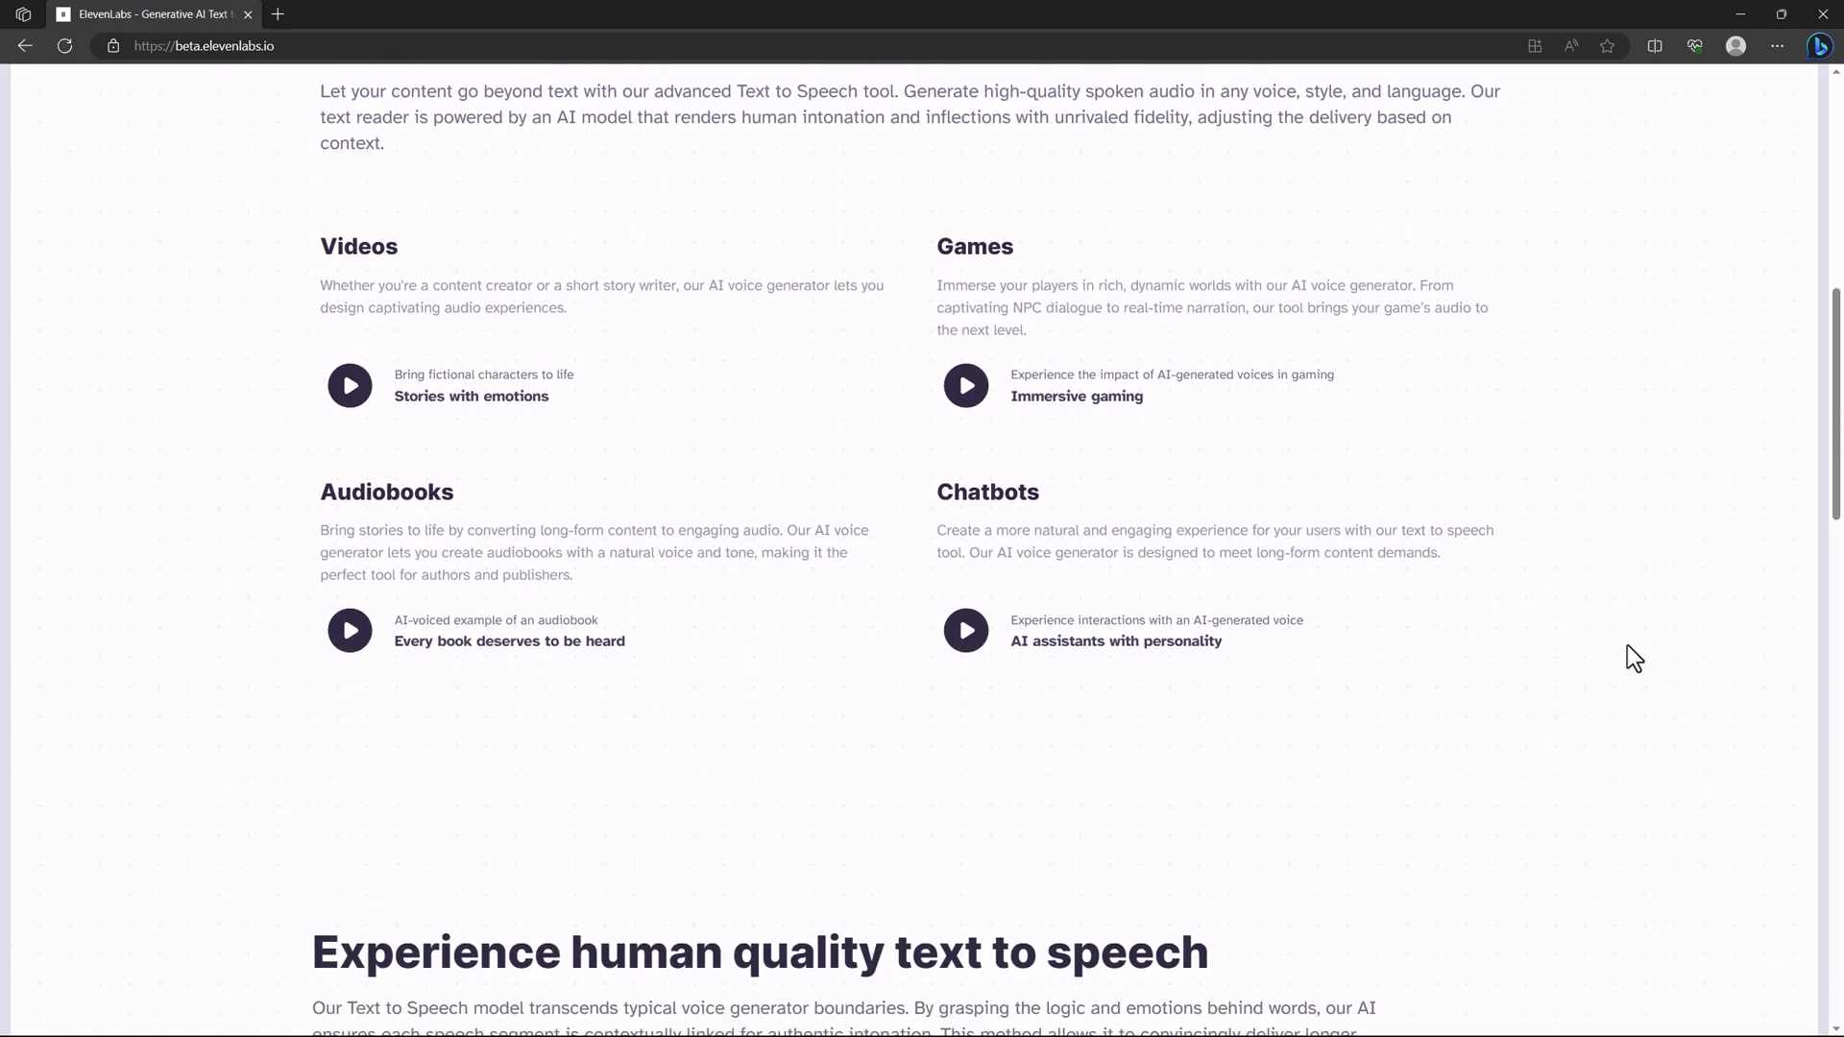
{"action": "scroll", "coordinate": [1627, 645], "scroll_direction": "down", "scroll_amount": 5}
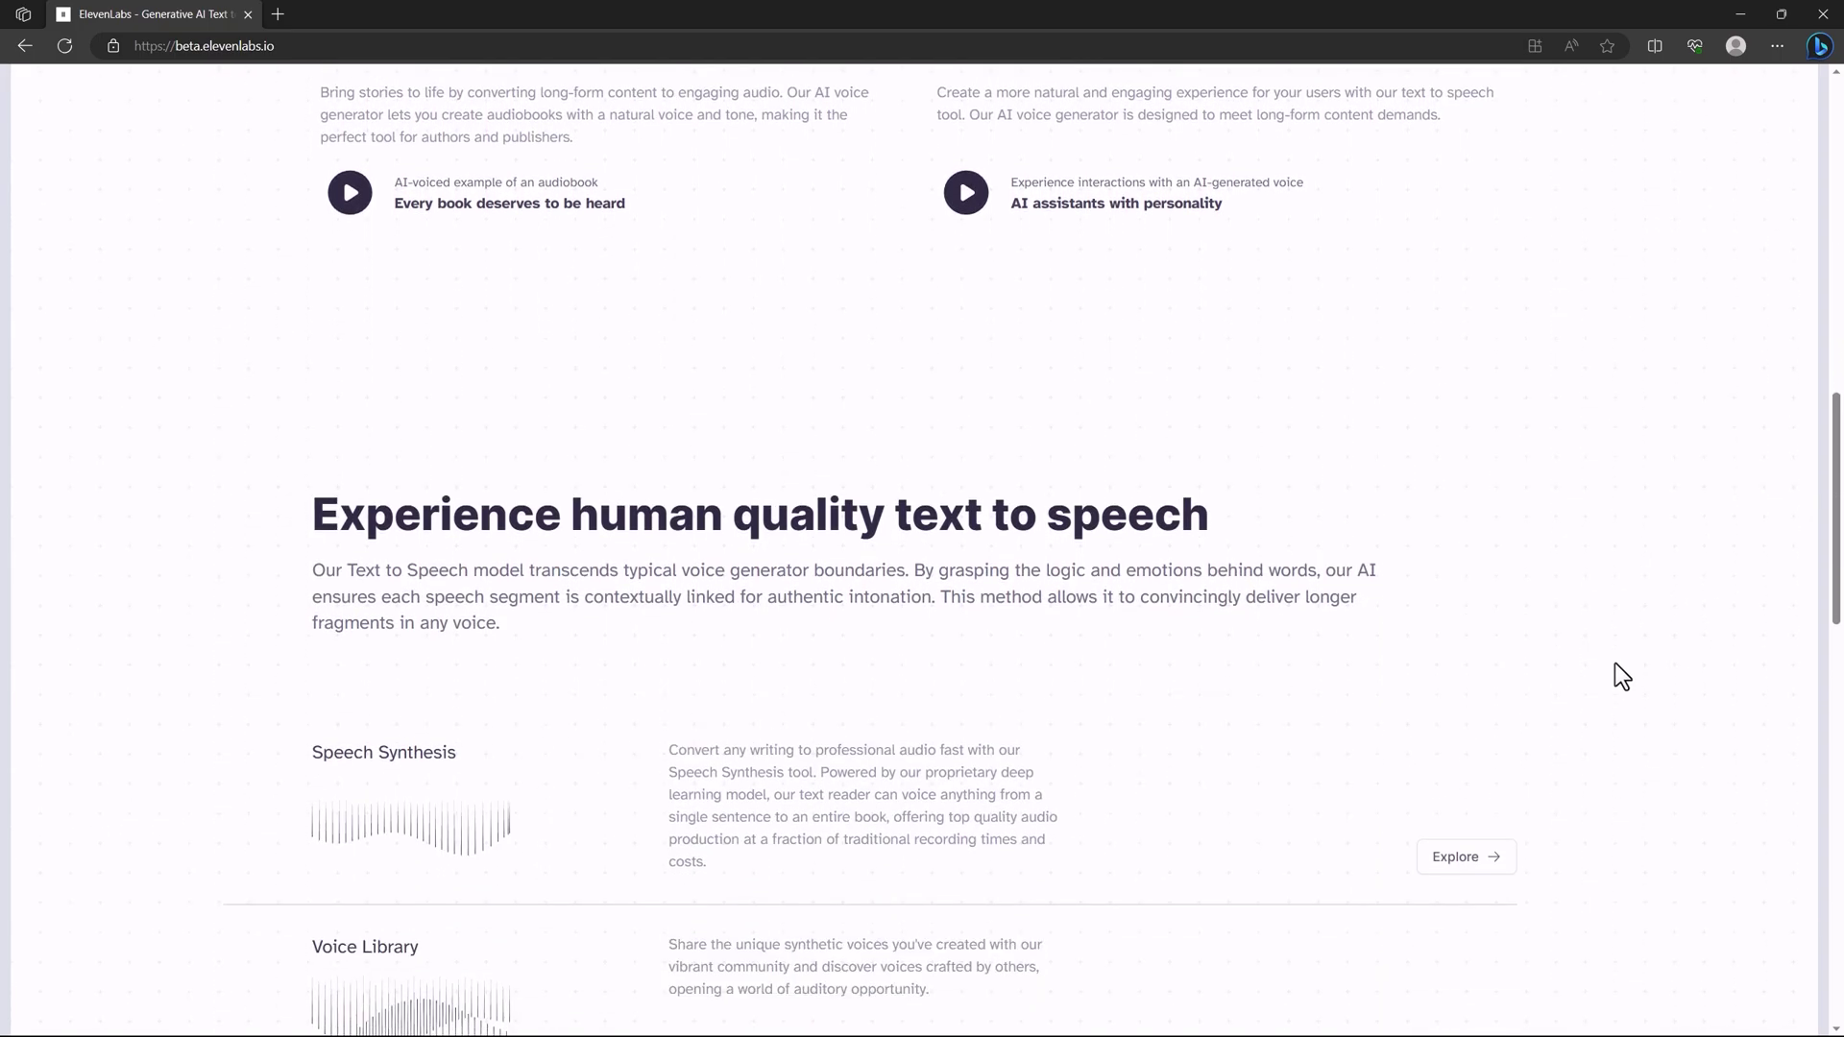
{"action": "scroll", "coordinate": [1614, 663], "scroll_direction": "down", "scroll_amount": 2}
{"action": "scroll", "coordinate": [1629, 677], "scroll_direction": "down", "scroll_amount": 6}
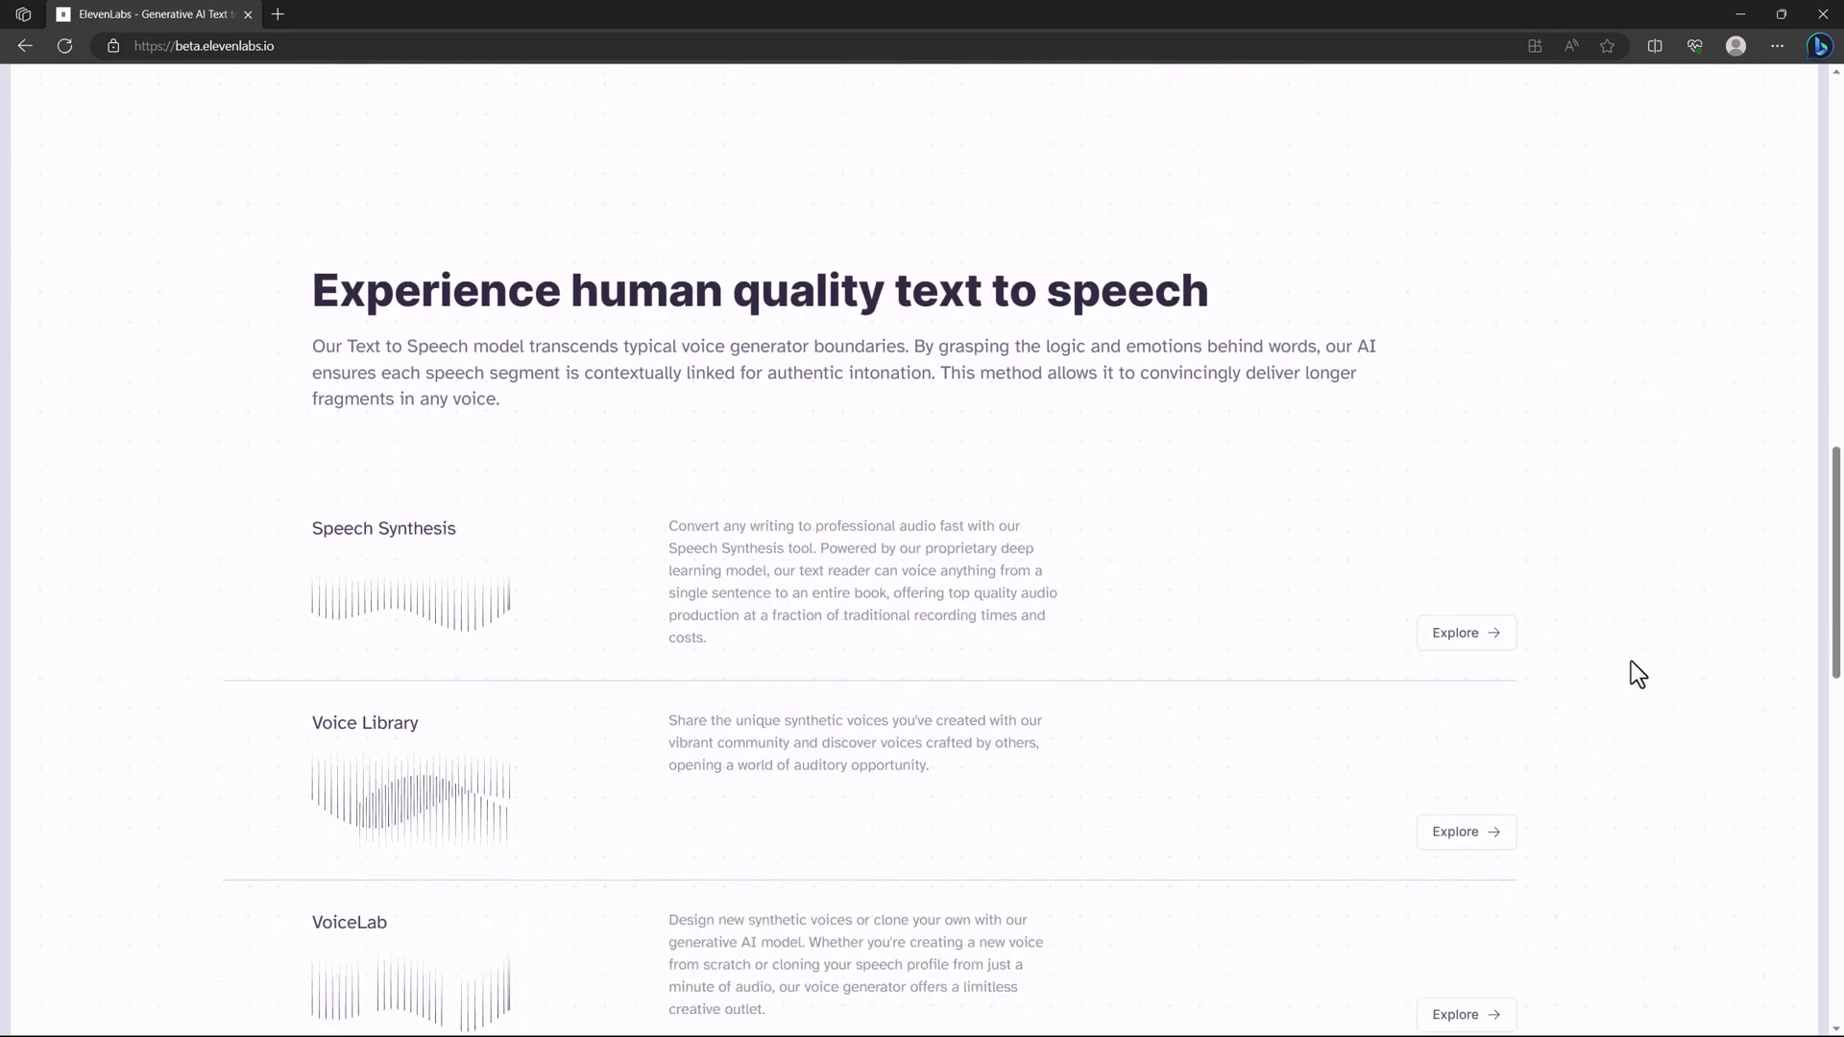
{"action": "scroll", "coordinate": [1628, 670], "scroll_direction": "down", "scroll_amount": 6}
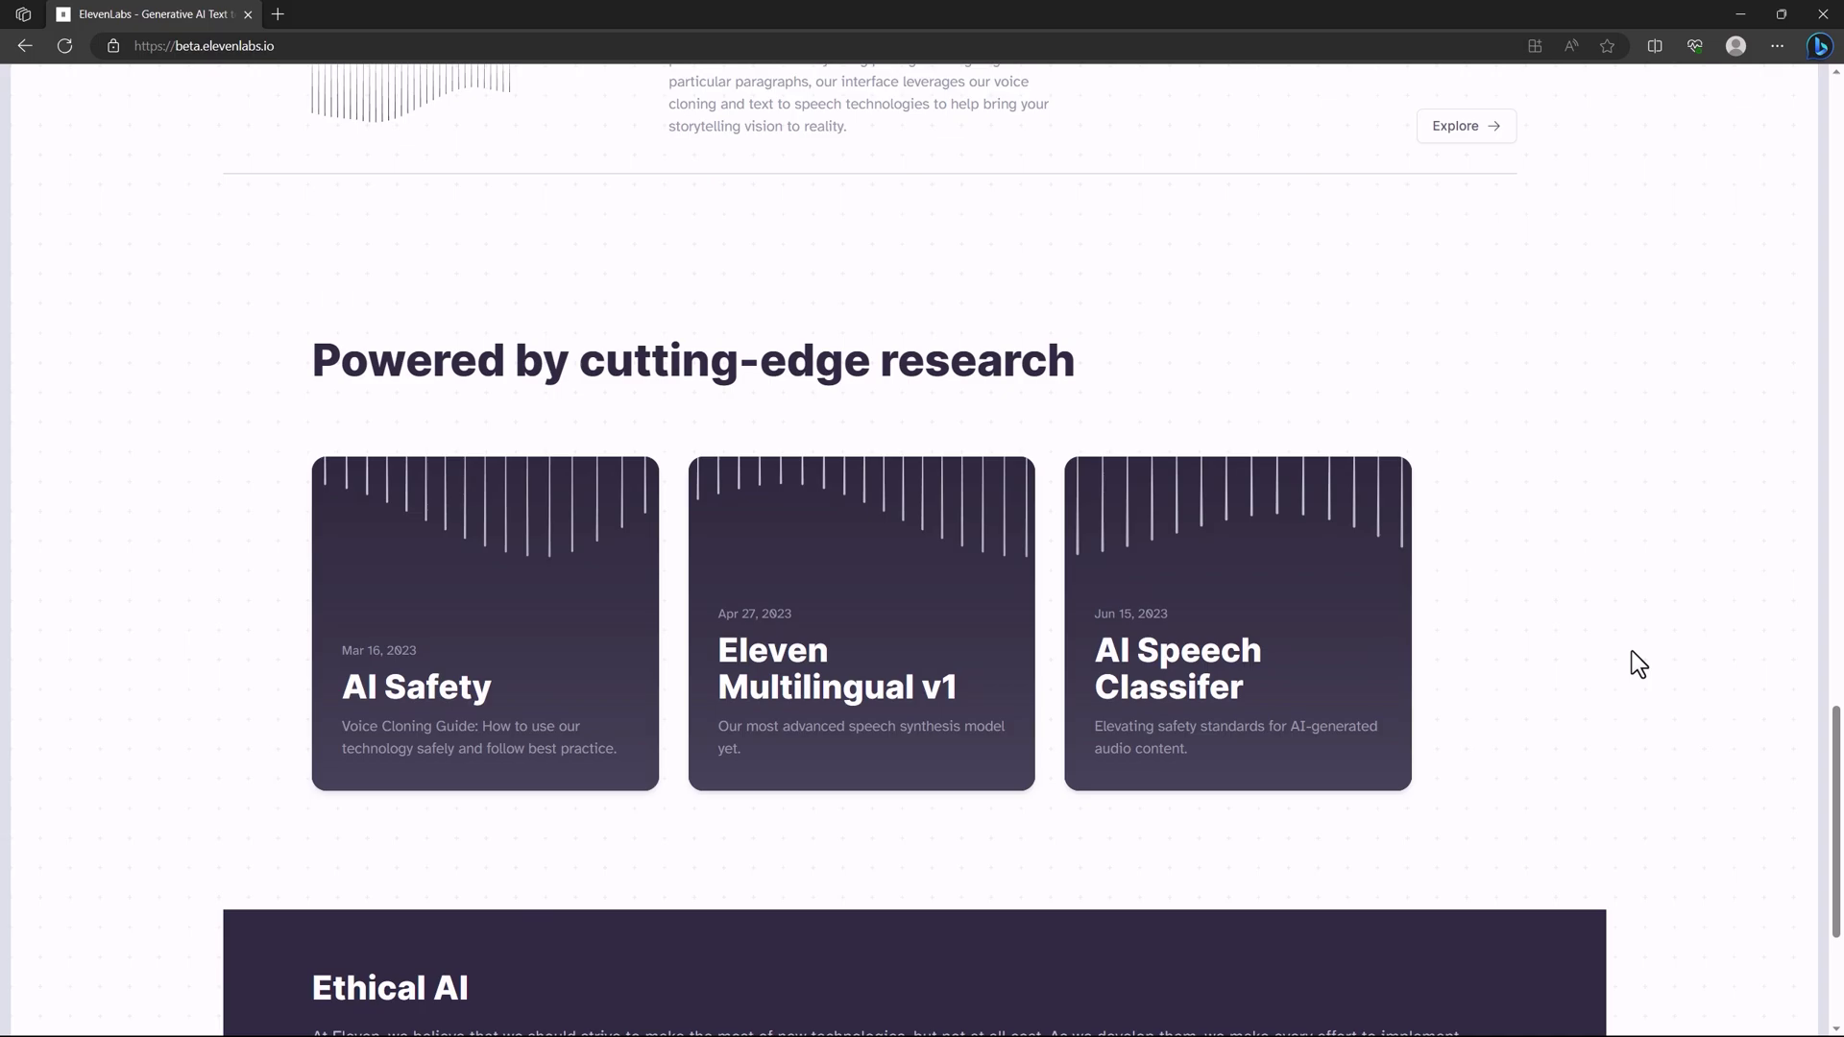
{"action": "scroll", "coordinate": [1632, 651], "scroll_direction": "down", "scroll_amount": 5}
{"action": "key", "text": "Home"}
Step: Enter the two-sentence artificial intelligence definition in the homepage voice demo, choose the premade/Adam voice and play the speech
{"action": "left_click", "coordinate": [868, 362]}
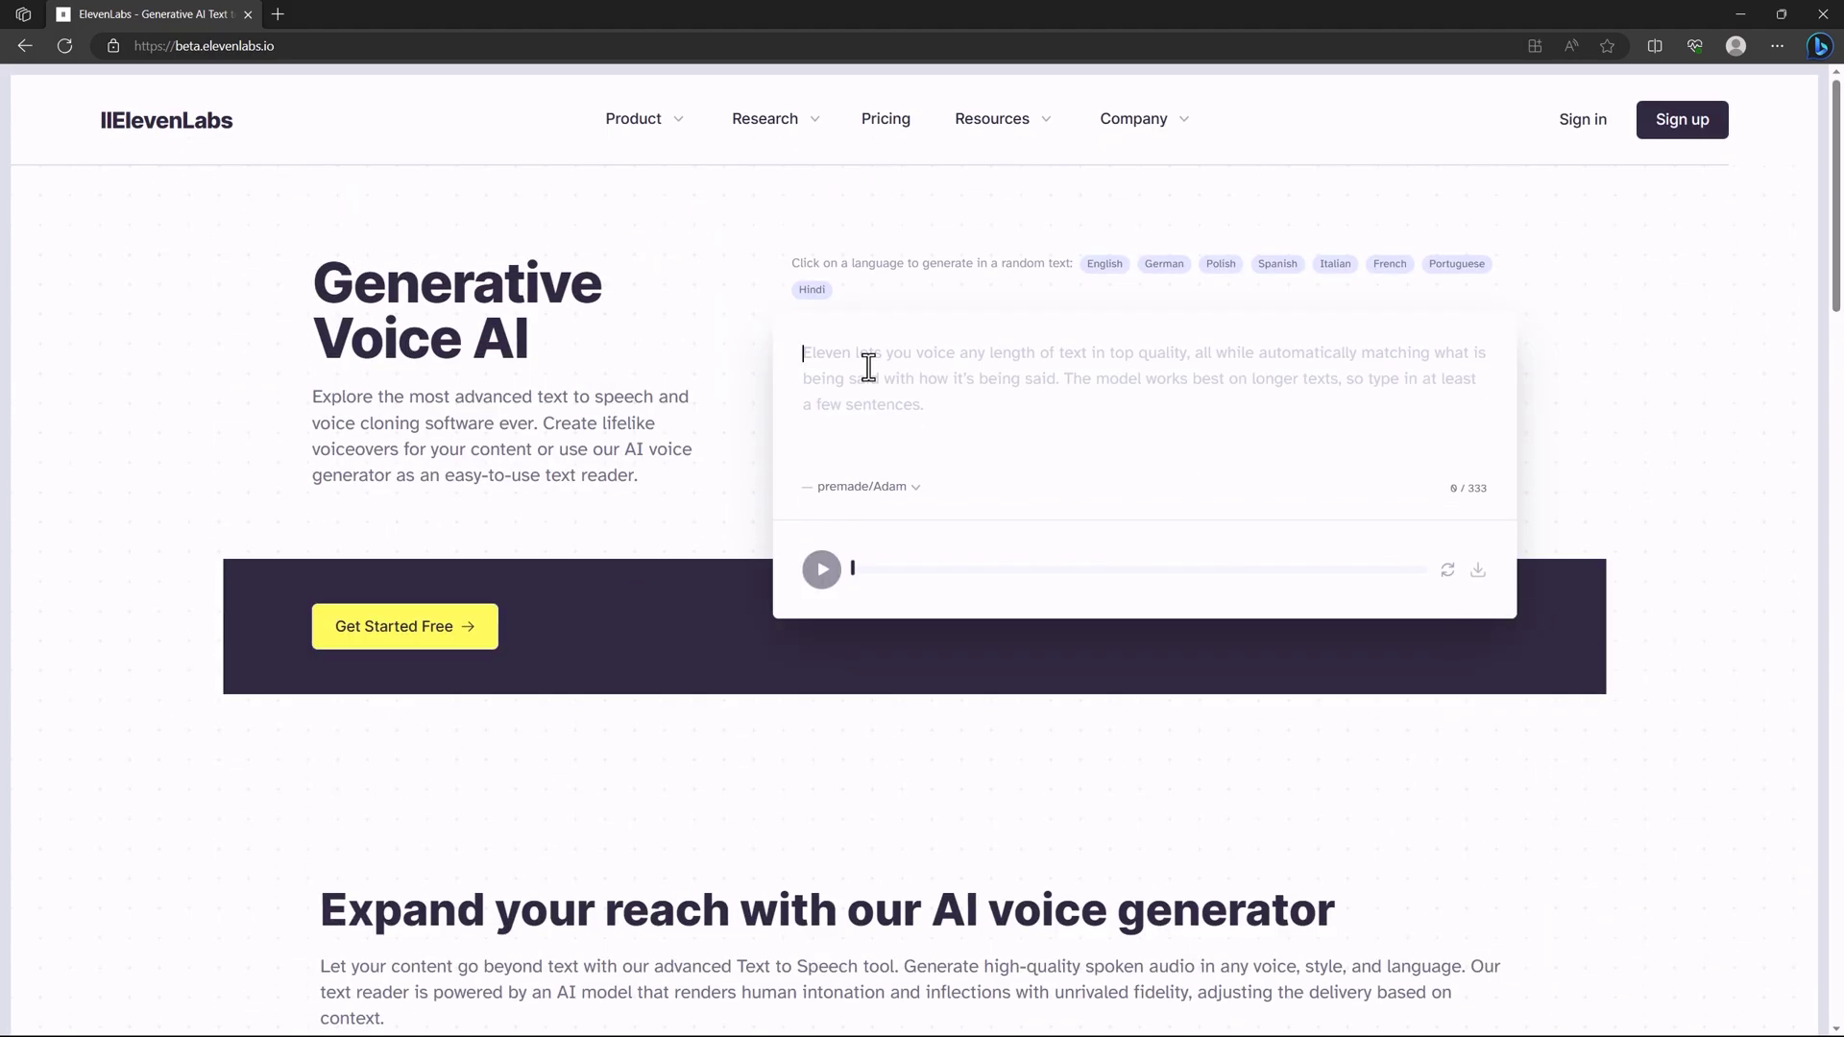
{"action": "type", "text": "Artificial intelligence (AI) is intelligence demonstrated by computers, as opposed to human or animal intelligence. \"Intelligence\" encompasses the ability to learn and to reason, to generalize, and to infer meaning."}
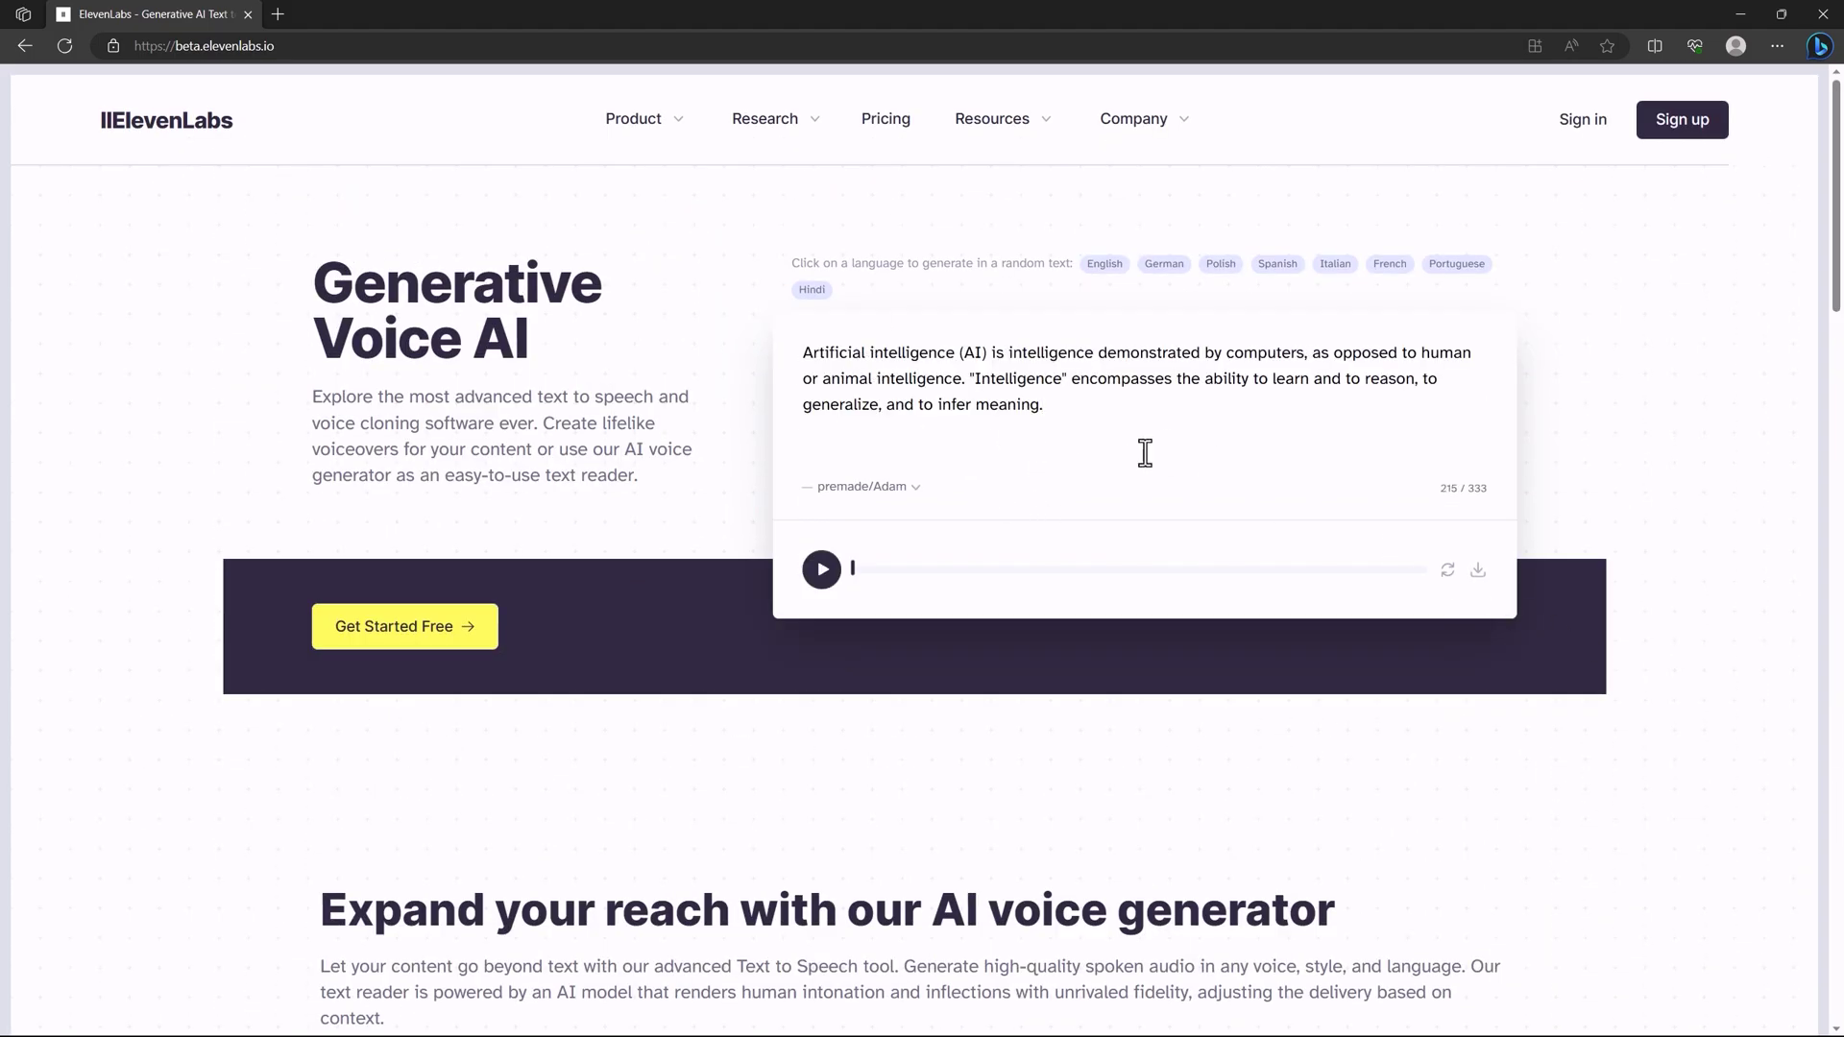
{"action": "left_click", "coordinate": [906, 494]}
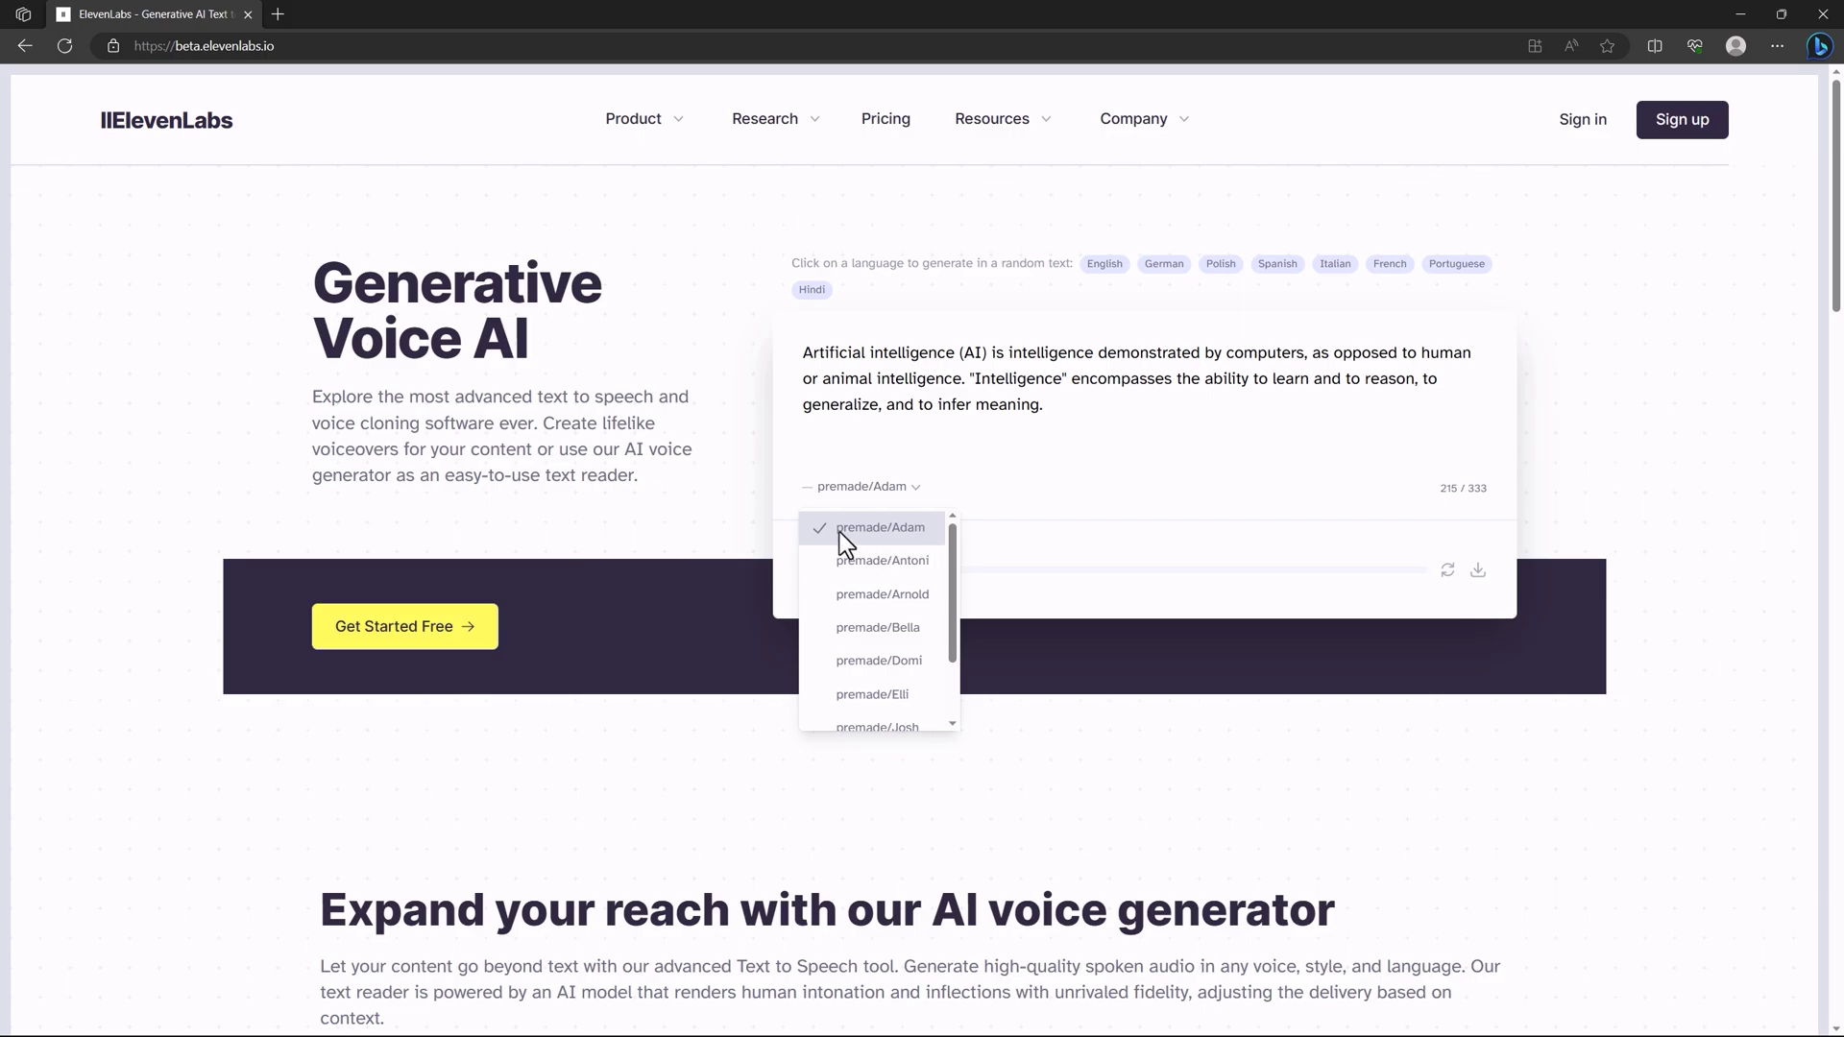
{"action": "left_click", "coordinate": [889, 533]}
{"action": "left_click", "coordinate": [830, 582]}
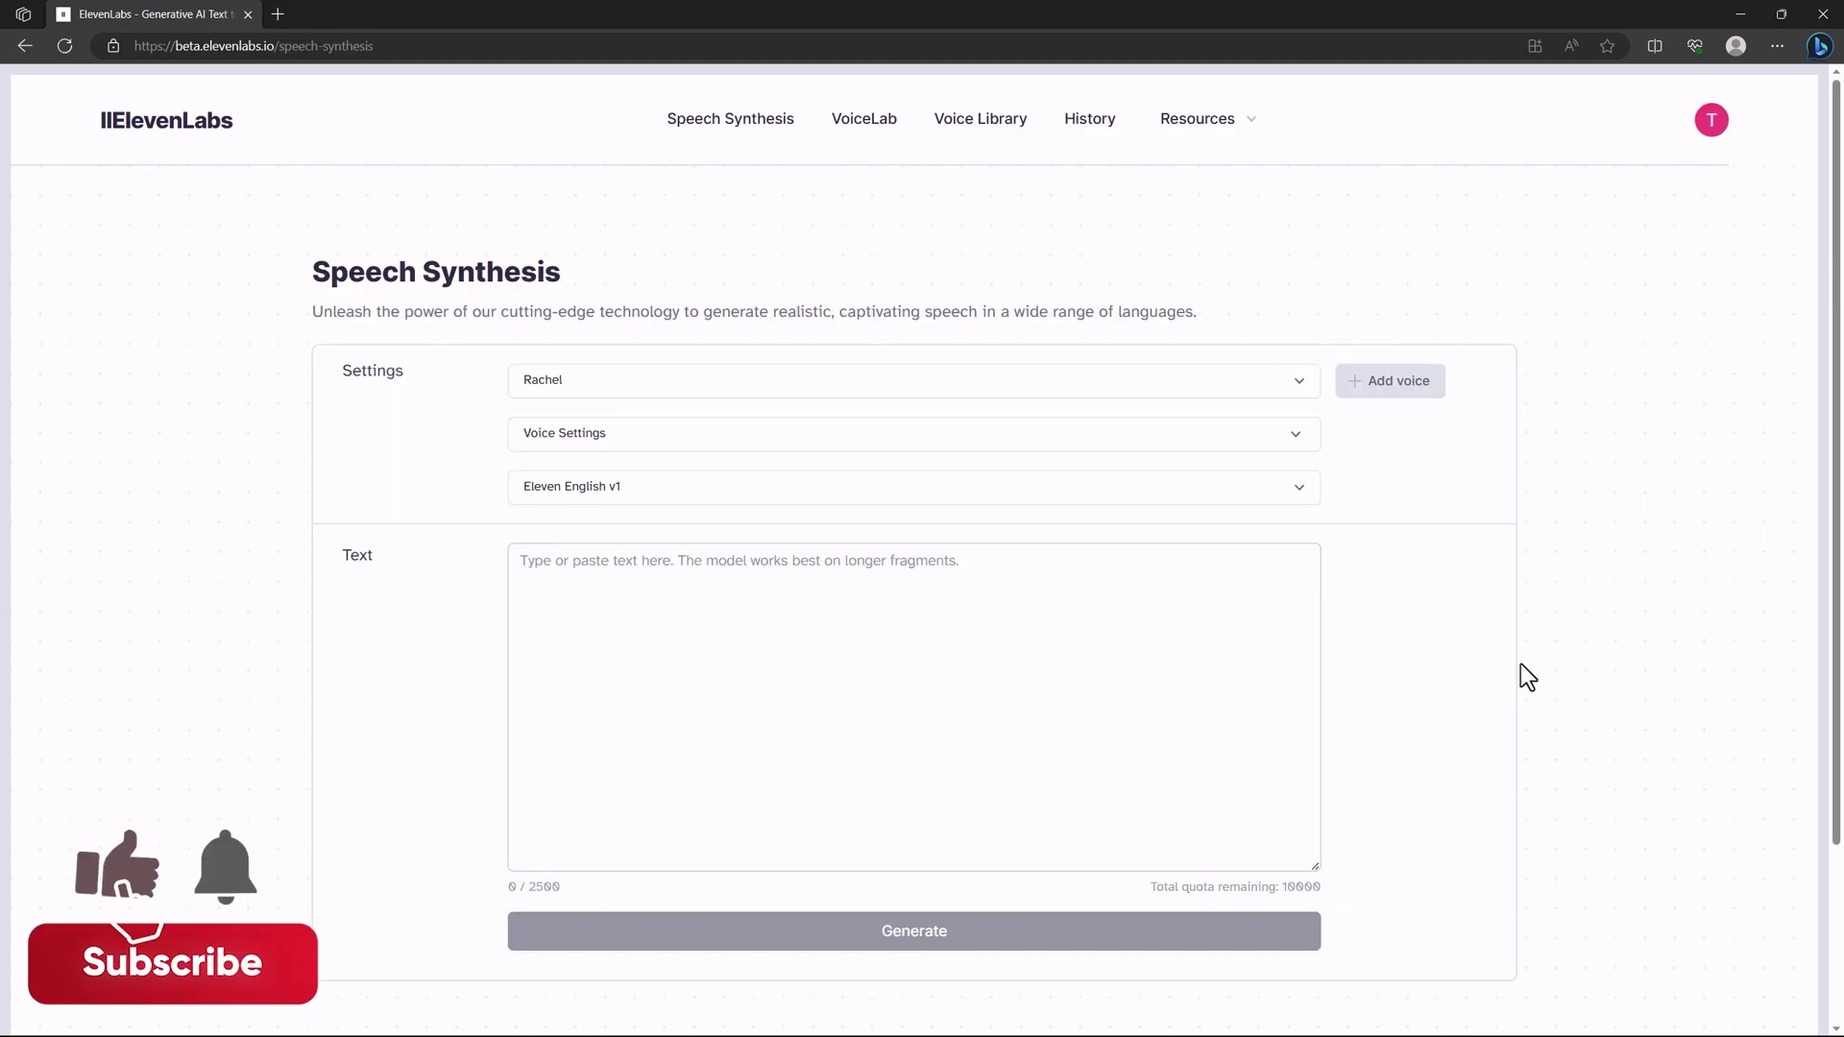
Step: Choose the premade/Adam voice for Speech Synthesis and expand its voice settings
{"action": "left_click", "coordinate": [576, 391]}
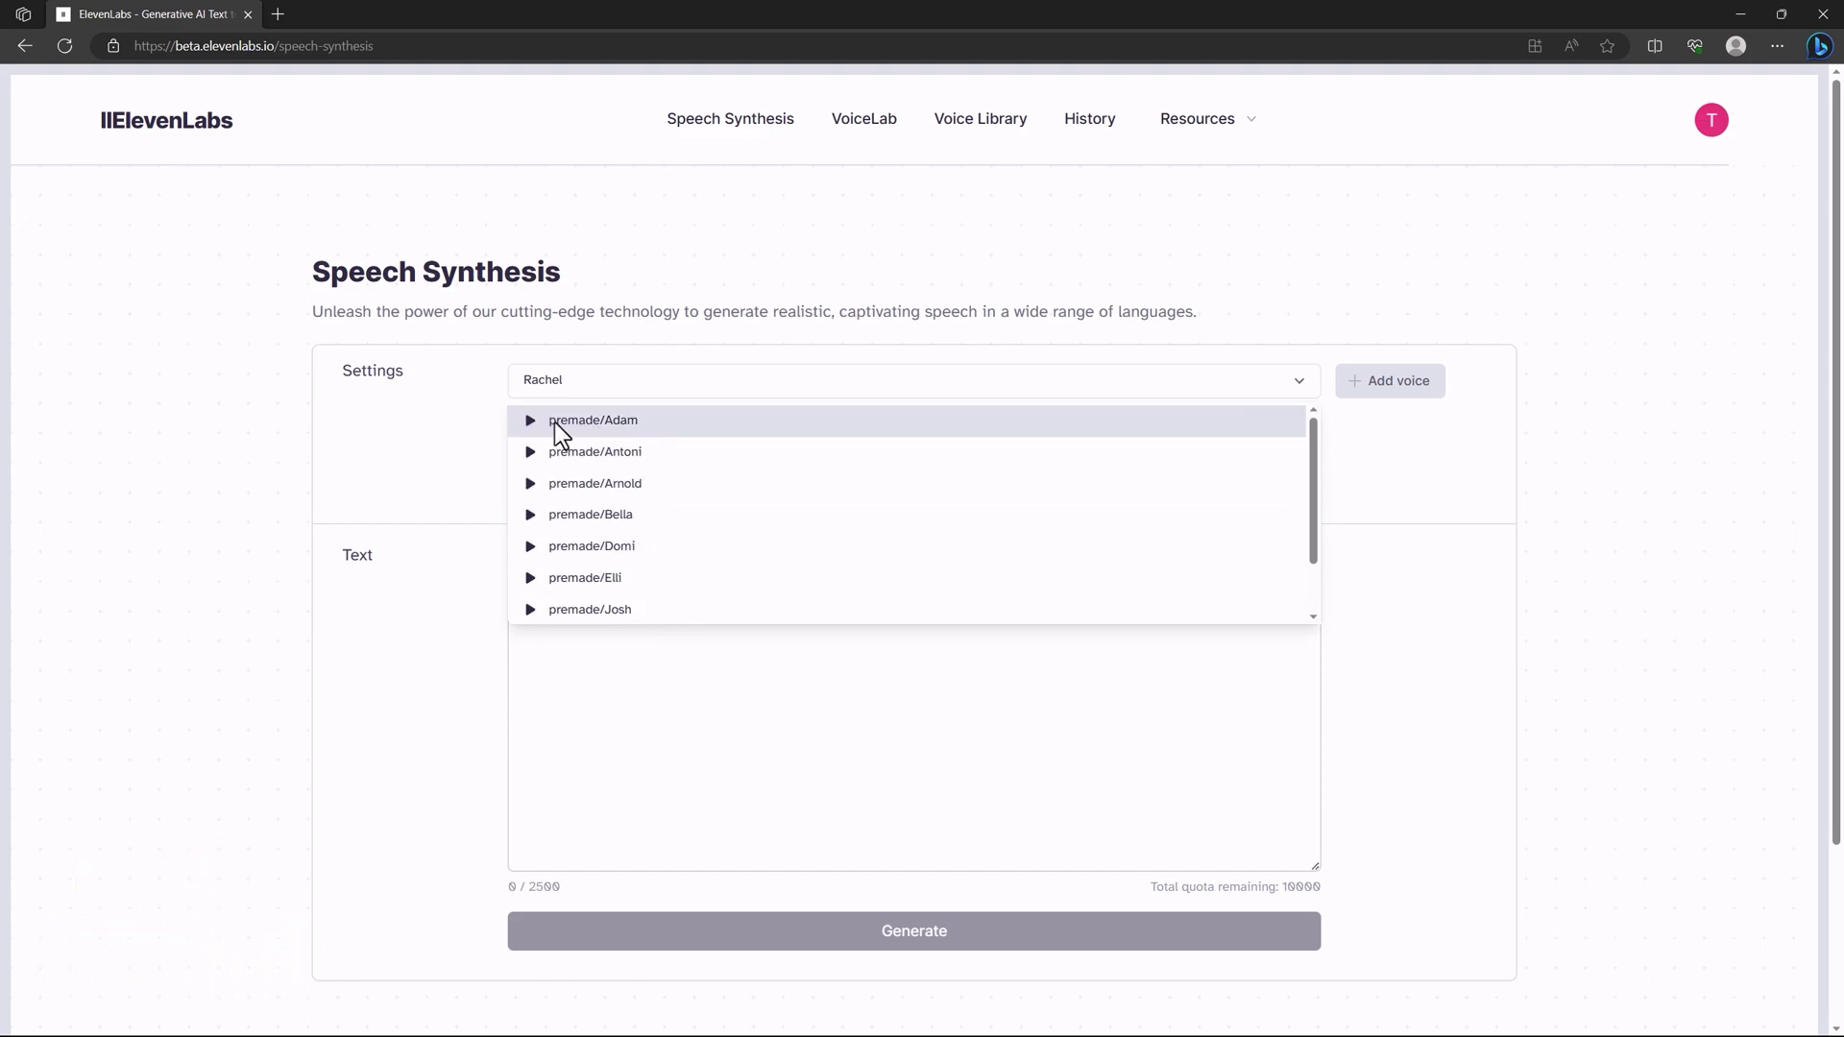
{"action": "left_click", "coordinate": [653, 427]}
{"action": "left_click", "coordinate": [657, 451]}
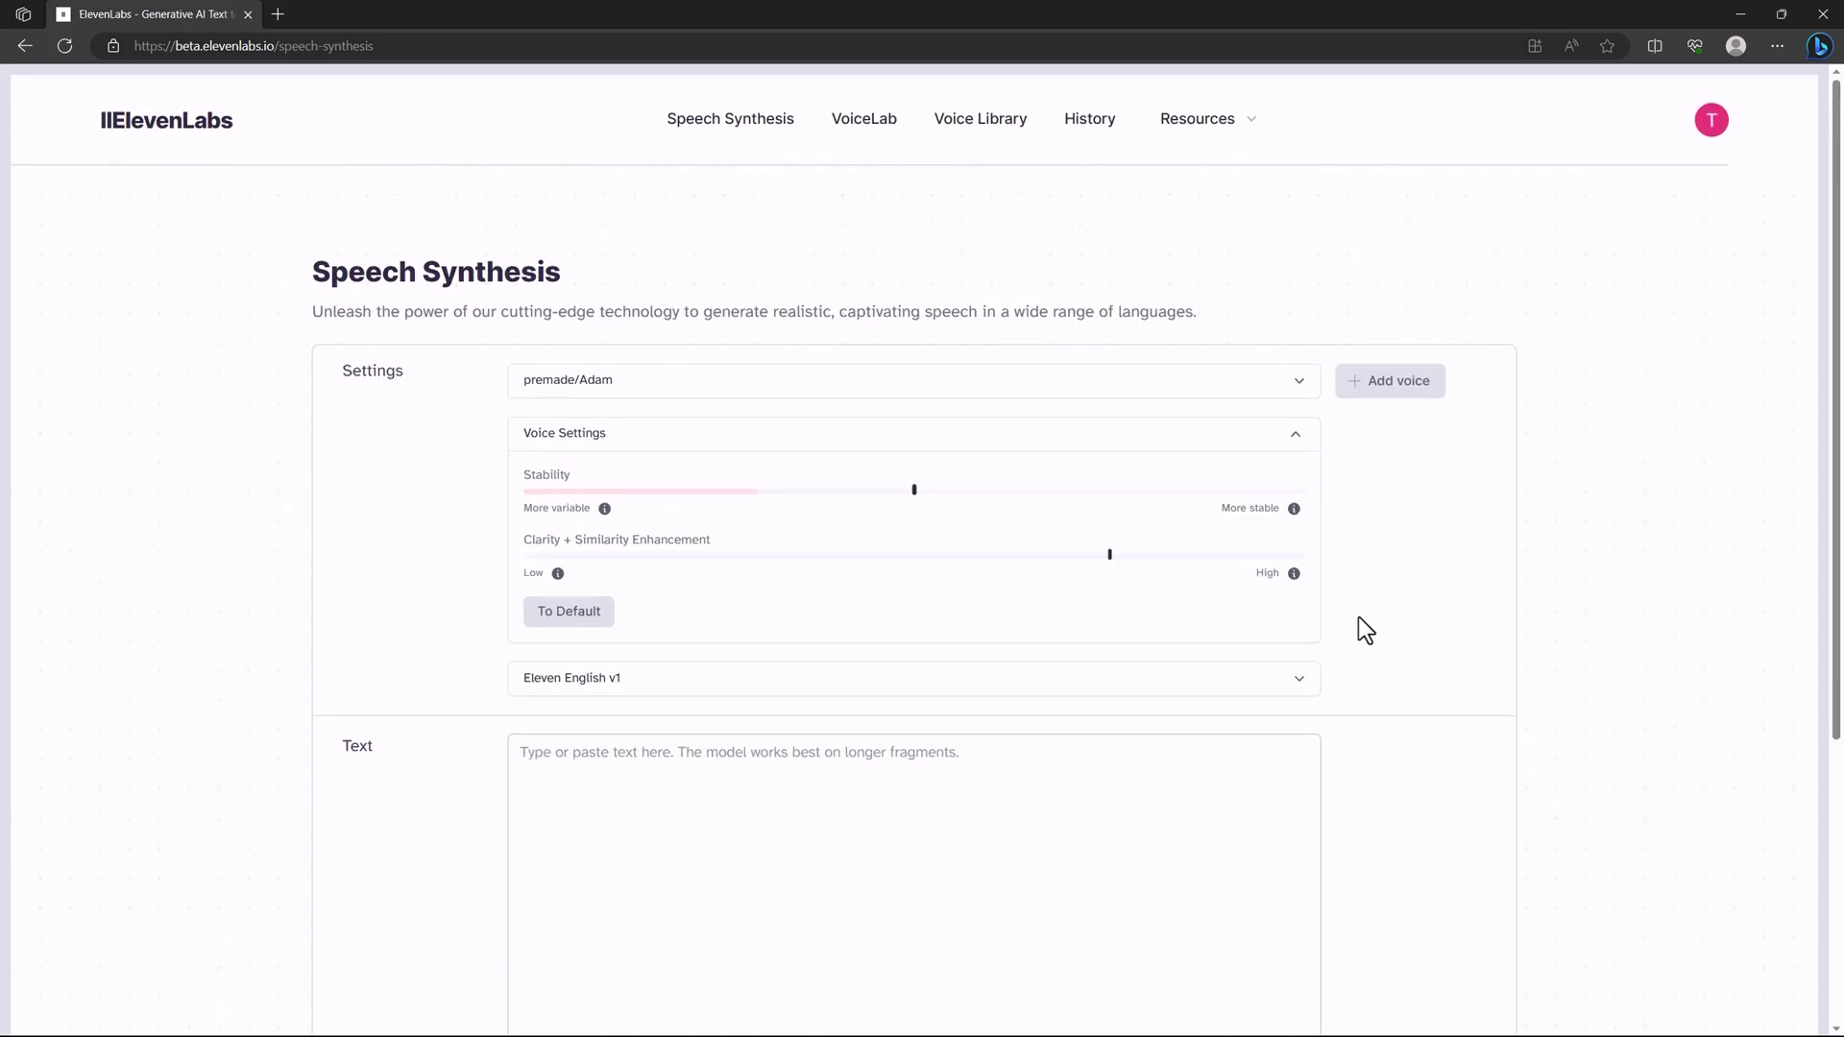
Step: Set the speech model to Eleven Multilingual v1
{"action": "scroll", "coordinate": [1365, 630], "scroll_direction": "down", "scroll_amount": 3}
{"action": "left_click", "coordinate": [596, 389]}
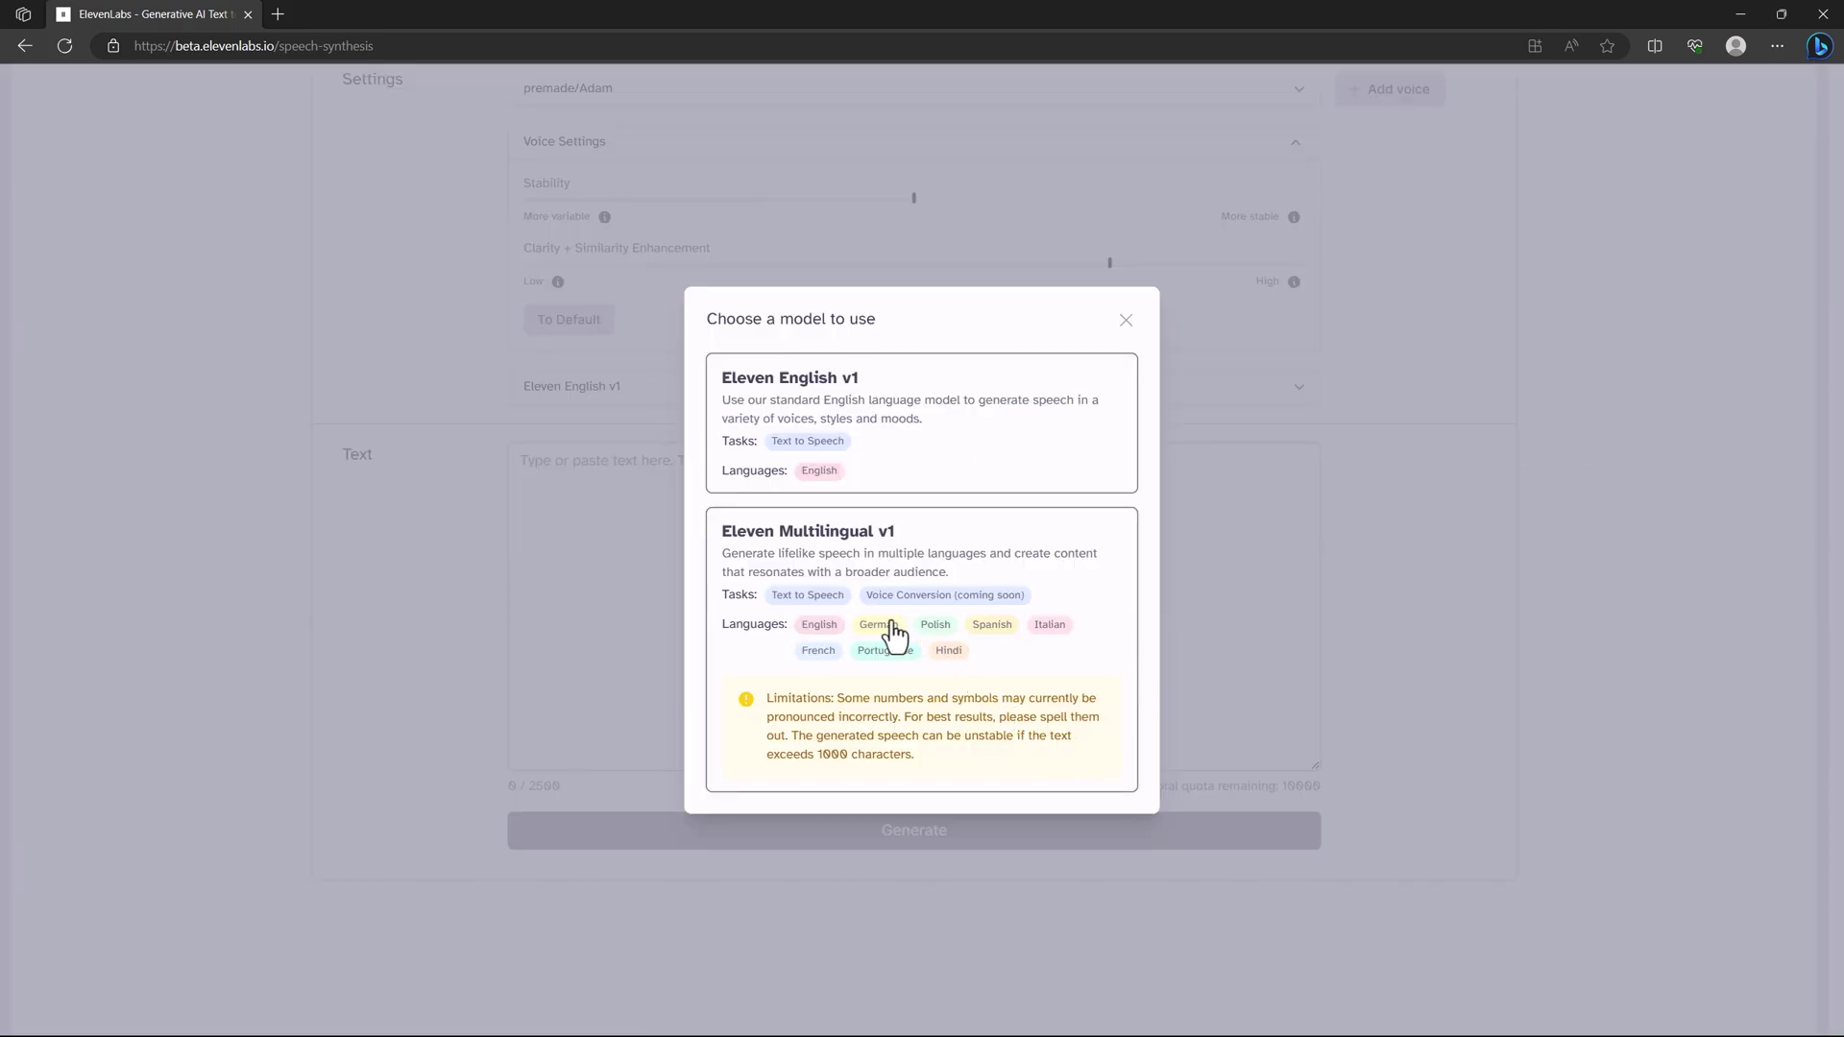
{"action": "left_click", "coordinate": [936, 574]}
Step: Enter the artificial intelligence definition as the speech text, generate the audio and pause its playback partway
{"action": "left_click", "coordinate": [700, 585]}
{"action": "type", "text": "Artificial intelligence (AI) is intelligence demonstrated by computers, as opposed to human or animal intelligence. \"Intelligence\" encompasses the ability to learn and to reason, to generalize, and to infer meaning."}
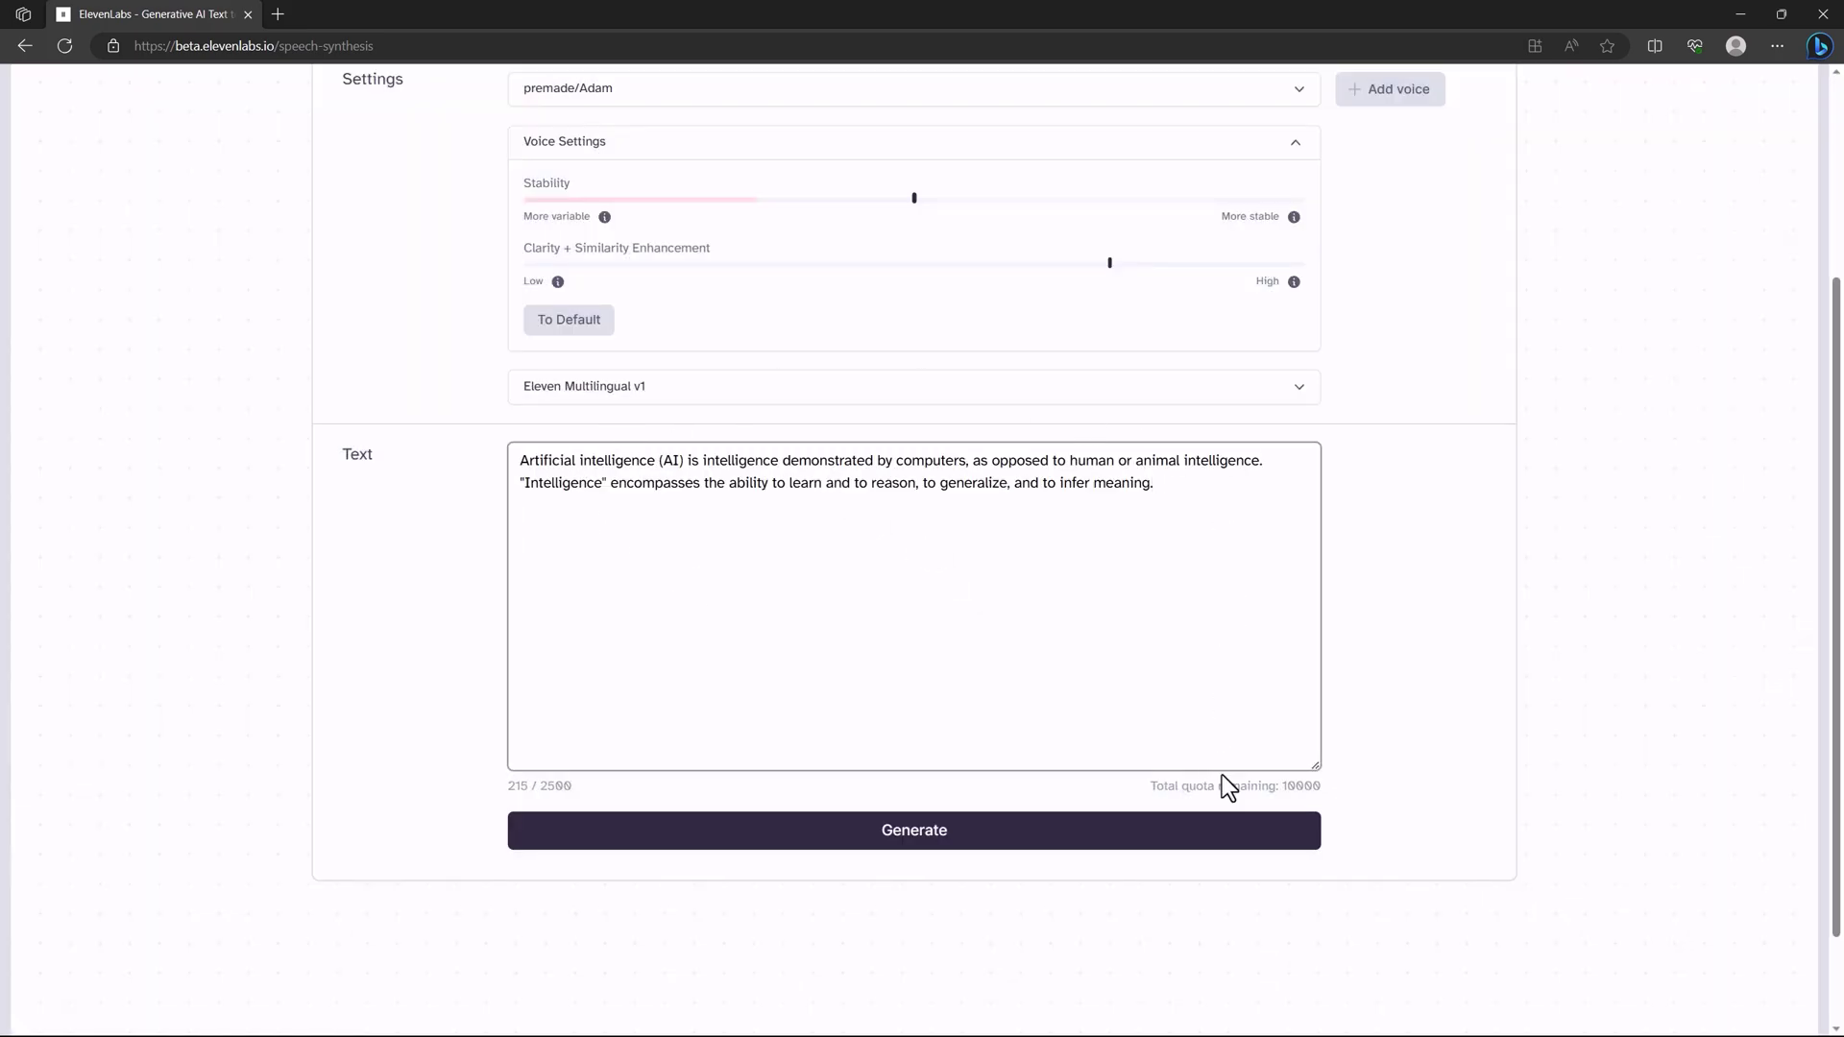
{"action": "left_click", "coordinate": [926, 843]}
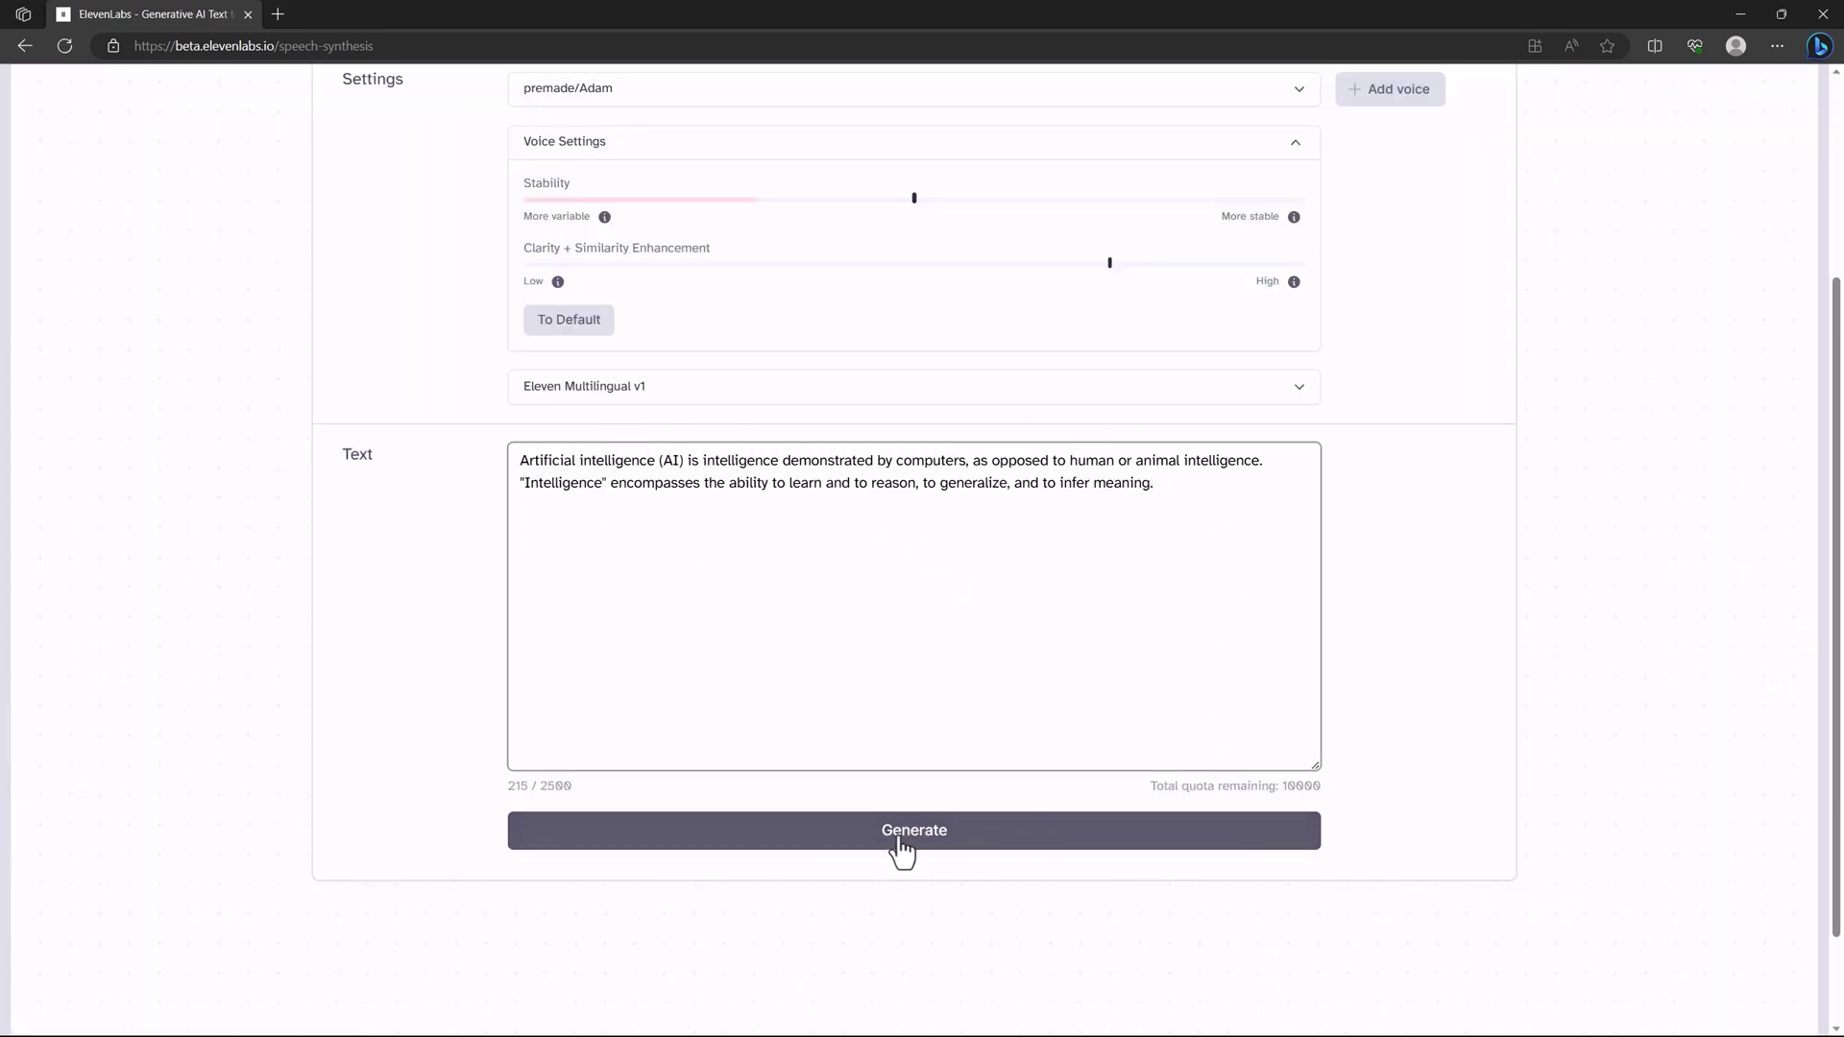
{"action": "left_click", "coordinate": [899, 839]}
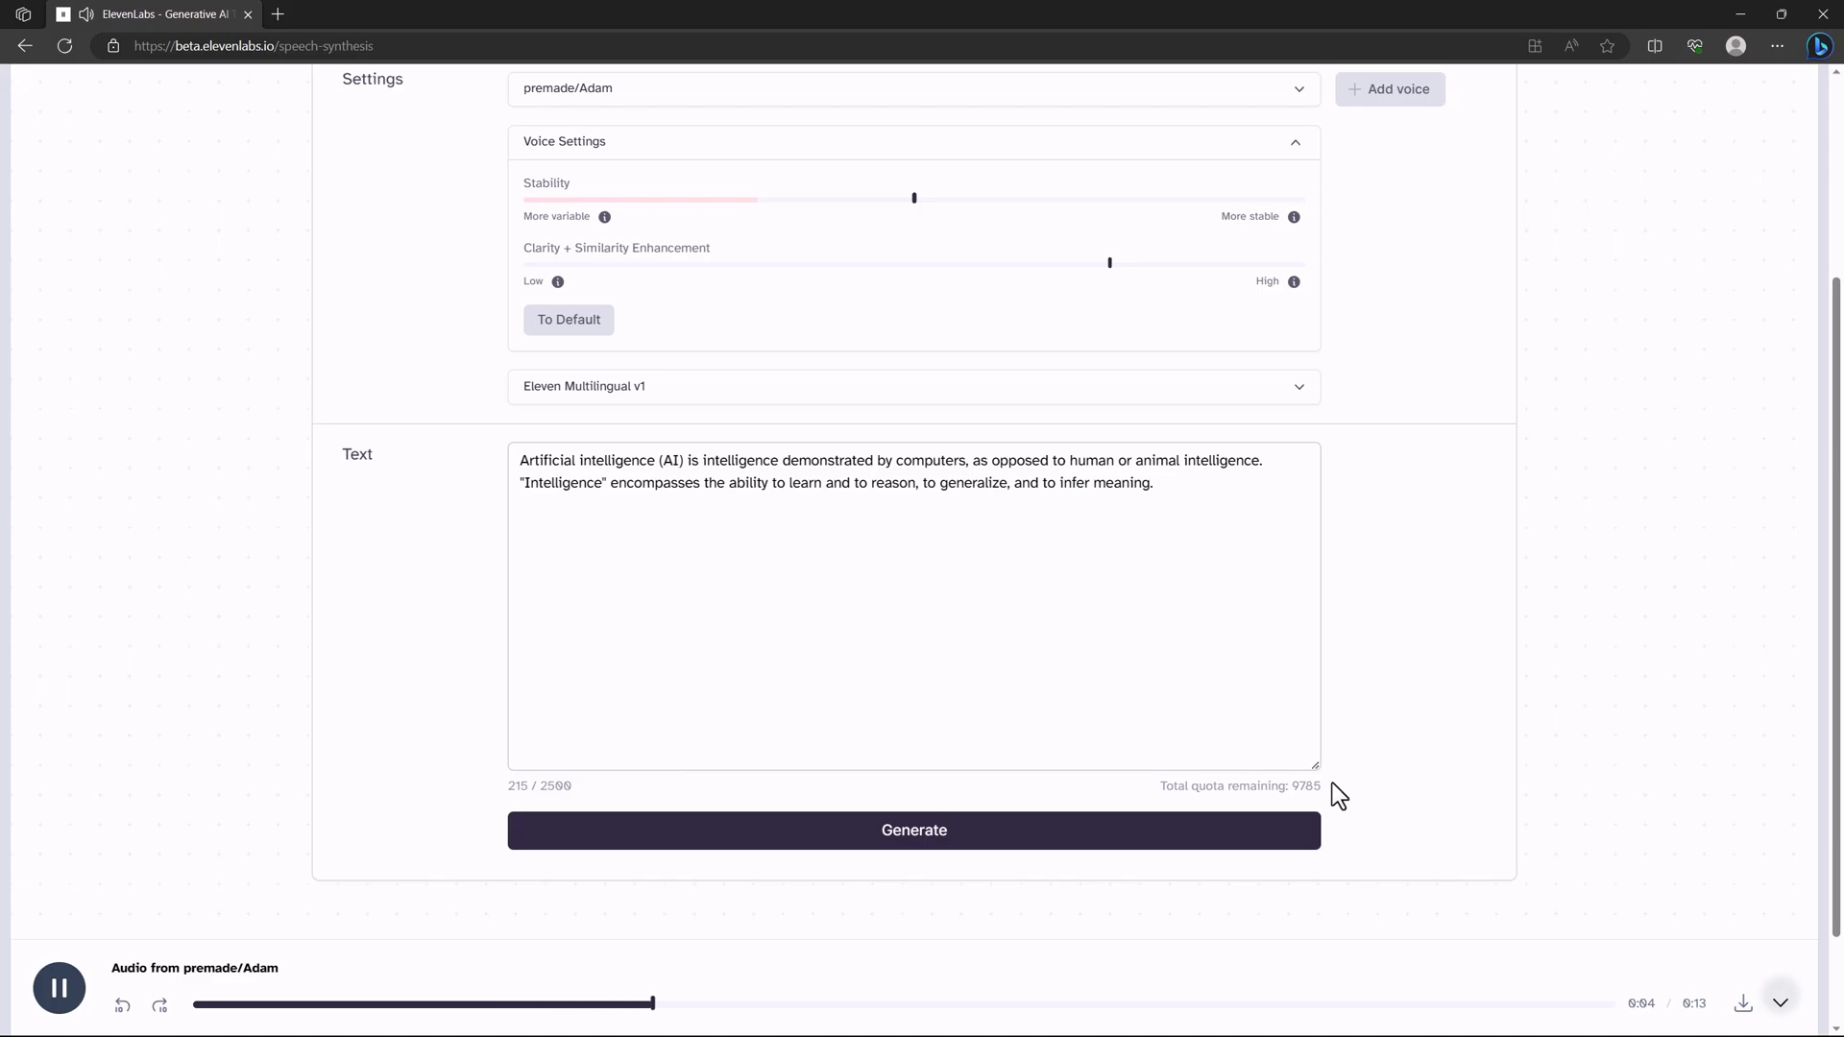
{"action": "left_click", "coordinate": [55, 1008]}
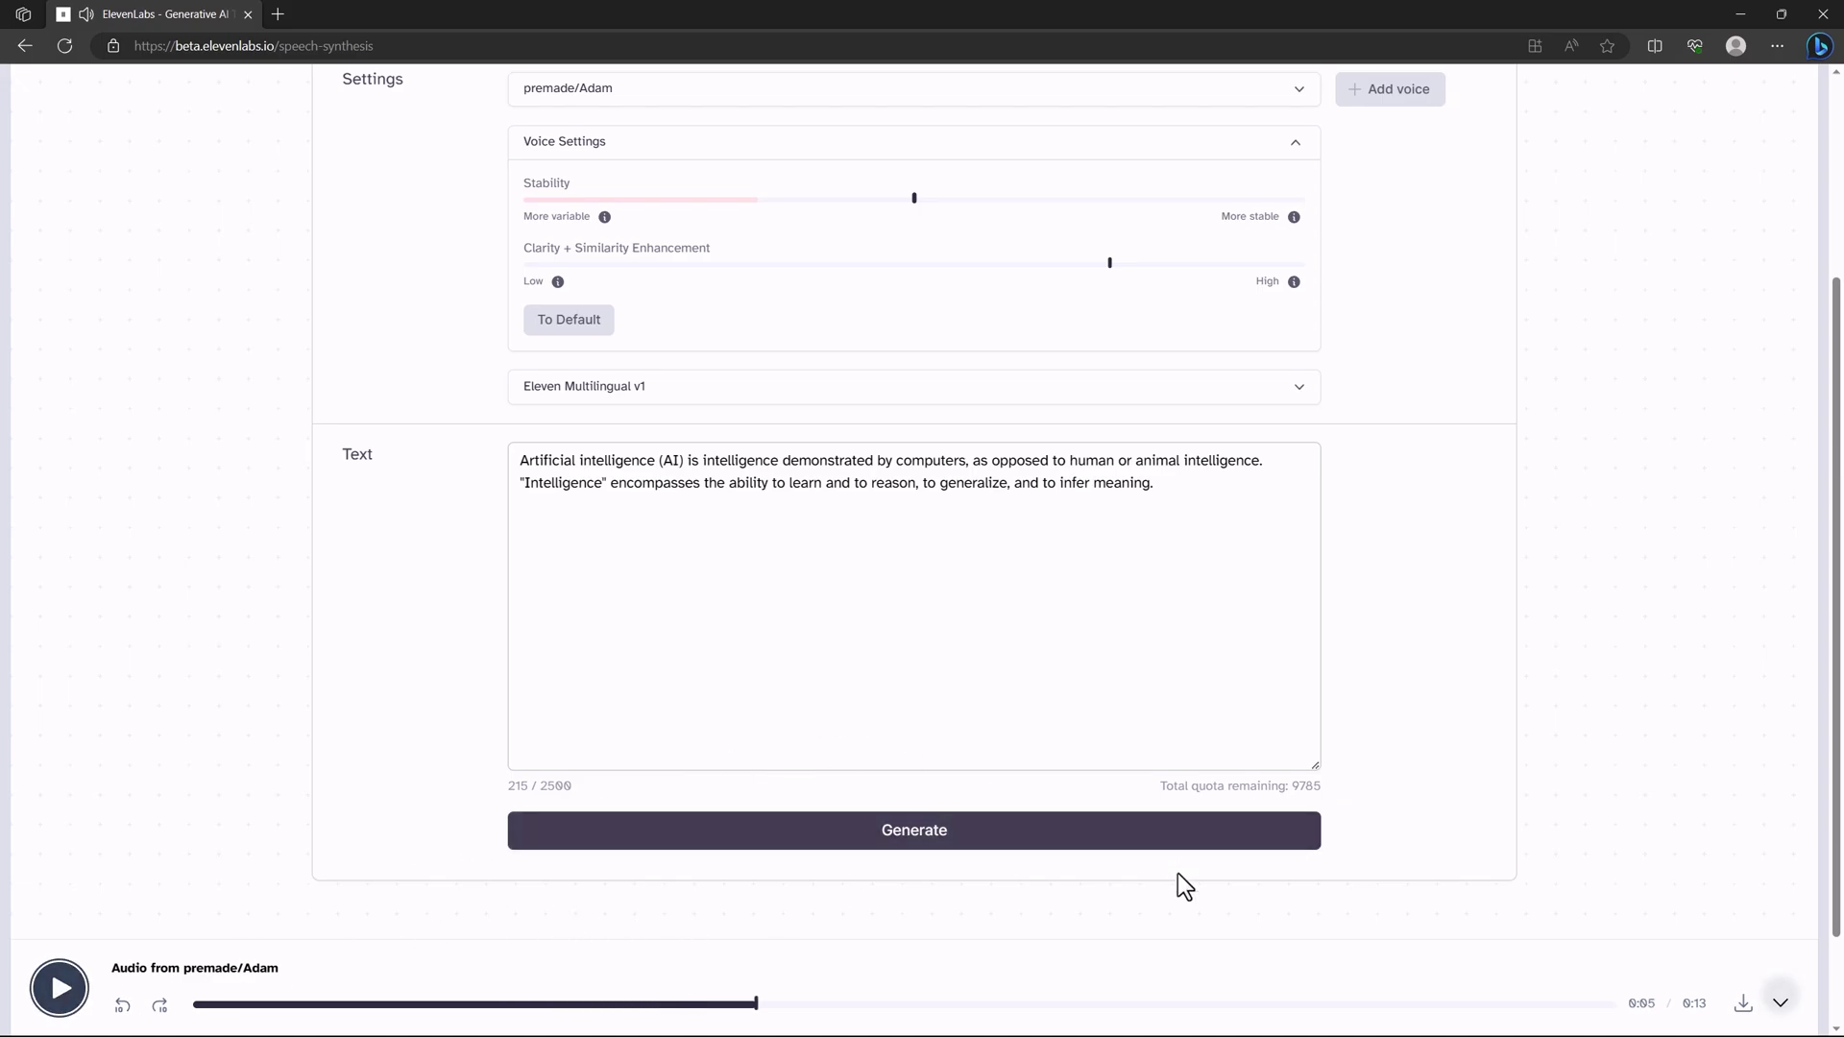
Step: Review the available speech models, keeping Eleven Multilingual v1
{"action": "left_click", "coordinate": [732, 389]}
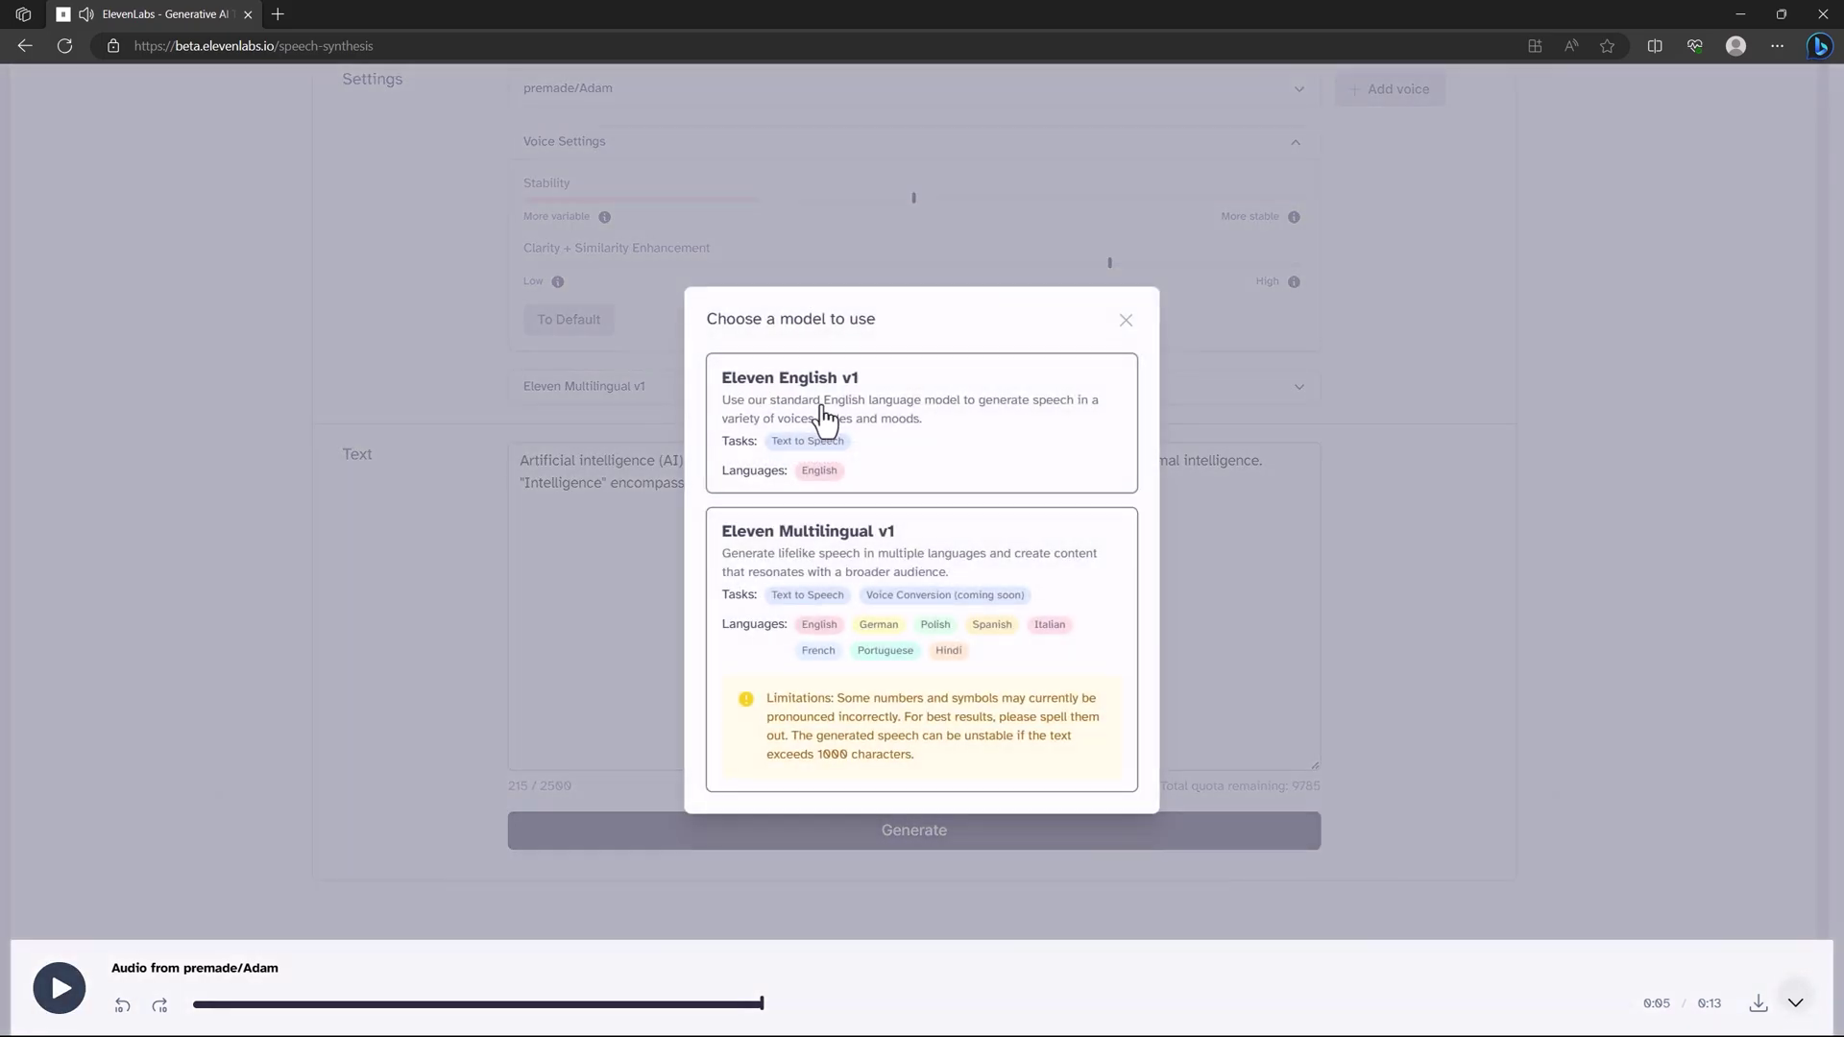
{"action": "left_click", "coordinate": [1127, 324]}
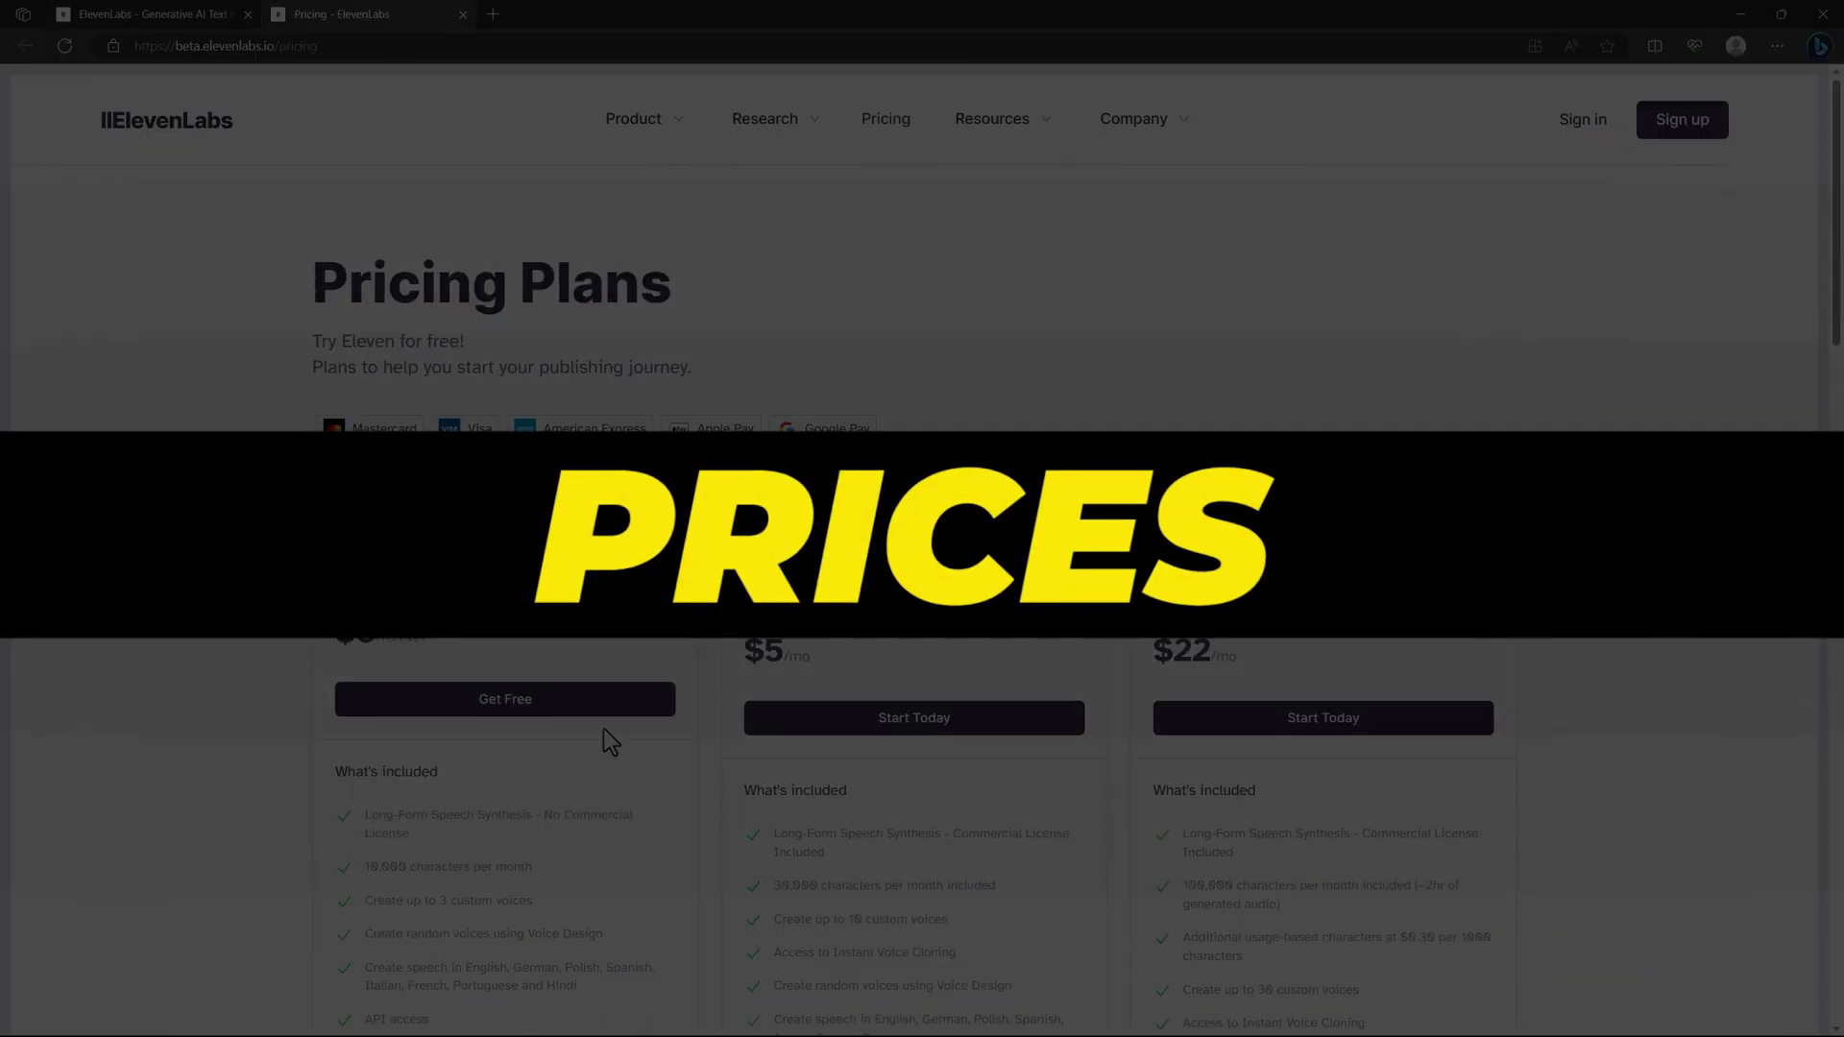
Step: Examine the Free, Starter and Creator pricing plans and the features each includes
{"action": "scroll", "coordinate": [369, 522], "scroll_direction": "down", "scroll_amount": 2}
{"action": "left_click_drag", "start_coordinate": [356, 485], "coordinate": [415, 491]}
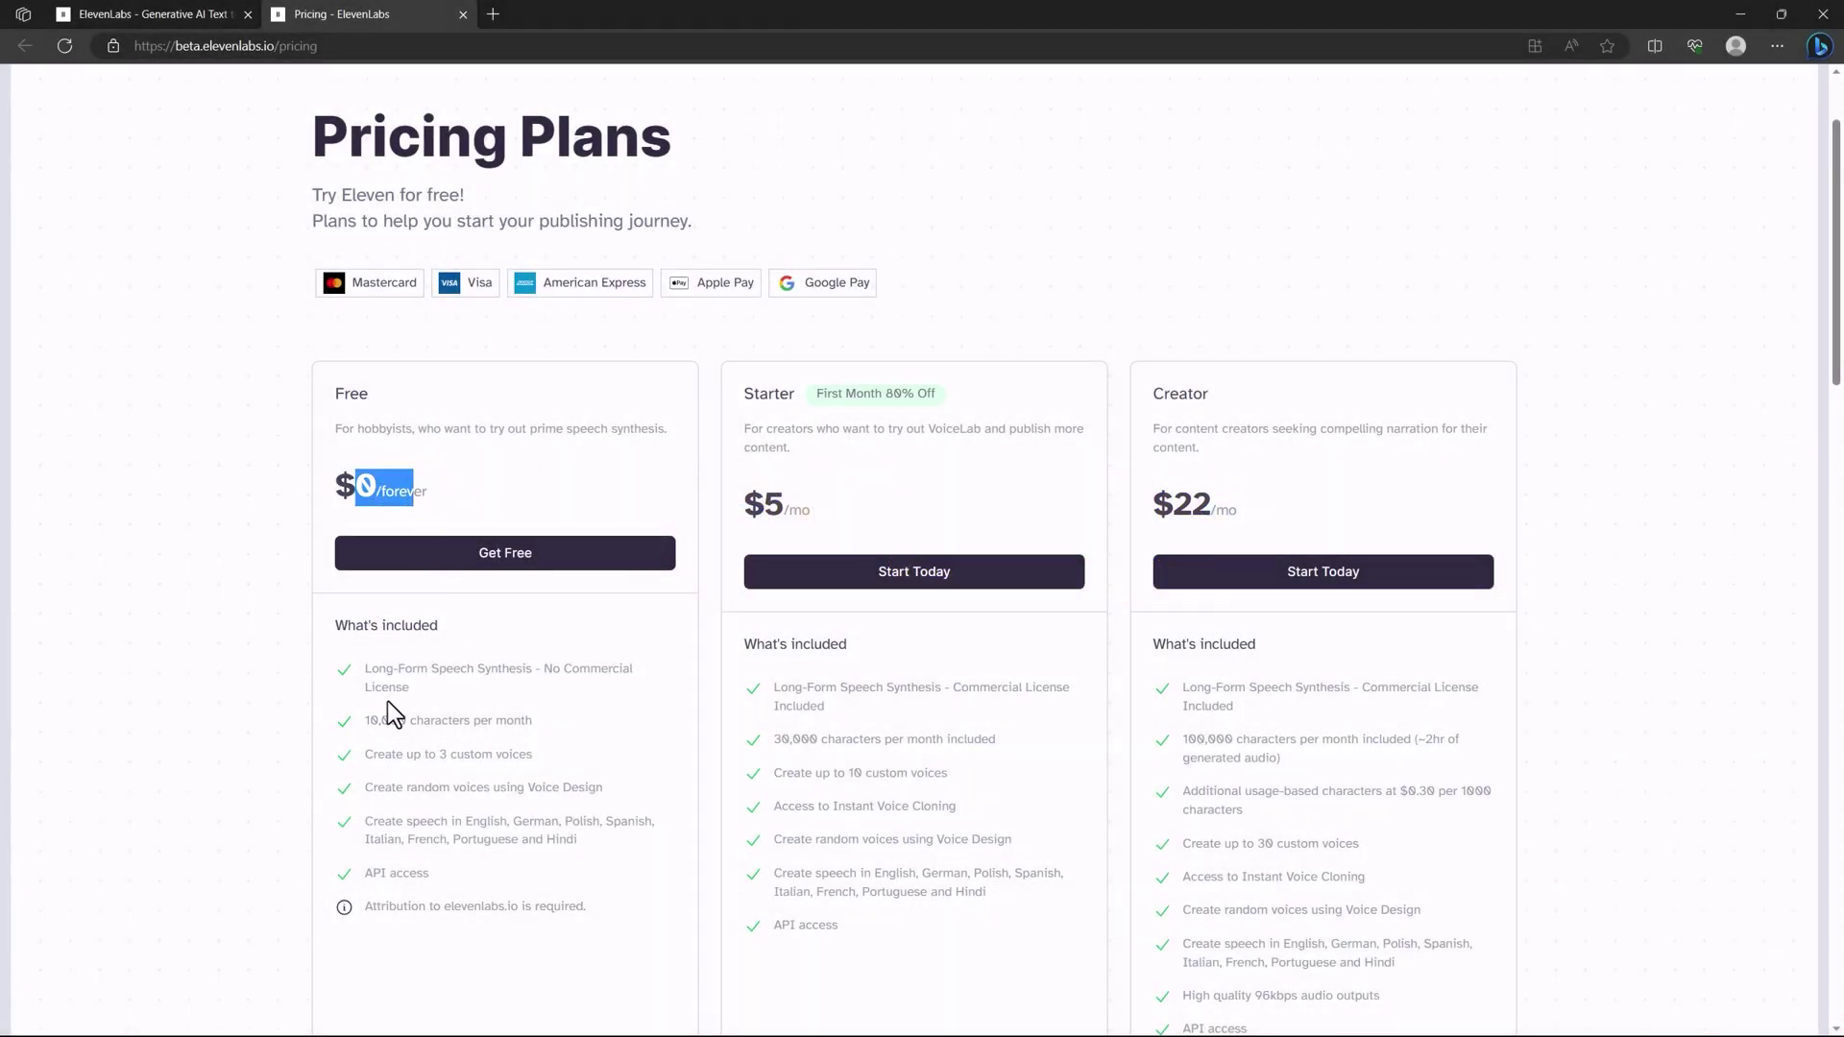
{"action": "scroll", "coordinate": [389, 701], "scroll_direction": "down", "scroll_amount": 2}
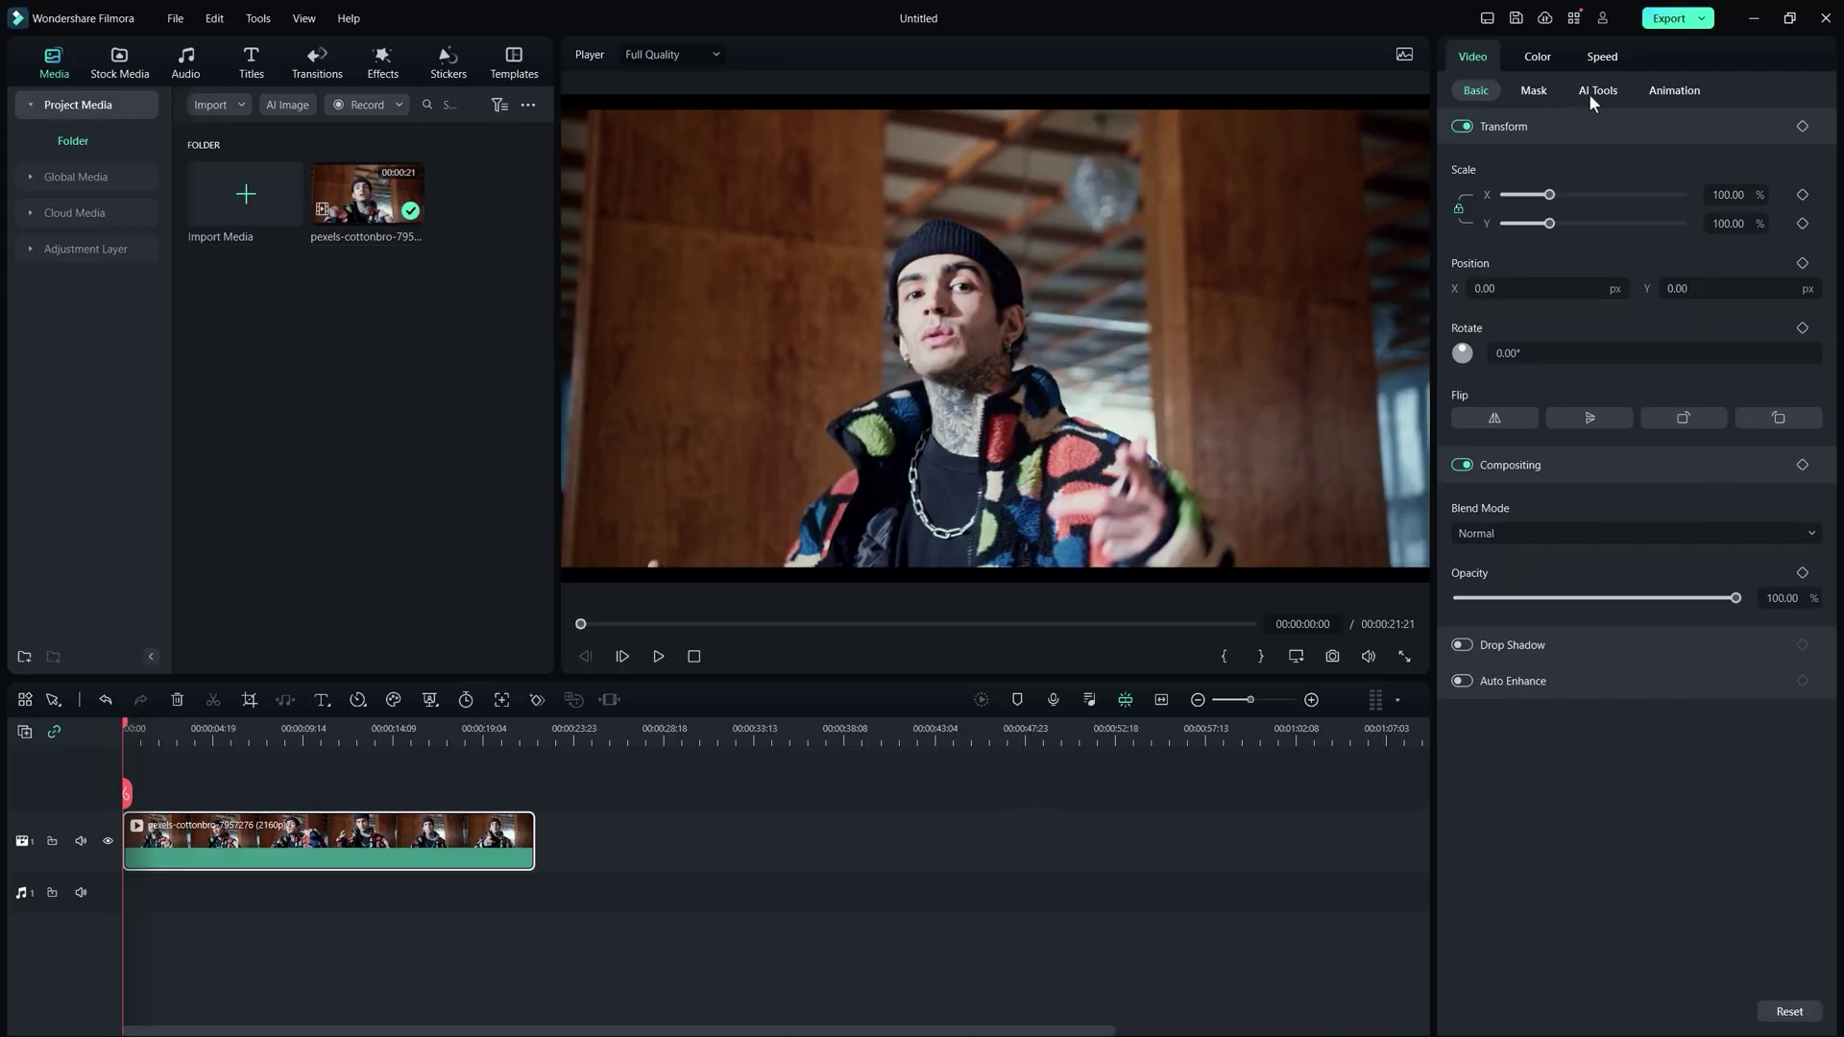
Step: In Wondershare Filmora, remove the selected timeline clip's background with the AI Portrait tool
{"action": "left_click", "coordinate": [1594, 92]}
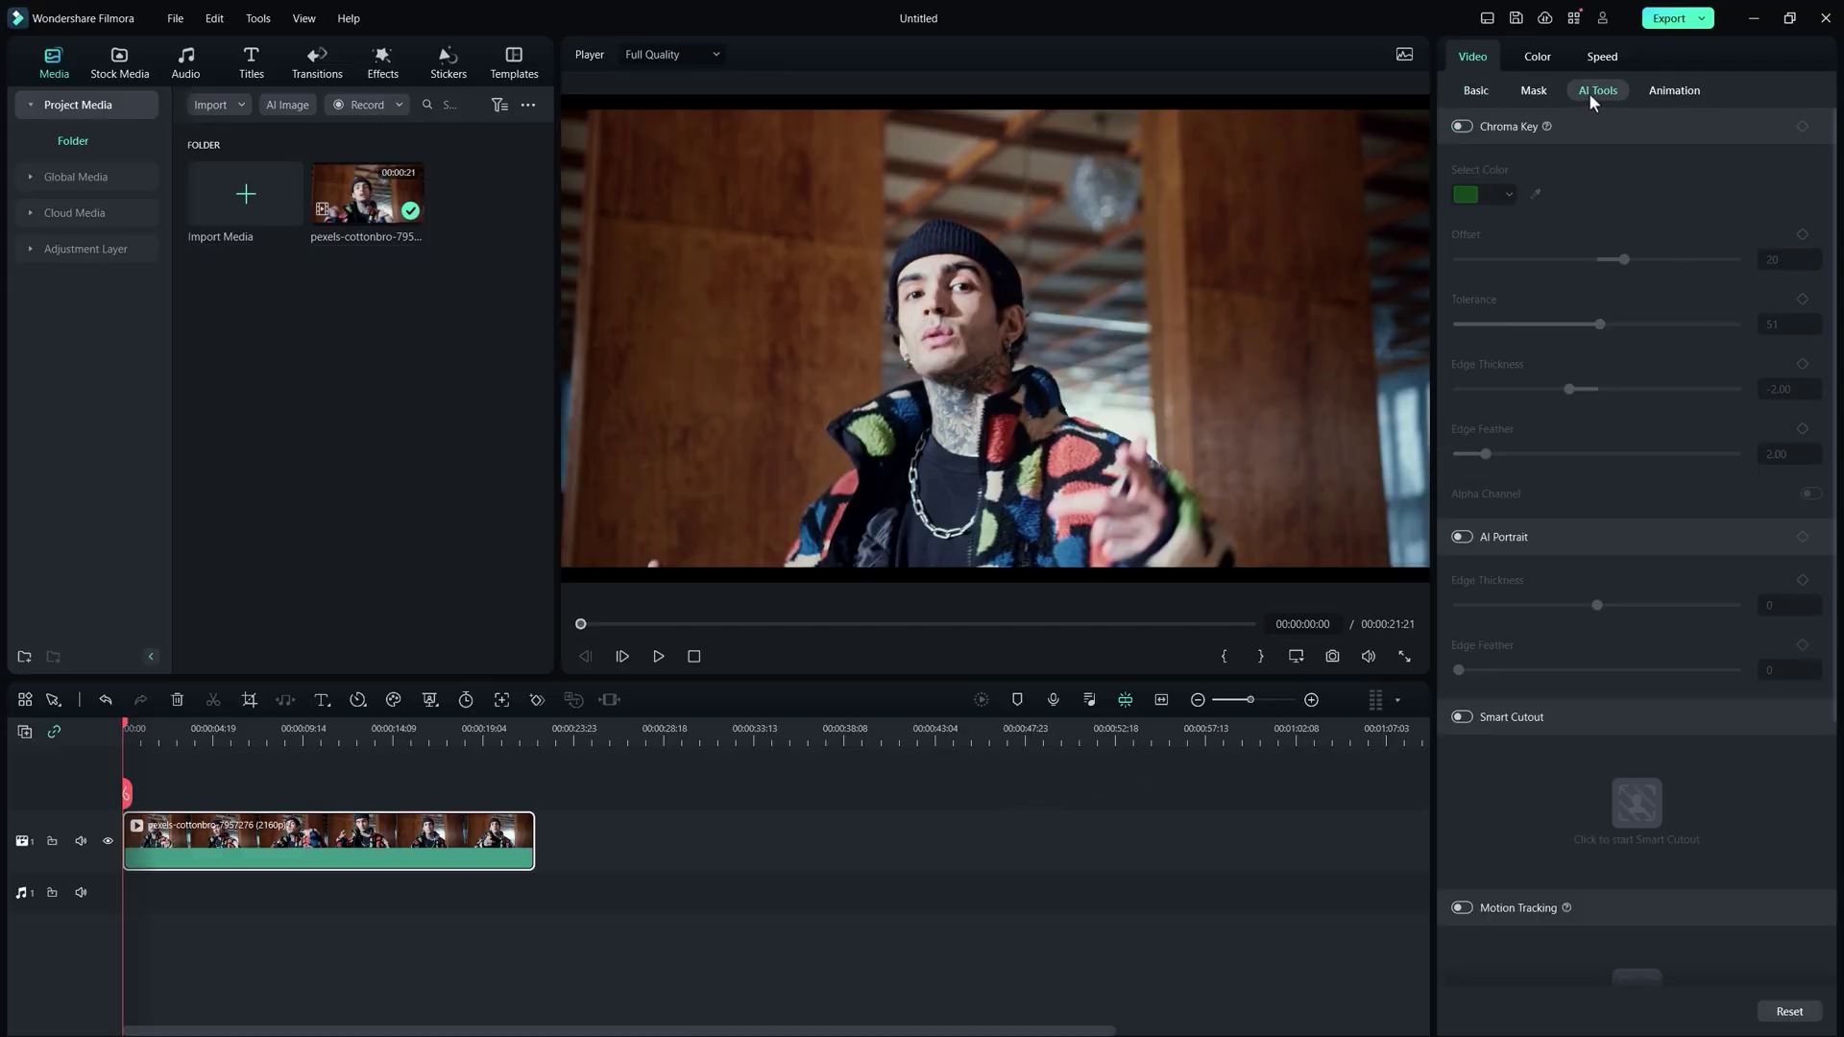
{"action": "scroll", "coordinate": [1532, 314], "scroll_direction": "down", "scroll_amount": 3}
{"action": "left_click", "coordinate": [1461, 267]}
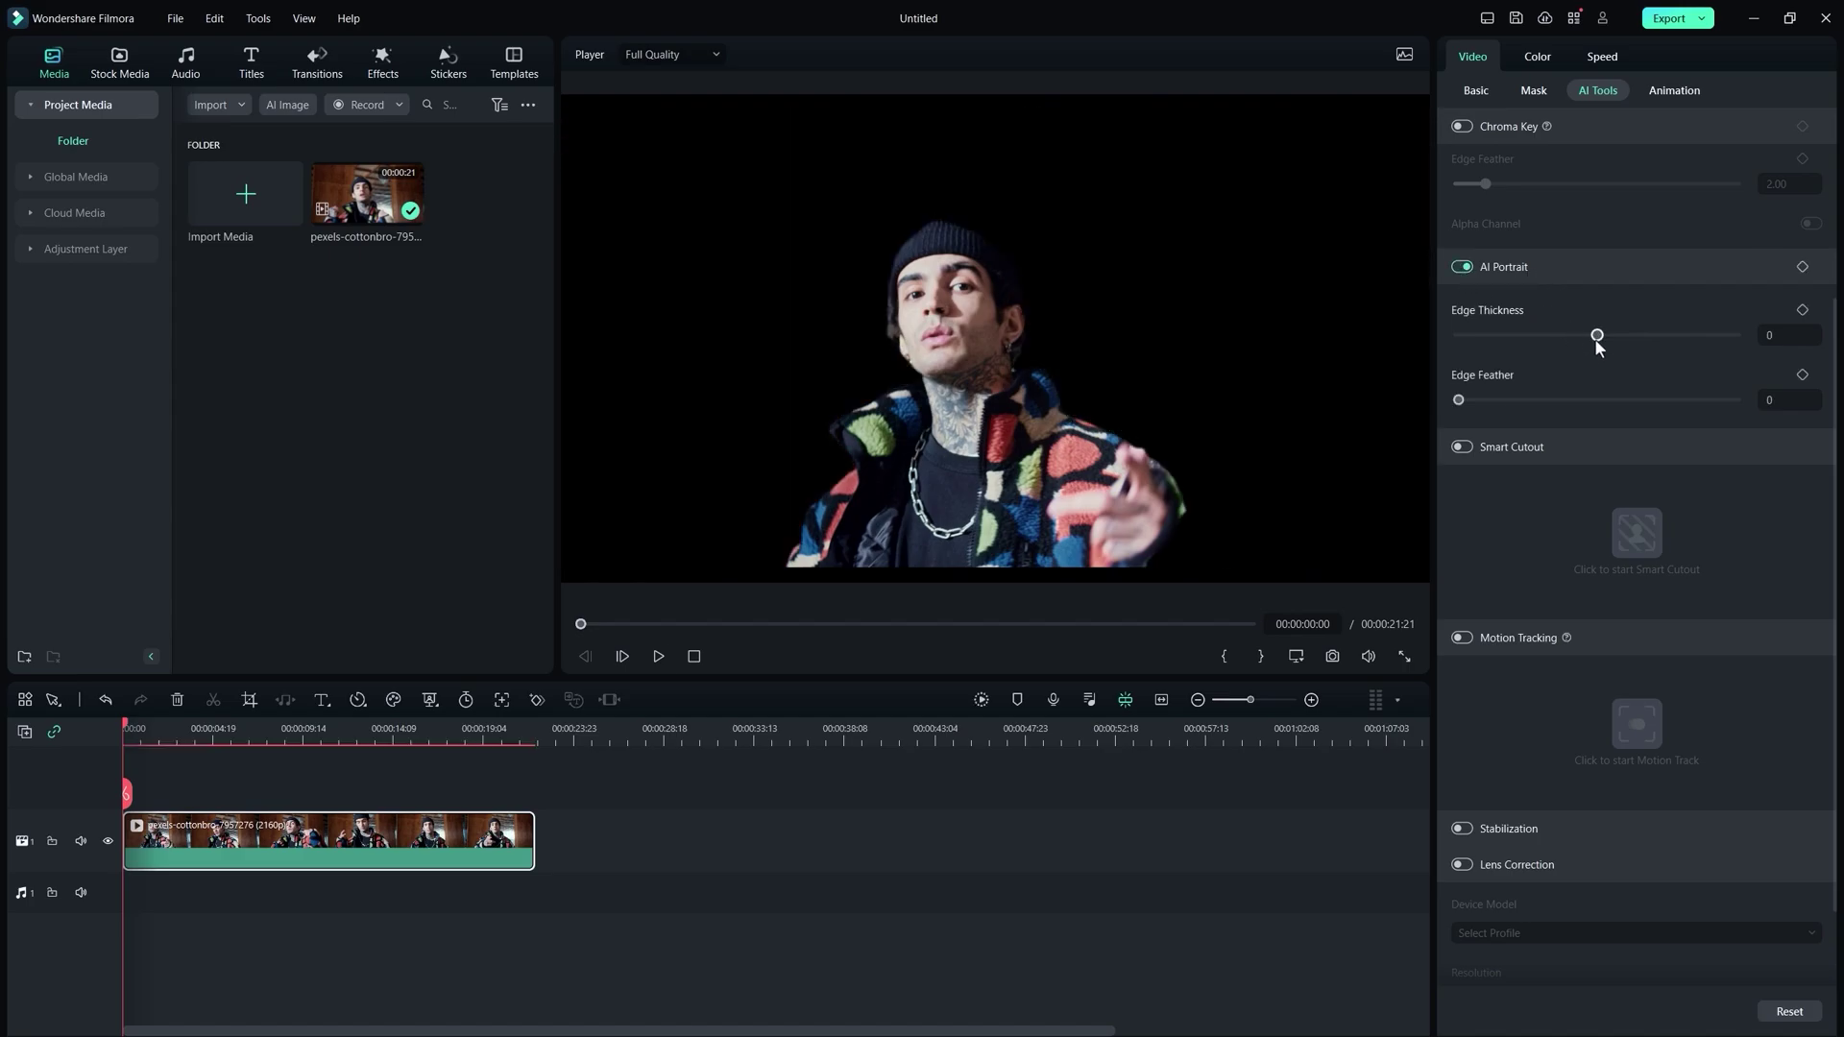
Step: Refine the AI Portrait edge thickness and feather, and preview the clip, comparing the effect switched off and on
{"action": "left_click", "coordinate": [657, 656]}
{"action": "left_click", "coordinate": [1461, 267]}
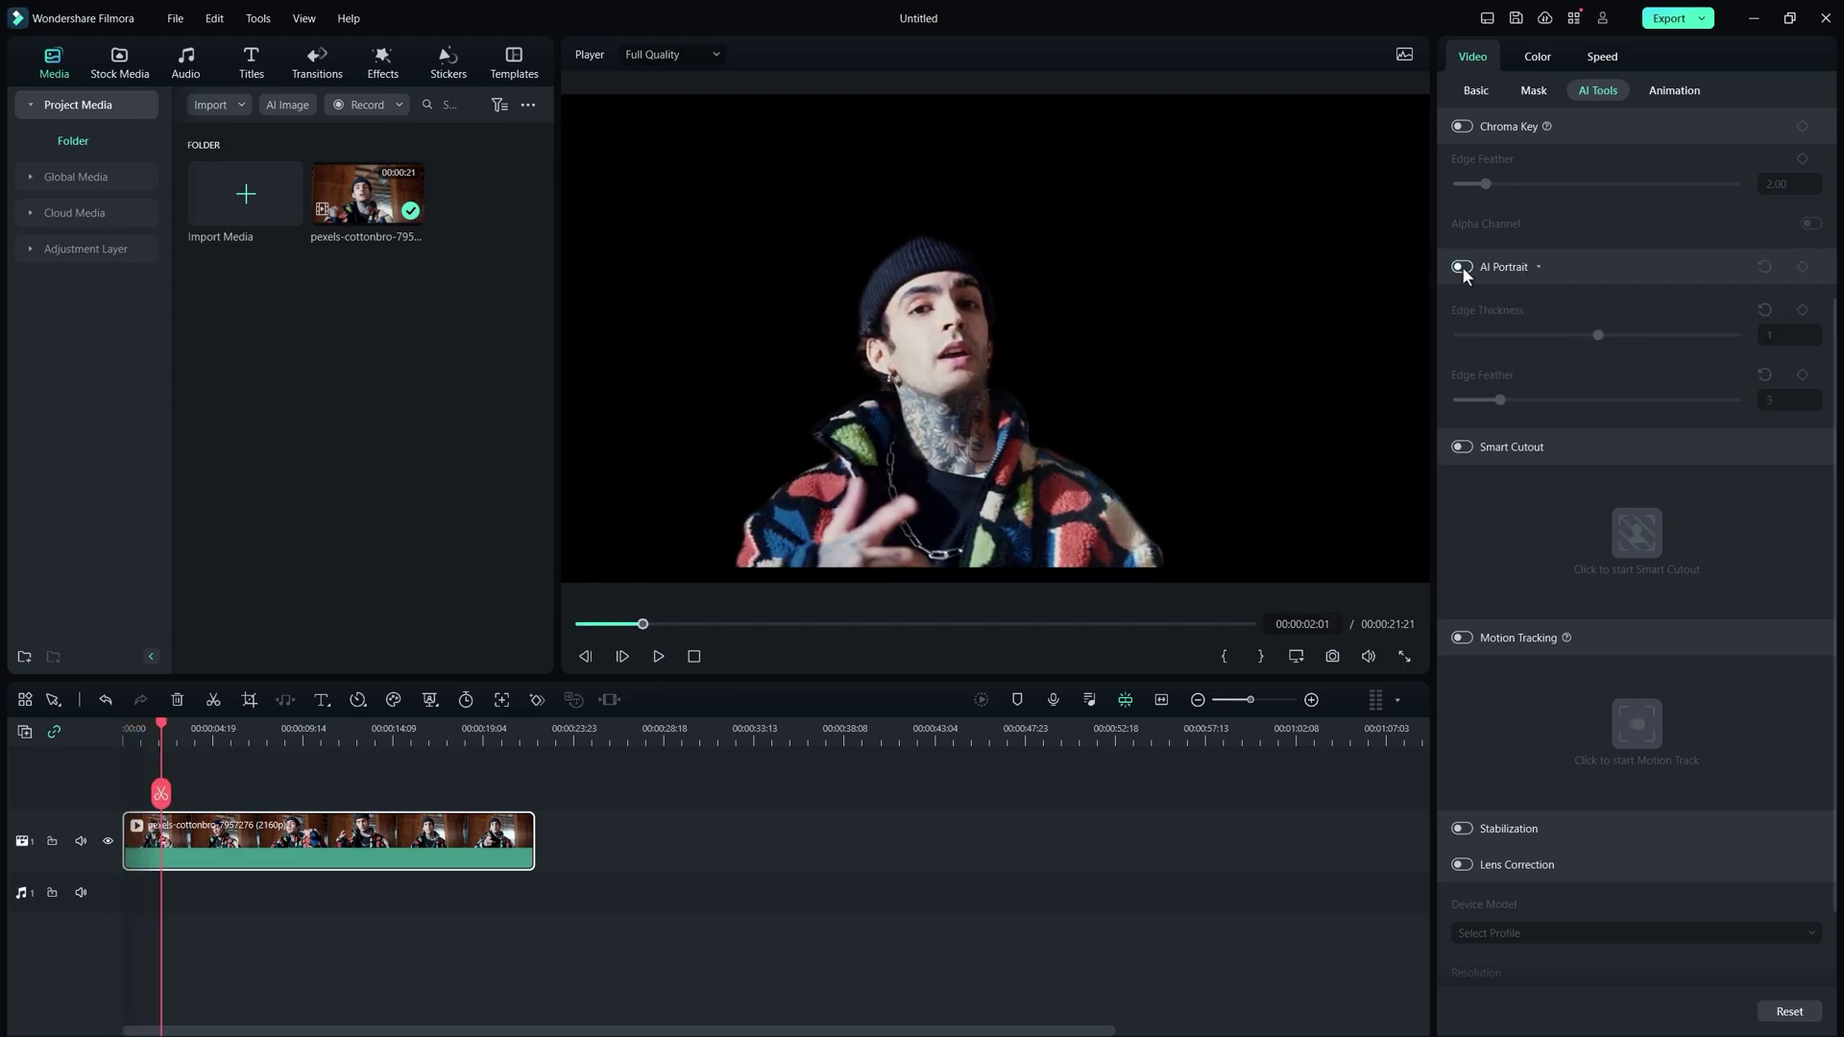
{"action": "left_click", "coordinate": [1461, 267]}
{"action": "left_click", "coordinate": [658, 655]}
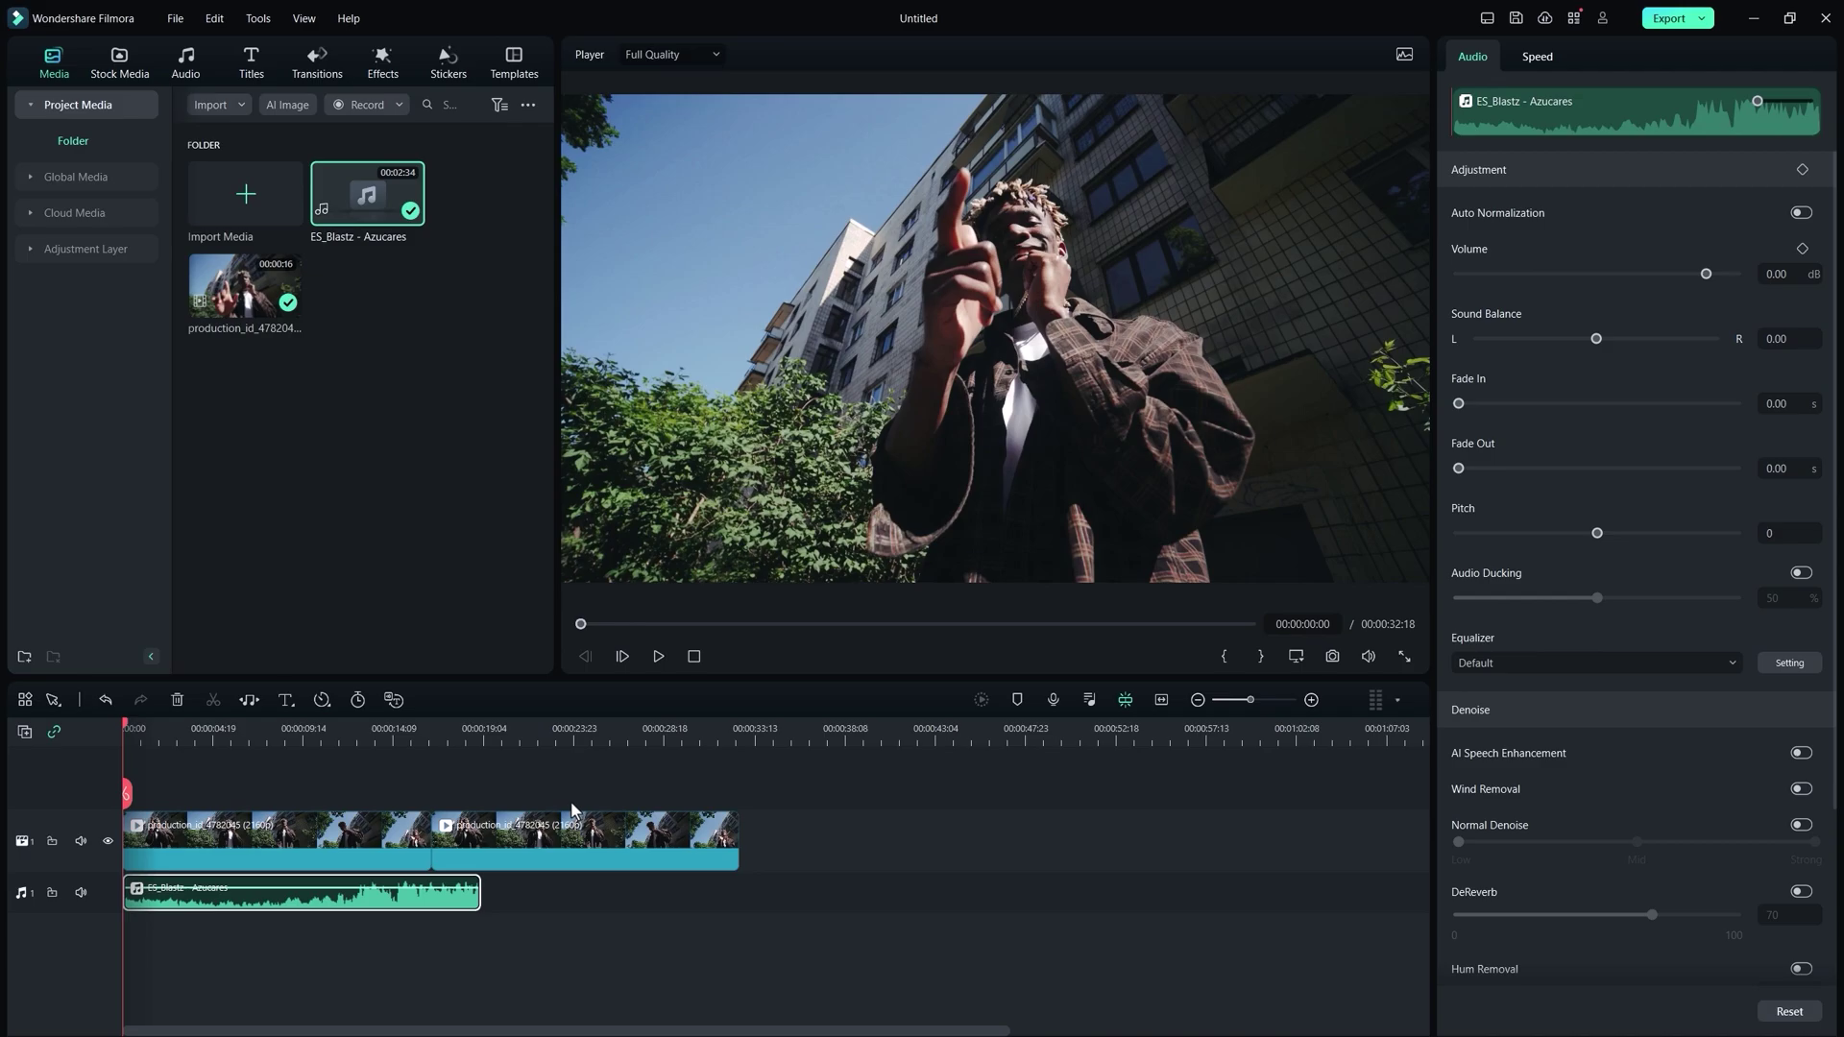
Step: Use audio stretch to extend the ES_Blastz - Azucares track to the end of the second video clip
{"action": "left_click", "coordinate": [533, 838]}
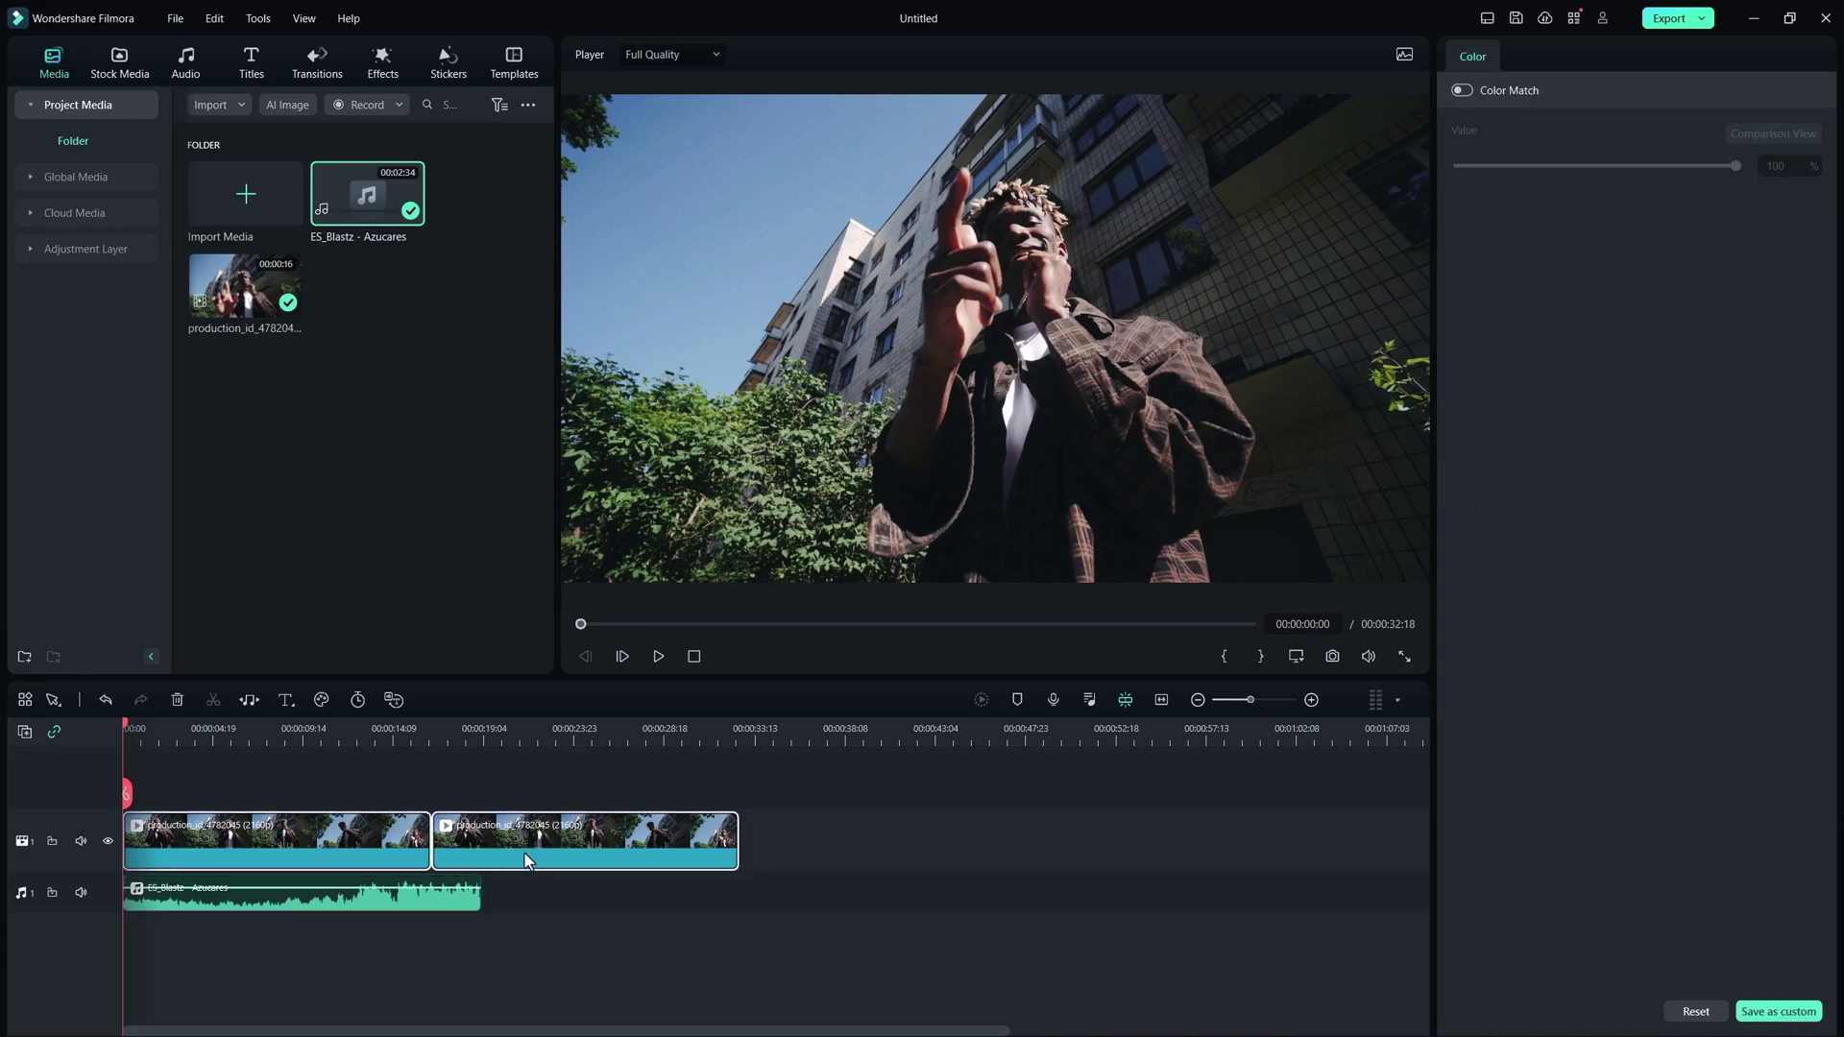
{"action": "left_click", "coordinate": [458, 906]}
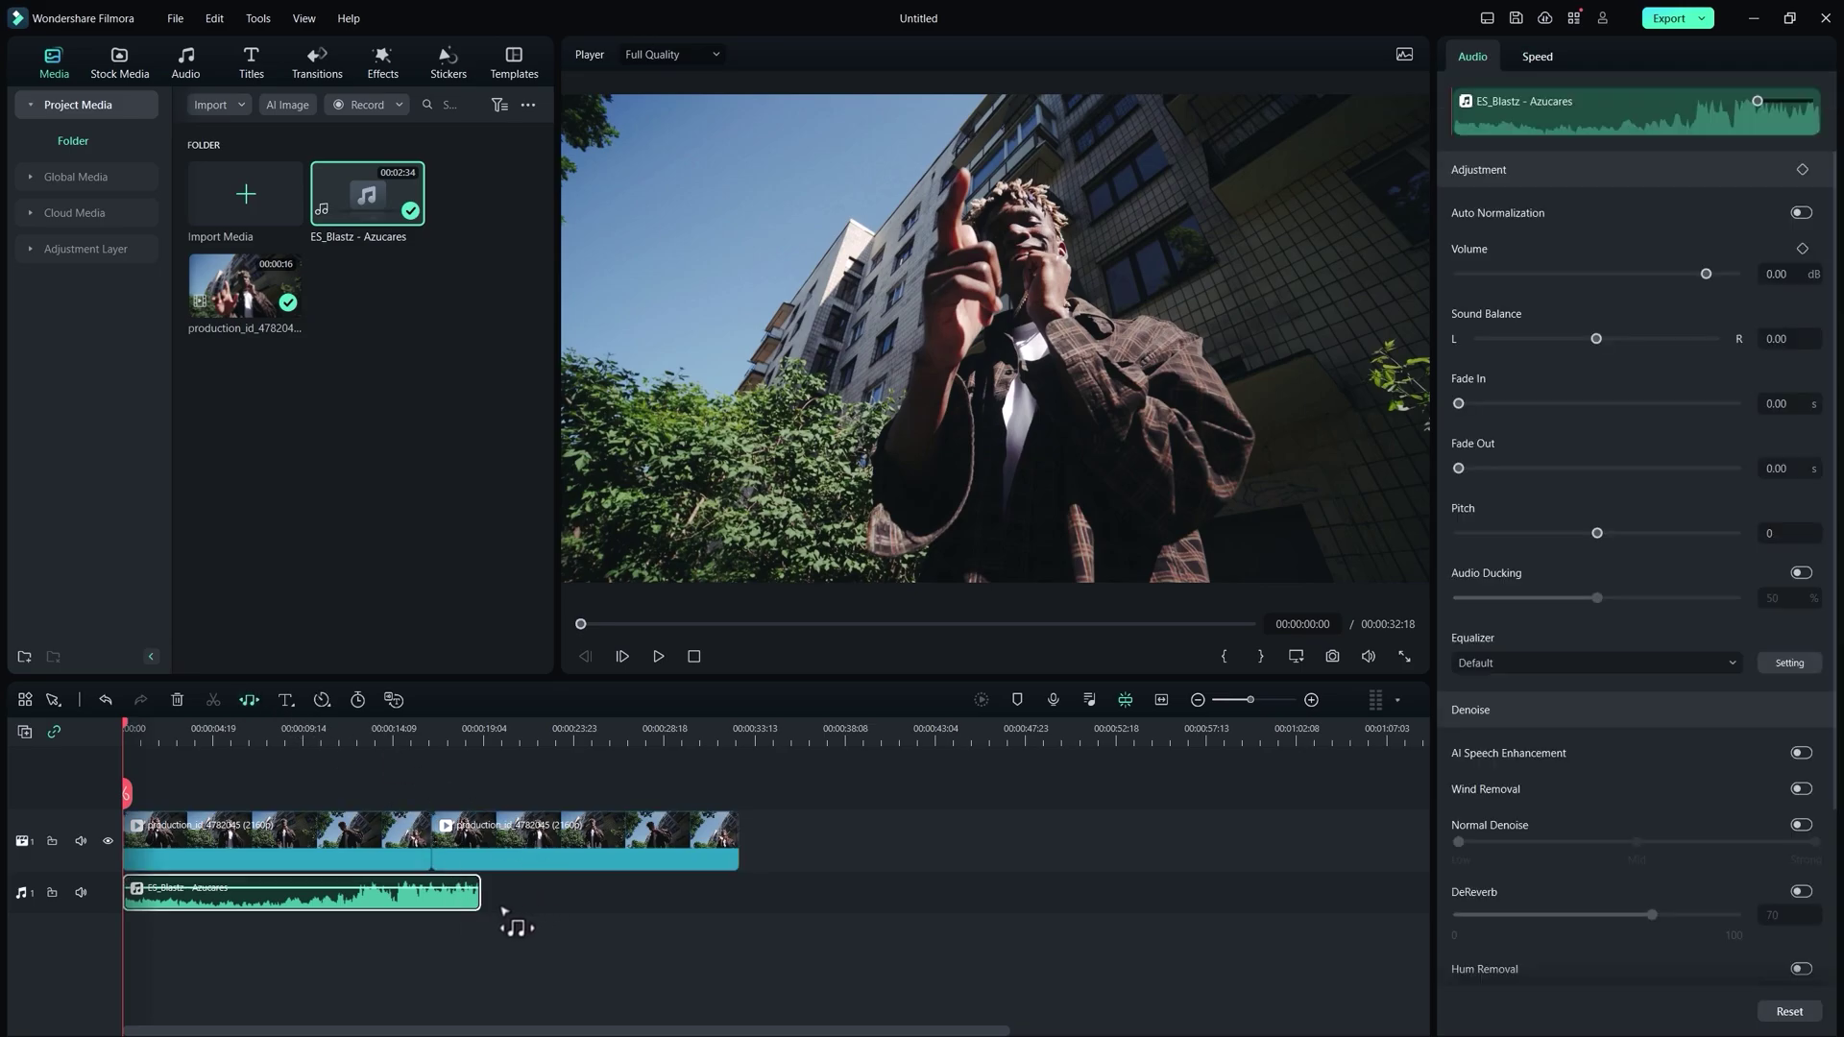
{"action": "left_click_drag", "start_coordinate": [486, 897], "coordinate": [736, 904]}
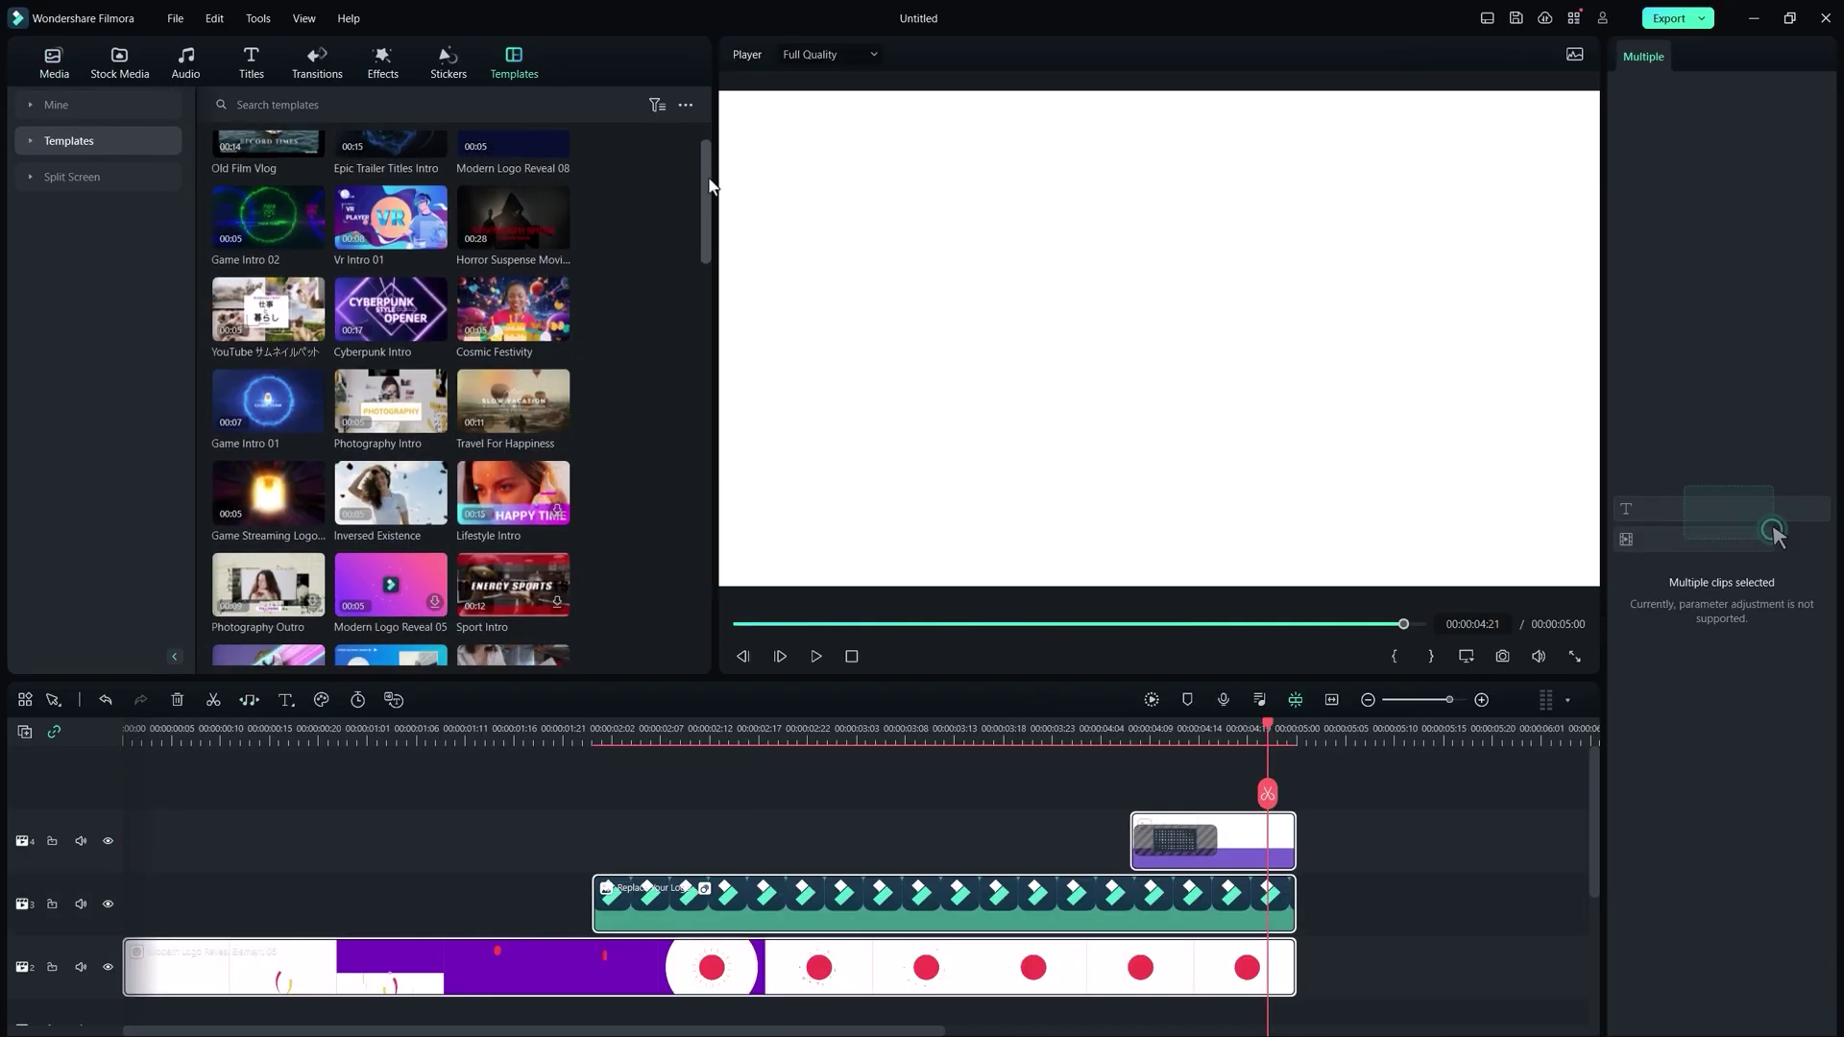
Step: Add the Joyous Journeys template to the timeline right after the logo reveal clips and play it through
{"action": "left_click_drag", "start_coordinate": [708, 197], "coordinate": [719, 317]}
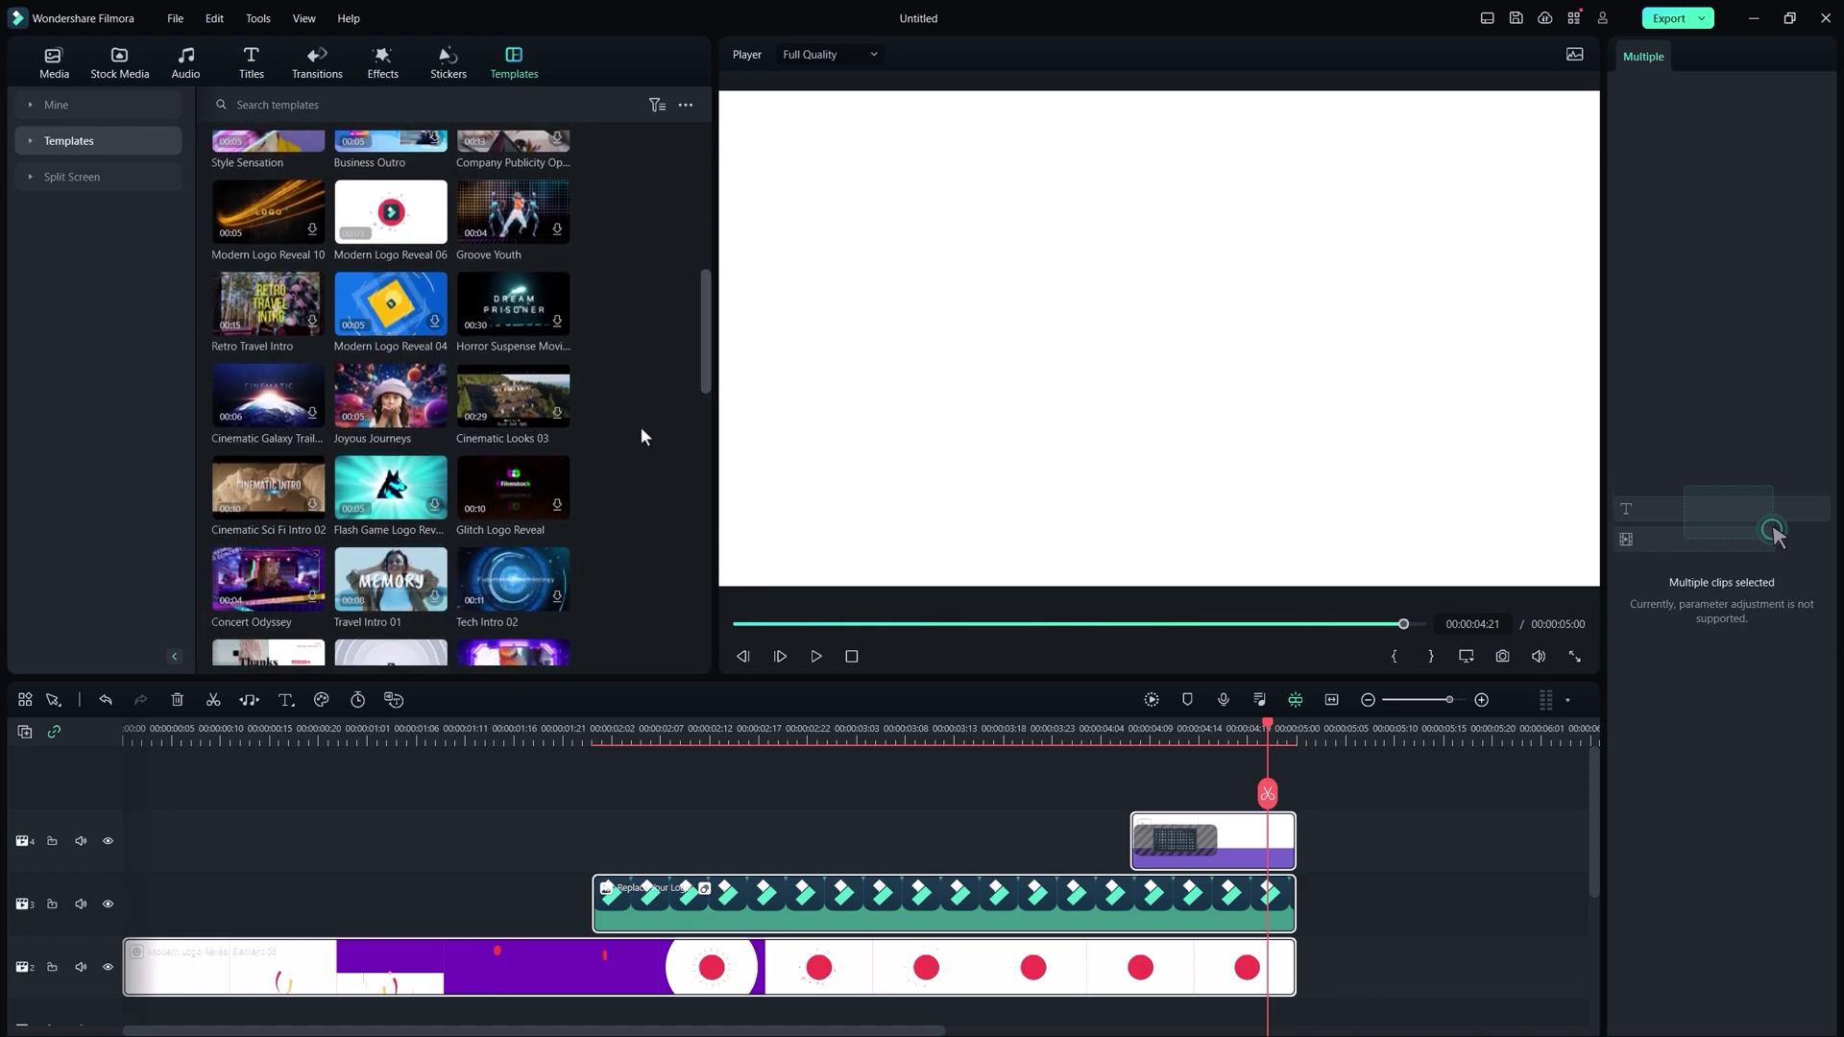
{"action": "left_click_drag", "start_coordinate": [663, 1034], "coordinate": [950, 1021]}
{"action": "left_click_drag", "start_coordinate": [391, 394], "coordinate": [768, 927]}
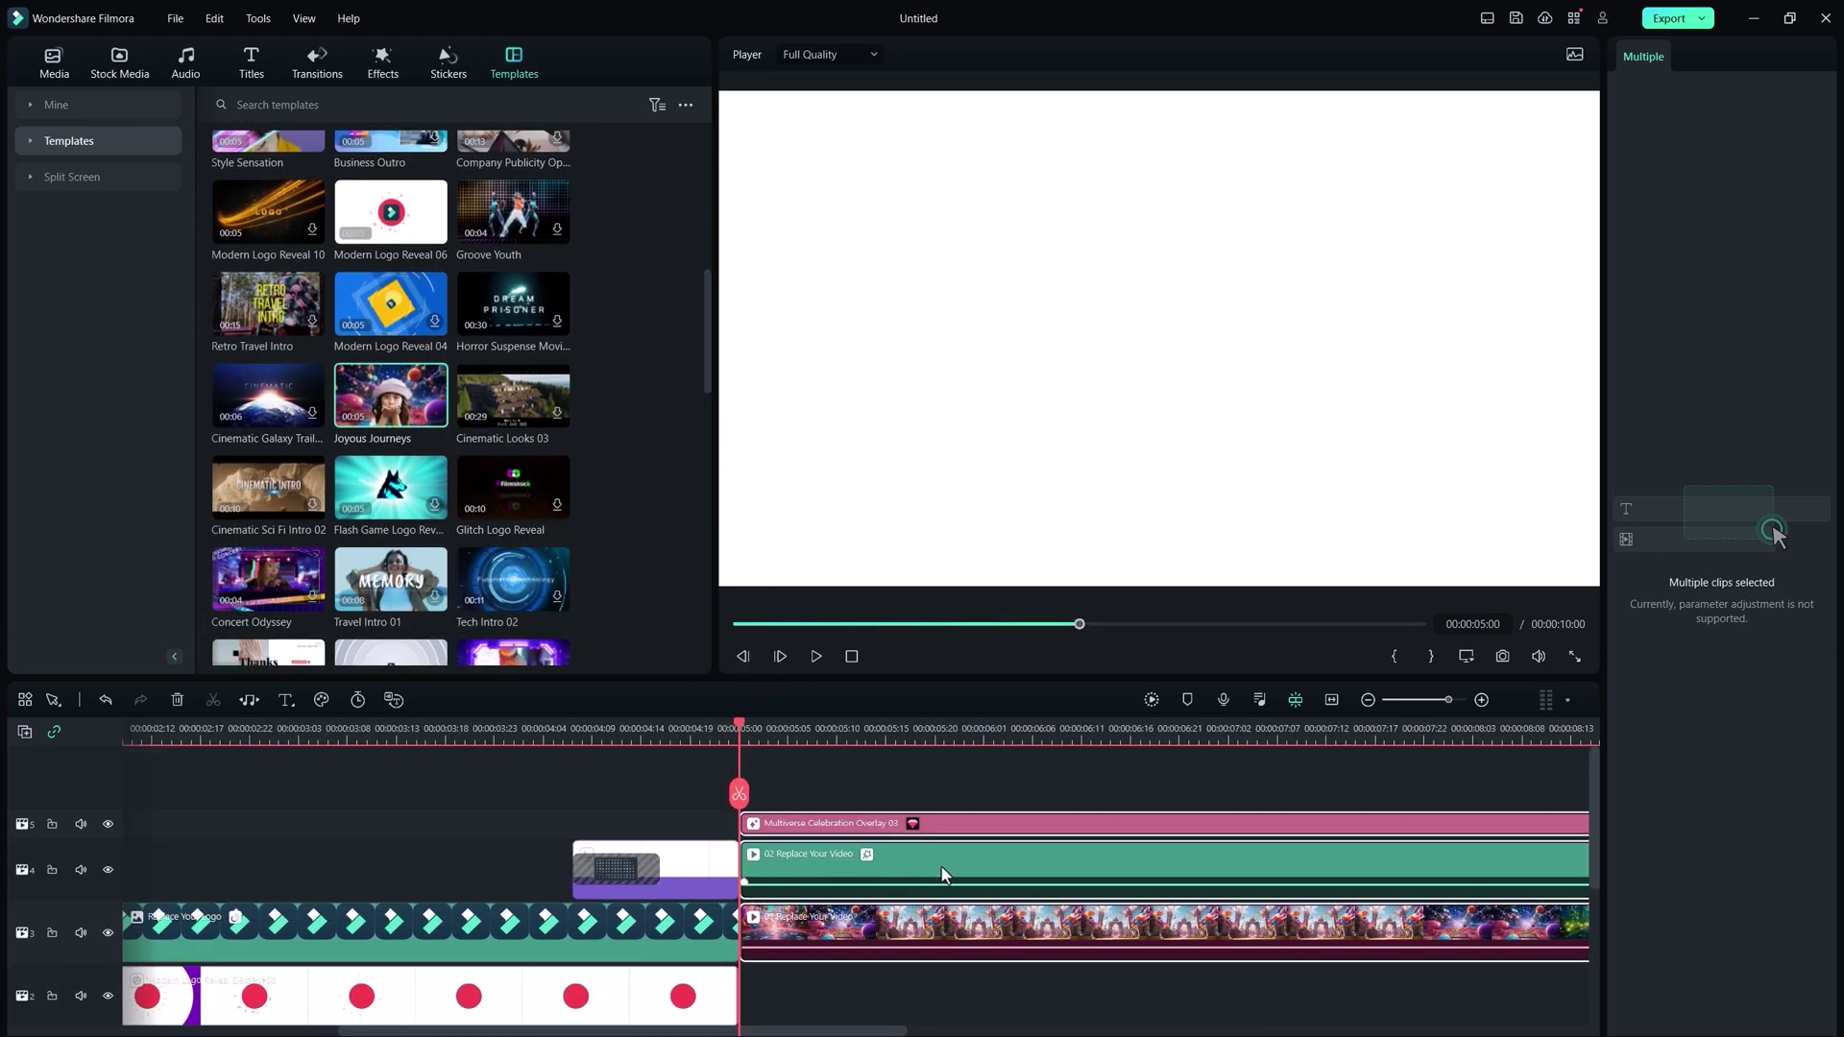
{"action": "key", "text": "space"}
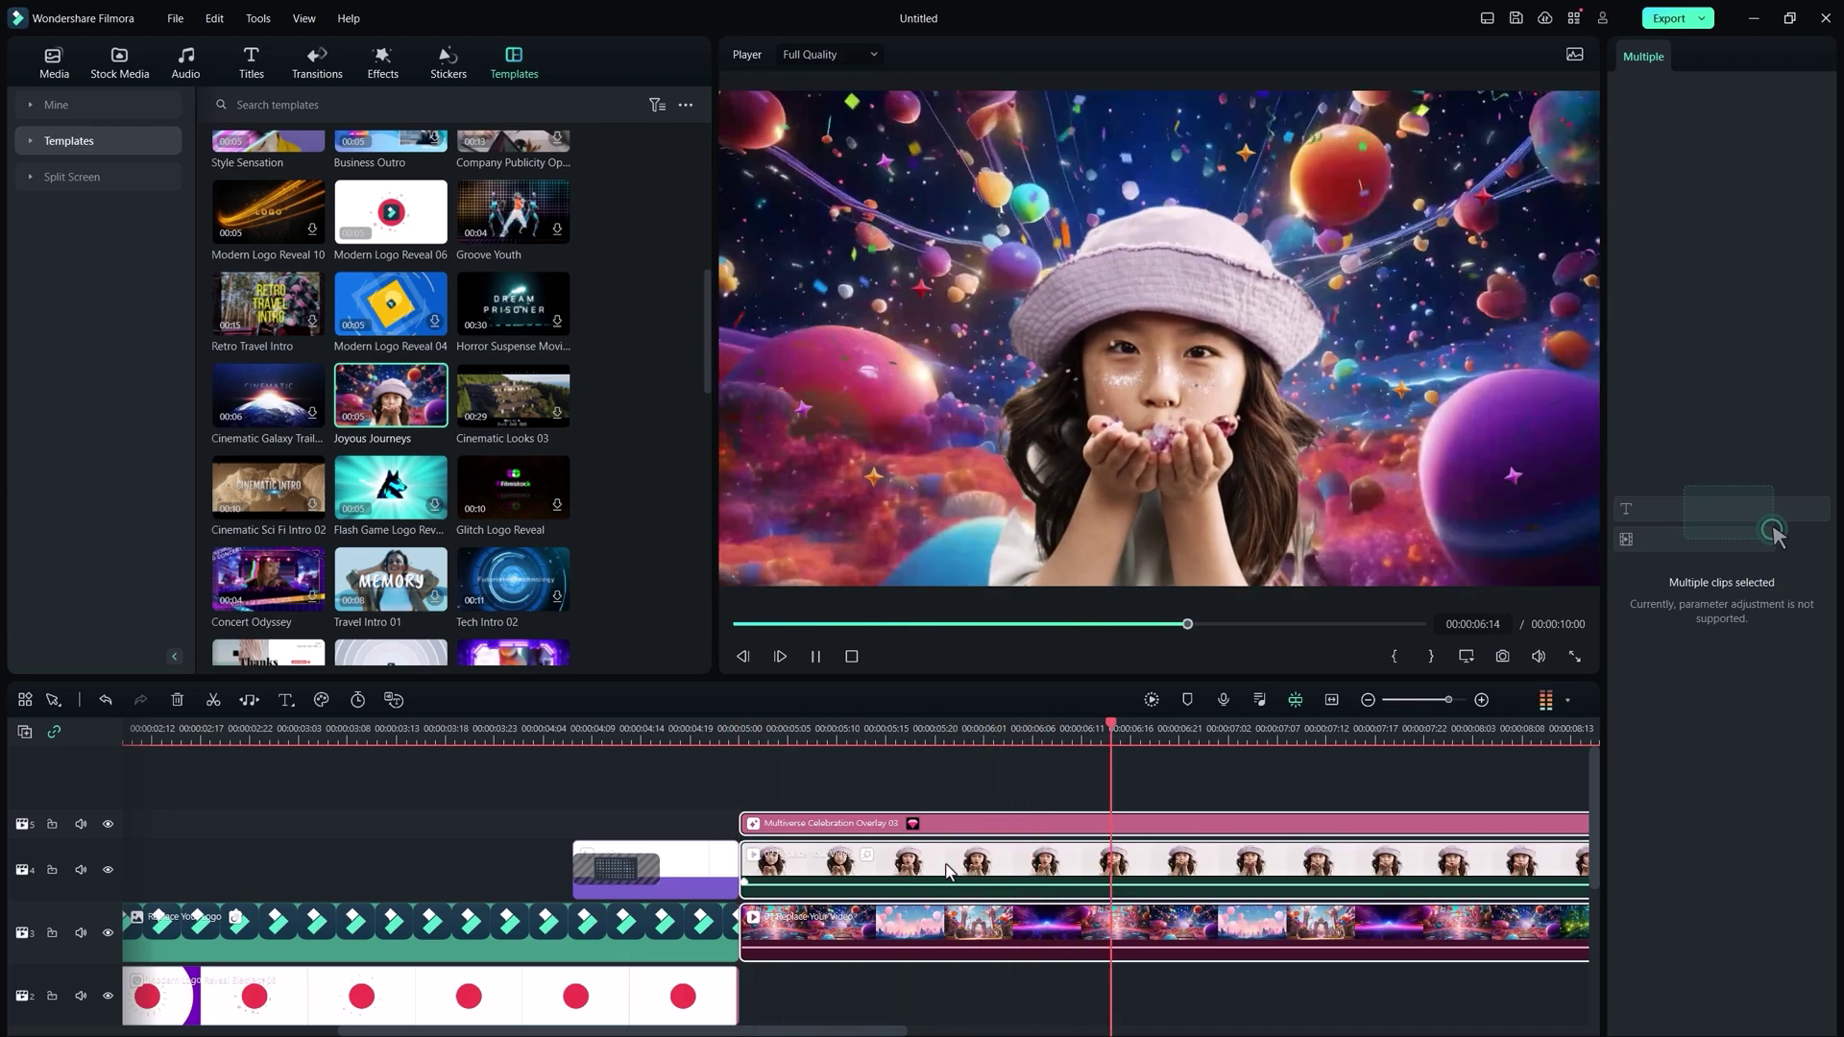
{"action": "left_click_drag", "start_coordinate": [523, 1030], "coordinate": [805, 1020]}
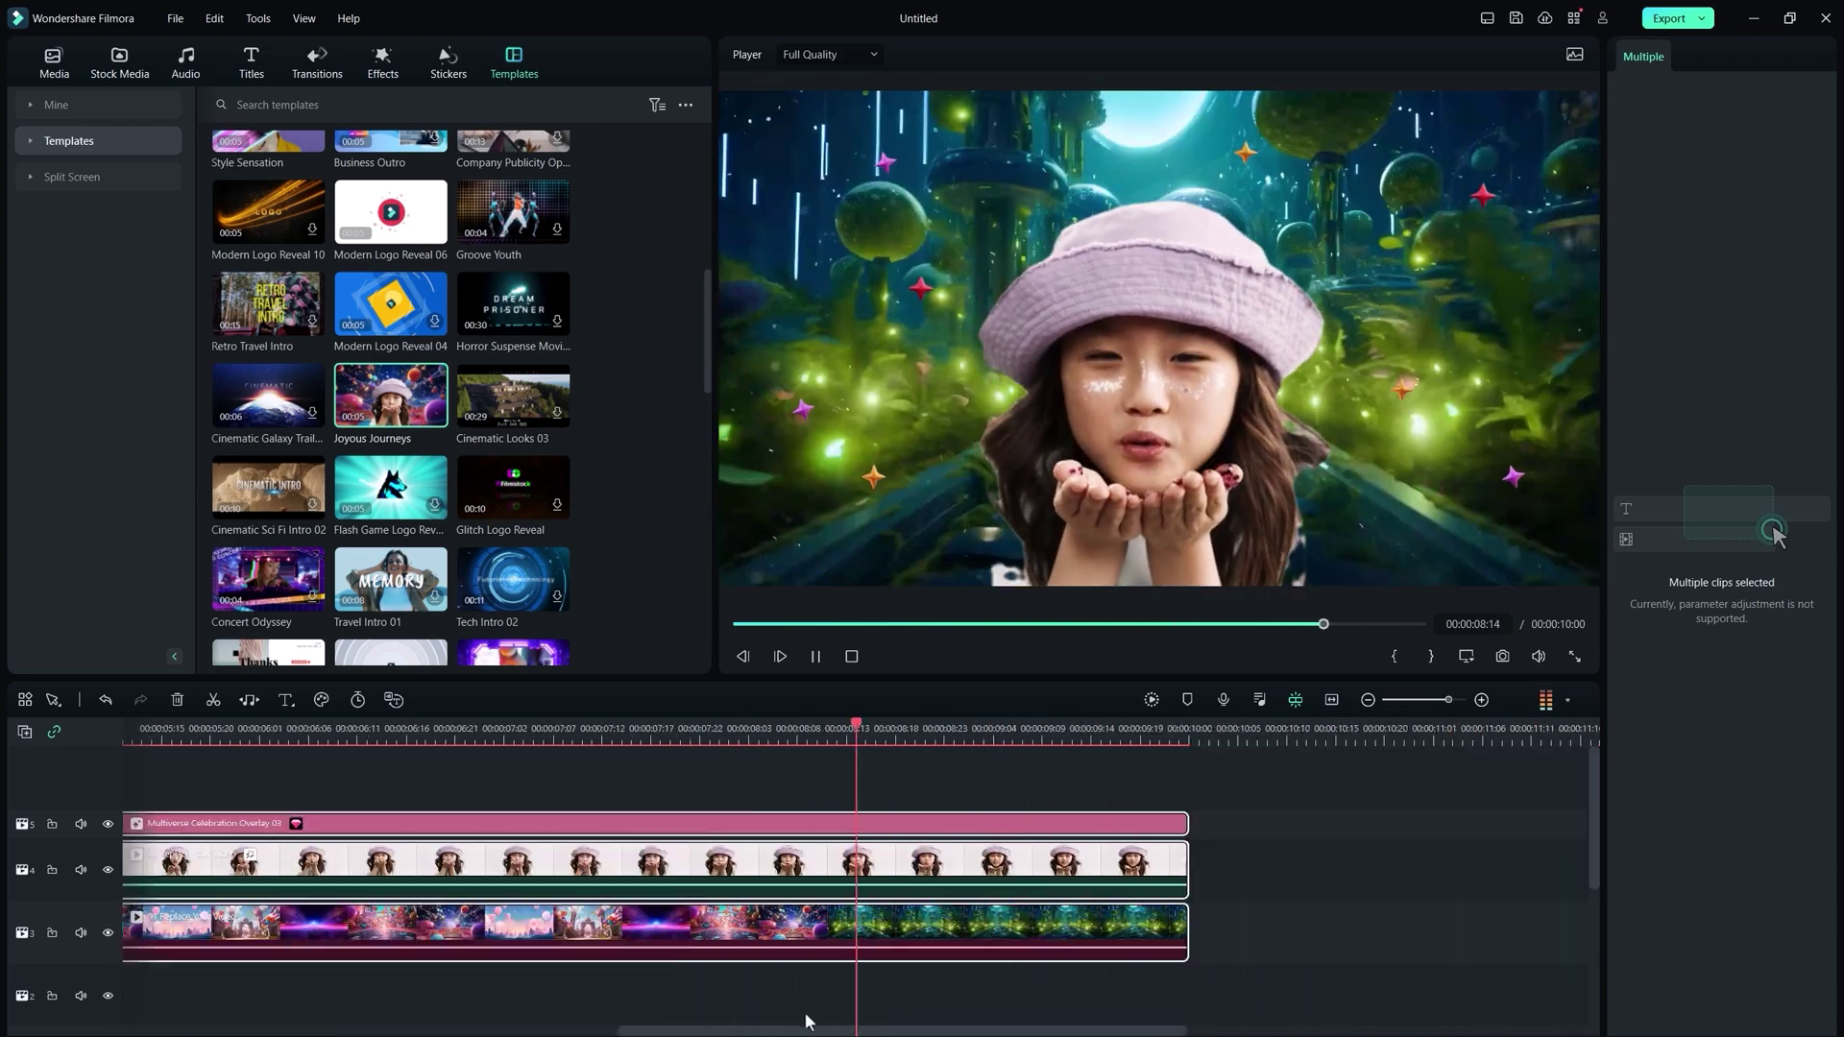
Step: Preview the Modern Logo Reveal 02 template and browse further through the template library
{"action": "scroll", "coordinate": [389, 384], "scroll_direction": "down", "scroll_amount": 4}
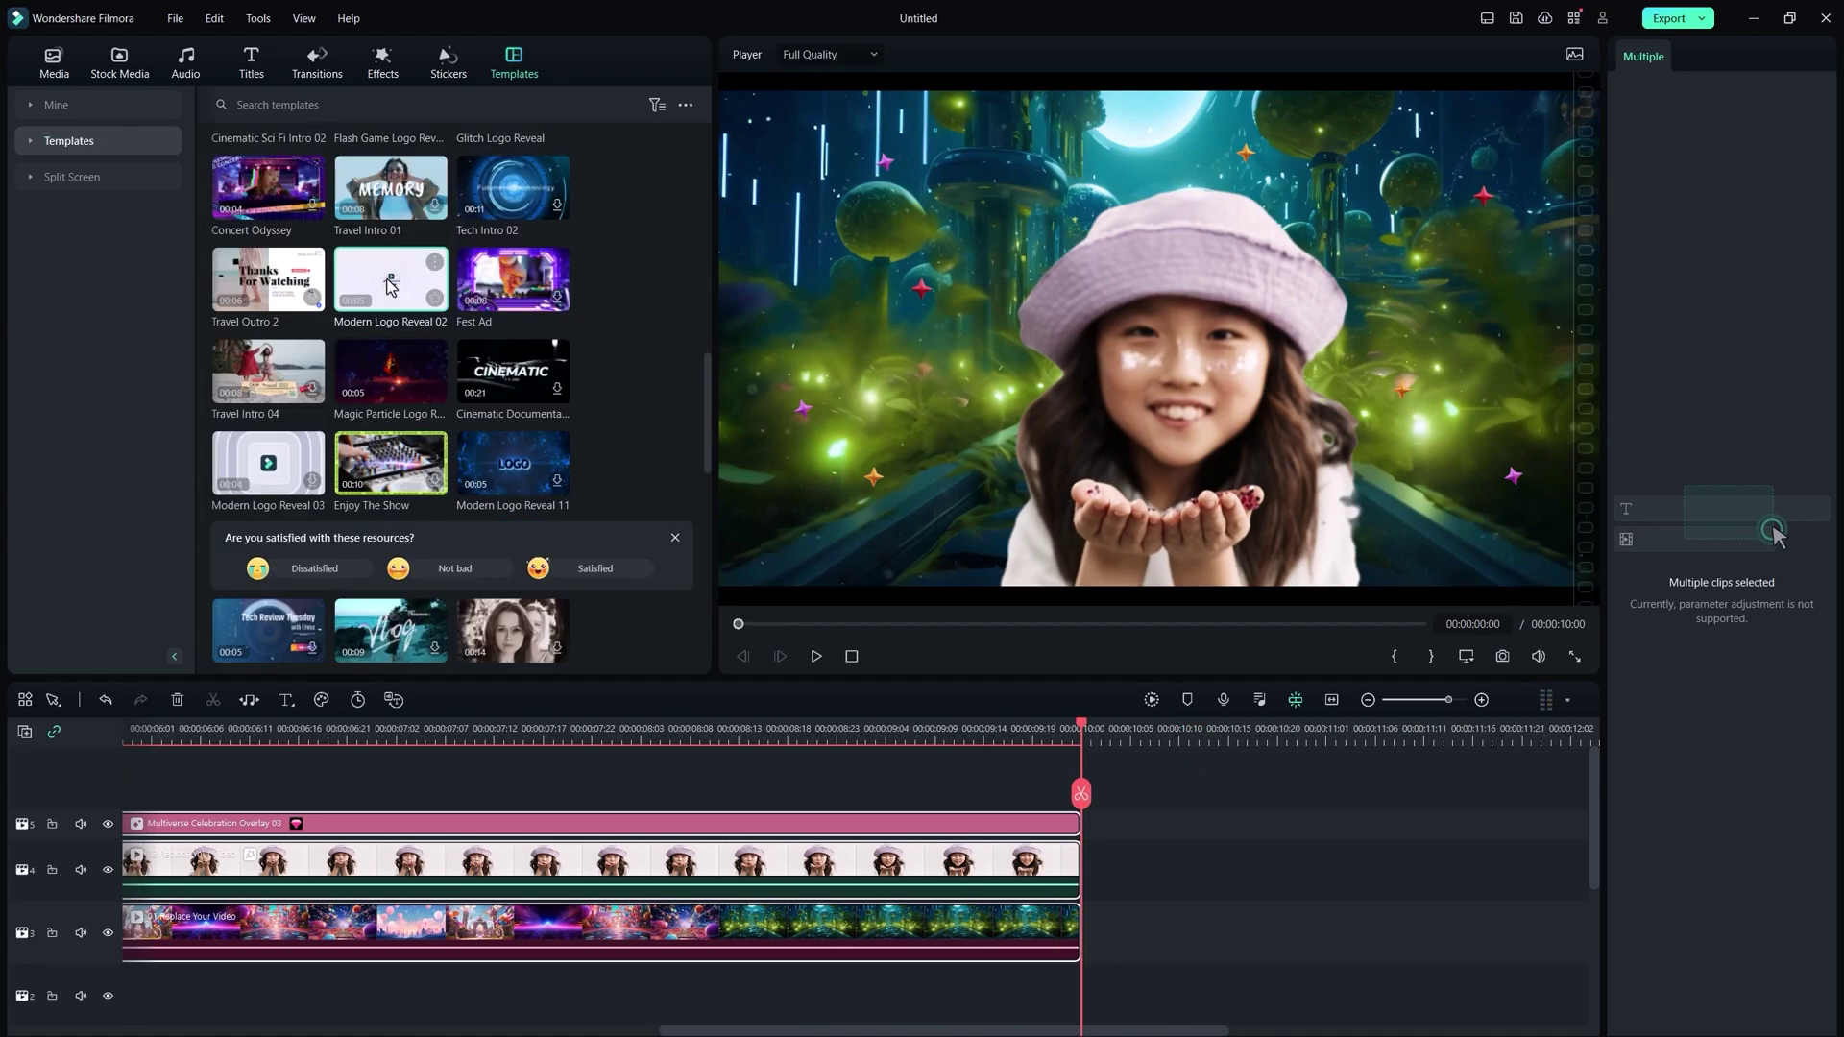
{"action": "left_click", "coordinate": [388, 286]}
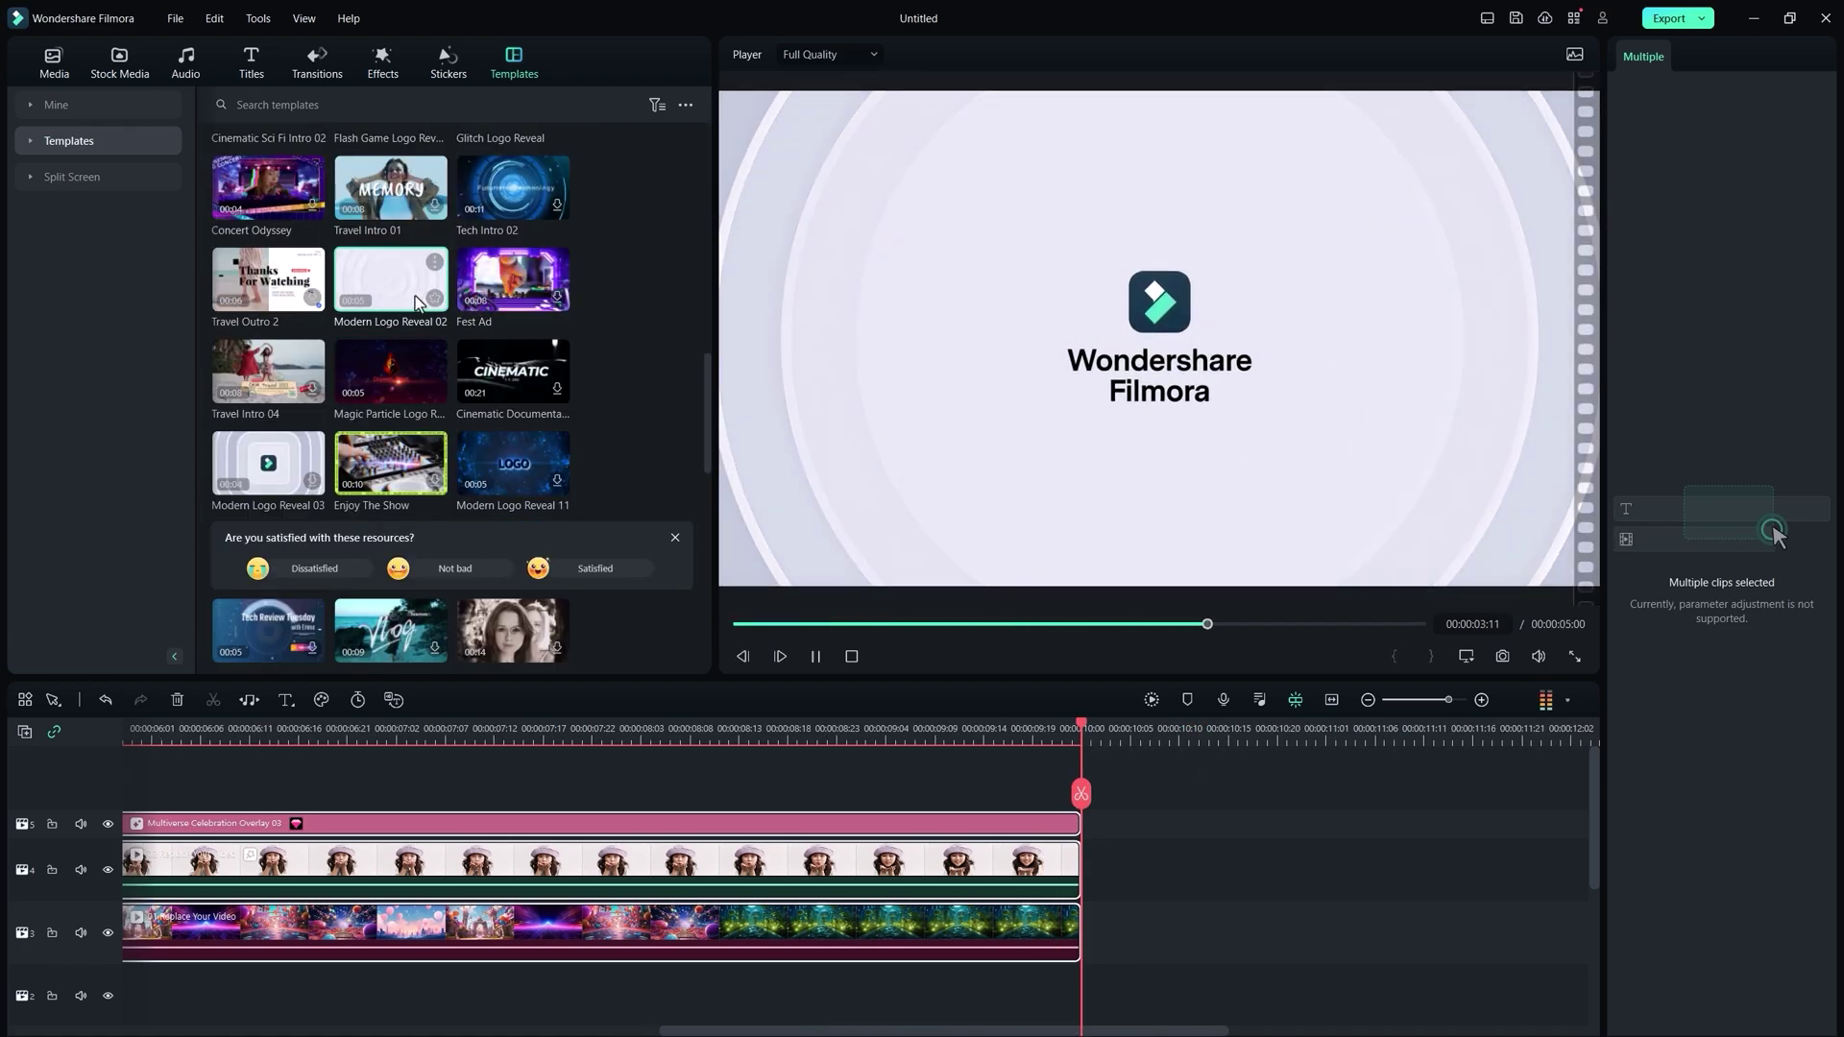
{"action": "scroll", "coordinate": [415, 296], "scroll_direction": "down", "scroll_amount": 3}
{"action": "scroll", "coordinate": [412, 294], "scroll_direction": "down", "scroll_amount": 8}
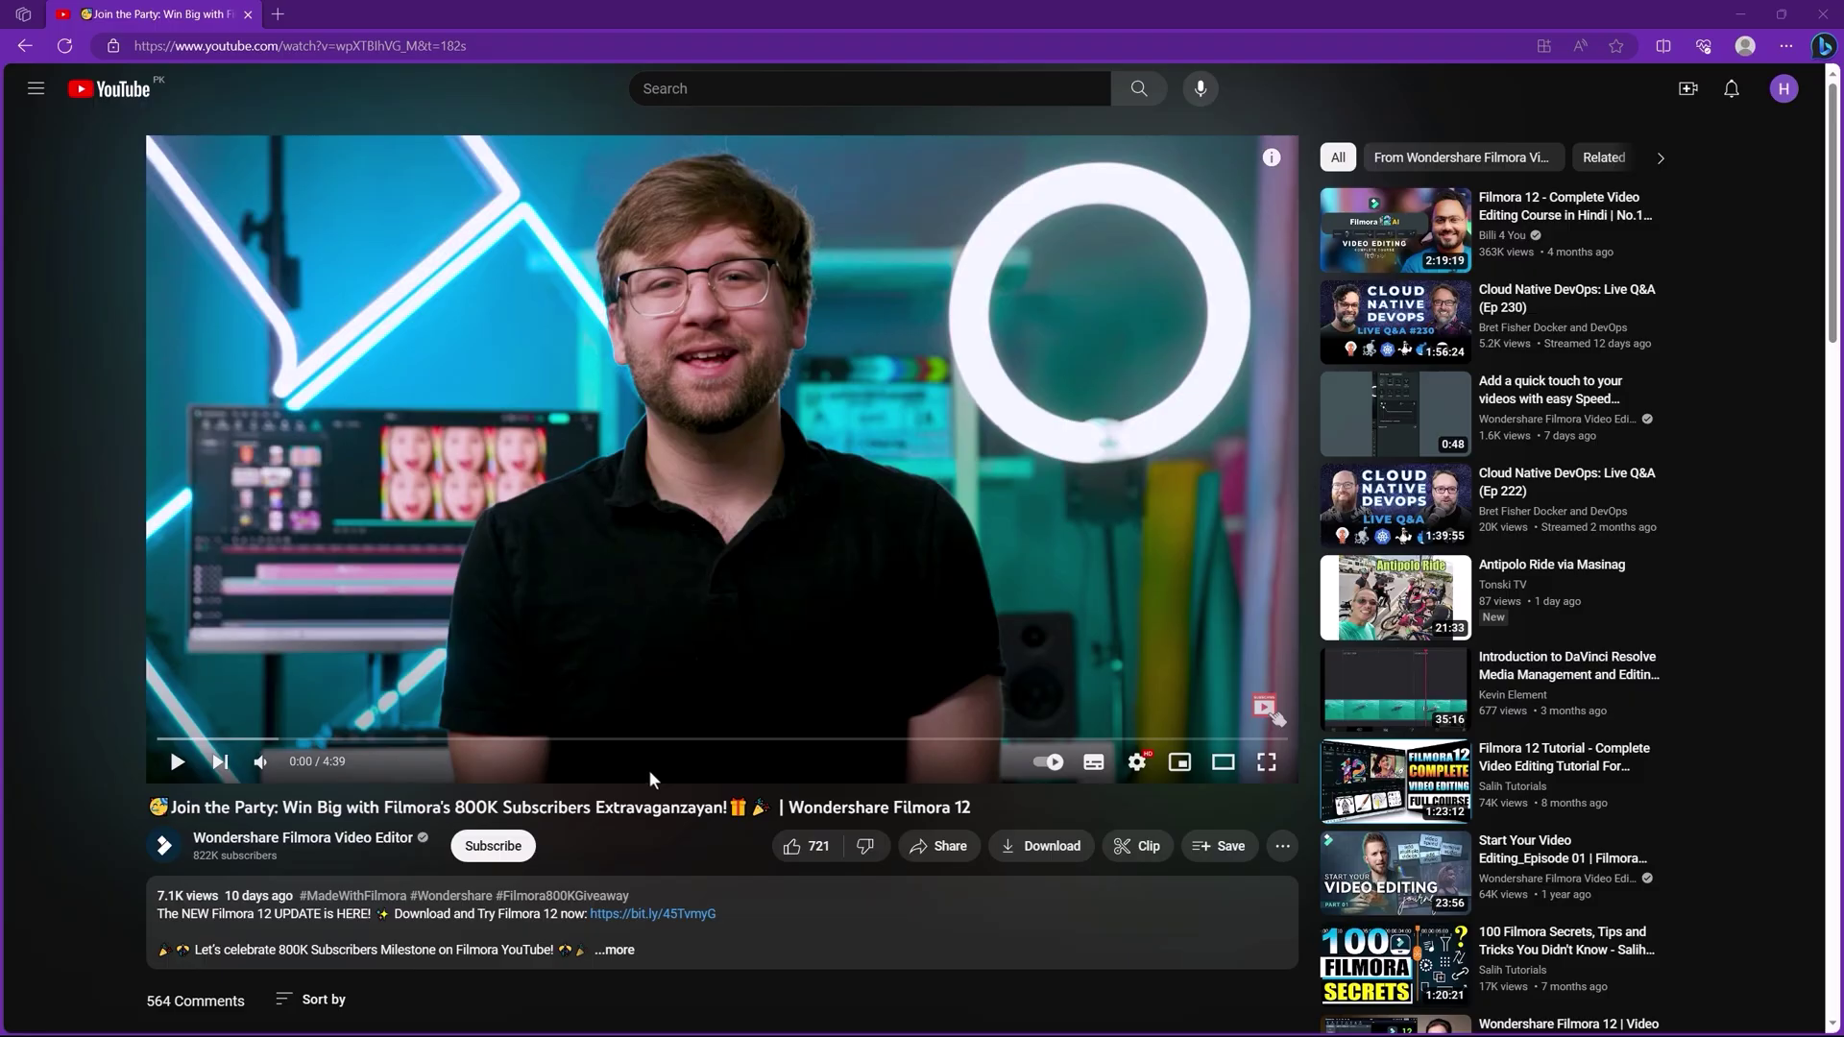
Step: On YouTube, subscribe to the Wondershare Filmora Video Editor channel and like its 800K subscribers giveaway video
{"action": "left_click", "coordinate": [492, 846]}
{"action": "left_click", "coordinate": [793, 847]}
Step: Write the comment "Hey Filmora, Congratulations." under the giveaway video
{"action": "scroll", "coordinate": [365, 749], "scroll_direction": "down", "scroll_amount": 3}
{"action": "left_click", "coordinate": [362, 751]}
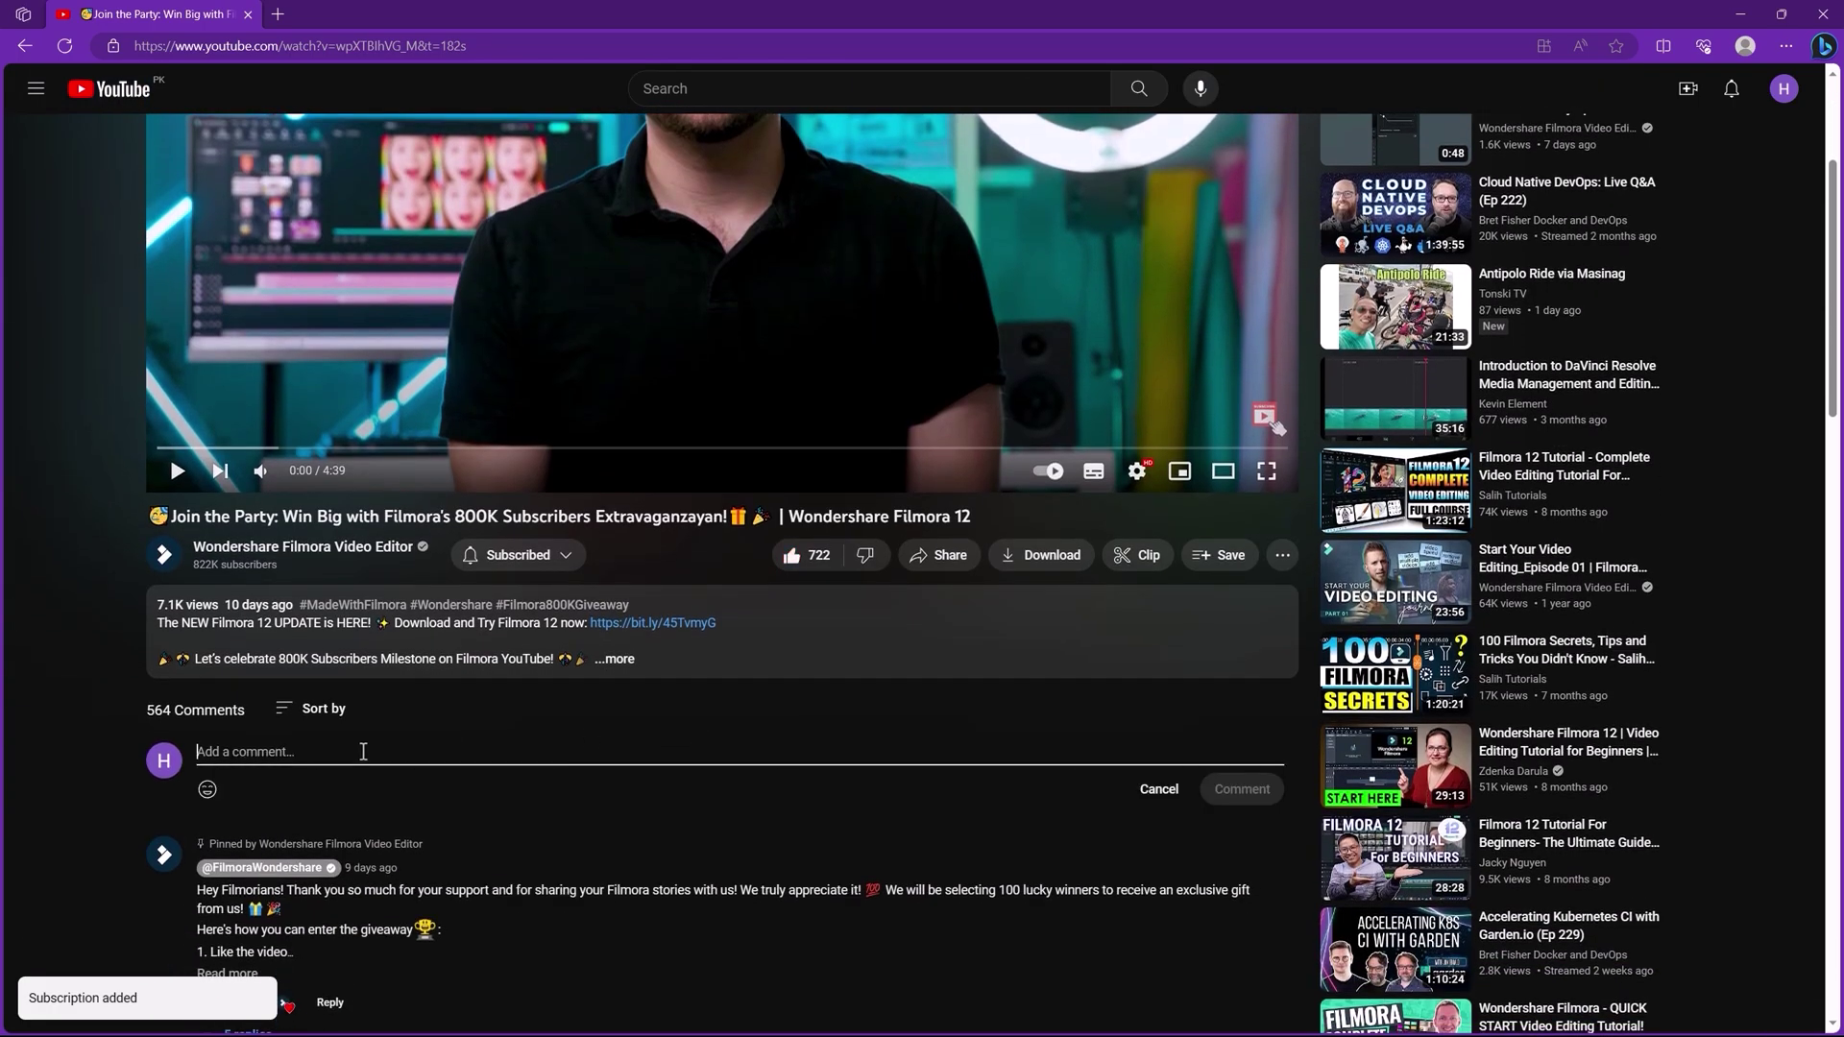
{"action": "type", "text": "Hey Filmora, Congratulations."}
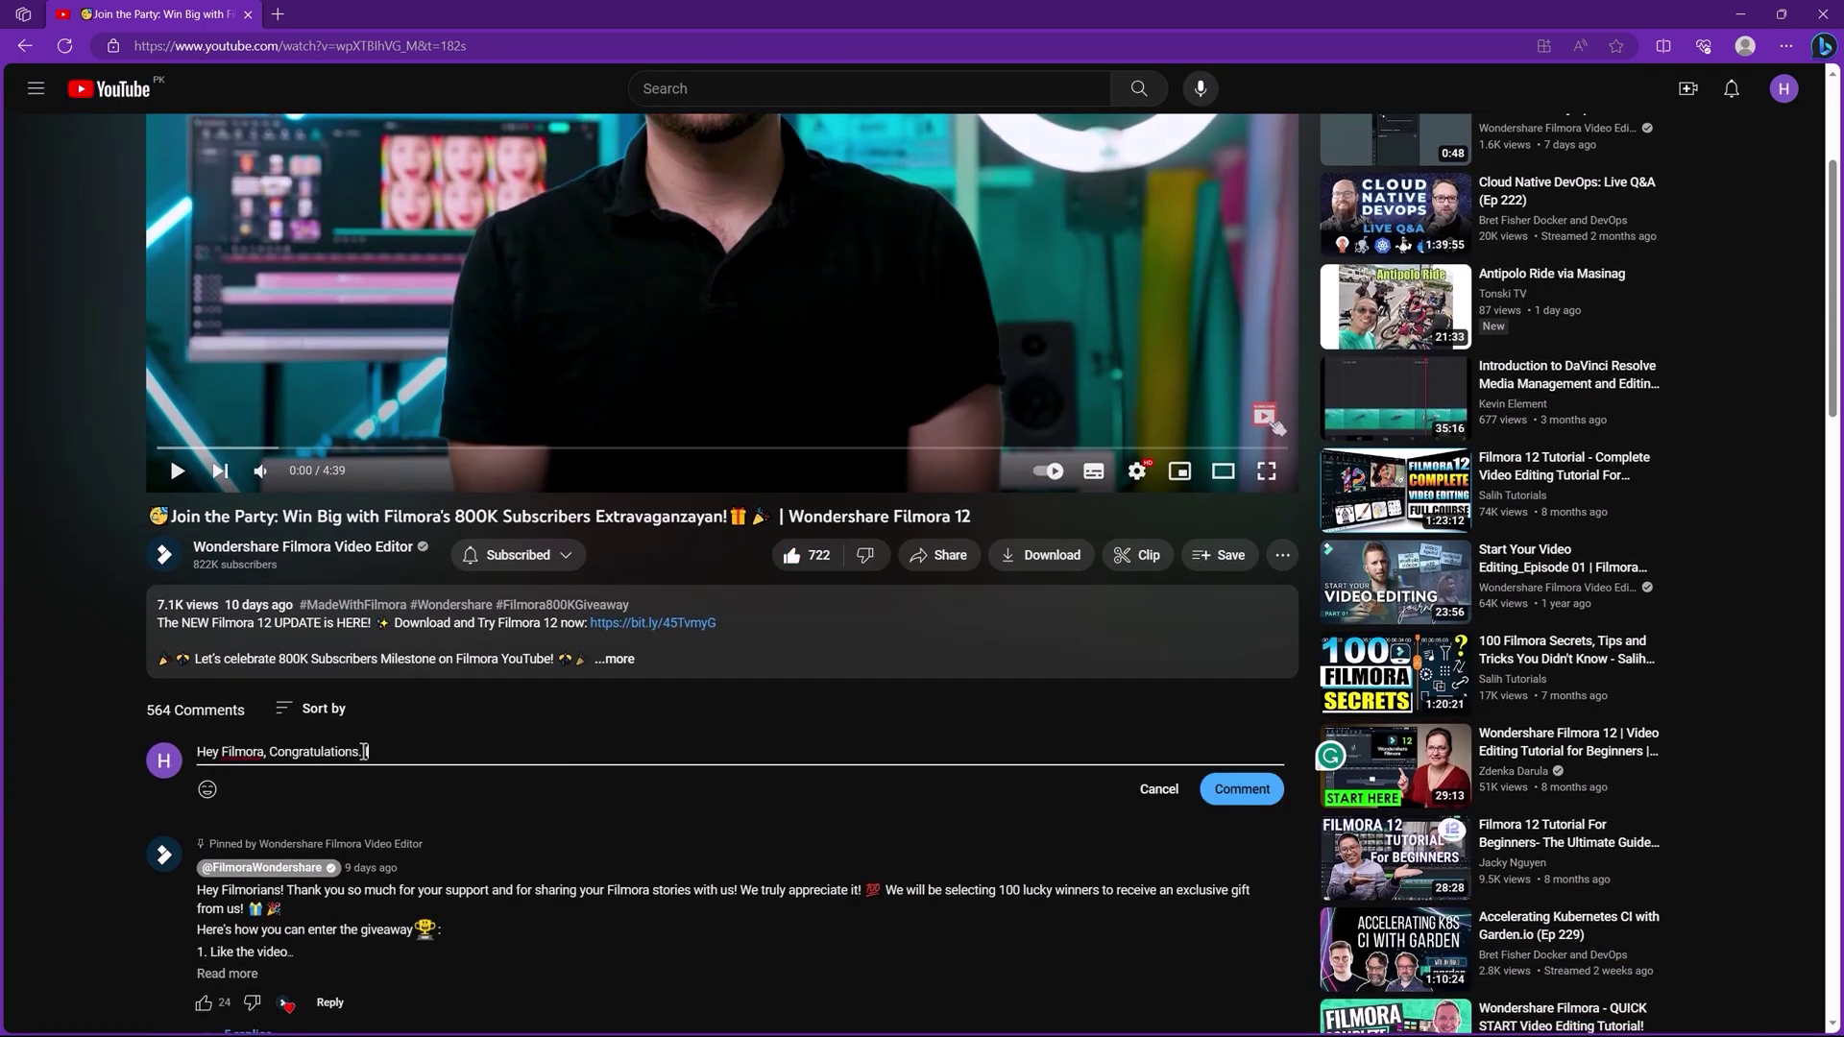